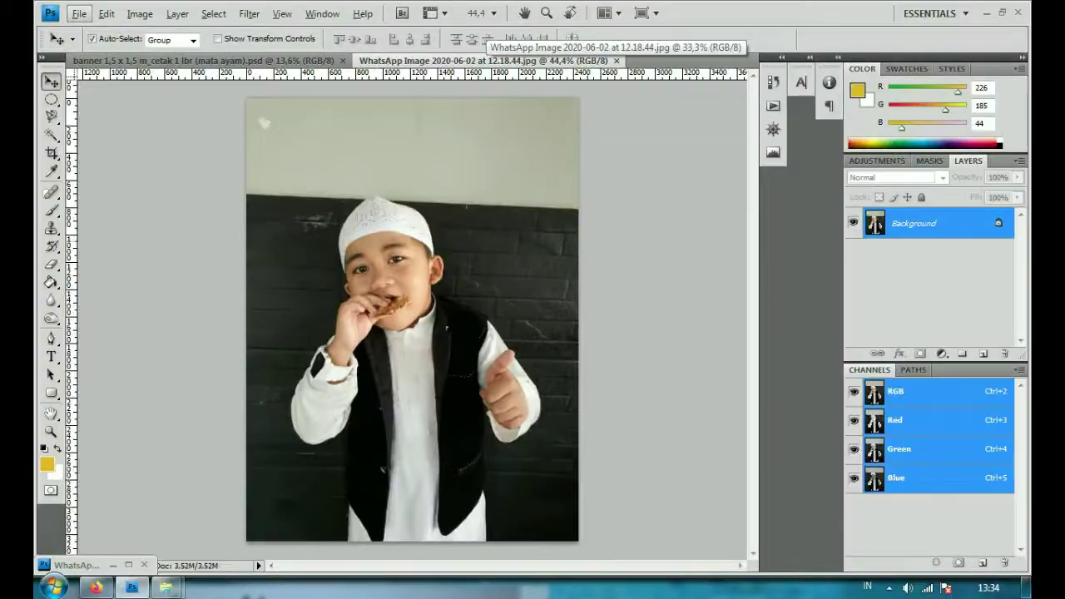
# Step: Convert the locked Background of the boy photo into editable Layer 0
pyautogui.click(888, 588)
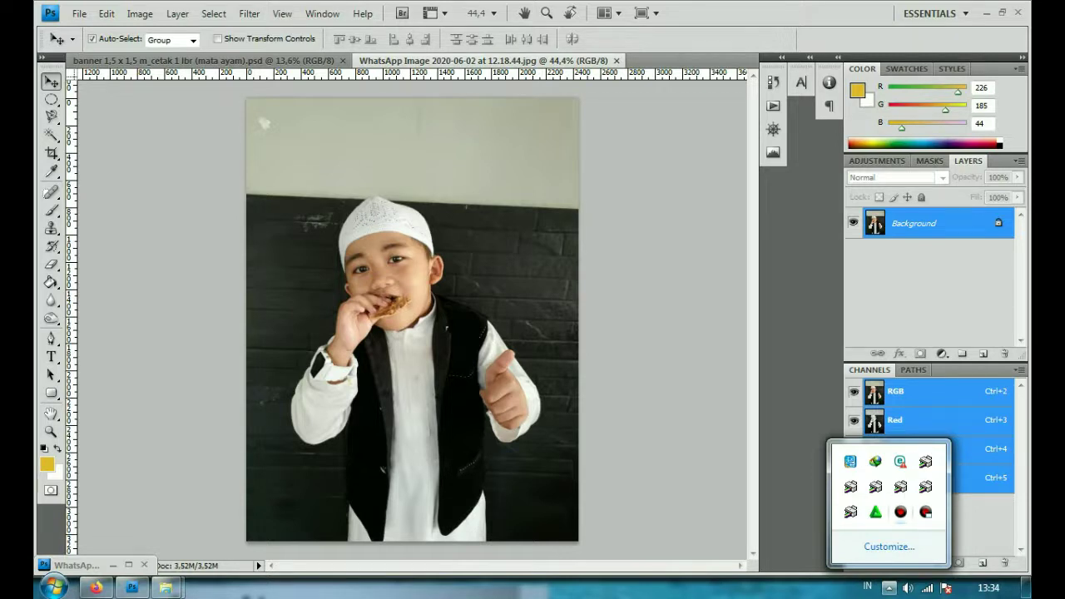
pyautogui.click(925, 486)
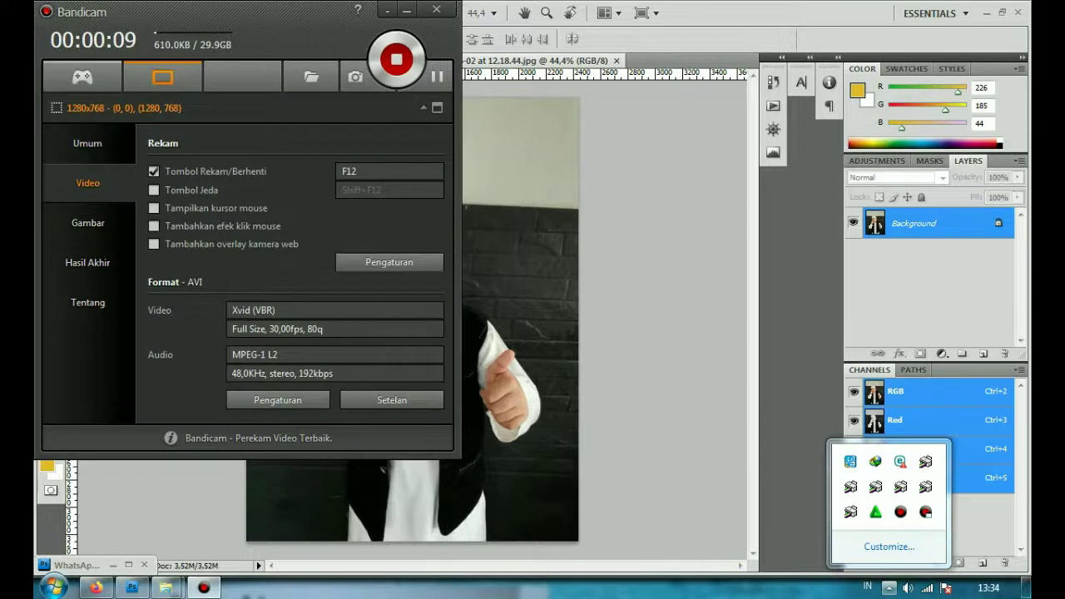
pyautogui.click(387, 10)
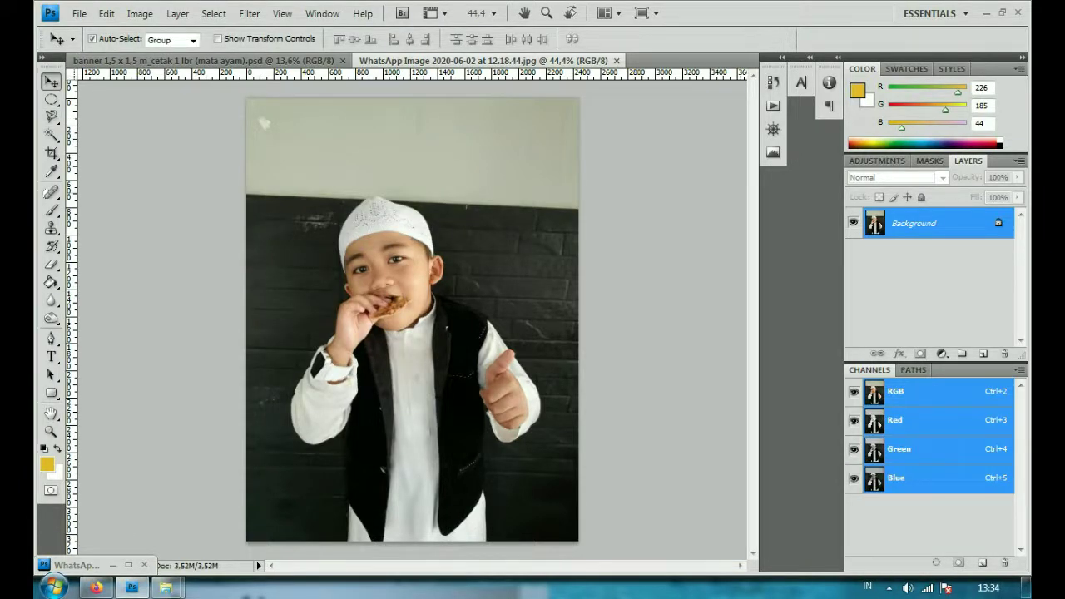
pyautogui.doubleClick(914, 223)
pyautogui.click(670, 184)
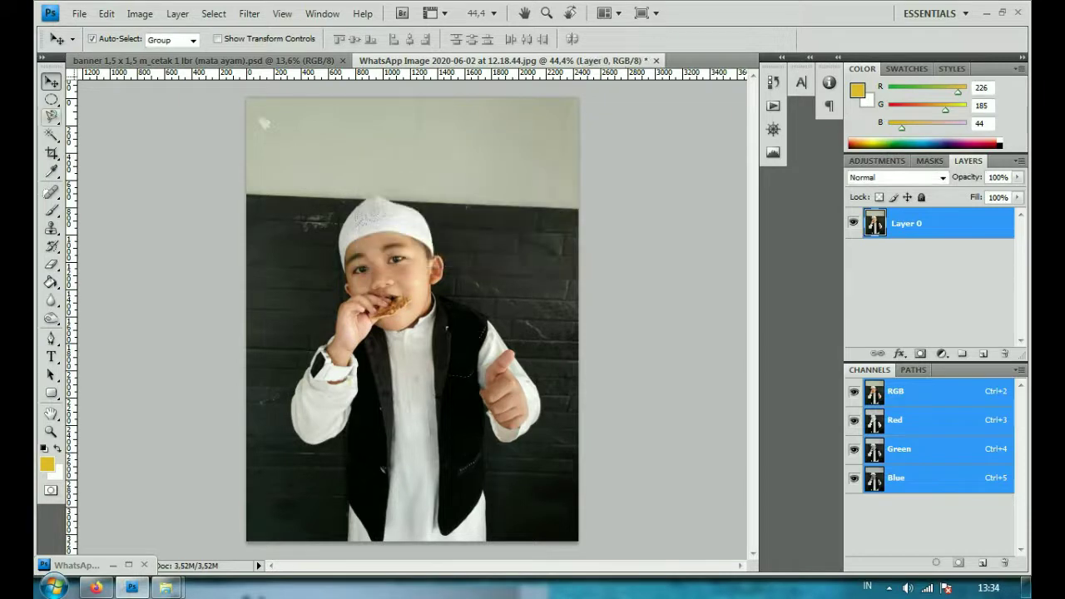
# Step: Erase the wall area below the thumb, right of the boy, using the Polygonal Lasso
pyautogui.moveTo(51, 116); pyautogui.dragTo(125, 129)
pyautogui.scroll(2, 509, 389)
pyautogui.scroll(1, 524, 454)
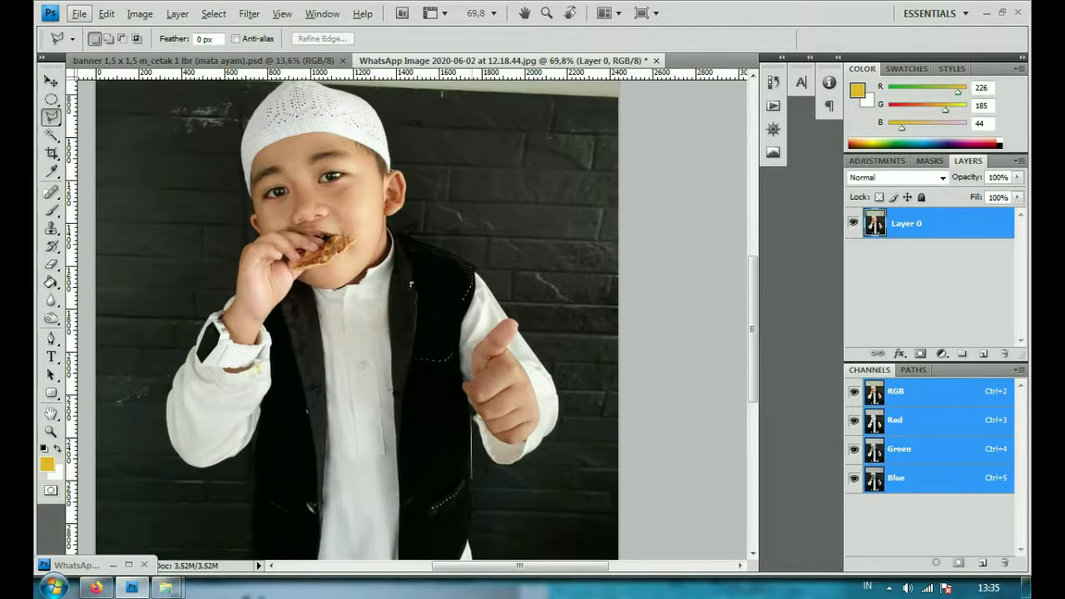
pyautogui.scroll(-2, 472, 536)
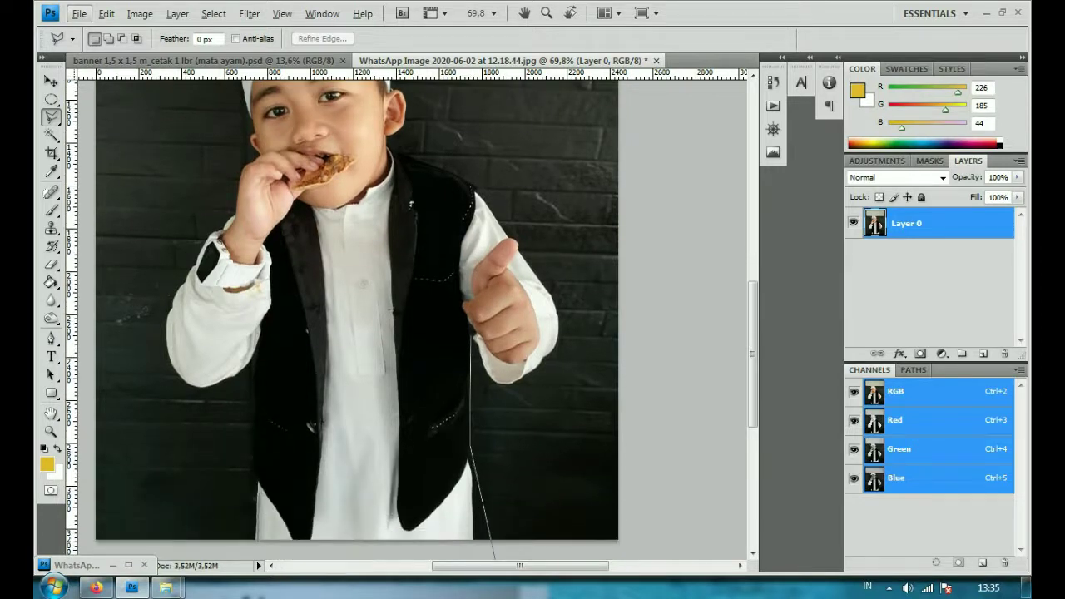
pyautogui.click(471, 547)
pyautogui.click(626, 548)
pyautogui.click(690, 512)
pyautogui.click(672, 456)
pyautogui.click(577, 436)
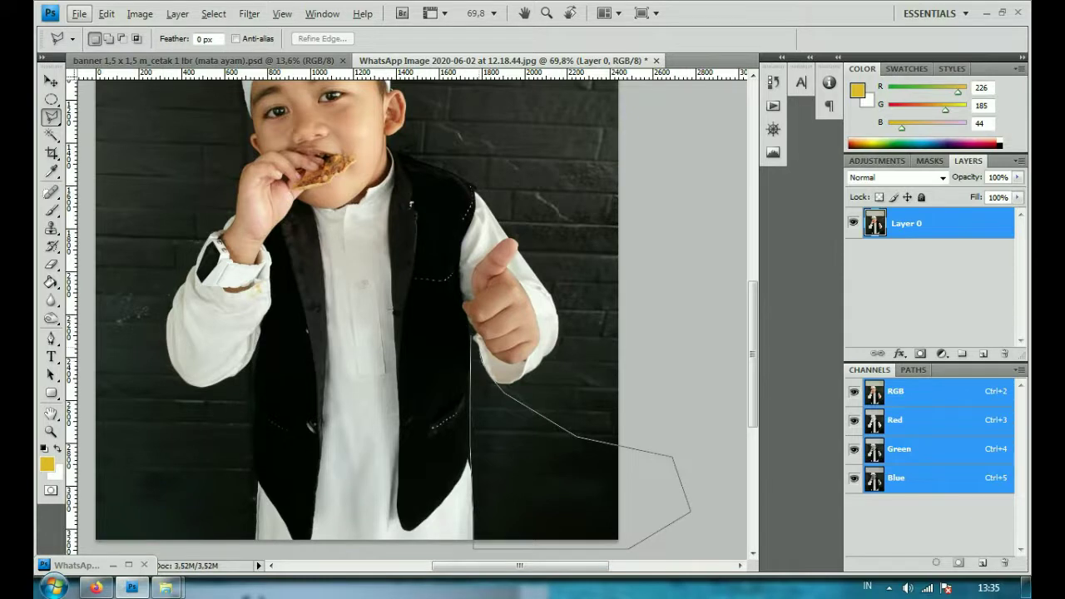
pyautogui.click(472, 546)
pyautogui.press('Delete')
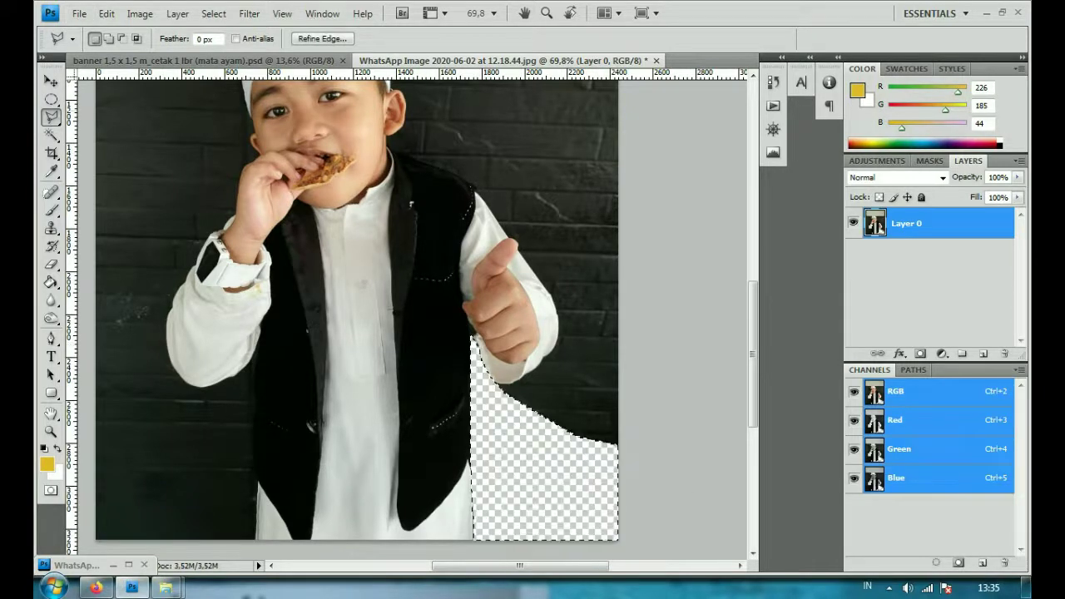
pyautogui.hotkey('ctrl', 'd')
# Step: Erase the lower-left wall area below the boy's left sleeve to transparency
pyautogui.scroll(1, 199, 408)
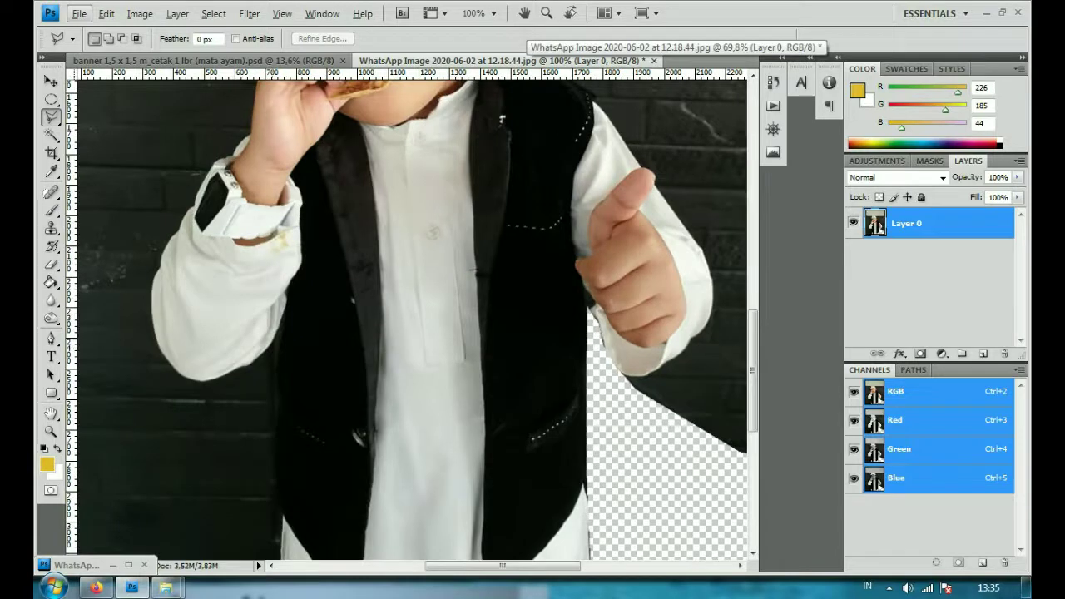
pyautogui.scroll(-2, 275, 520)
pyautogui.scroll(-1, 275, 520)
pyautogui.click(275, 528)
pyautogui.click(212, 515)
pyautogui.hscroll(-2, 83, 515)
pyautogui.click(103, 503)
pyautogui.click(145, 337)
pyautogui.click(167, 296)
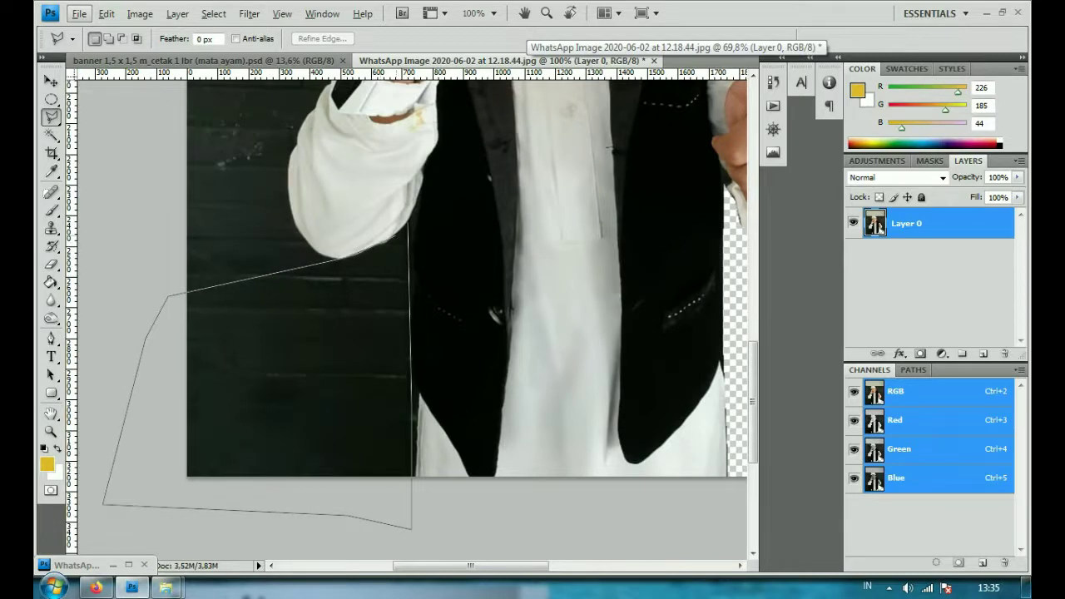
pyautogui.click(407, 225)
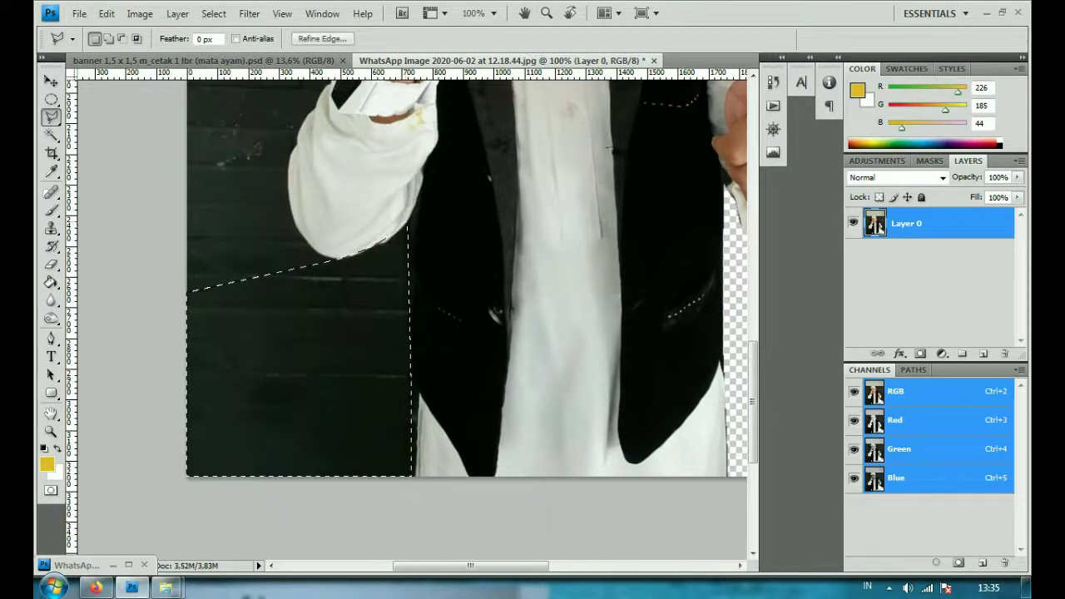
pyautogui.press('Delete')
pyautogui.hotkey('ctrl', 'd')
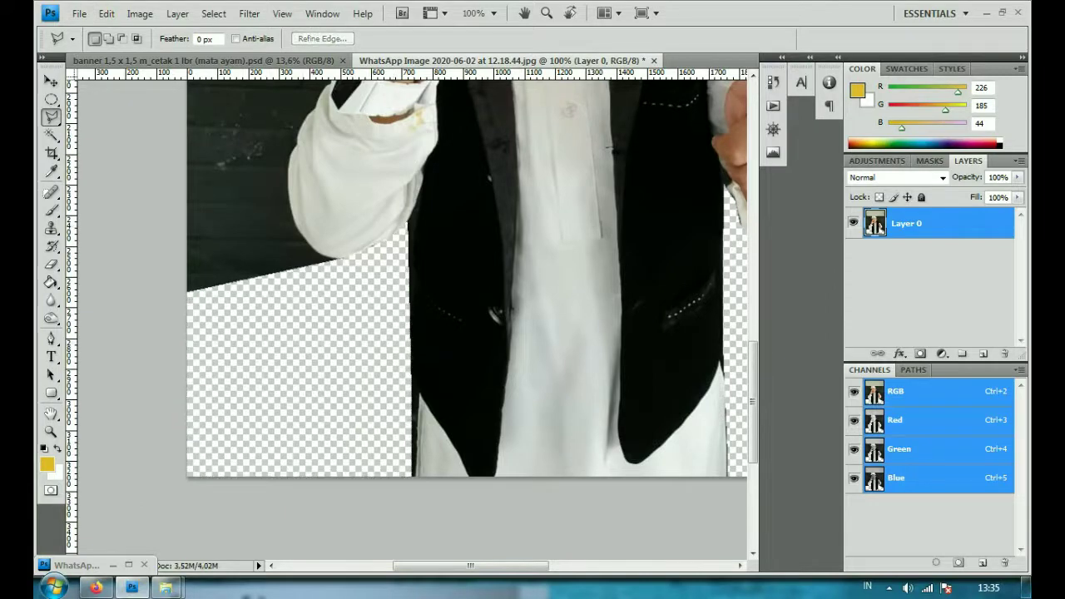
pyautogui.scroll(2, 466, 316)
pyautogui.scroll(1, 466, 316)
pyautogui.scroll(2, 466, 317)
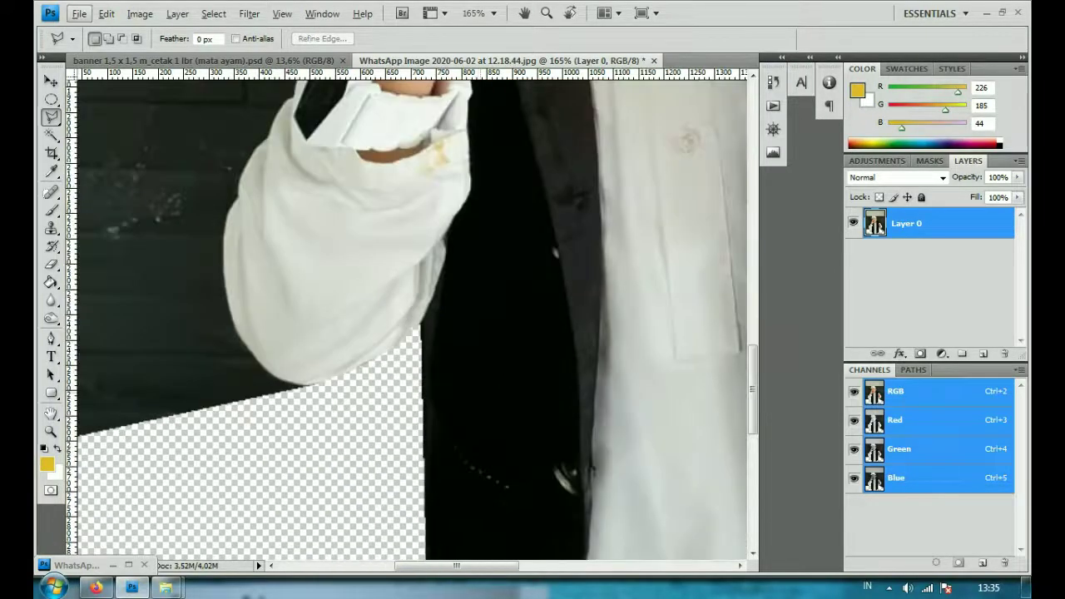
pyautogui.scroll(-2, 466, 316)
pyautogui.scroll(-1, 405, 318)
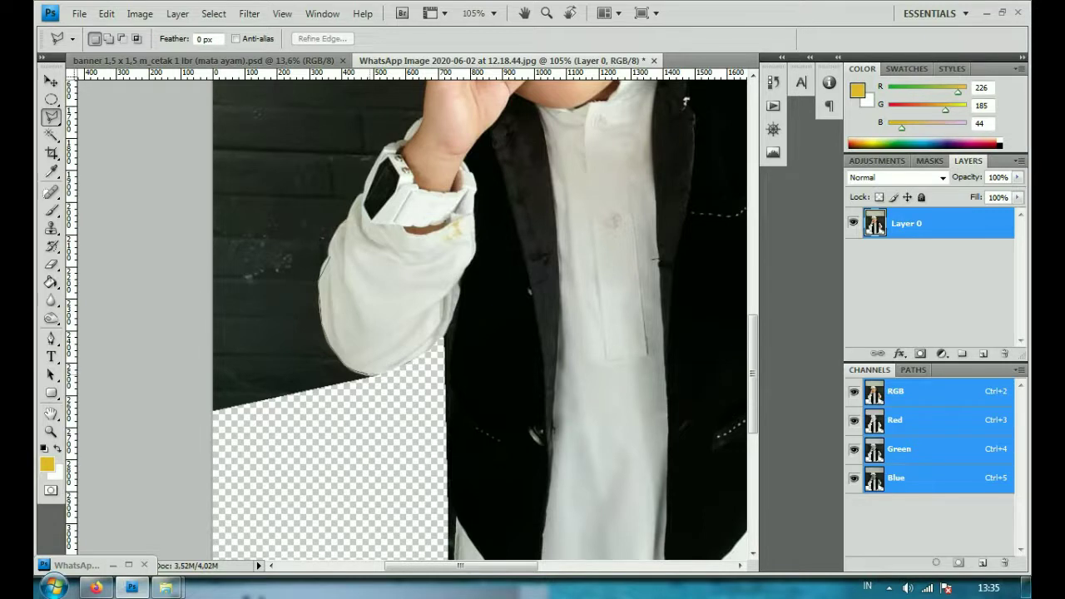
# Step: Erase the wall area just left of the boy's sleeve
pyautogui.click(403, 400)
pyautogui.click(387, 449)
pyautogui.click(287, 483)
pyautogui.click(121, 370)
pyautogui.click(172, 218)
pyautogui.click(229, 168)
pyautogui.press('Return')
pyautogui.press('Delete')
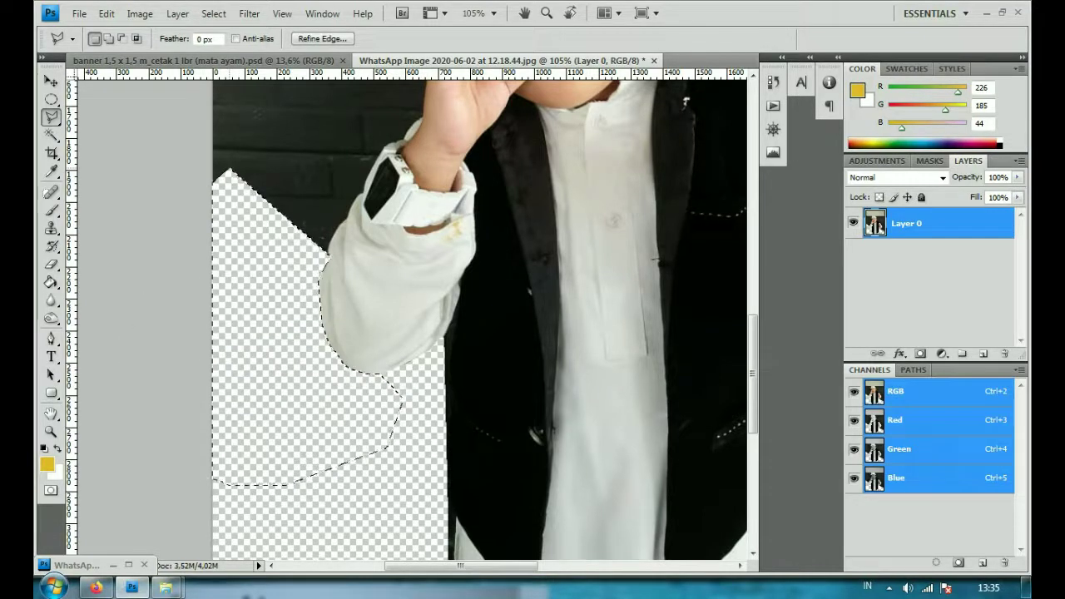
pyautogui.hotkey('ctrl', 'd')
# Step: Erase the upper-left wall along the sleeve edge toward the hand
pyautogui.scroll(3, 479, 320)
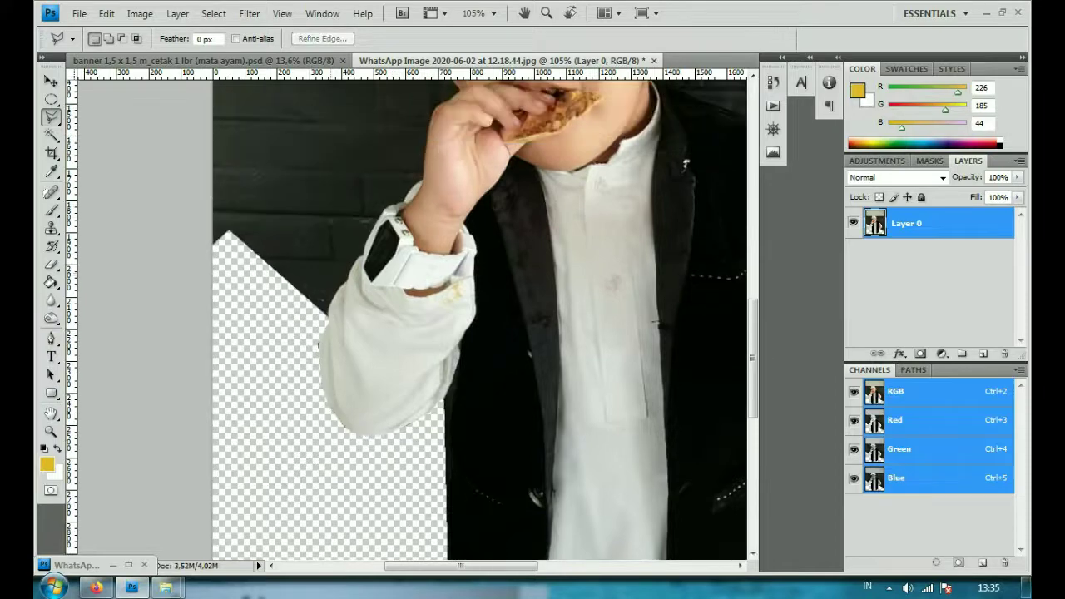
pyautogui.scroll(2, 478, 320)
pyautogui.scroll(2, 431, 289)
pyautogui.scroll(2, 431, 288)
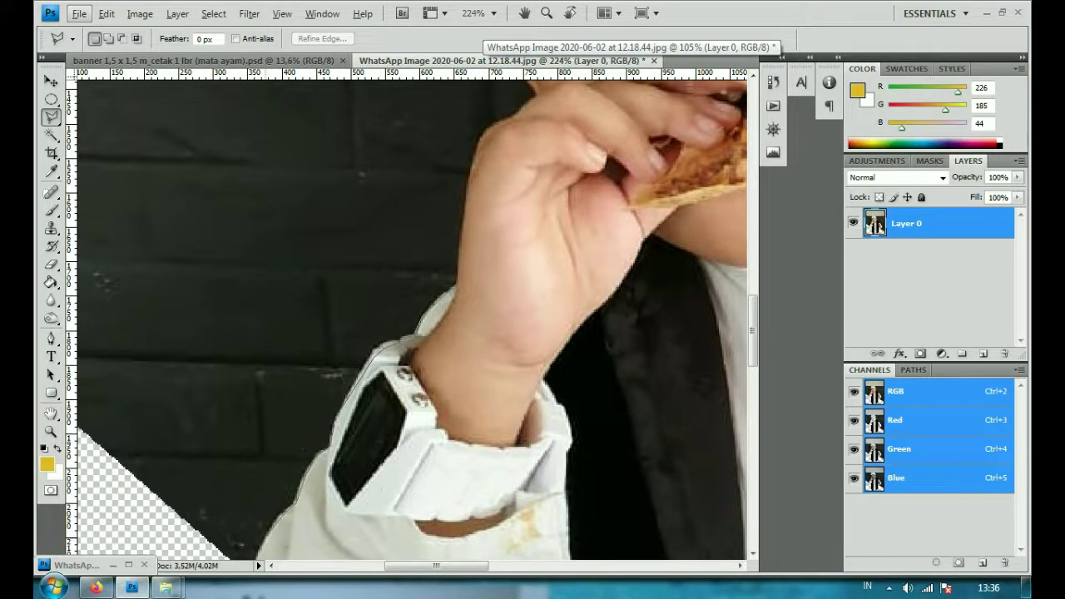
pyautogui.scroll(-1, 297, 500)
pyautogui.scroll(-2, 297, 499)
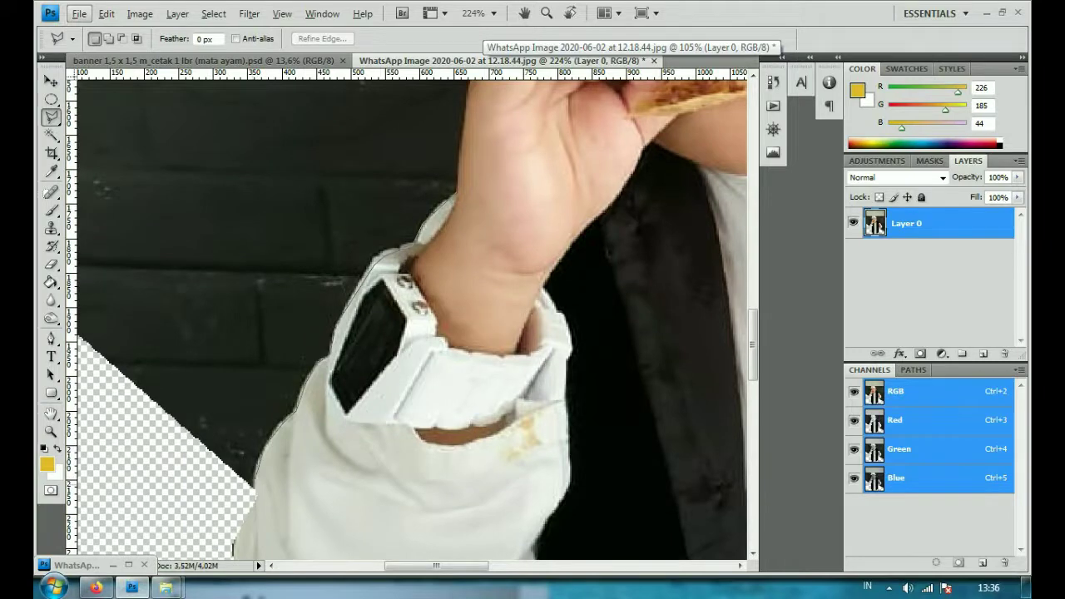
pyautogui.click(207, 502)
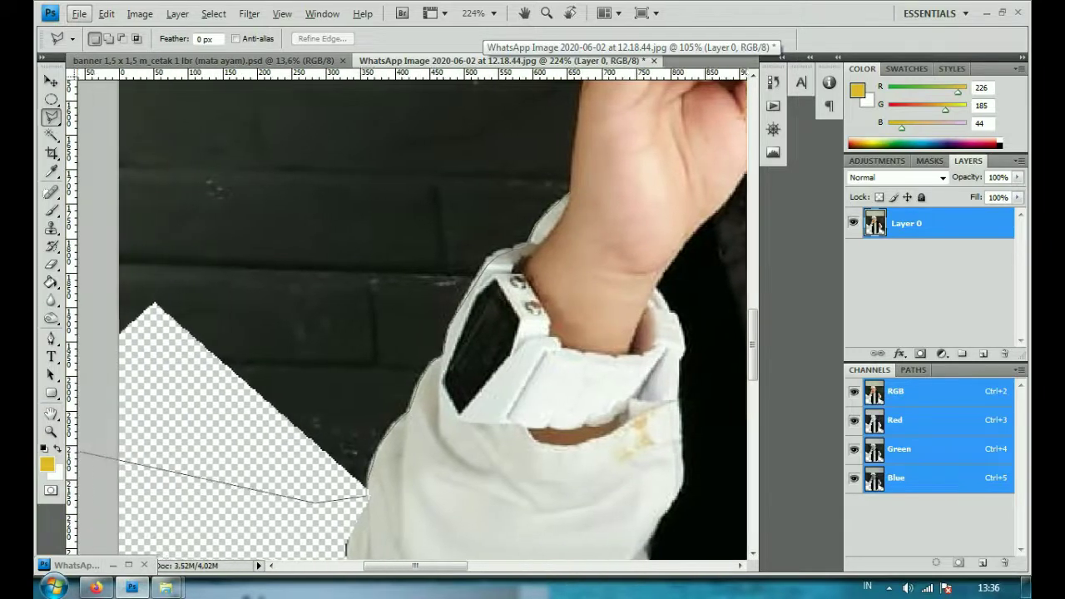
pyautogui.hotkey('ctrl', '-')
pyautogui.hotkey('ctrl', '-')
pyautogui.hotkey('ctrl', '-')
pyautogui.hotkey('ctrl', '-')
pyautogui.hotkey('ctrl', '-')
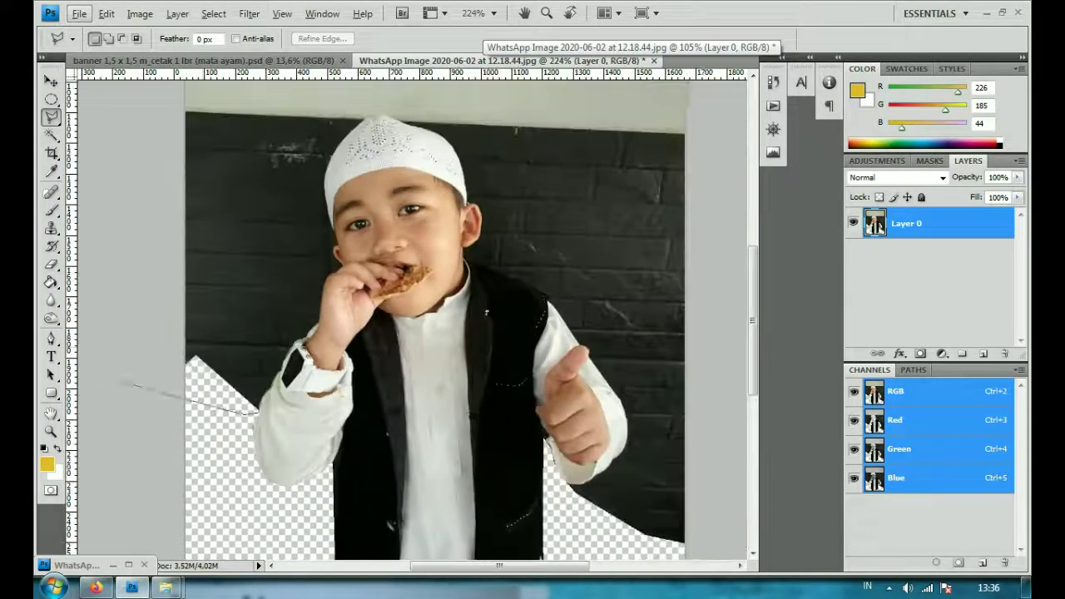
pyautogui.click(106, 250)
pyautogui.doubleClick(189, 201)
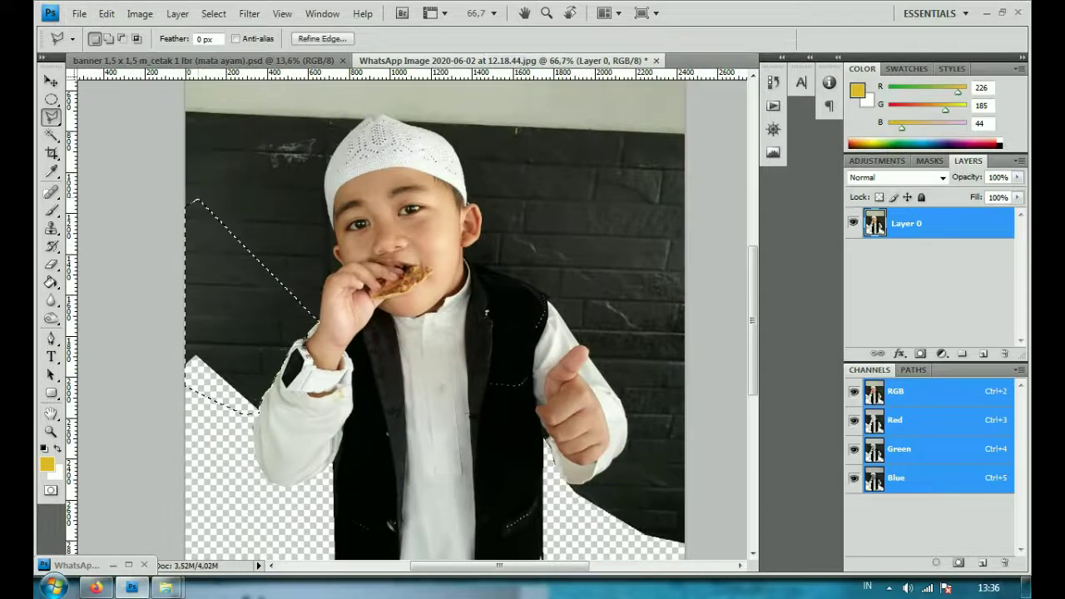
pyautogui.press('Delete')
pyautogui.hotkey('ctrl', 'd')
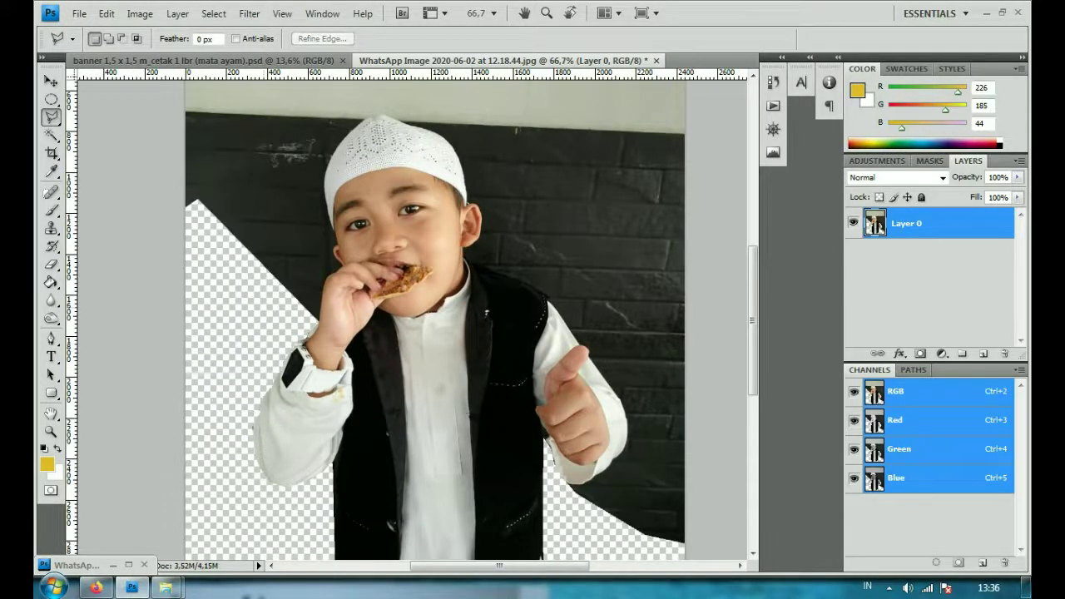
pyautogui.scroll(1, 435, 332)
pyautogui.scroll(4, 301, 288)
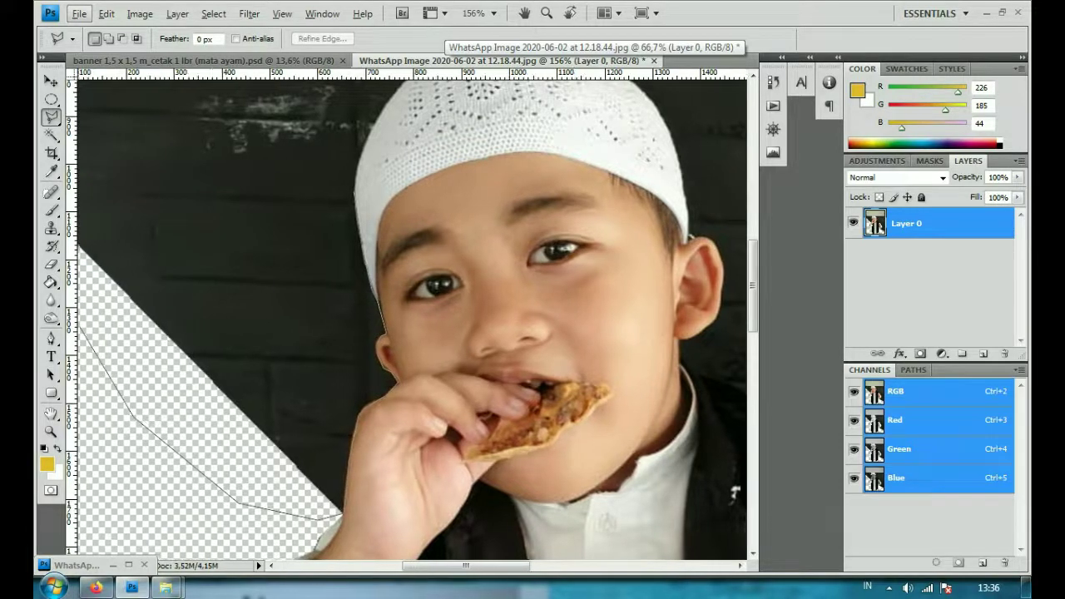
# Step: Erase the selected wall area beside the boy's face
pyautogui.doubleClick(80, 244)
pyautogui.press('Delete')
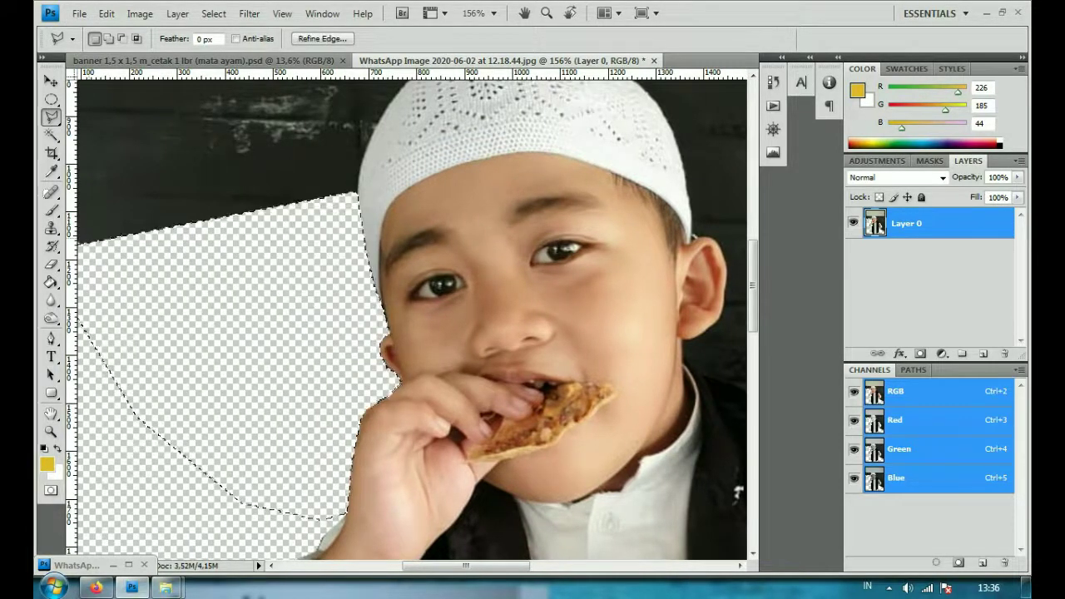
pyautogui.hotkey('ctrl', 'd')
pyautogui.scroll(-3, 139, 259)
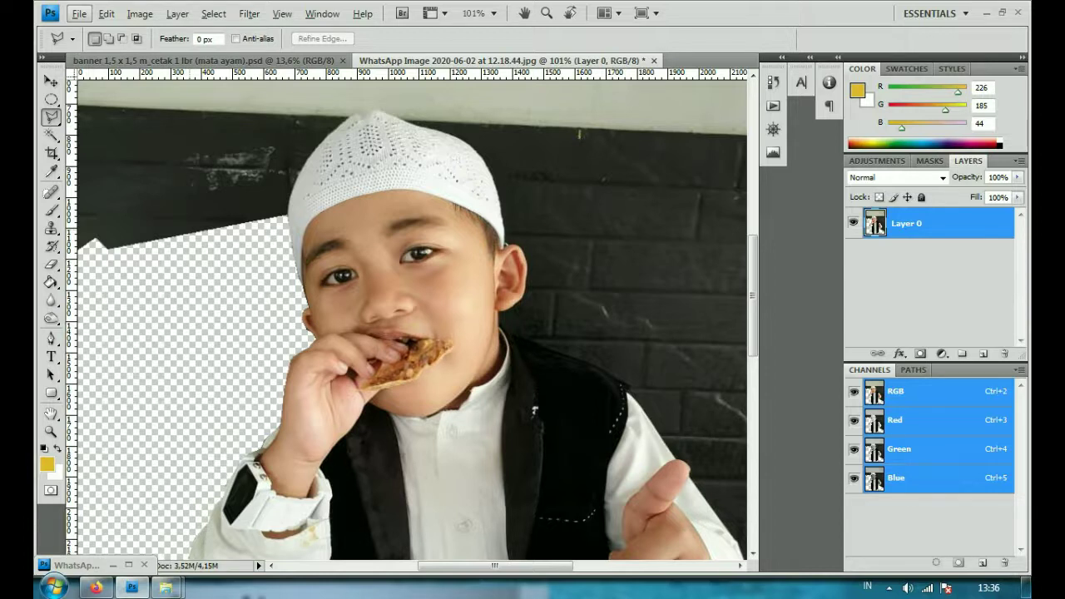
pyautogui.click(249, 13)
pyautogui.click(79, 14)
# Step: Zoom in on the cap and erase the upper-left background beside it
pyautogui.hotkey('ctrl', '+')
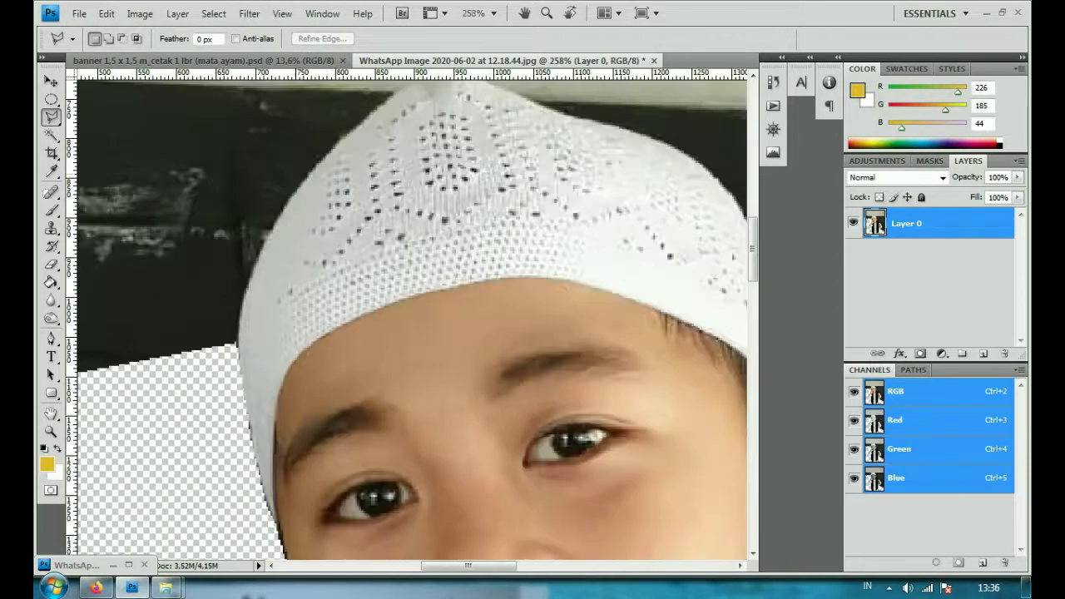
pyautogui.scroll(-3, 464, 143)
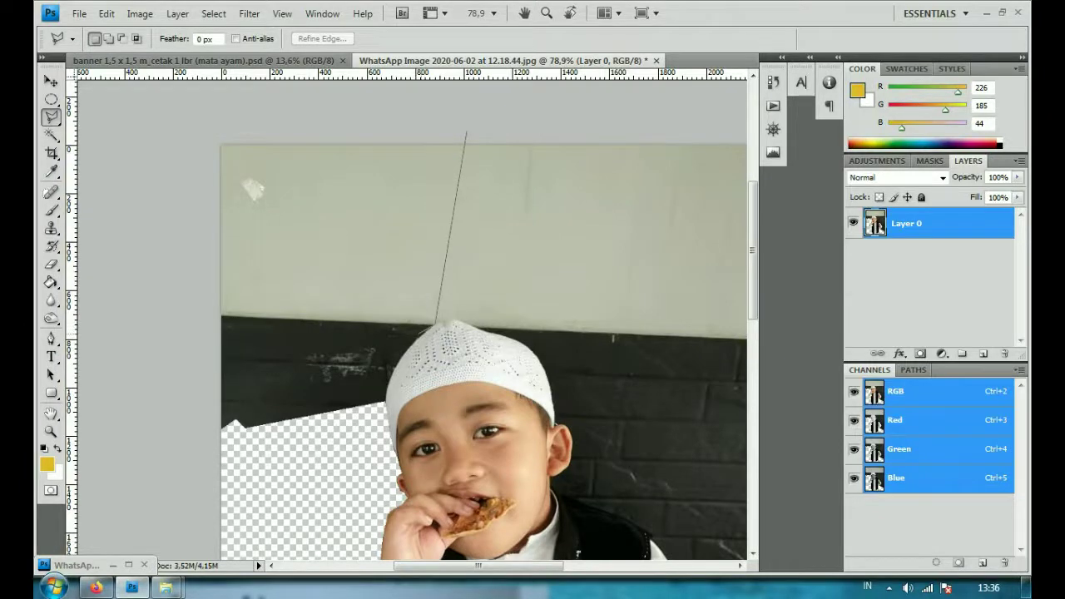
pyautogui.scroll(1, 435, 323)
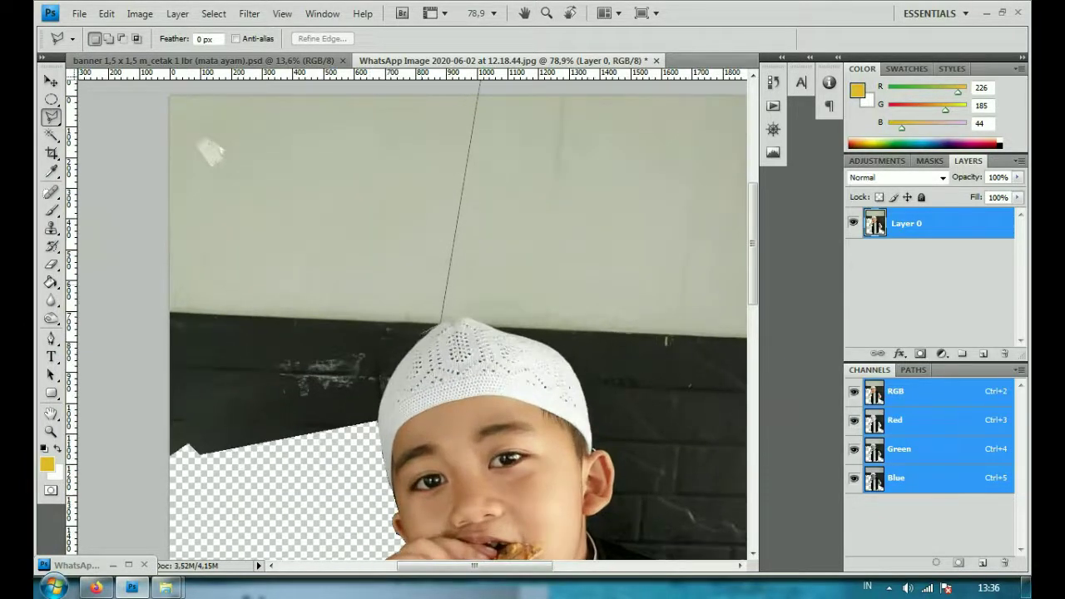
pyautogui.scroll(1, 435, 323)
pyautogui.scroll(1, 466, 315)
pyautogui.click(481, 308)
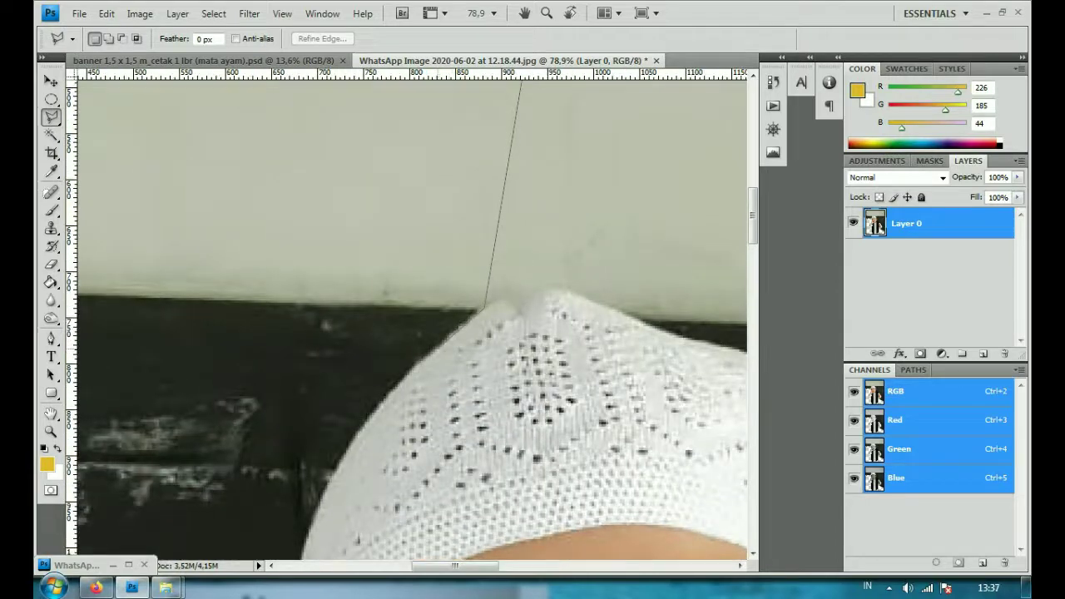
pyautogui.click(349, 443)
pyautogui.scroll(-3, 316, 391)
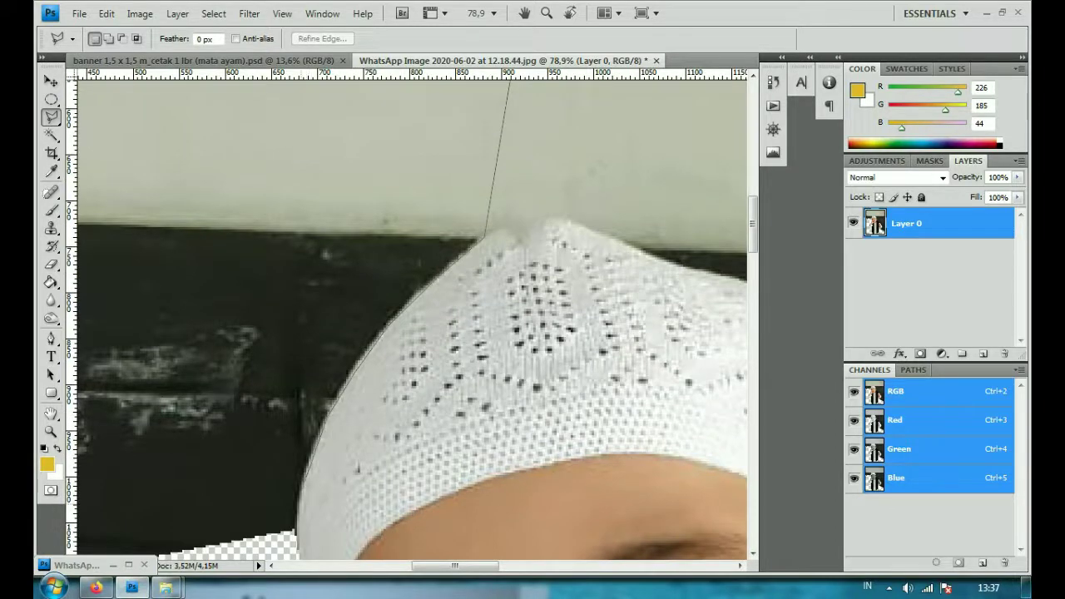
pyautogui.scroll(-3, 292, 524)
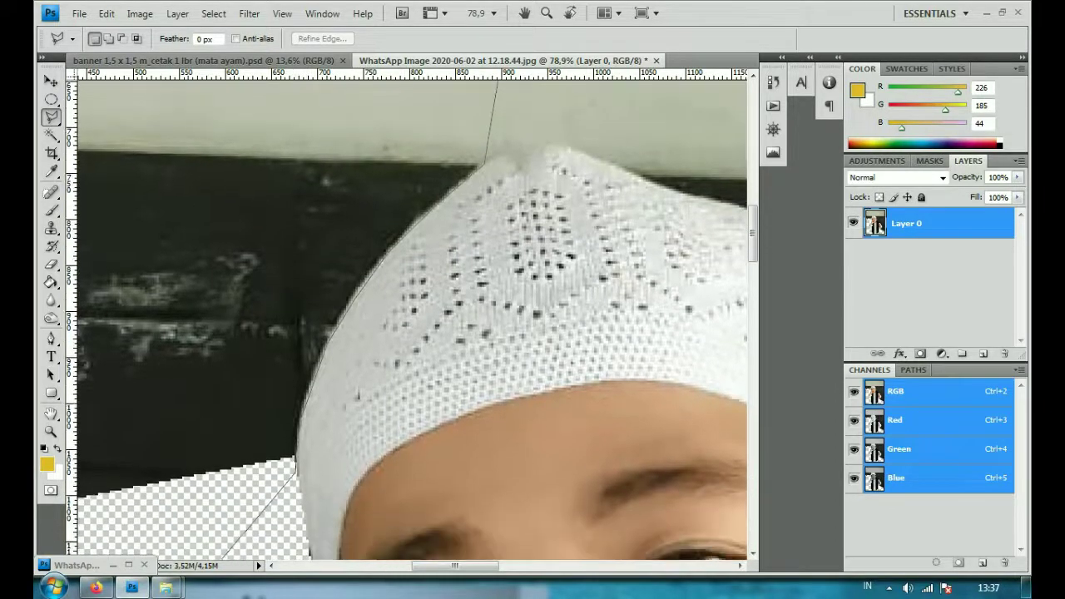
pyautogui.scroll(-1, 255, 503)
pyautogui.scroll(-2, 258, 499)
pyautogui.scroll(-1, 250, 508)
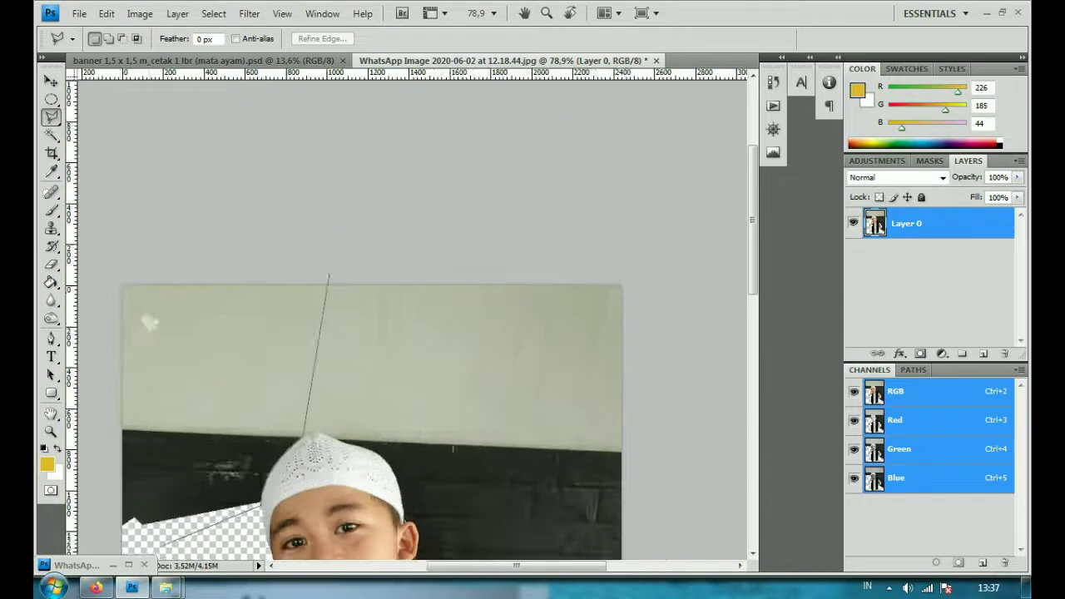
pyautogui.click(361, 275)
pyautogui.doubleClick(328, 117)
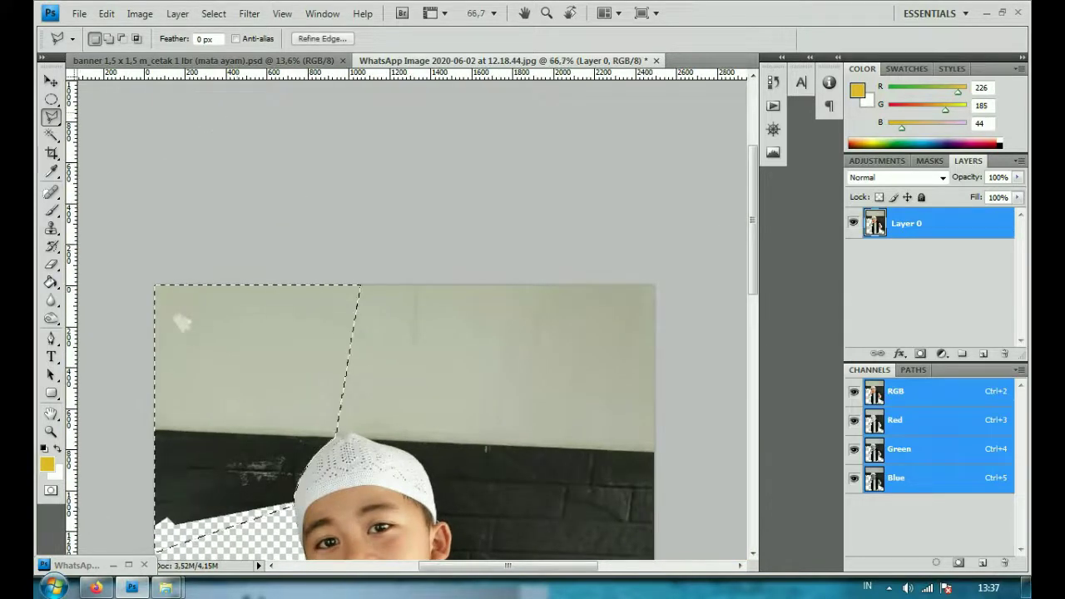
pyautogui.press('Delete')
pyautogui.hotkey('ctrl', 'd')
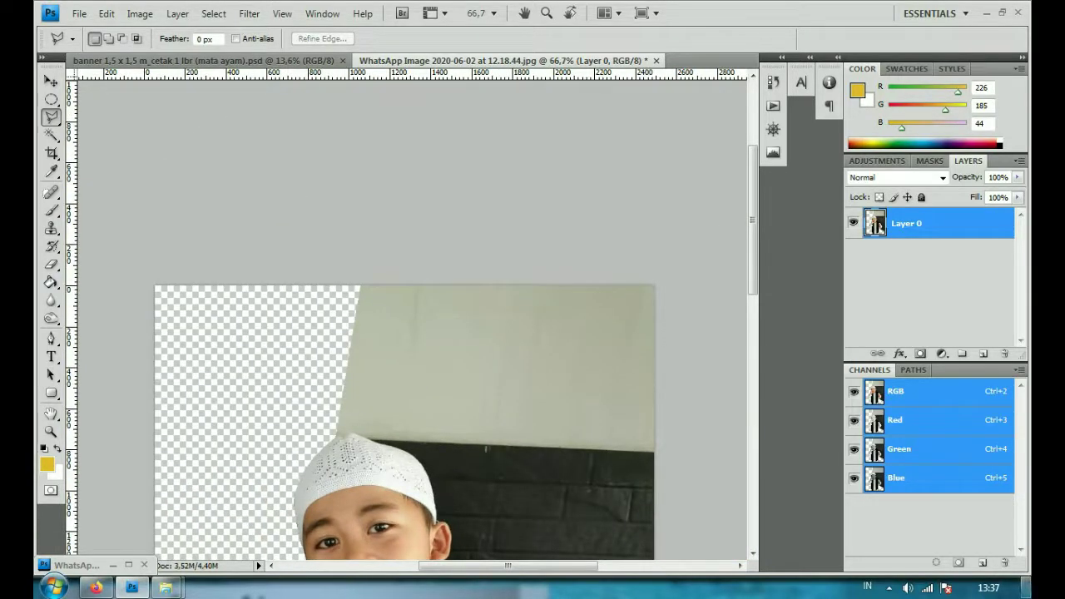
# Step: Erase the wall above the white cap, then fit the whole photo in the window
pyautogui.scroll(2, 374, 470)
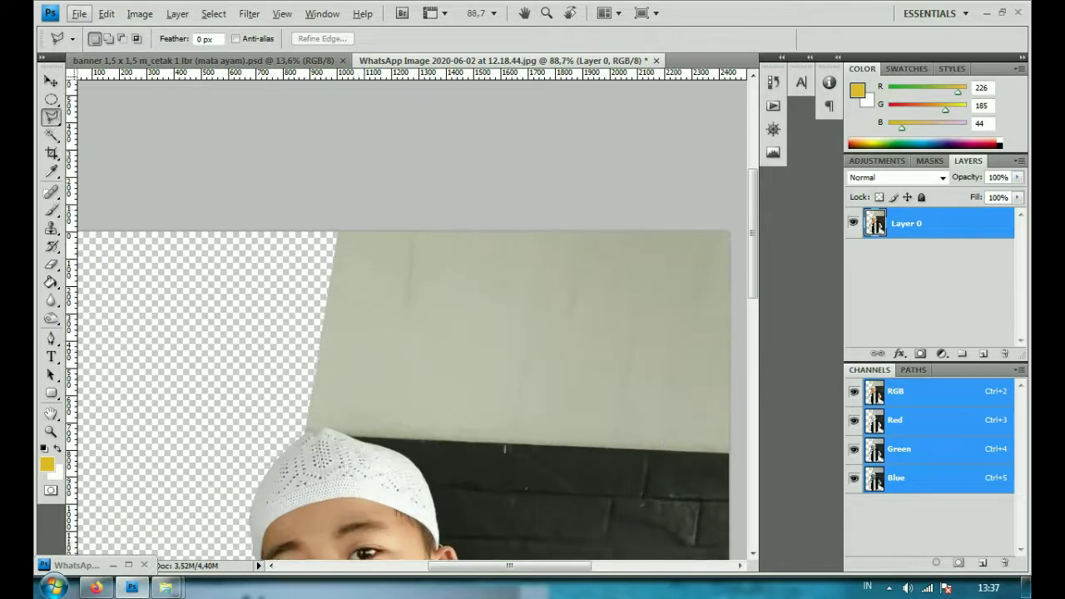
pyautogui.scroll(2, 374, 470)
pyautogui.scroll(1, 343, 167)
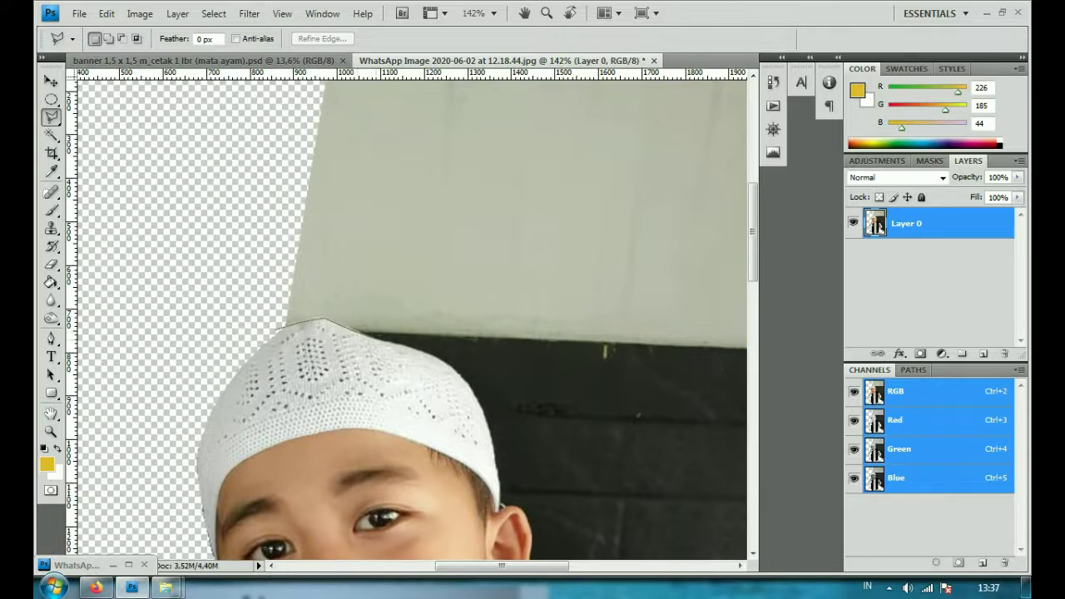
pyautogui.click(413, 349)
pyautogui.click(482, 410)
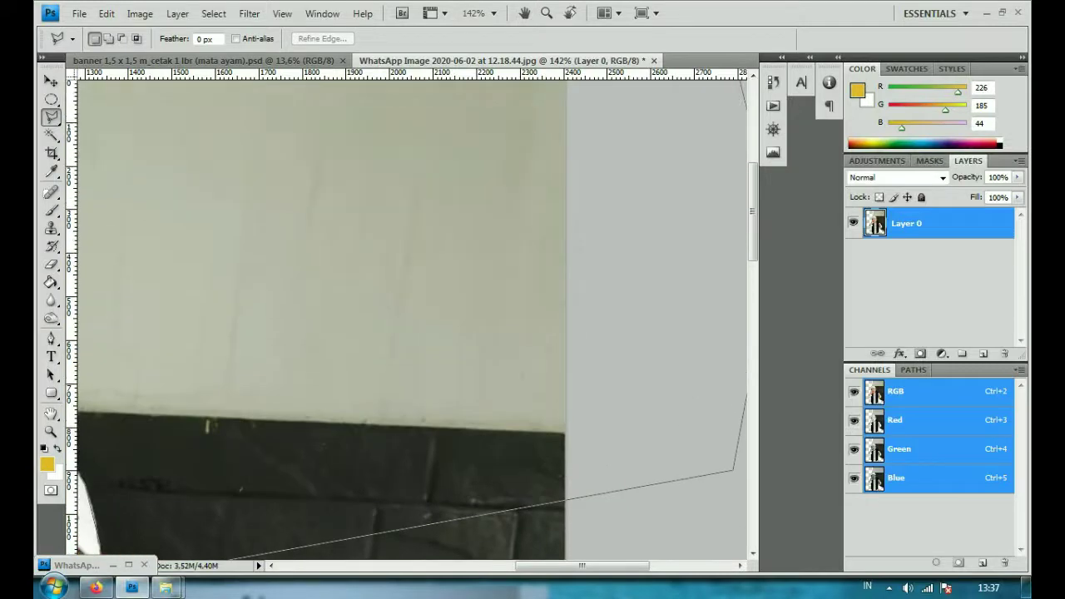
pyautogui.click(732, 545)
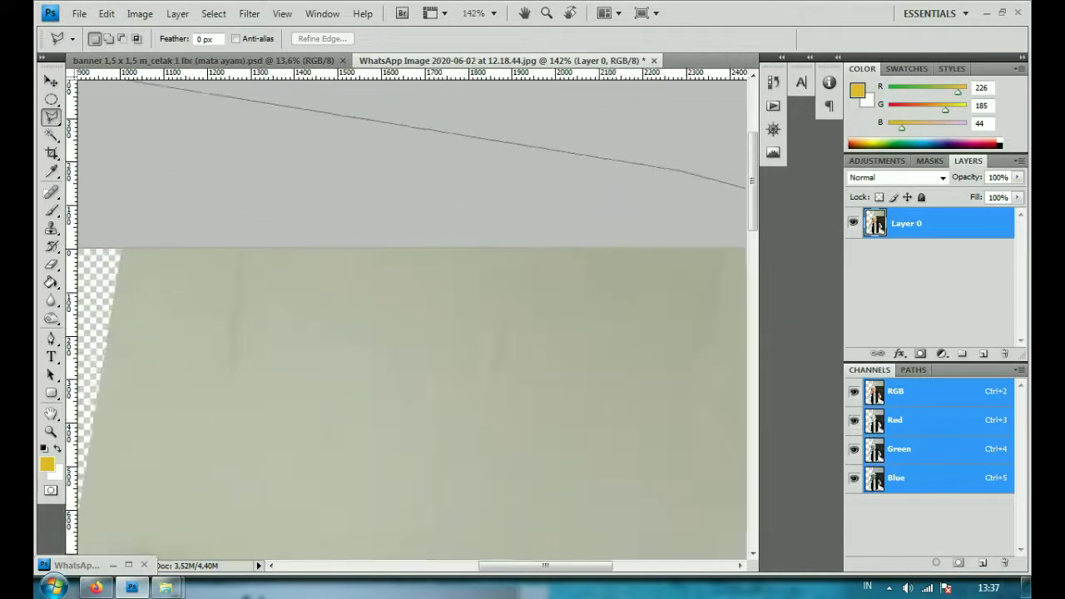
pyautogui.click(92, 119)
pyautogui.doubleClick(230, 260)
pyautogui.press('Delete')
pyautogui.hotkey('ctrl', 'd')
pyautogui.hotkey('ctrl', '0')
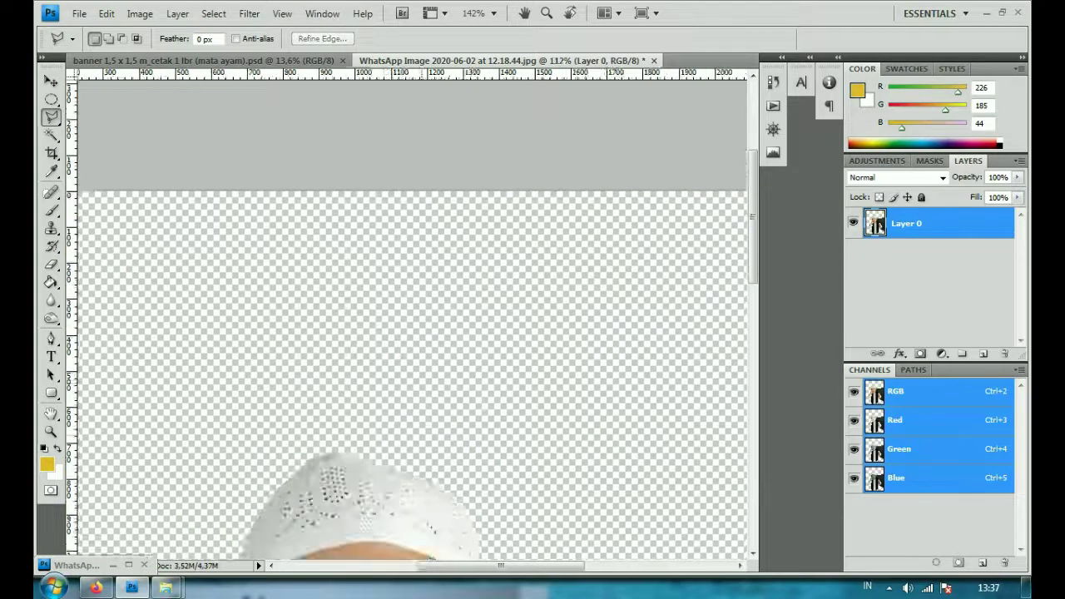
pyautogui.scroll(-2, 412, 320)
pyautogui.scroll(1, 412, 321)
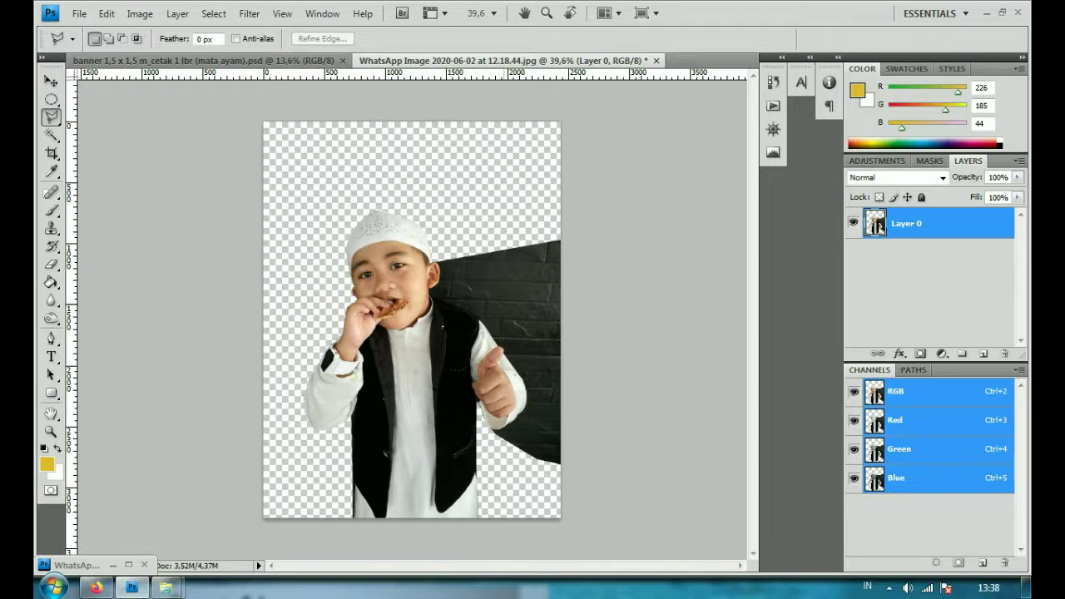
# Step: Trace an outline along the boy's shoulder and sleeve, then cancel it
pyautogui.scroll(1, 471, 315)
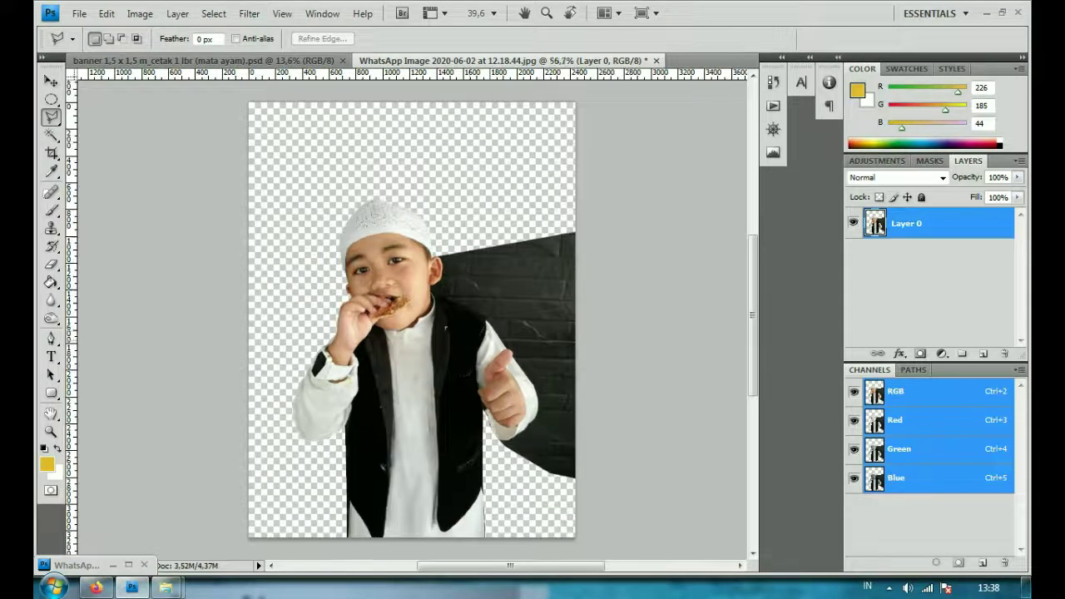
pyautogui.scroll(3, 471, 315)
pyautogui.scroll(2, 471, 314)
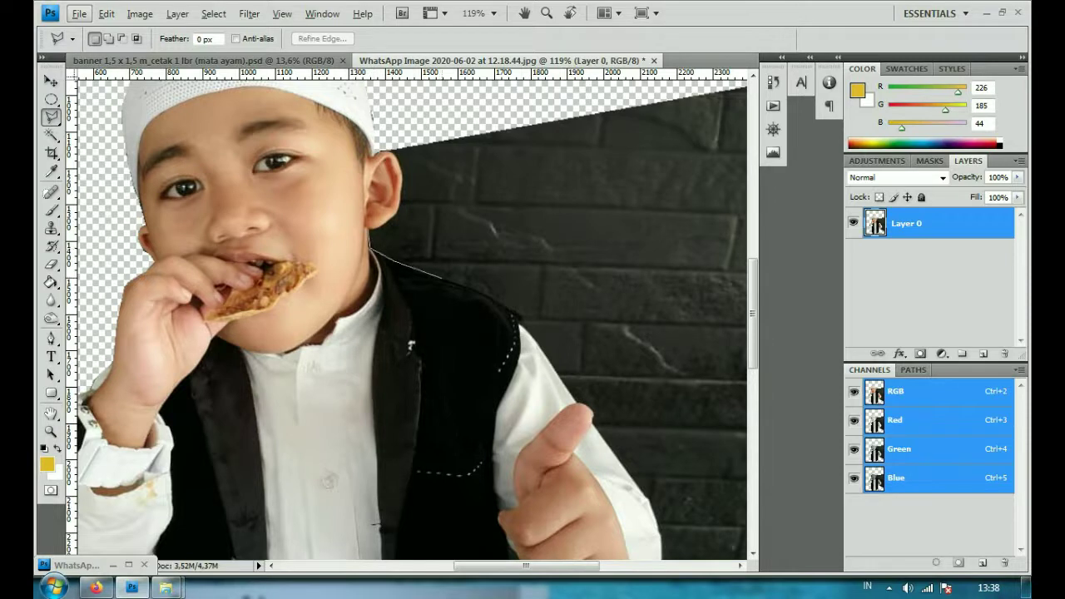
pyautogui.click(486, 294)
pyautogui.click(595, 426)
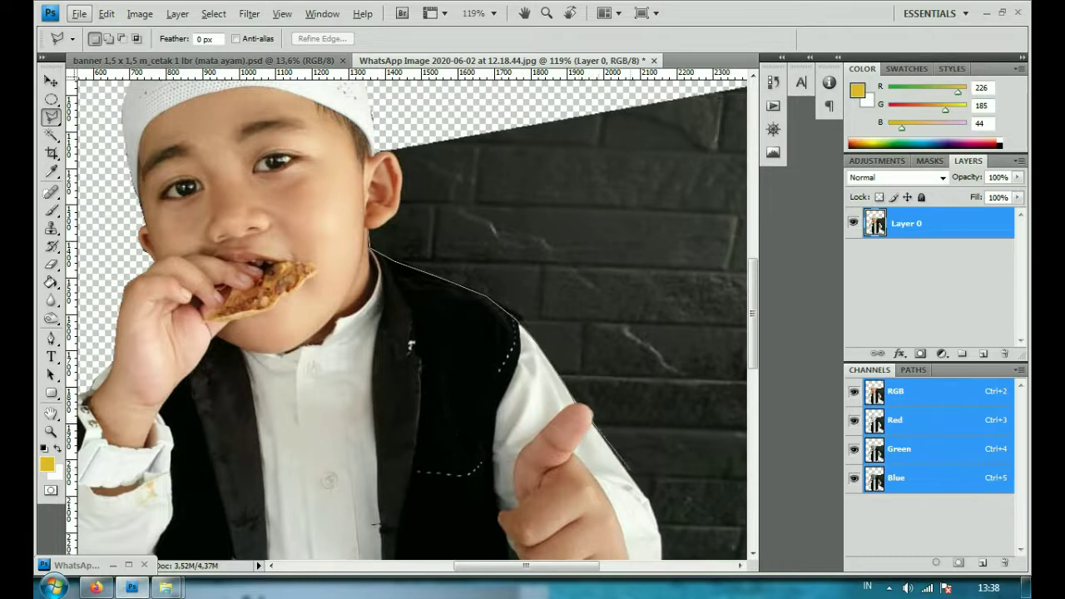
pyautogui.moveTo(649, 503); pyautogui.dragTo(537, 358)
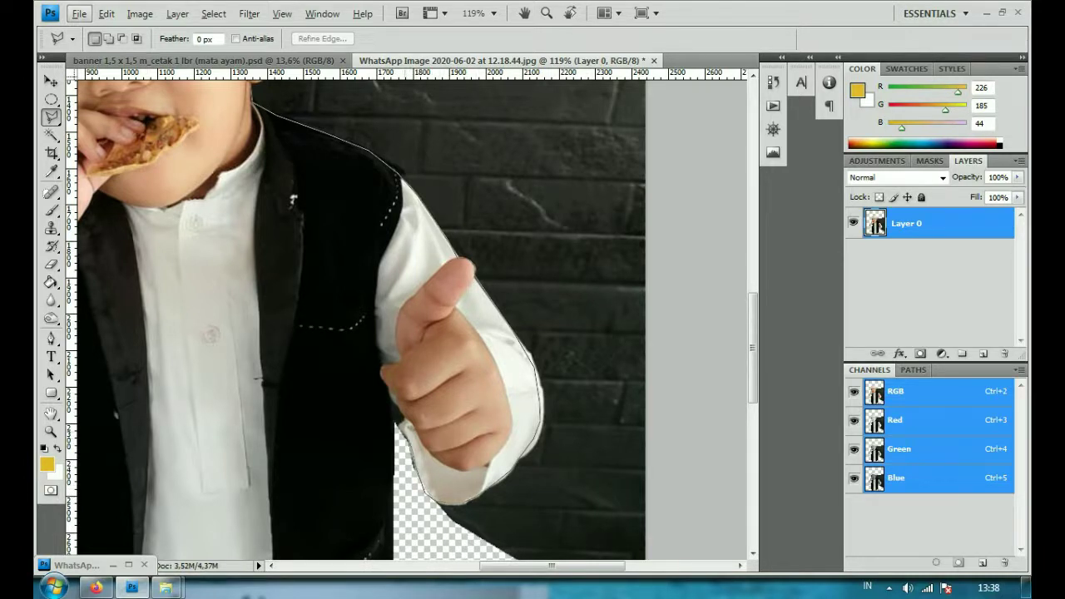
pyautogui.click(405, 496)
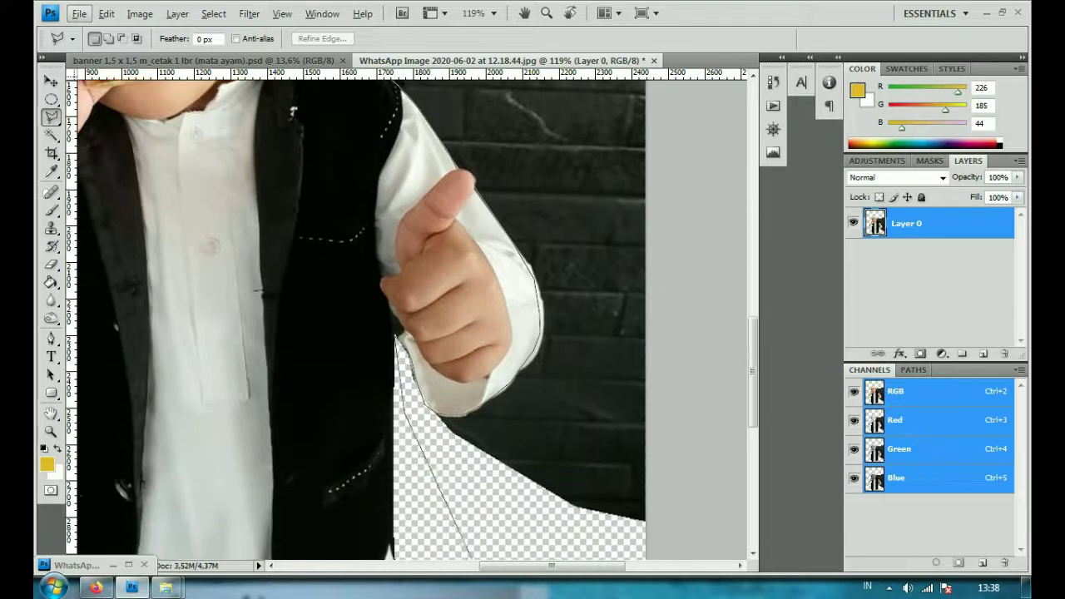
pyautogui.press('Escape')
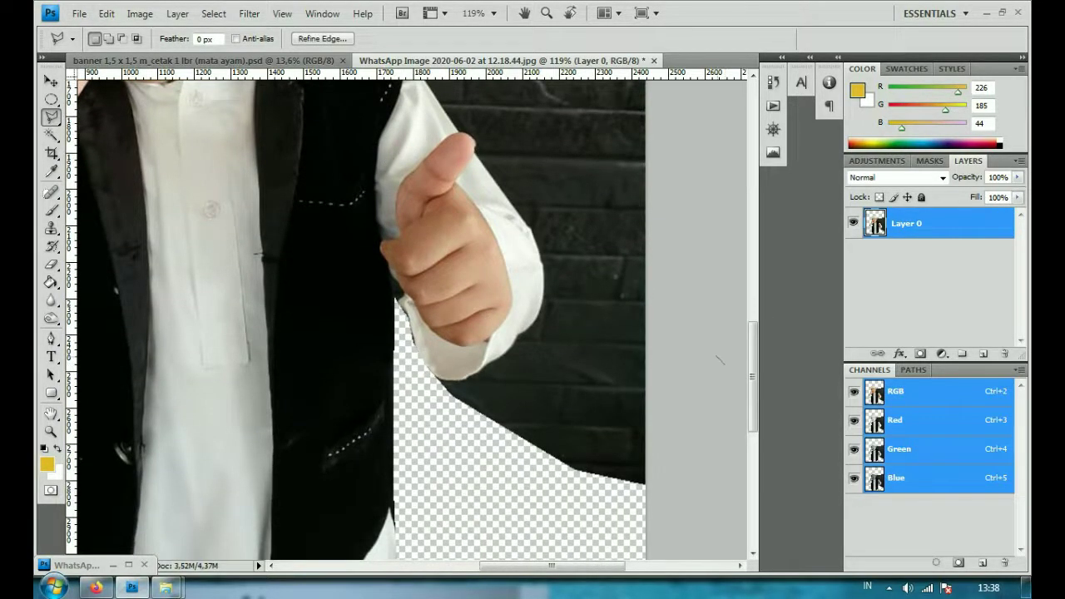
# Step: Erase the wall below the raised hand and start outlining along the thumb and cuff
pyautogui.click(671, 515)
pyautogui.click(521, 503)
pyautogui.click(474, 484)
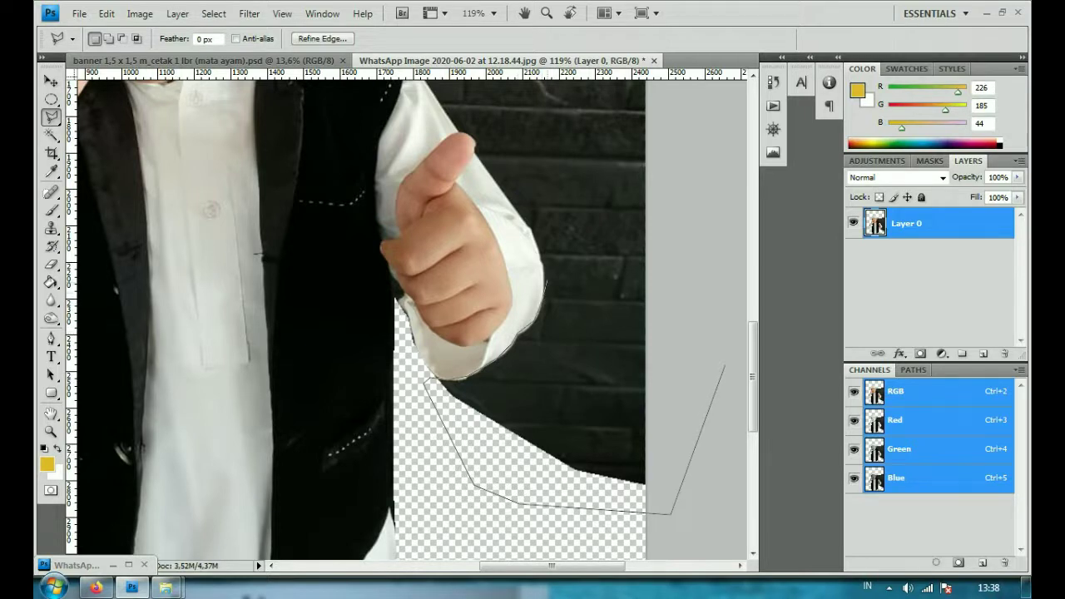
pyautogui.doubleClick(627, 261)
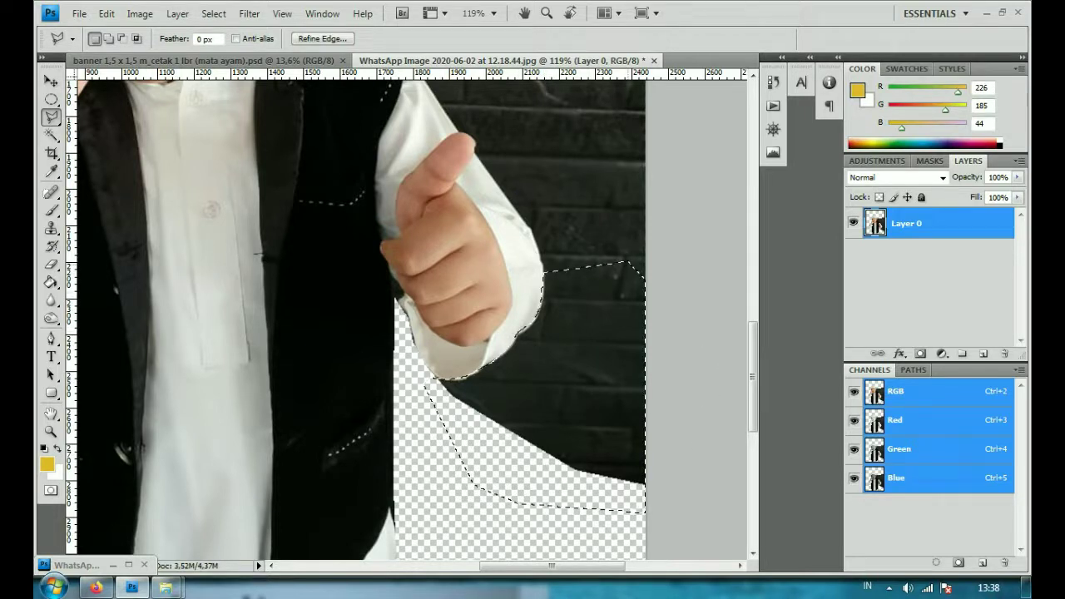
pyautogui.press('Delete')
pyautogui.hotkey('ctrl', 'd')
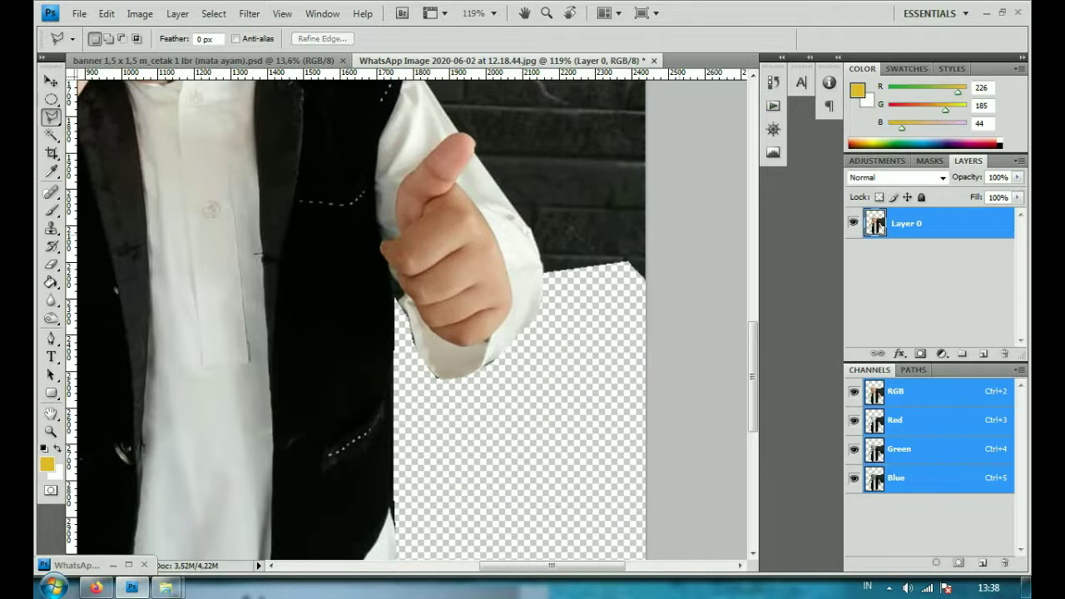
pyautogui.scroll(3, 595, 249)
pyautogui.scroll(4, 596, 250)
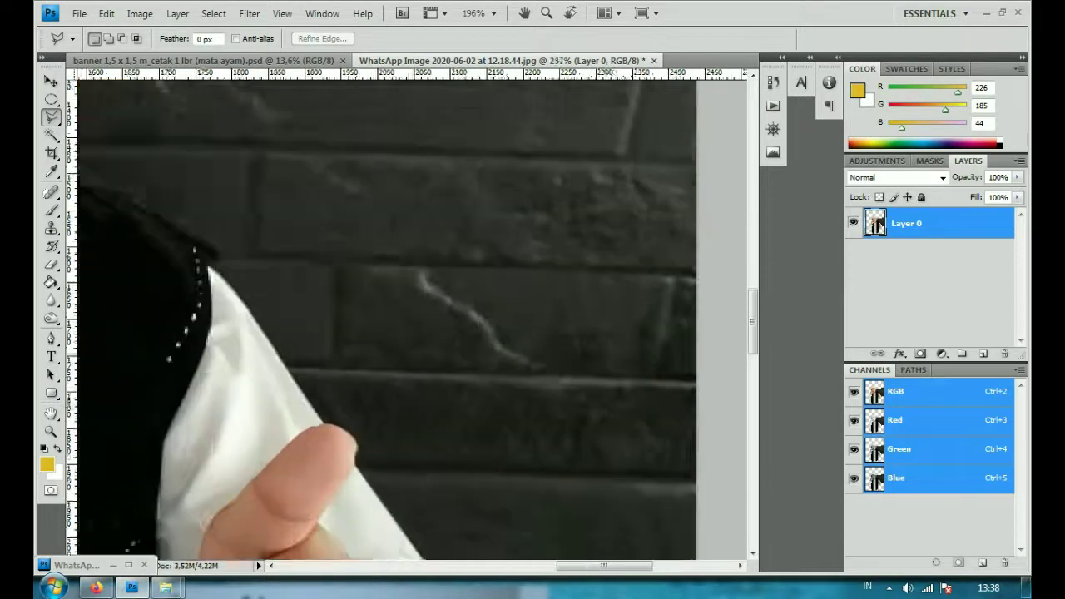
pyautogui.scroll(-2, 349, 350)
pyautogui.click(336, 338)
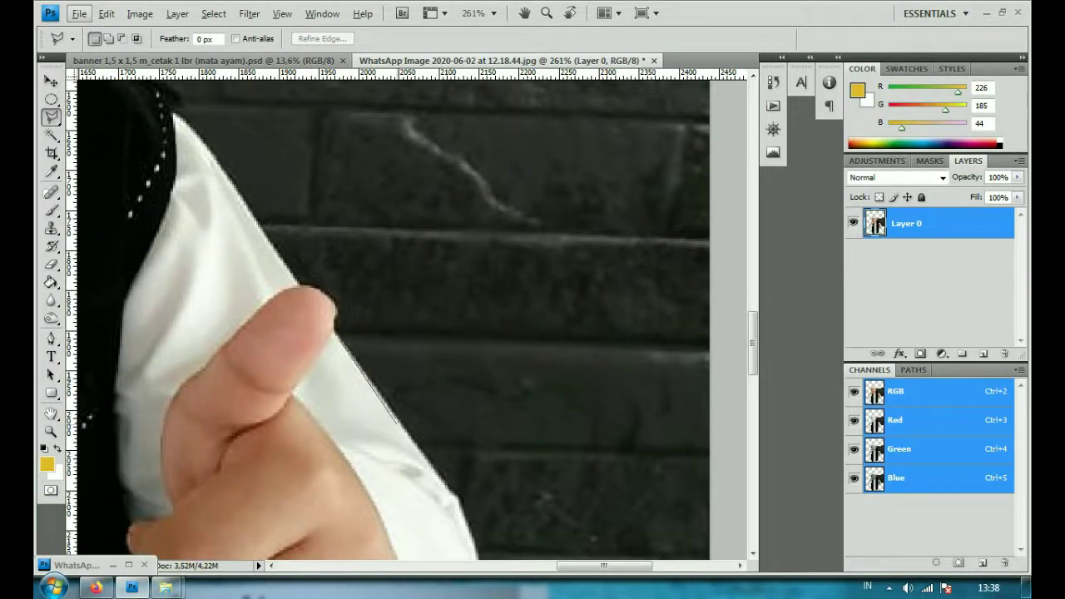
pyautogui.click(411, 436)
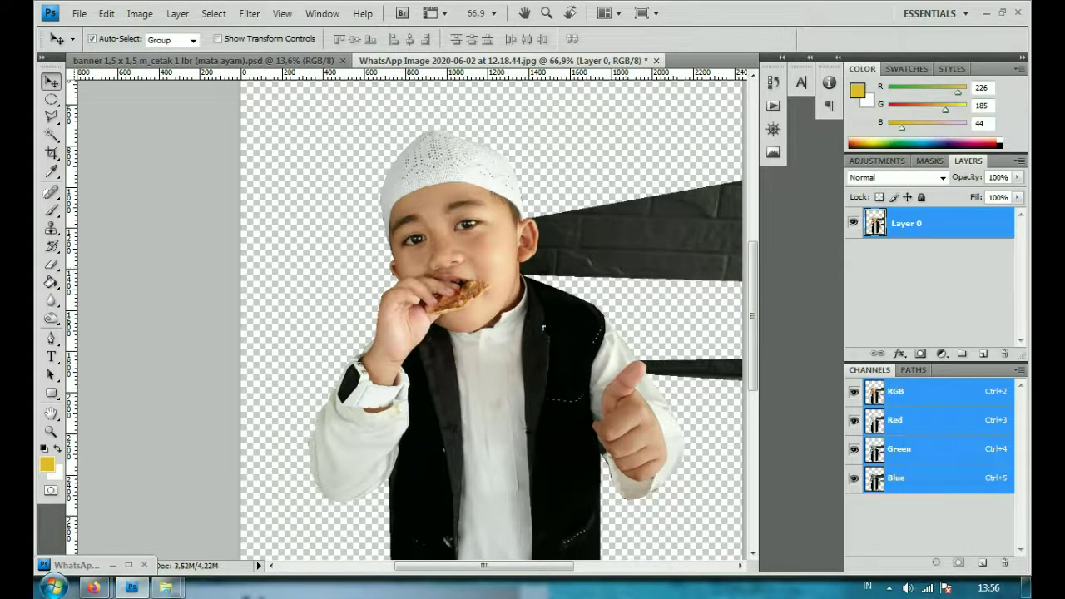
# Step: Erase the black strip beside the boy's hand using the Polygonal Lasso
pyautogui.scroll(3, 618, 309)
pyautogui.scroll(1, 617, 310)
pyautogui.hscroll(3, 412, 316)
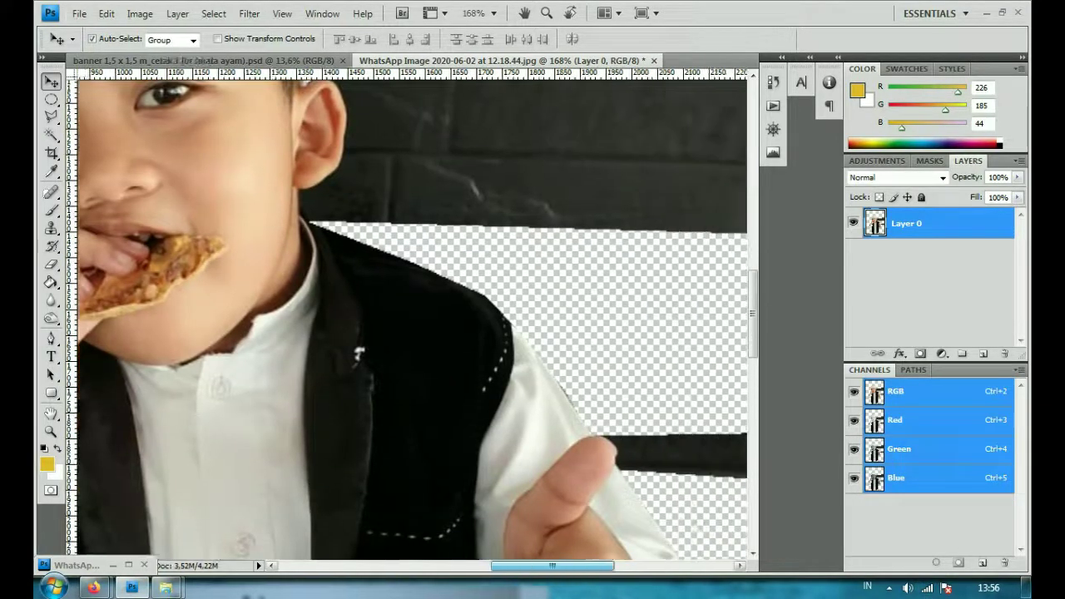
pyautogui.scroll(1, 412, 316)
pyautogui.hscroll(2, 412, 317)
pyautogui.press('l')
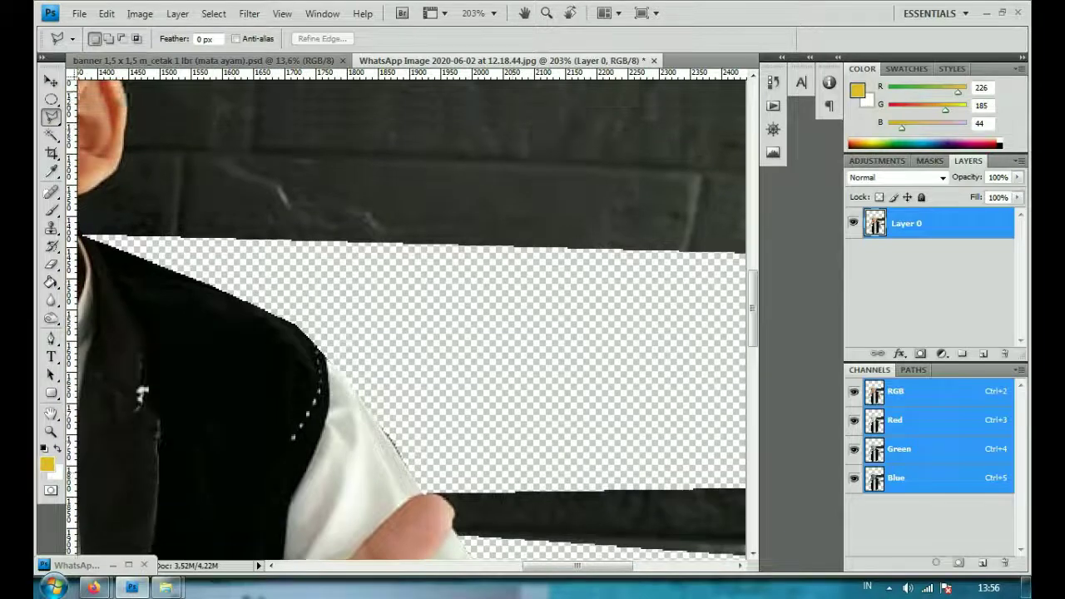
pyautogui.scroll(2, 520, 550)
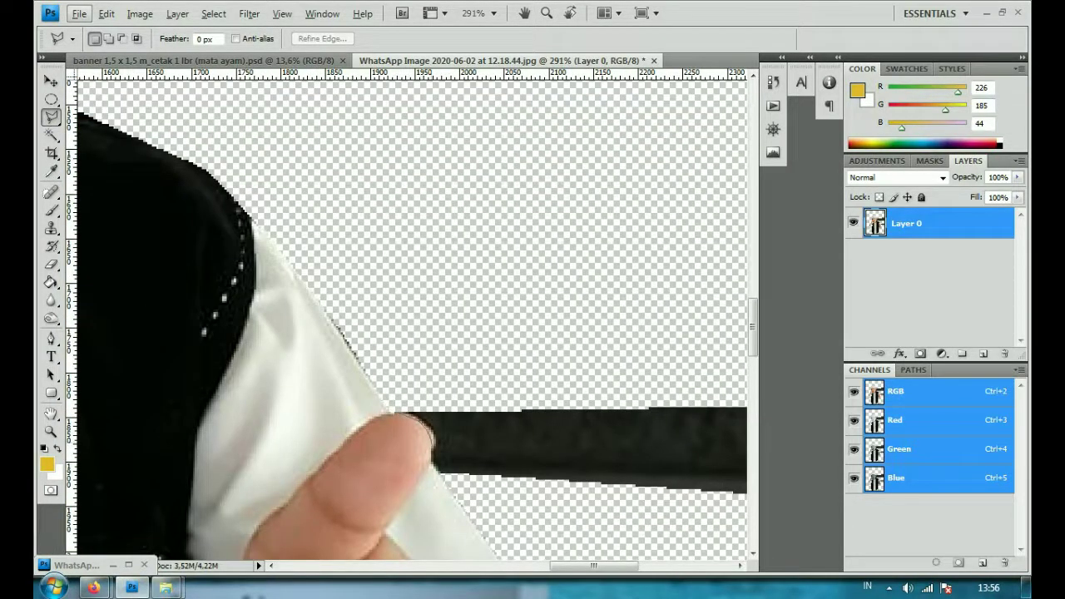
pyautogui.click(449, 487)
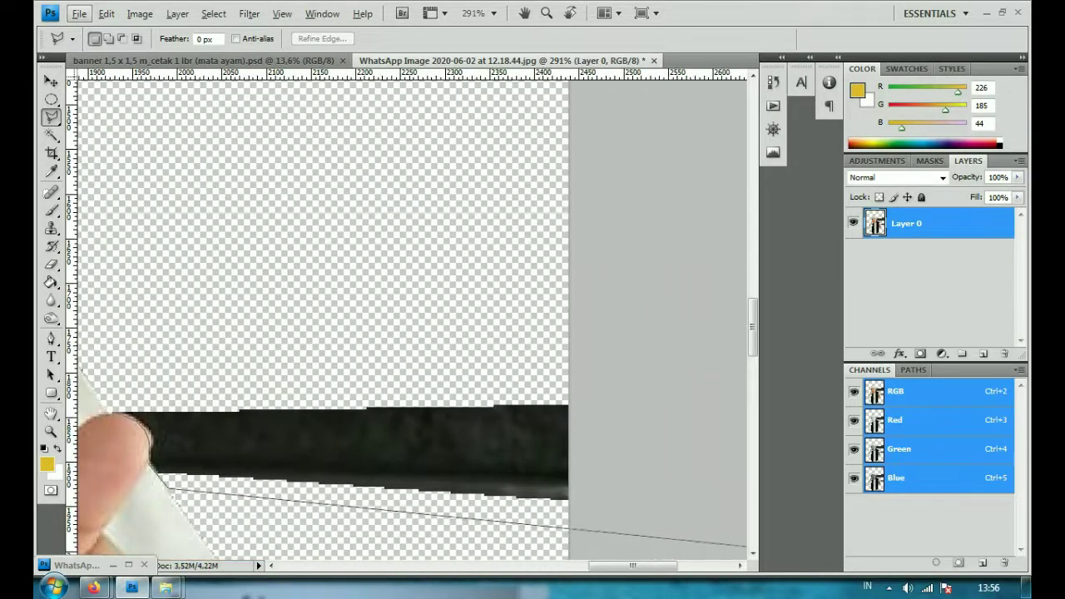
pyautogui.click(744, 540)
pyautogui.click(641, 333)
pyautogui.click(375, 255)
pyautogui.doubleClick(169, 250)
pyautogui.press('Delete')
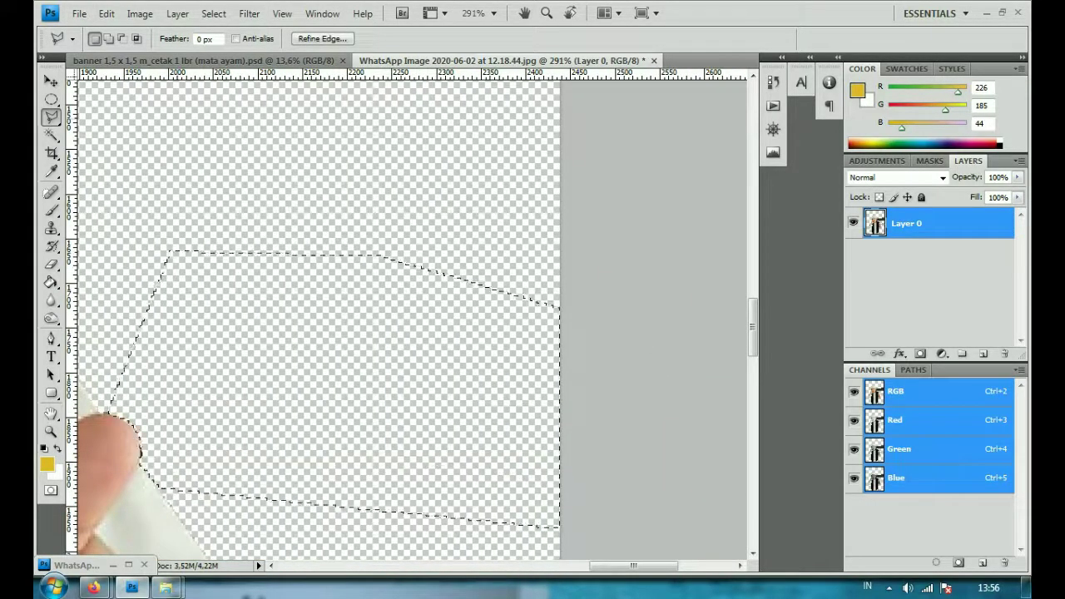
pyautogui.hotkey('ctrl', 'd')
# Step: Erase the dark background around the boy's ear
pyautogui.moveTo(634, 565); pyautogui.dragTo(629, 566)
pyautogui.hscroll(-5, 412, 316)
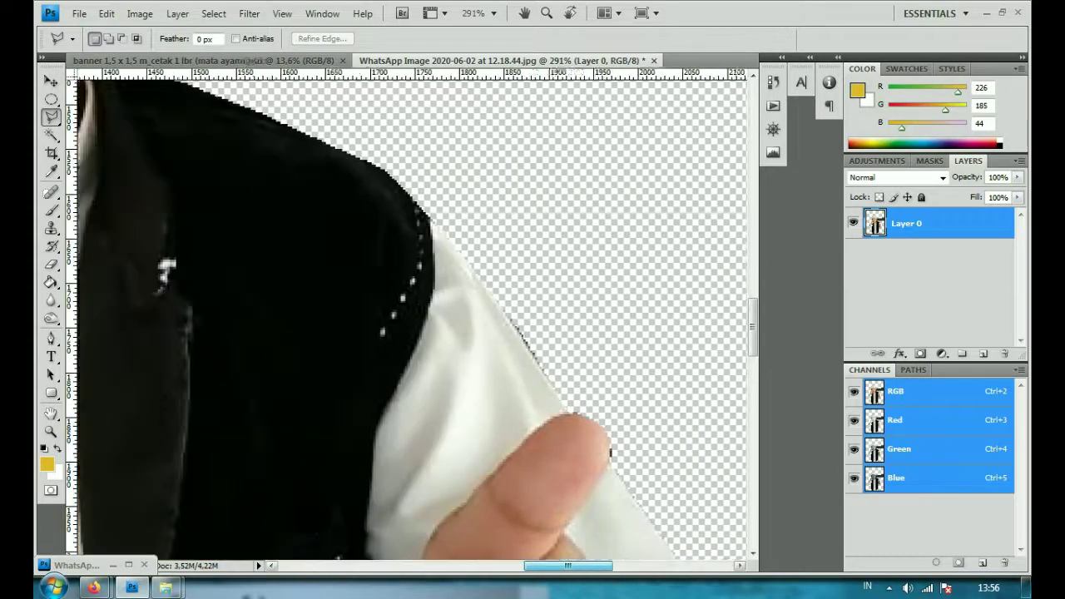
pyautogui.scroll(-2, 412, 316)
pyautogui.scroll(2, 412, 316)
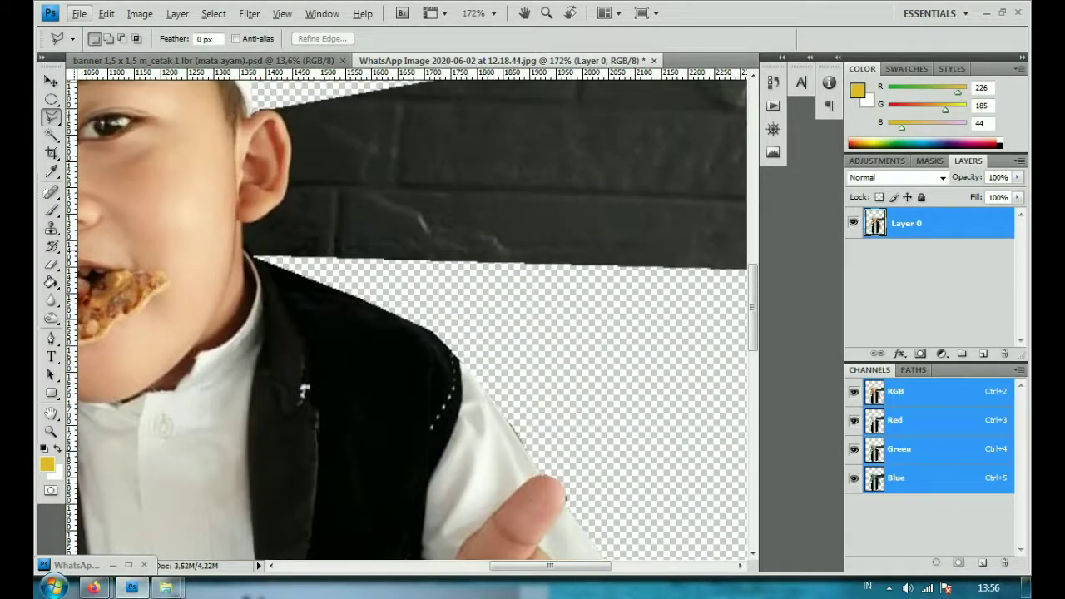
pyautogui.scroll(2, 412, 317)
pyautogui.scroll(2, 412, 316)
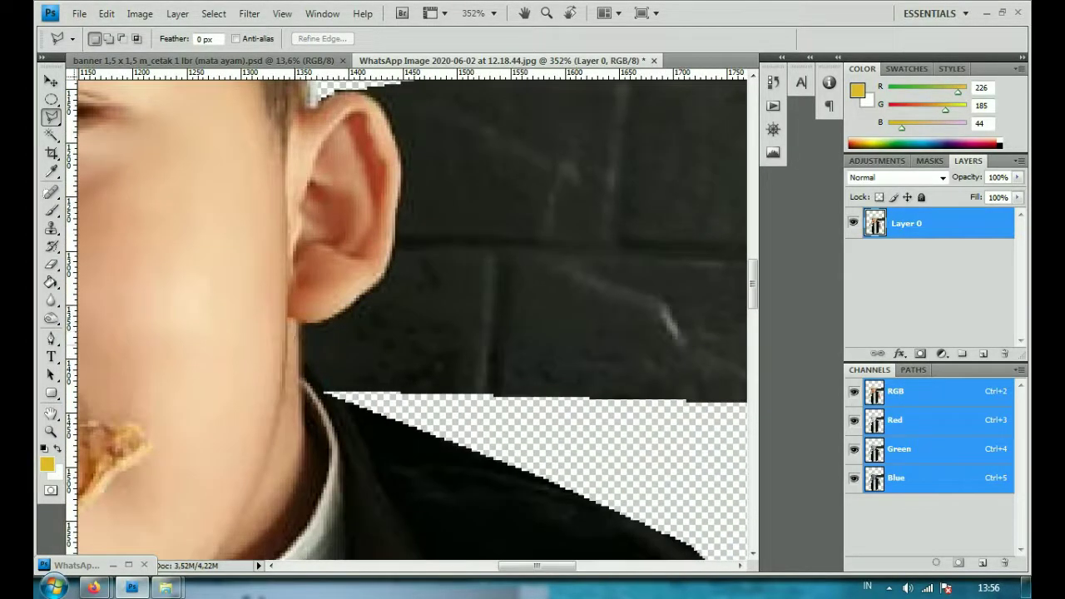
pyautogui.click(310, 387)
pyautogui.click(543, 433)
pyautogui.click(595, 381)
pyautogui.click(624, 202)
pyautogui.click(378, 113)
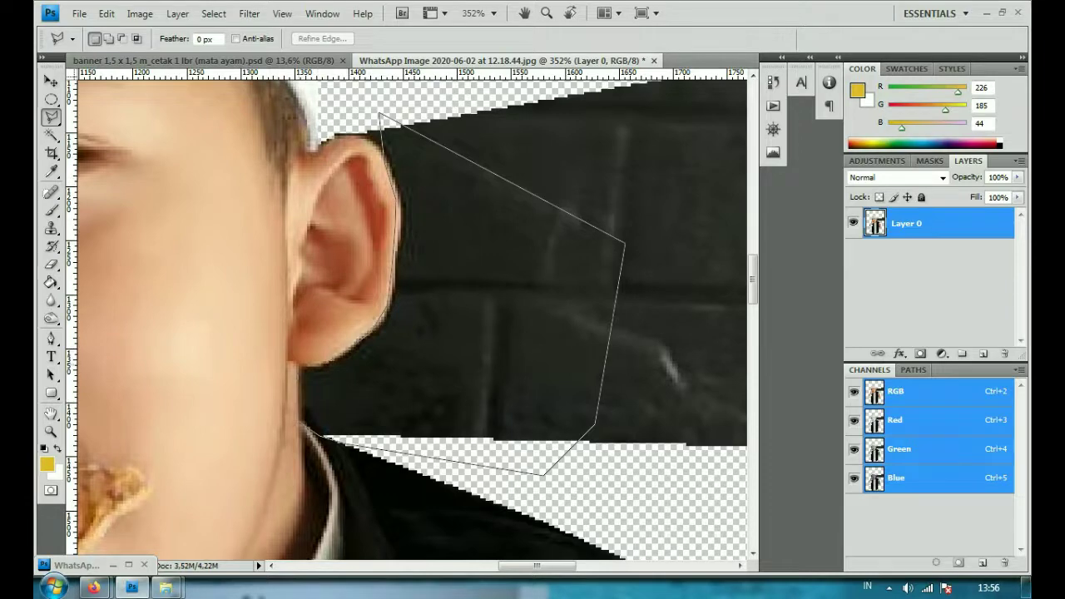
pyautogui.press('Return')
pyautogui.press('Delete')
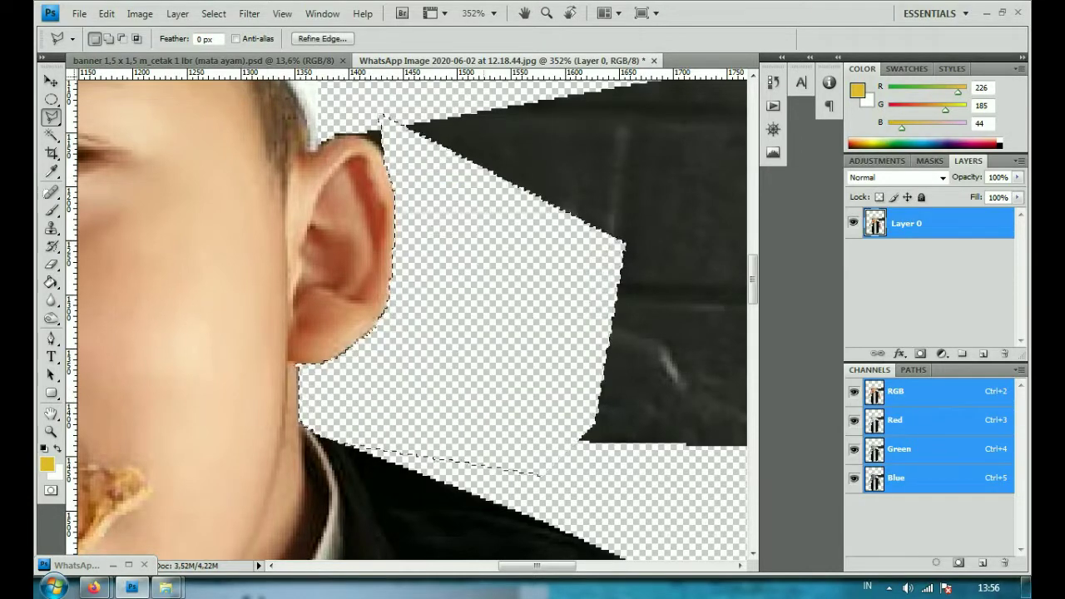
# Step: Erase the dark patch above the ear
pyautogui.scroll(3, 407, 316)
pyautogui.scroll(2, 365, 316)
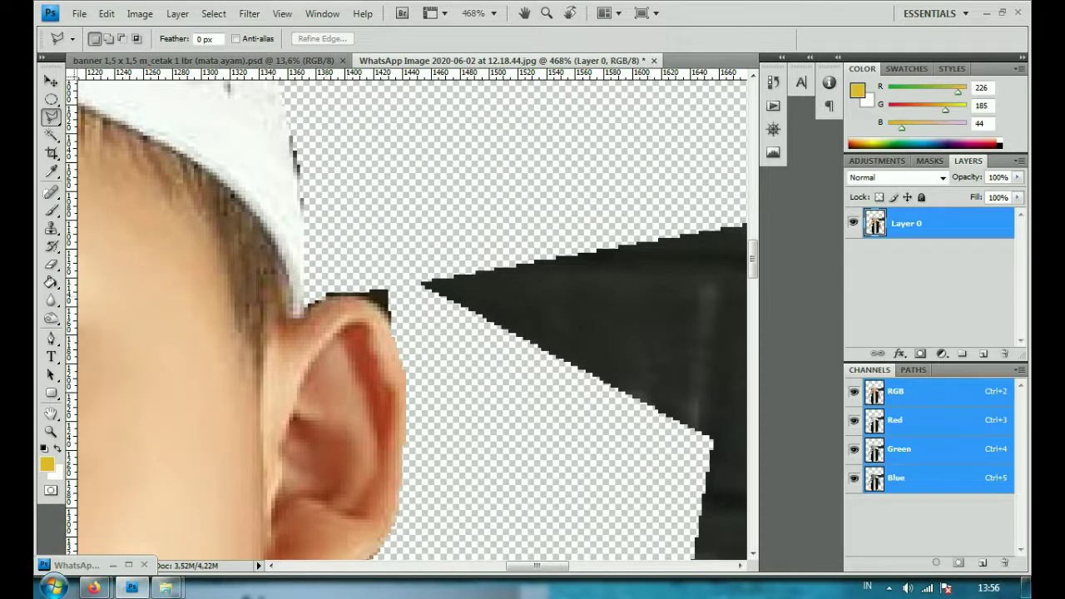
pyautogui.click(391, 335)
pyautogui.click(466, 329)
pyautogui.click(529, 292)
pyautogui.click(536, 218)
pyautogui.click(472, 175)
pyautogui.click(398, 176)
pyautogui.click(391, 332)
pyautogui.press('Delete')
pyautogui.hotkey('ctrl', 'd')
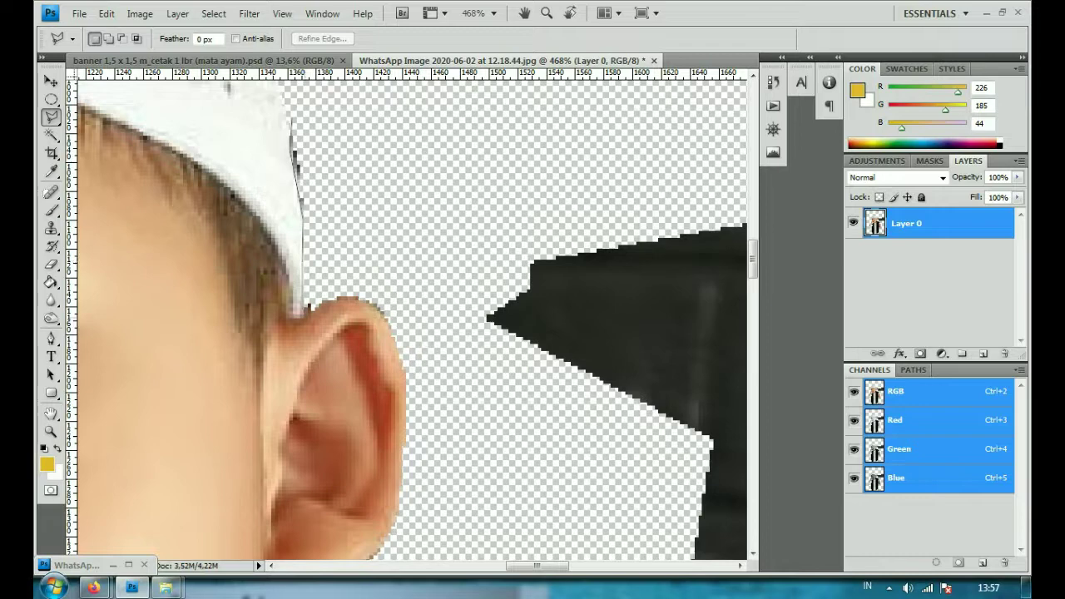
# Step: Outline the dark area beside the cap, drop the selection, and fit the photo in the window
pyautogui.click(350, 265)
pyautogui.click(384, 185)
pyautogui.click(378, 86)
pyautogui.click(302, 110)
pyautogui.click(307, 313)
pyautogui.hotkey('ctrl', 'd')
pyautogui.hotkey('ctrl', '0')
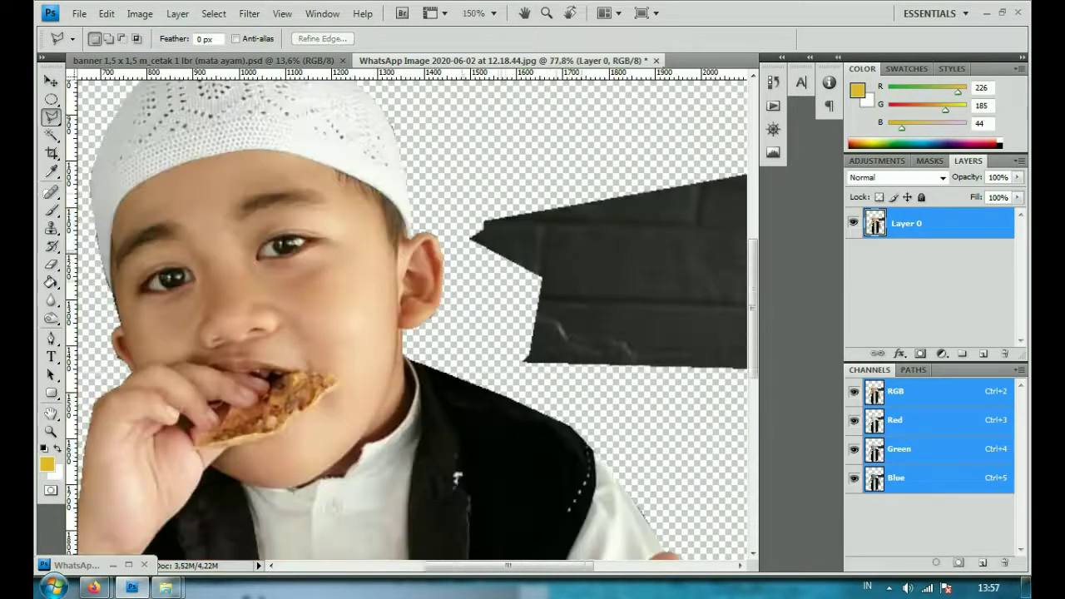
# Step: Erase the dark patch to the right of the boy's head
pyautogui.moveTo(479, 198); pyautogui.dragTo(739, 321)
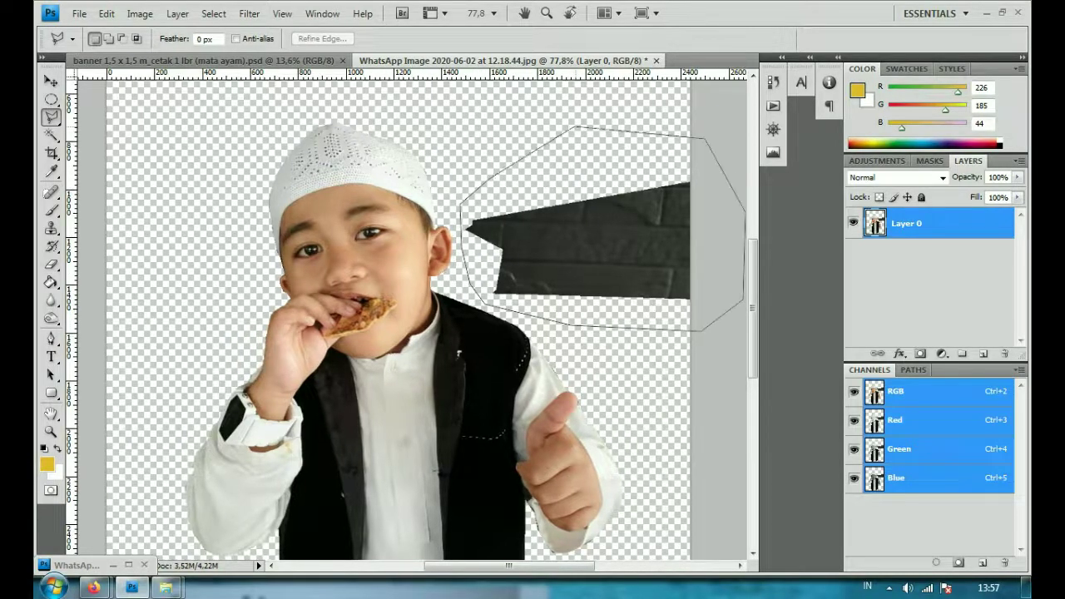
pyautogui.moveTo(739, 321); pyautogui.dragTo(570, 126)
pyautogui.press('Delete')
pyautogui.hotkey('ctrl', 'd')
# Step: Erase the strip of background along the vest's left edge
pyautogui.hotkey('ctrl', '-')
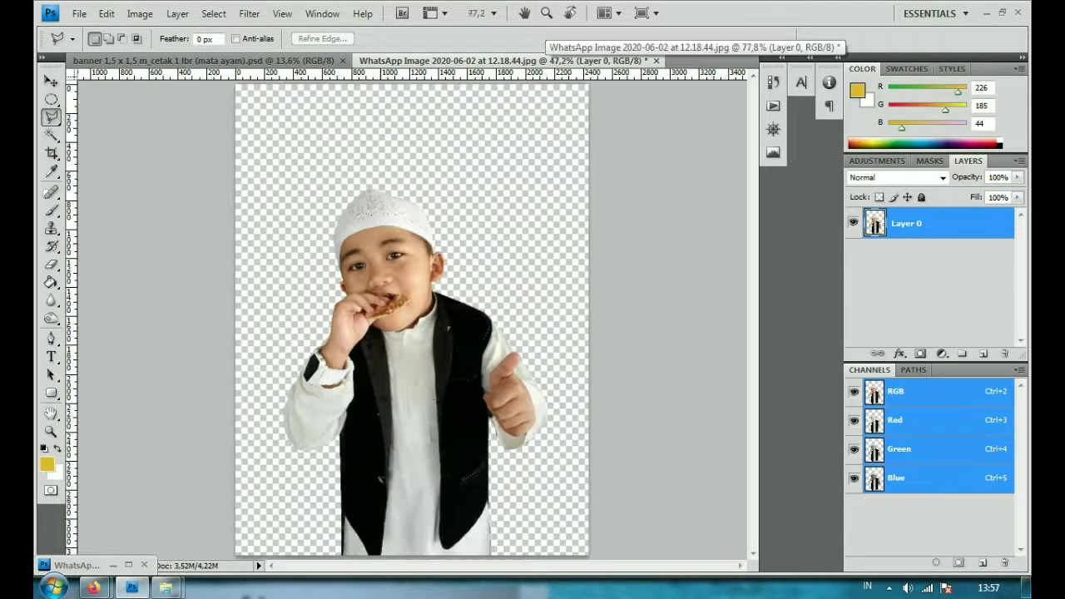
pyautogui.hotkey('ctrl', '+')
pyautogui.hotkey('ctrl', '+')
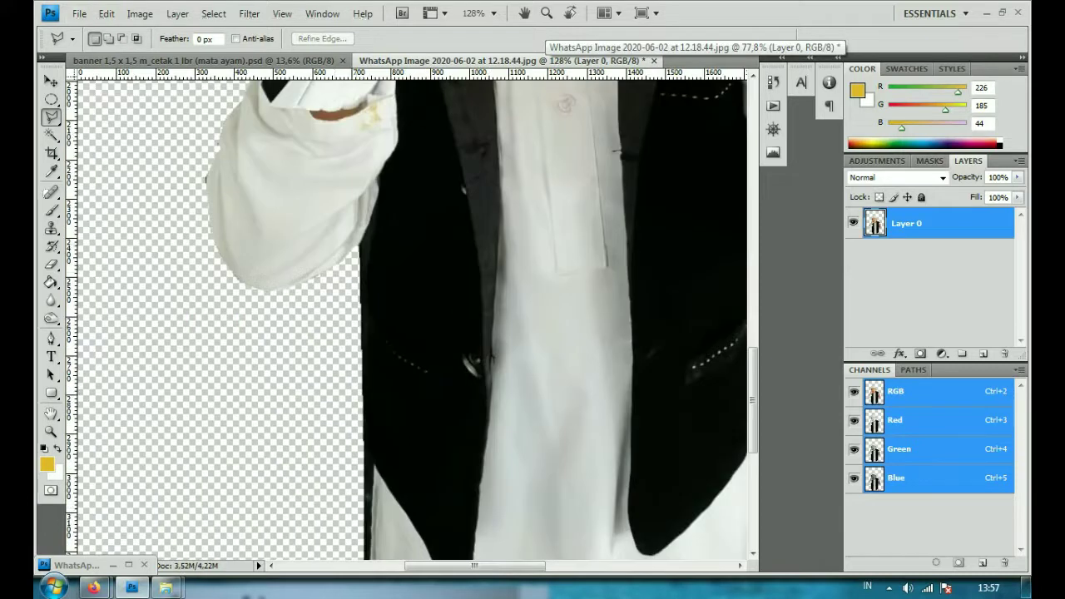
pyautogui.moveTo(376, 211); pyautogui.dragTo(374, 488)
pyautogui.moveTo(370, 556)
pyautogui.mouseDown()
pyautogui.moveTo(296, 237)
pyautogui.moveTo(359, 143)
pyautogui.mouseUp()
pyautogui.press('Delete')
pyautogui.hotkey('ctrl', 'd')
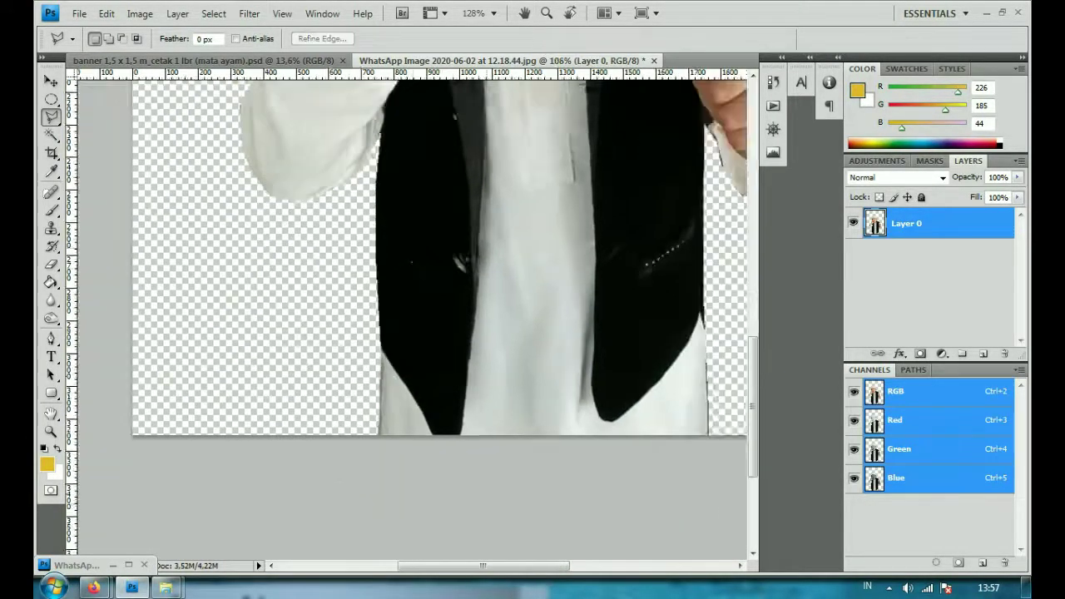
# Step: Outline the area right of the vest, then deselect and fit the photo in the window
pyautogui.hotkey('ctrl', '-')
pyautogui.hotkey('ctrl', '-')
pyautogui.hotkey('ctrl', '+')
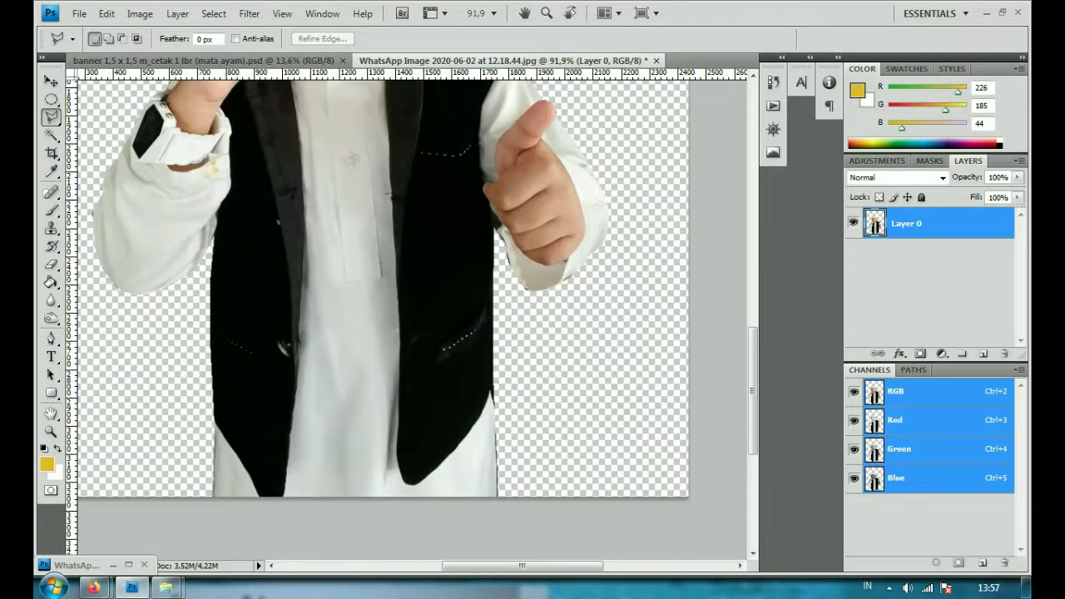
pyautogui.scroll(3, 522, 398)
pyautogui.scroll(-3, 478, 291)
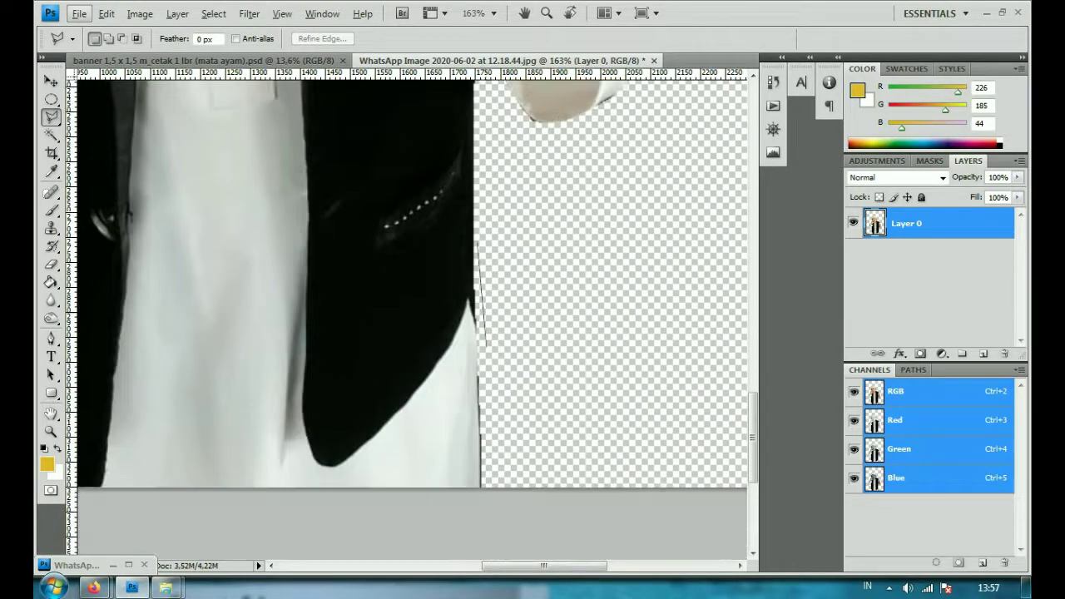
pyautogui.click(473, 318)
pyautogui.click(477, 363)
pyautogui.click(479, 496)
pyautogui.click(533, 496)
pyautogui.click(559, 269)
pyautogui.click(476, 242)
pyautogui.hotkey('ctrl', 'd')
pyautogui.hotkey('ctrl', '0')
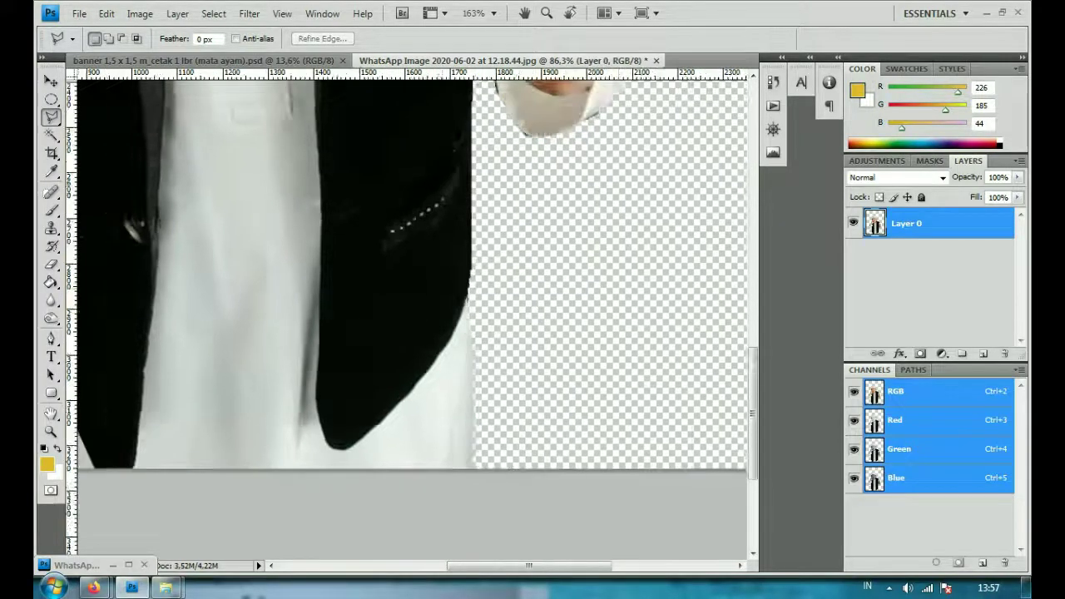
# Step: Switch to the Move tool and deselect Layer 0
pyautogui.click(248, 13)
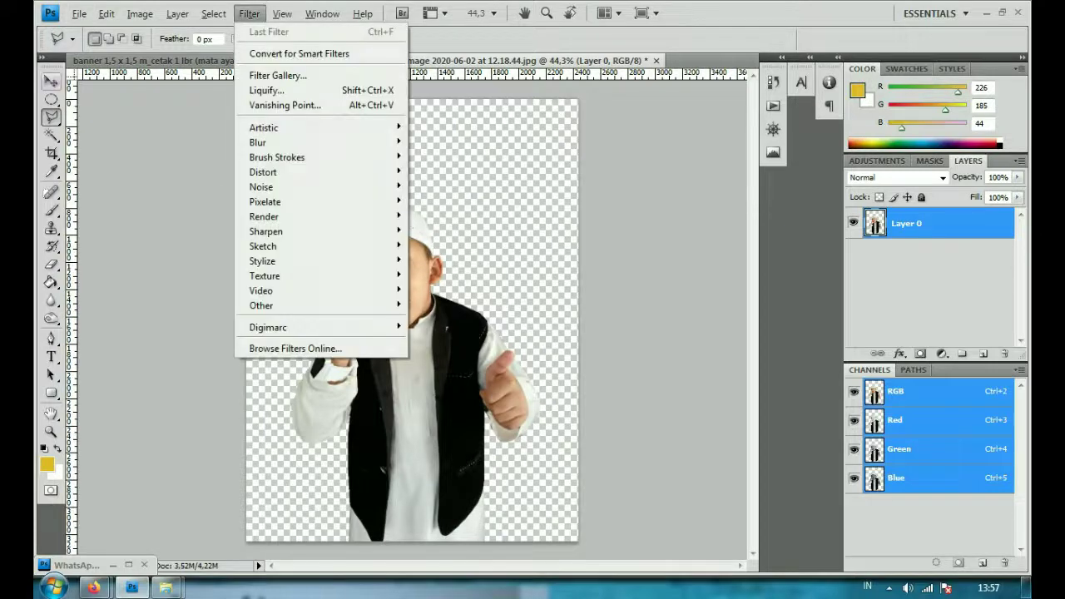
pyautogui.click(51, 80)
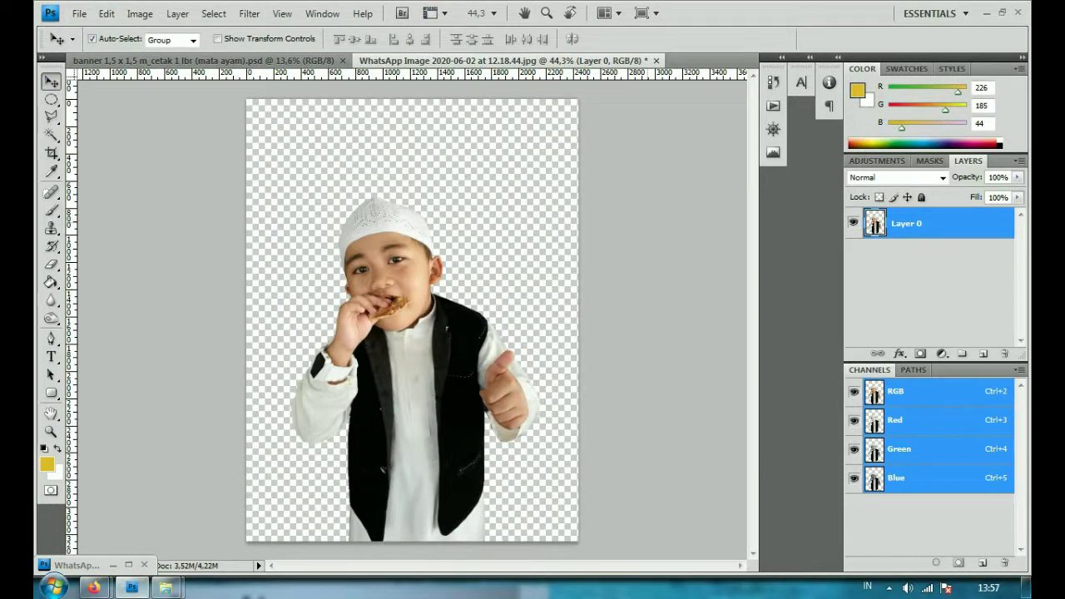
pyautogui.click(924, 291)
# Step: Create a new A4 document, Untitled-1, and crop it to a wide landscape canvas
pyautogui.hotkey('ctrl', 'n')
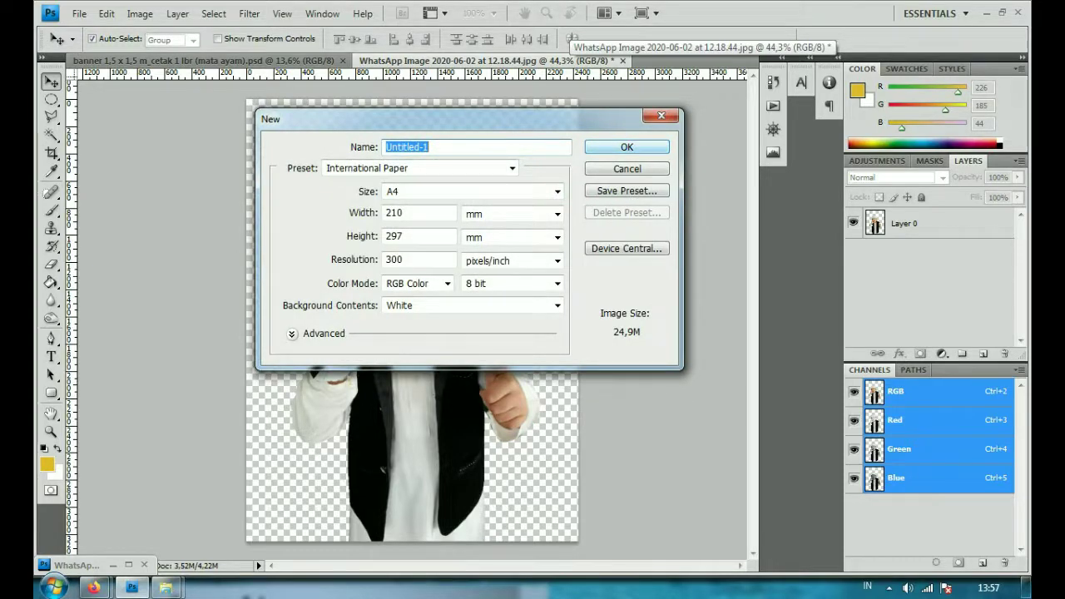
pyautogui.press('Return')
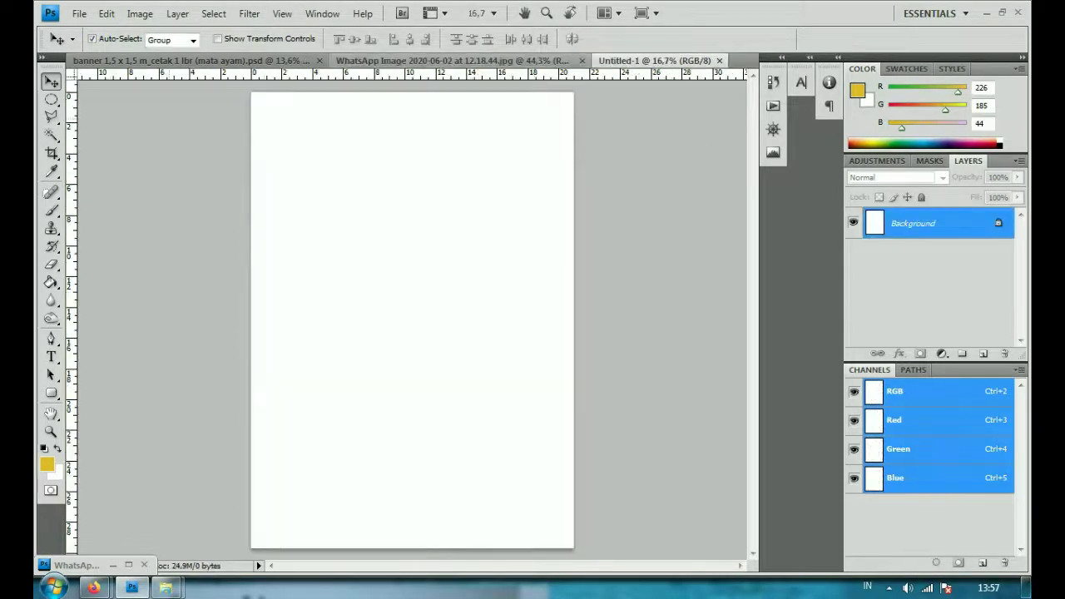
pyautogui.click(52, 153)
pyautogui.moveTo(252, 94); pyautogui.dragTo(574, 288)
pyautogui.rightClick(524, 221)
pyautogui.click(564, 230)
pyautogui.scroll(2, 412, 320)
pyautogui.press('alt')
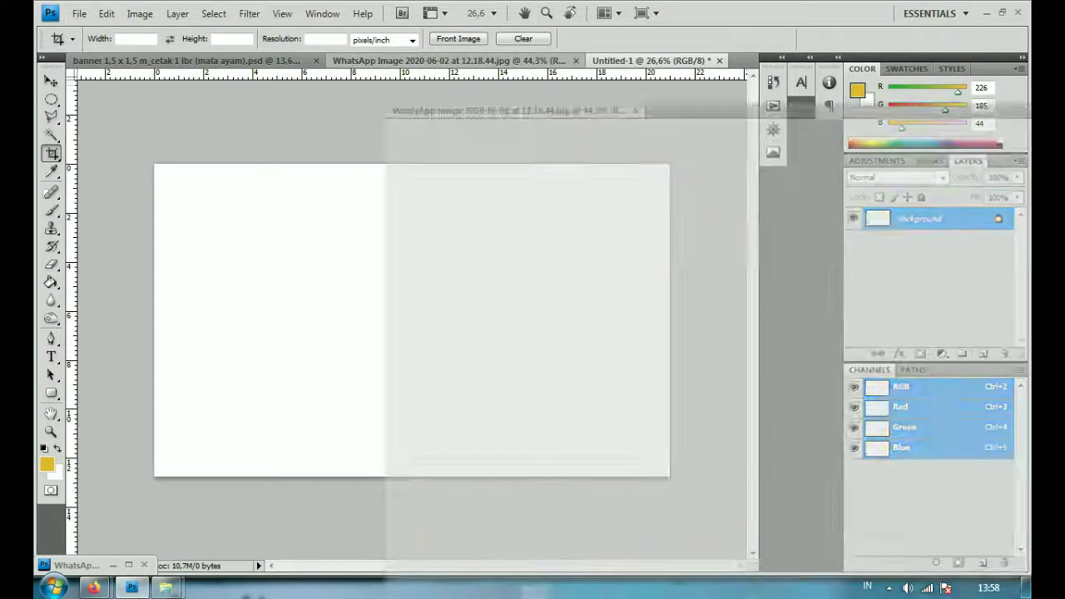
# Step: Copy the boy cut-out into Untitled-1 and close the original photo without saving
pyautogui.moveTo(449, 60); pyautogui.dragTo(549, 129)
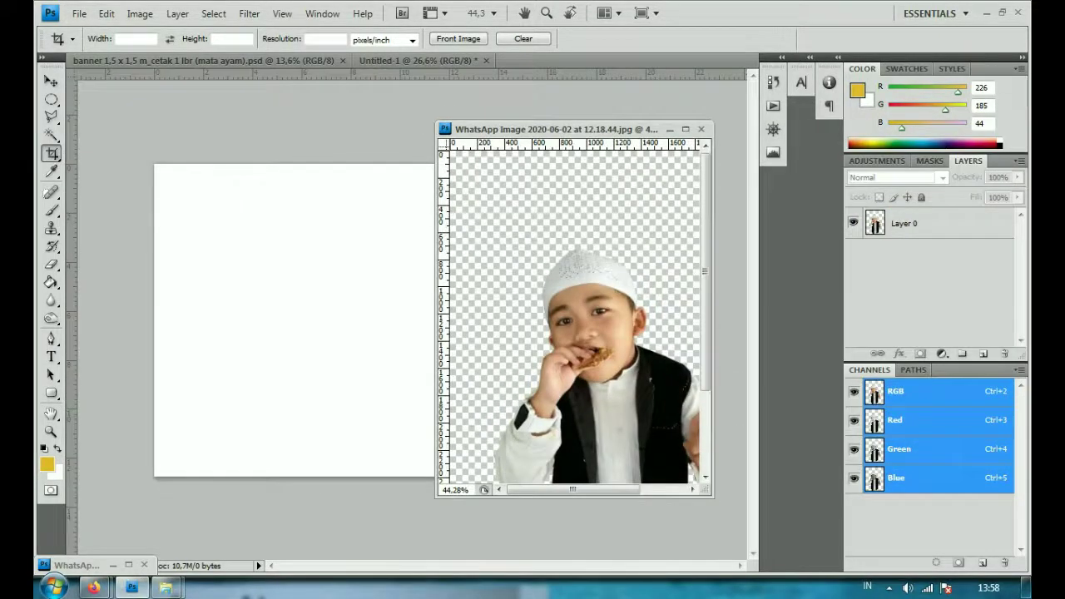
pyautogui.press('v')
pyautogui.moveTo(583, 349); pyautogui.dragTo(366, 283)
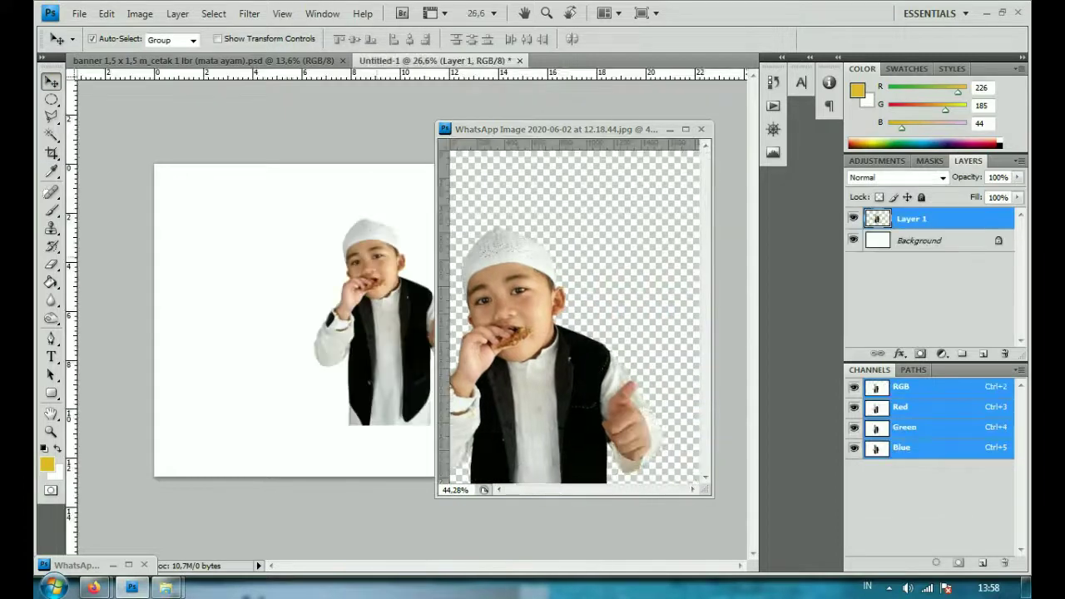
pyautogui.click(701, 129)
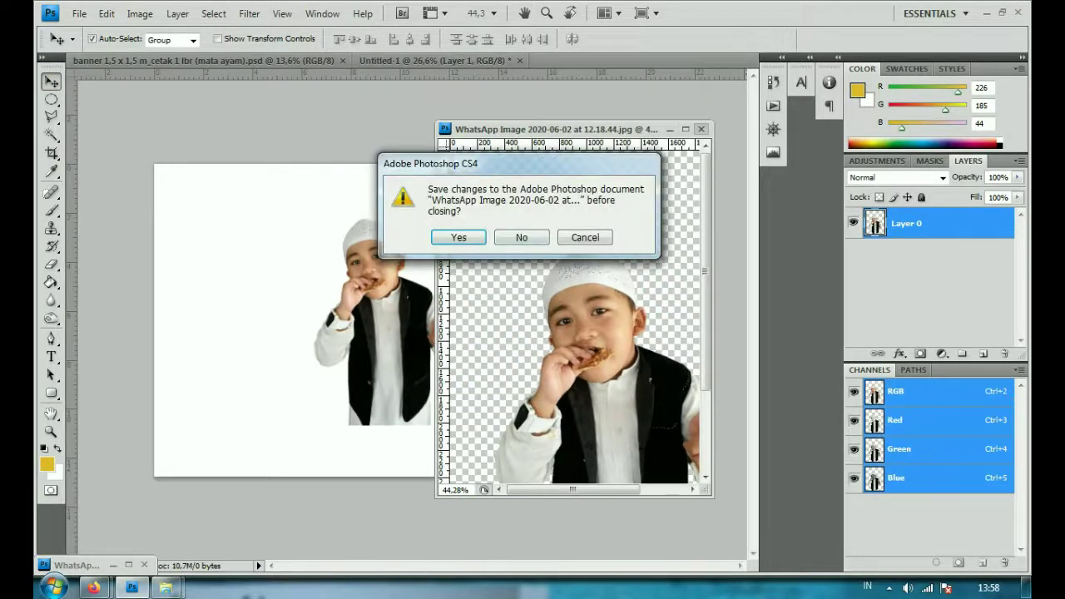
pyautogui.click(519, 236)
# Step: Enlarge the boy with Free Transform and position him on the page's right side
pyautogui.hotkey('ctrl', 't')
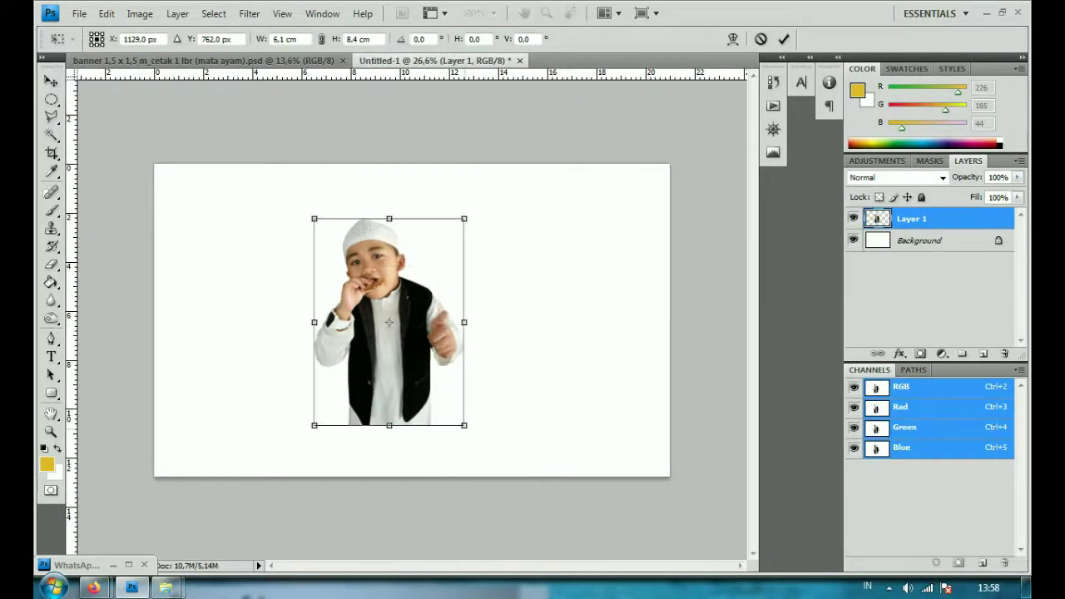
pyautogui.moveTo(464, 425); pyautogui.dragTo(547, 537)
pyautogui.press('Return')
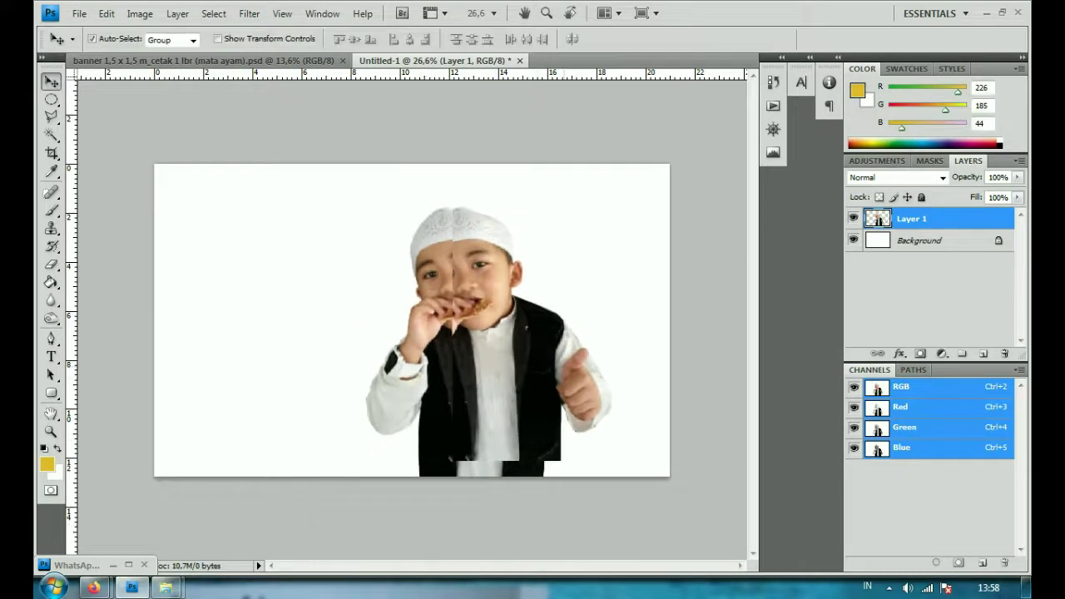
pyautogui.moveTo(466, 350); pyautogui.dragTo(524, 345)
pyautogui.hotkey('ctrl', 't')
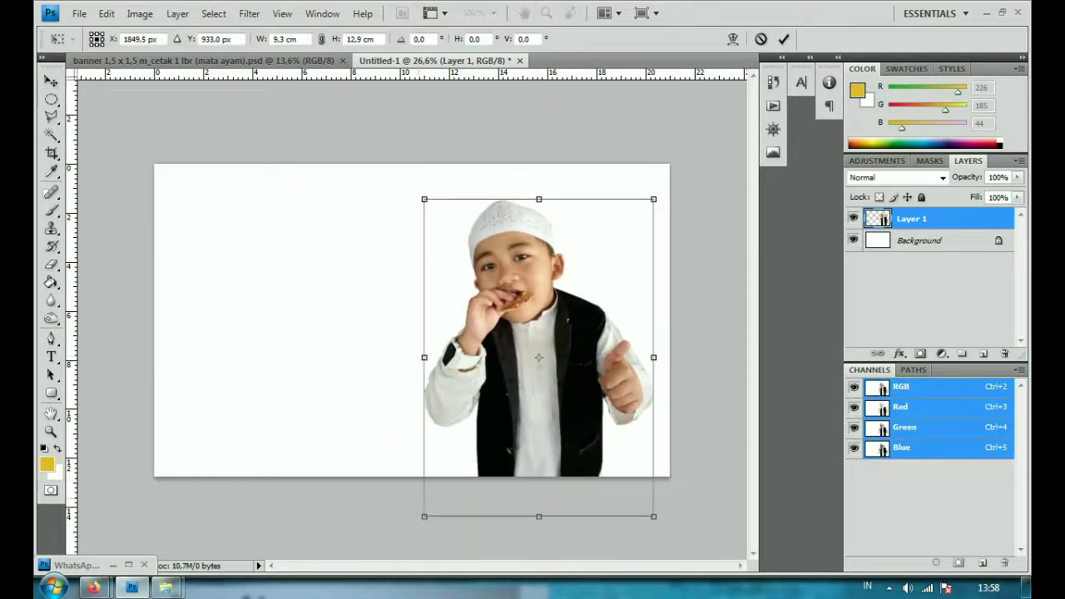
pyautogui.moveTo(423, 513); pyautogui.dragTo(403, 544)
pyautogui.press('Return')
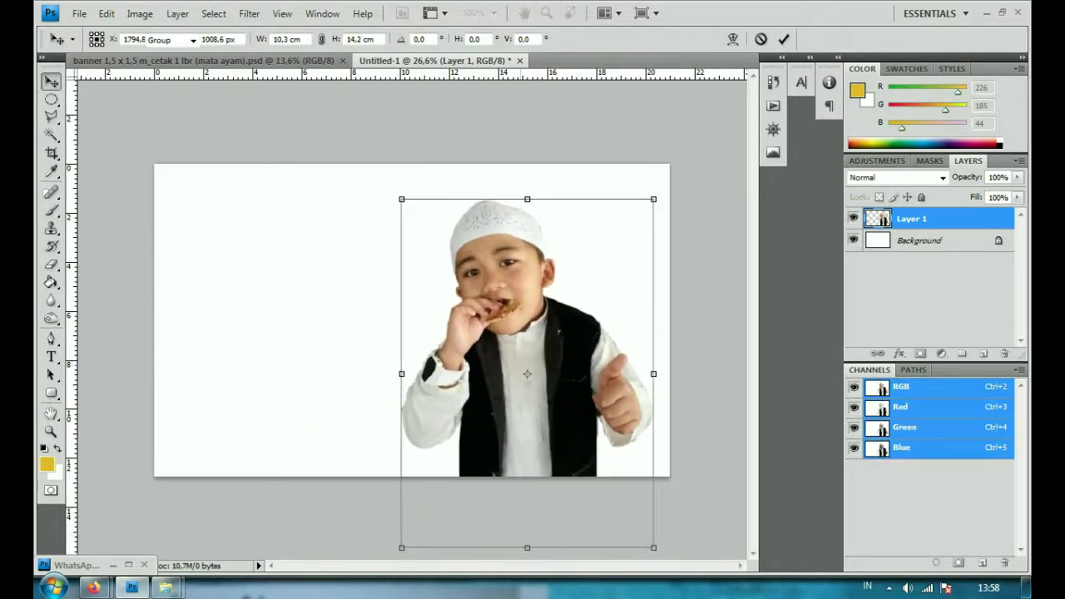
pyautogui.press('Left')
pyautogui.press('Left')
pyautogui.press('Left')
pyautogui.press('Down')
pyautogui.press('Down')
pyautogui.press('Down')
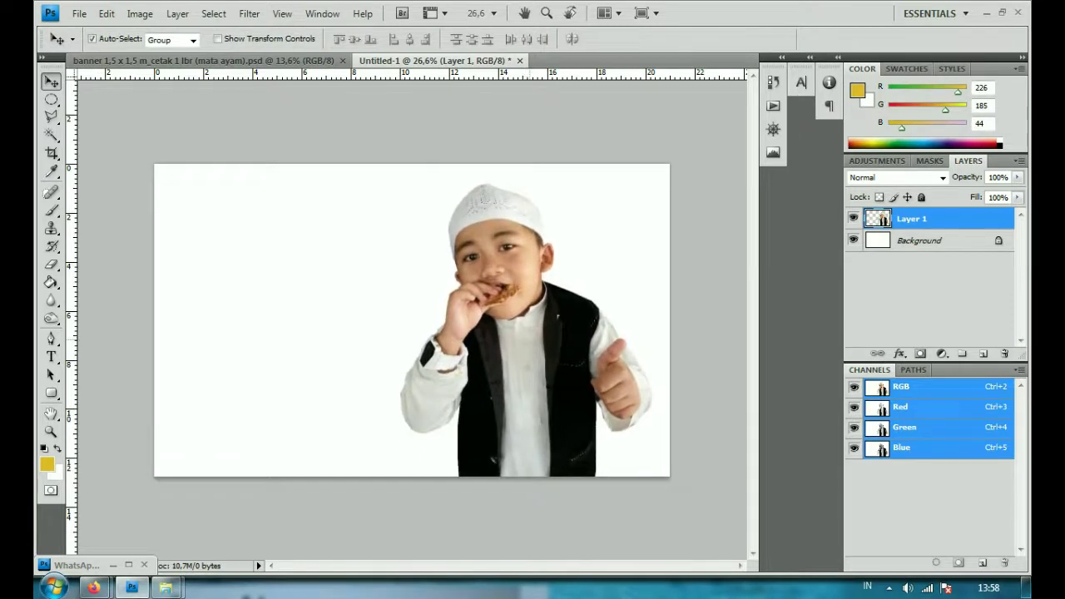
pyautogui.press('Up')
pyautogui.press('Up')
pyautogui.press('Up')
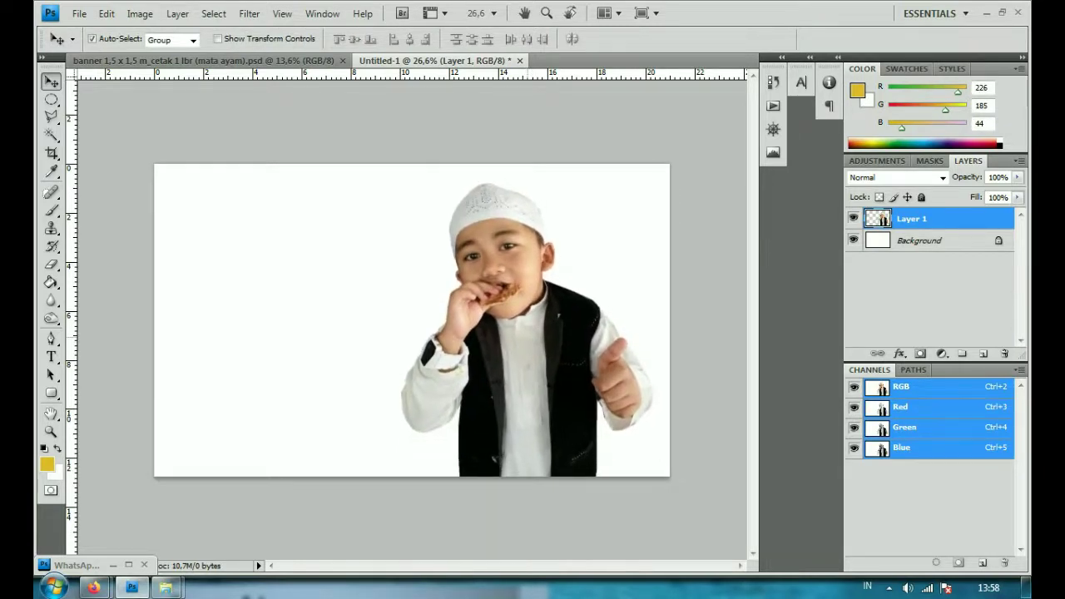
pyautogui.click(927, 291)
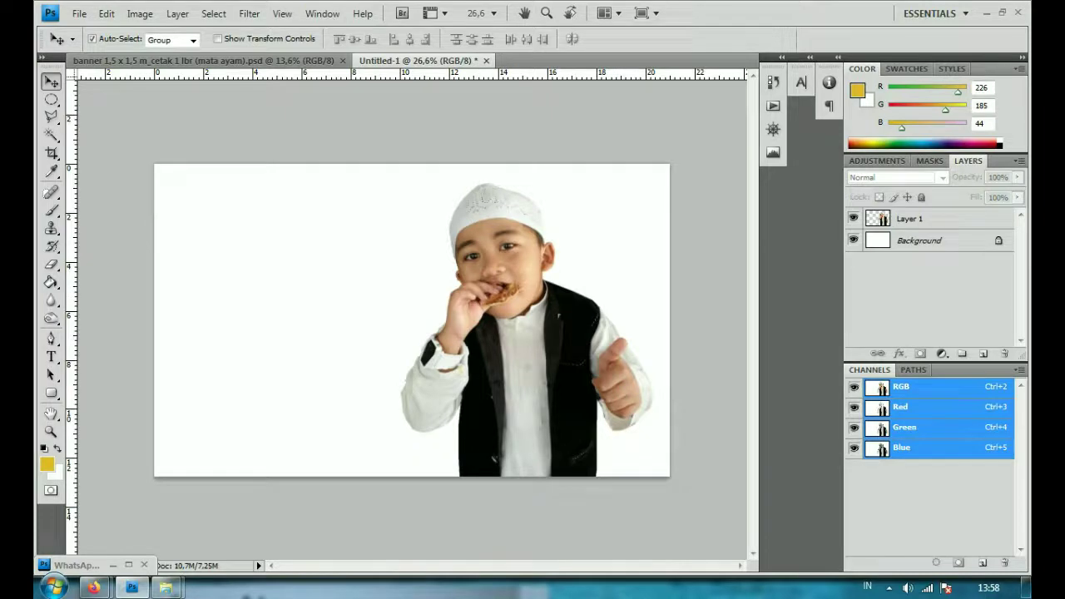
pyautogui.moveTo(94, 588)
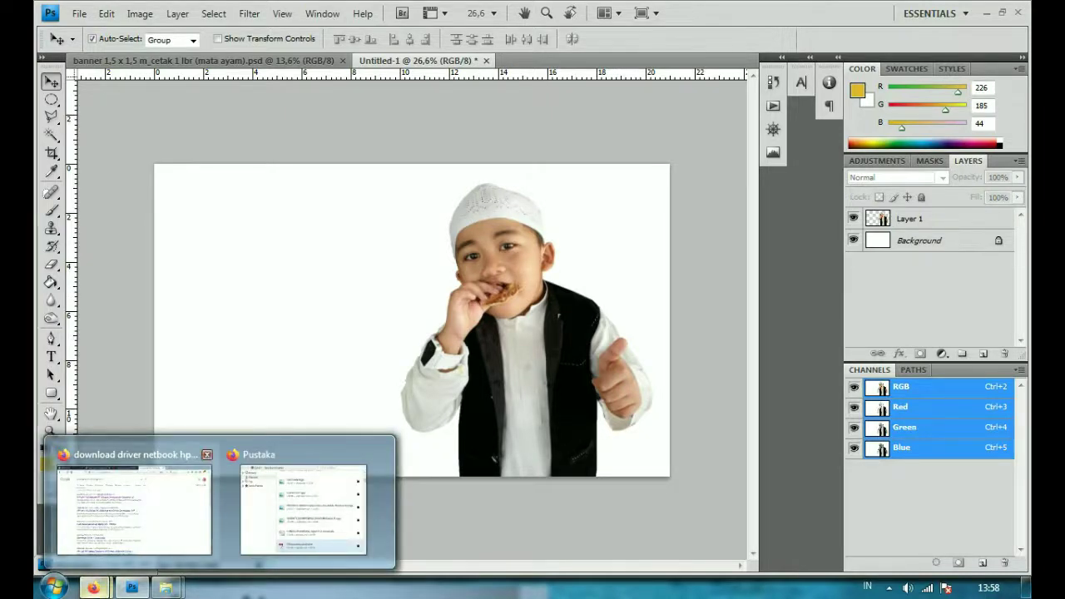
# Step: In WhatsApp Web, dismiss the notification prompt, open the client's chat and show archived chats
pyautogui.click(133, 507)
pyautogui.click(125, 14)
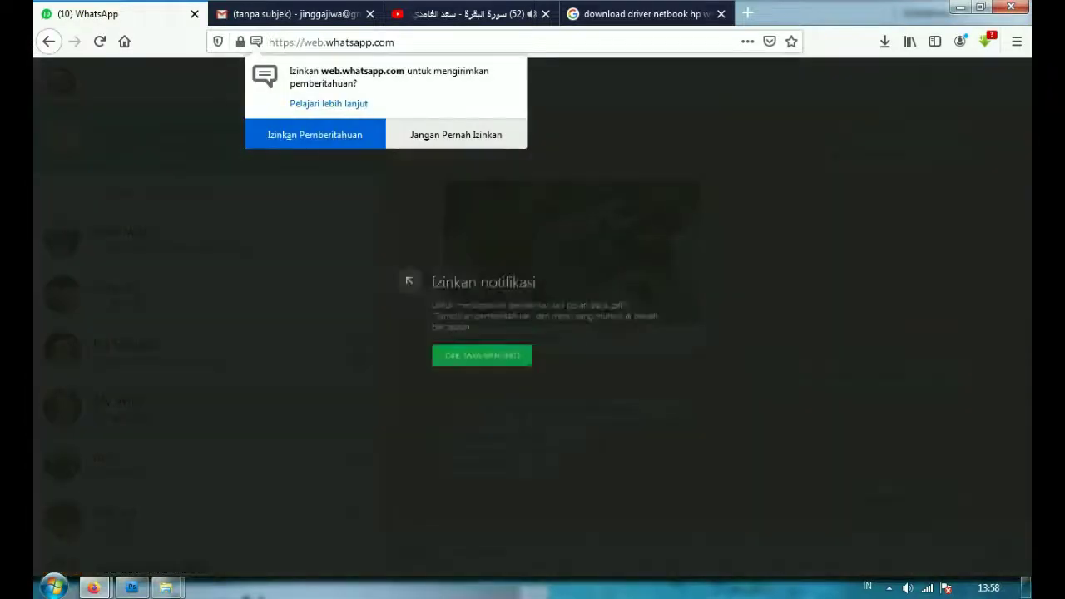
pyautogui.click(158, 147)
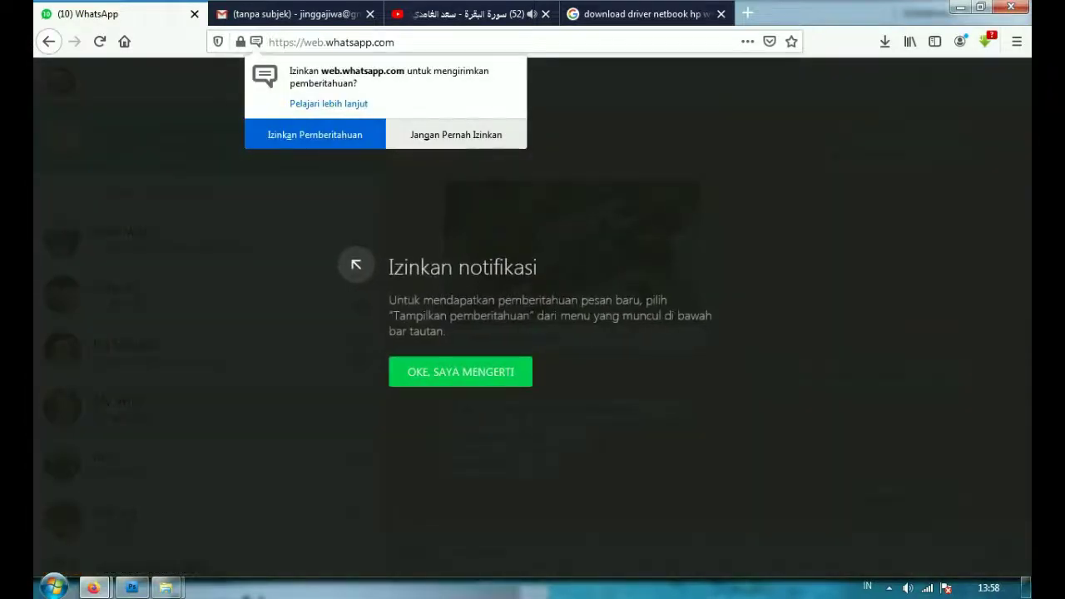
pyautogui.click(456, 134)
pyautogui.click(332, 226)
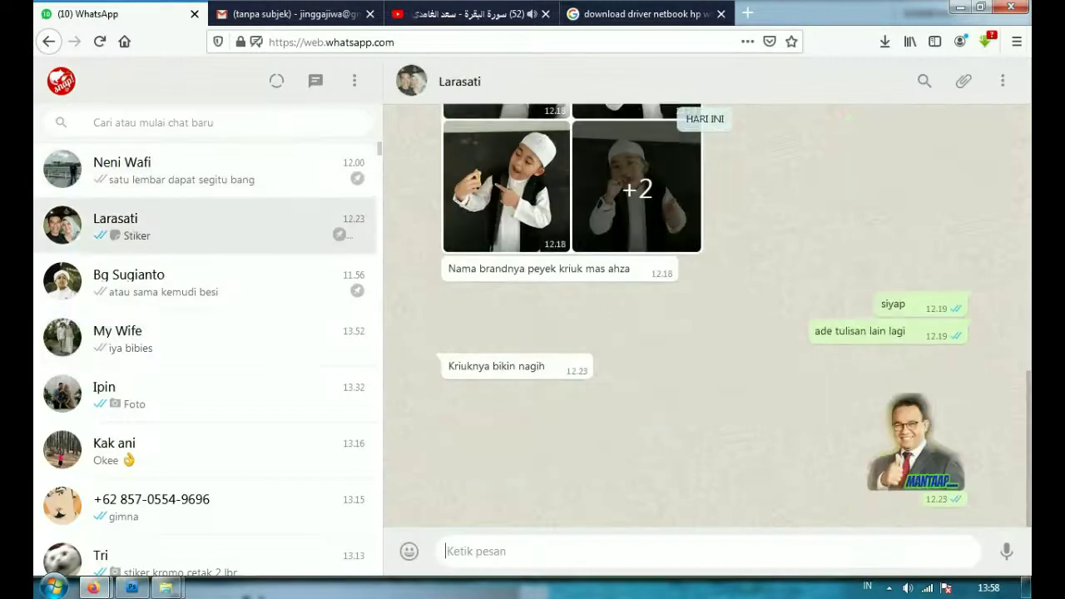
pyautogui.click(354, 81)
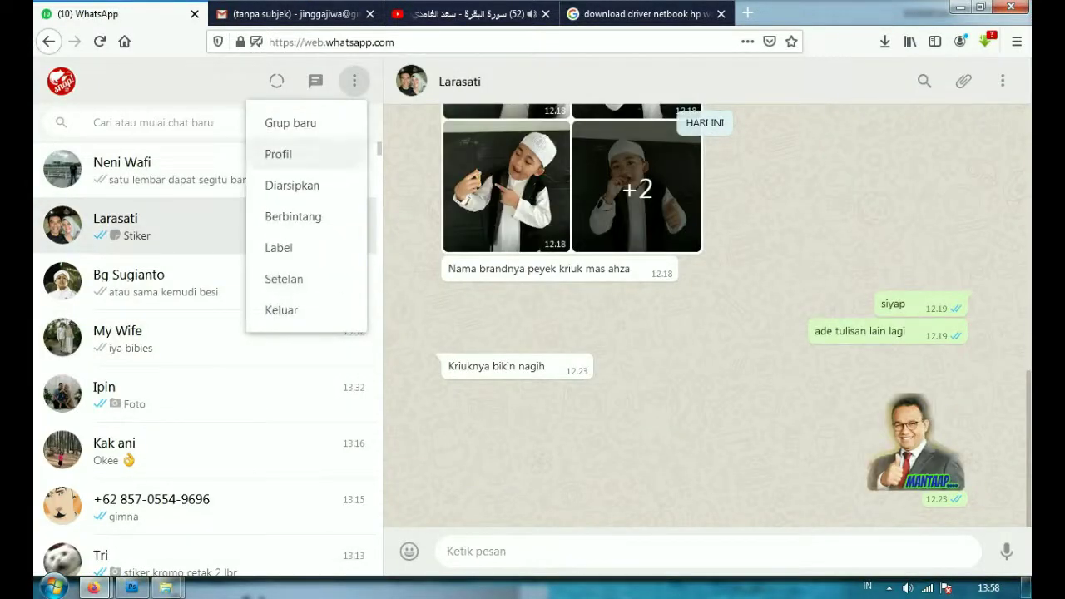
pyautogui.click(291, 185)
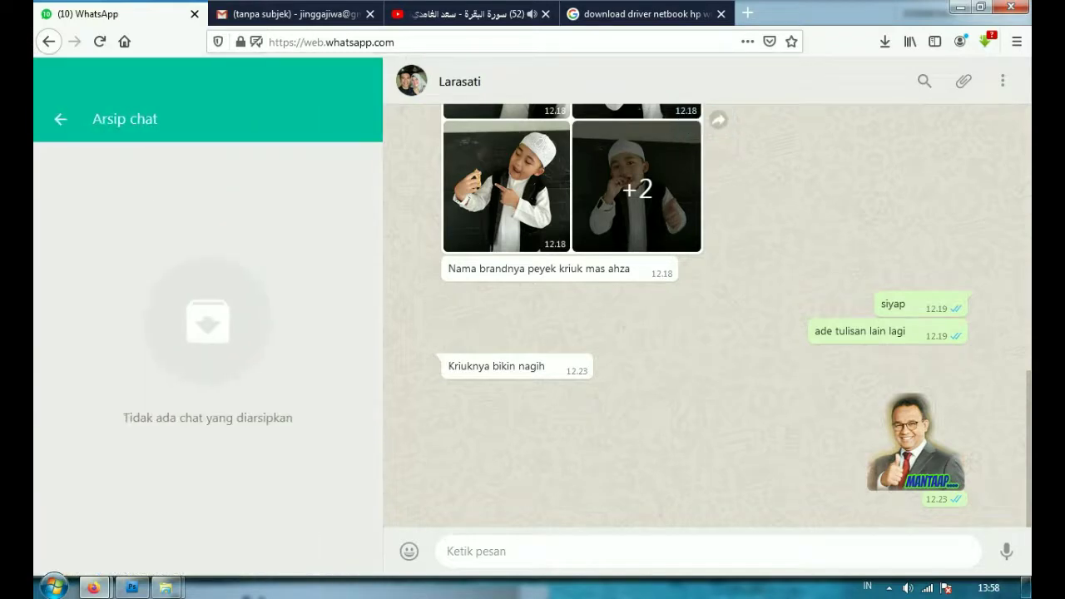
# Step: Select 'peyek kriuk' in the client's message and switch back to Photoshop
pyautogui.scroll(3, 707, 316)
pyautogui.scroll(-3, 708, 316)
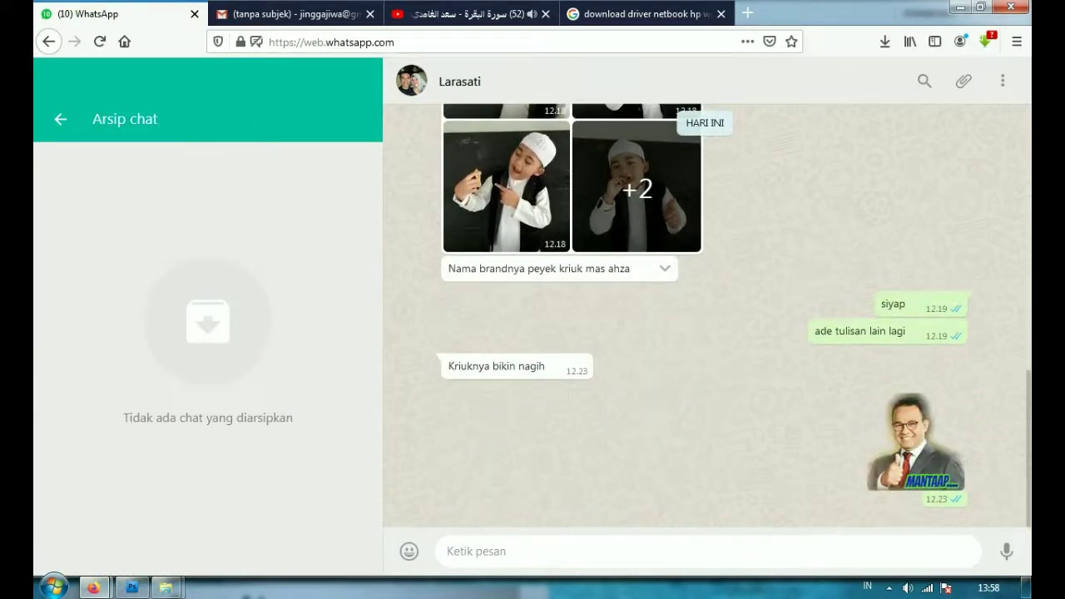
pyautogui.moveTo(528, 269); pyautogui.dragTo(614, 268)
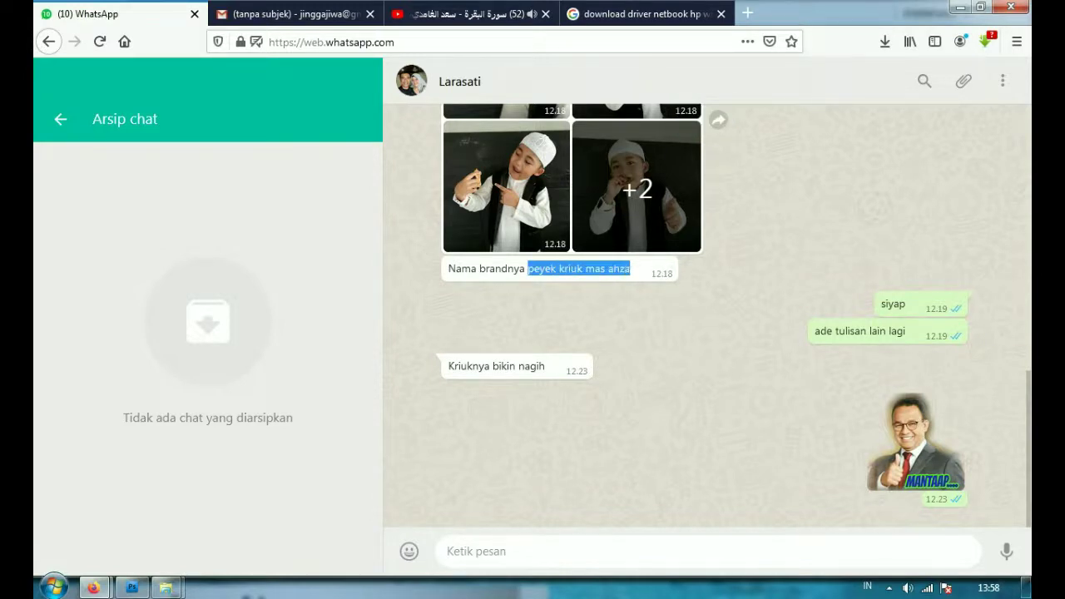
pyautogui.click(630, 269)
pyautogui.moveTo(526, 269); pyautogui.dragTo(571, 269)
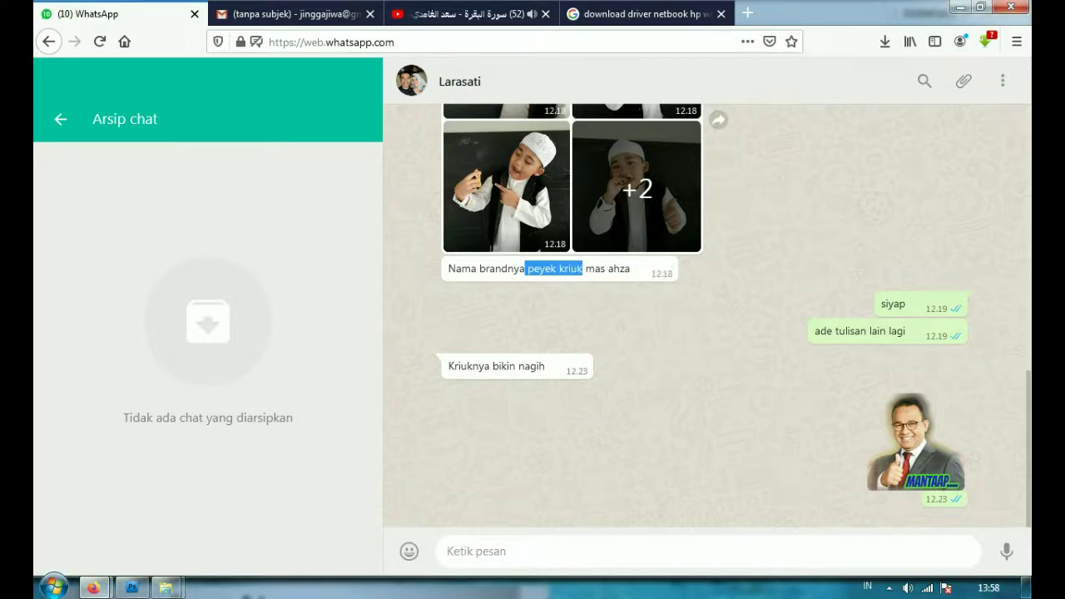
pyautogui.hotkey('alt', 'Tab')
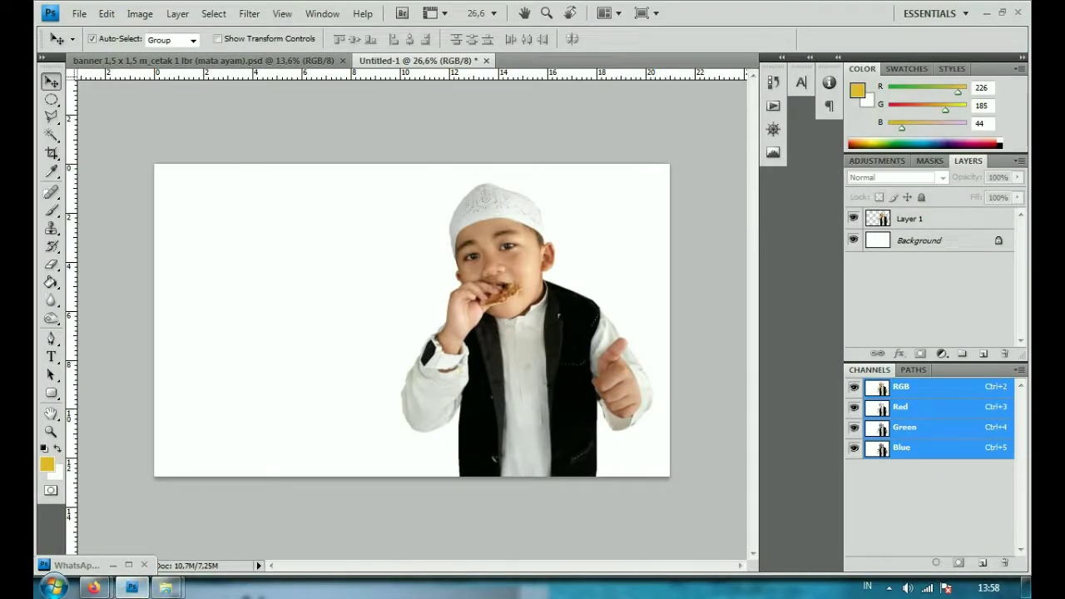
# Step: Add the text 'Peyek Kriuk' left of the boy and scale it much larger
pyautogui.press('t')
pyautogui.click(220, 263)
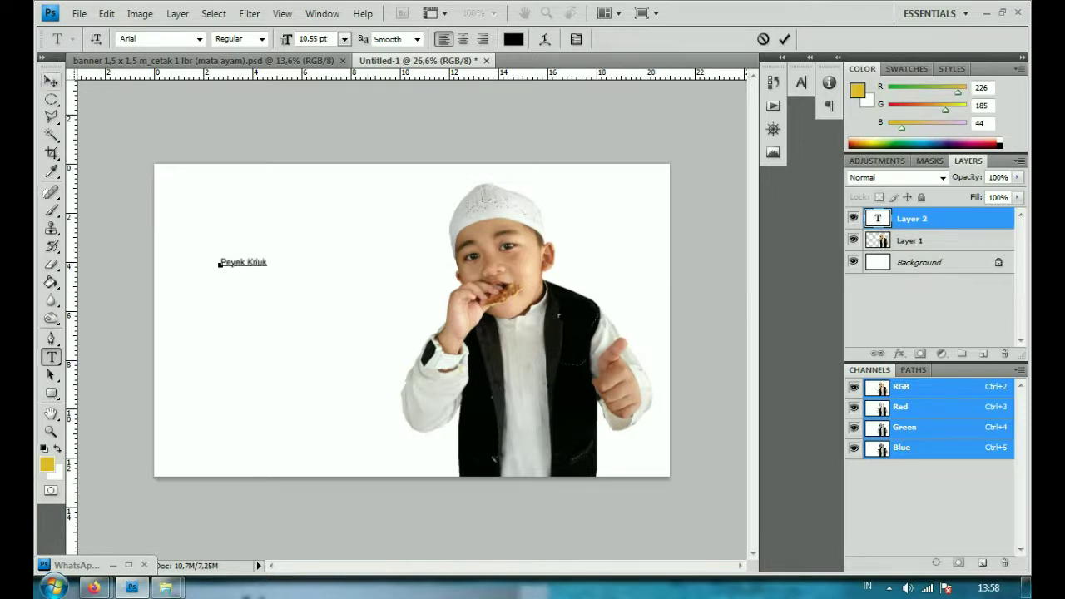
pyautogui.click(51, 81)
pyautogui.hotkey('ctrl', 't')
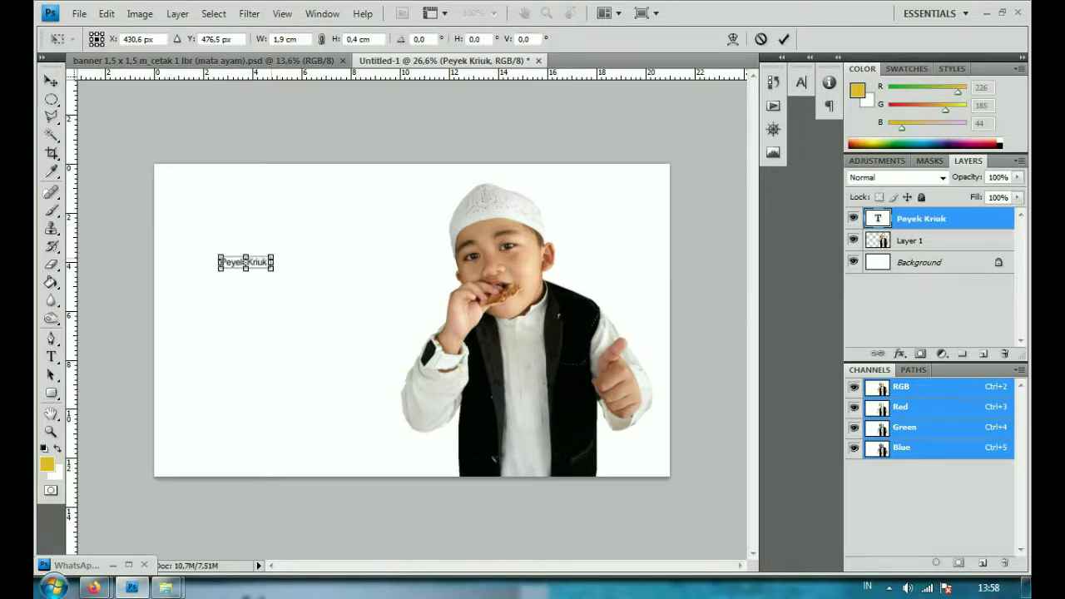
pyautogui.moveTo(270, 257); pyautogui.dragTo(373, 227)
pyautogui.press('Return')
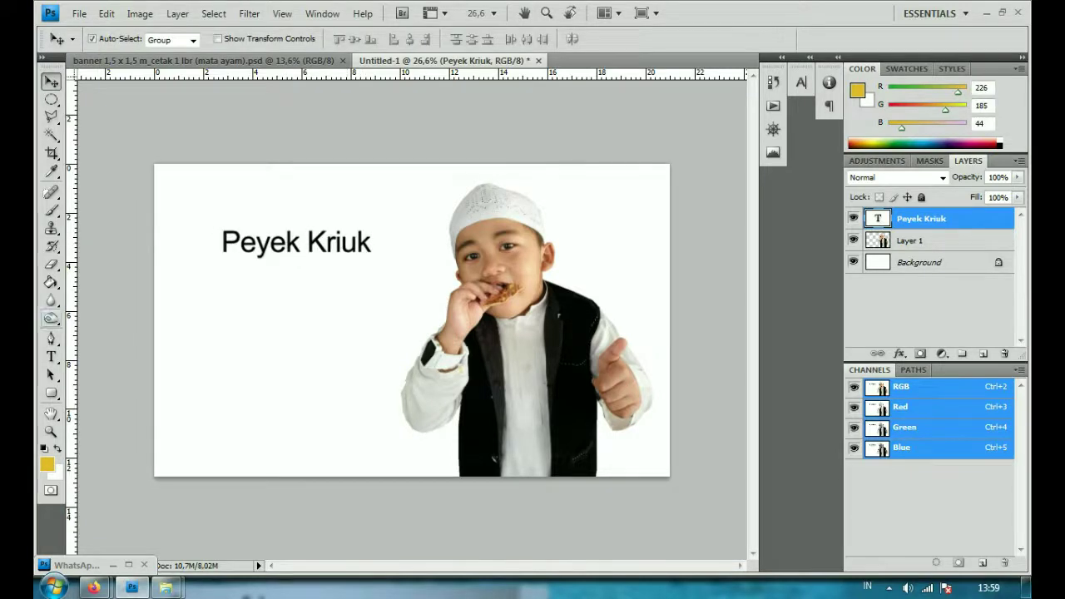
# Step: Set the title font to MADE TOMMY Bold and place a duplicate below it
pyautogui.click(51, 357)
pyautogui.moveTo(221, 243); pyautogui.dragTo(372, 243)
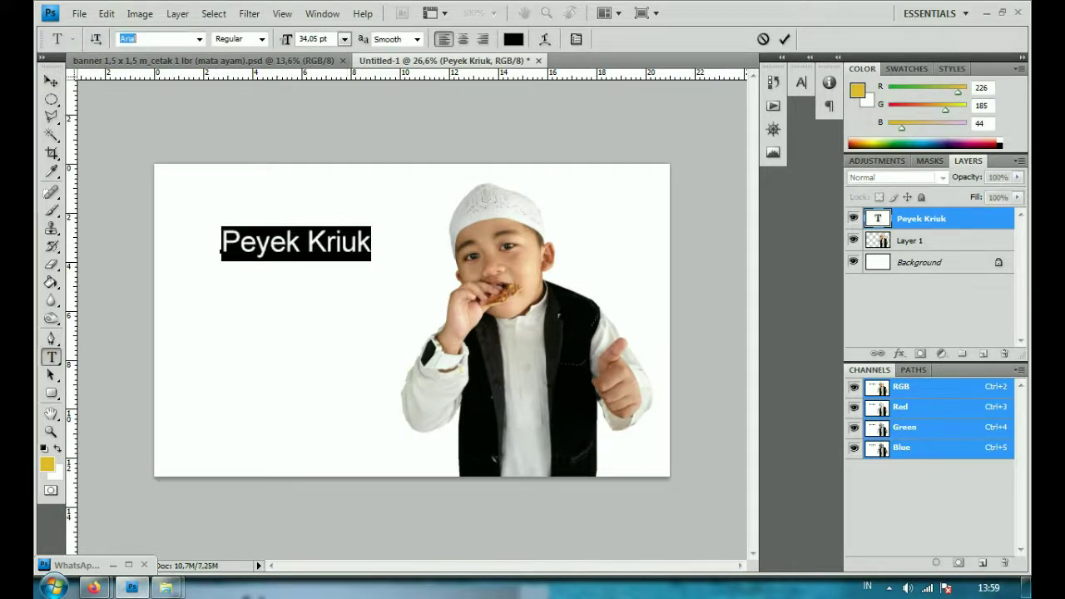
pyautogui.write('made')
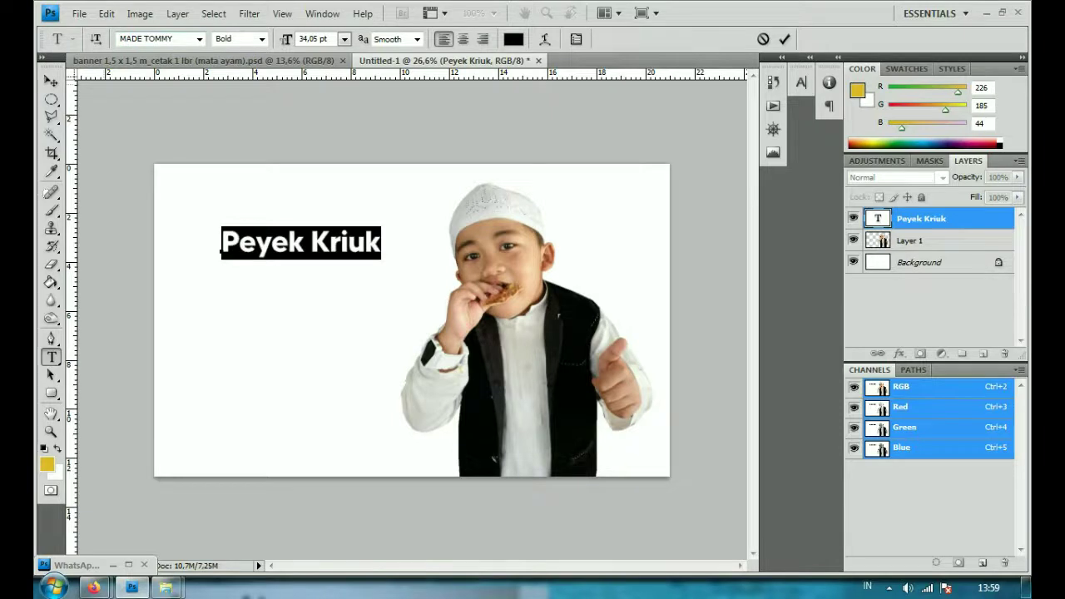
pyautogui.click(51, 81)
pyautogui.moveTo(301, 242); pyautogui.dragTo(303, 302)
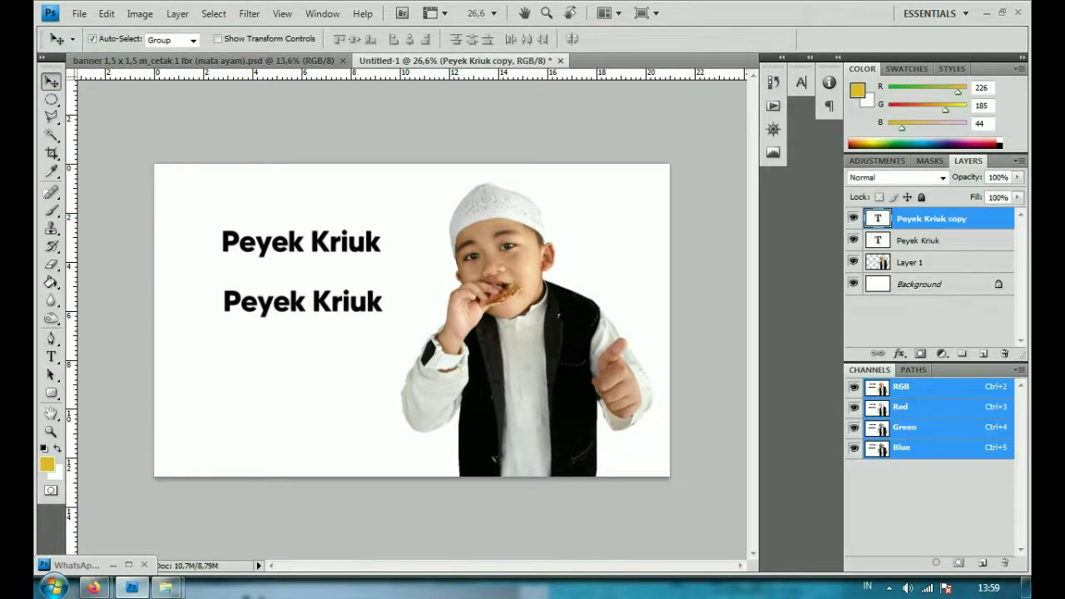
# Step: Return to Photoshop and retype the lower title copy as 'Mas Ahza'
pyautogui.moveTo(93, 588)
pyautogui.click(125, 502)
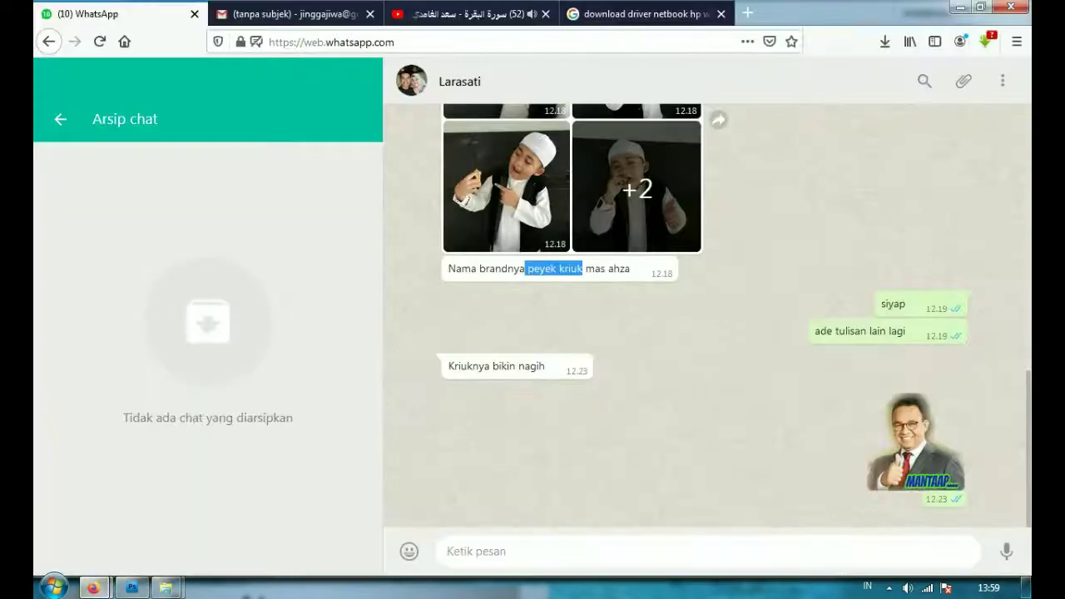
pyautogui.click(131, 587)
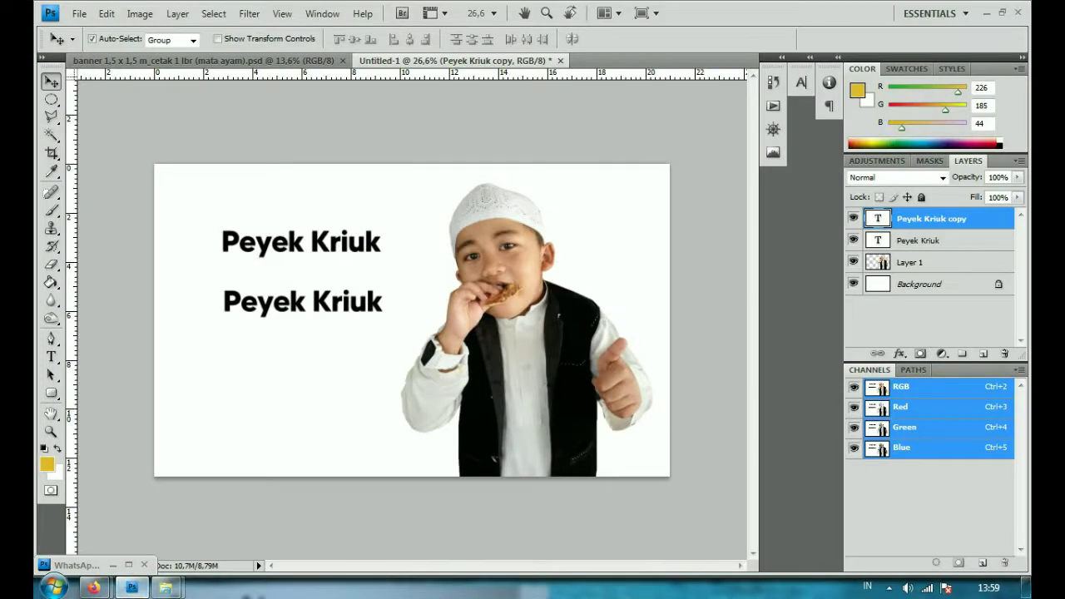
pyautogui.click(51, 356)
pyautogui.moveTo(221, 303); pyautogui.dragTo(382, 307)
pyautogui.write('Ma ')
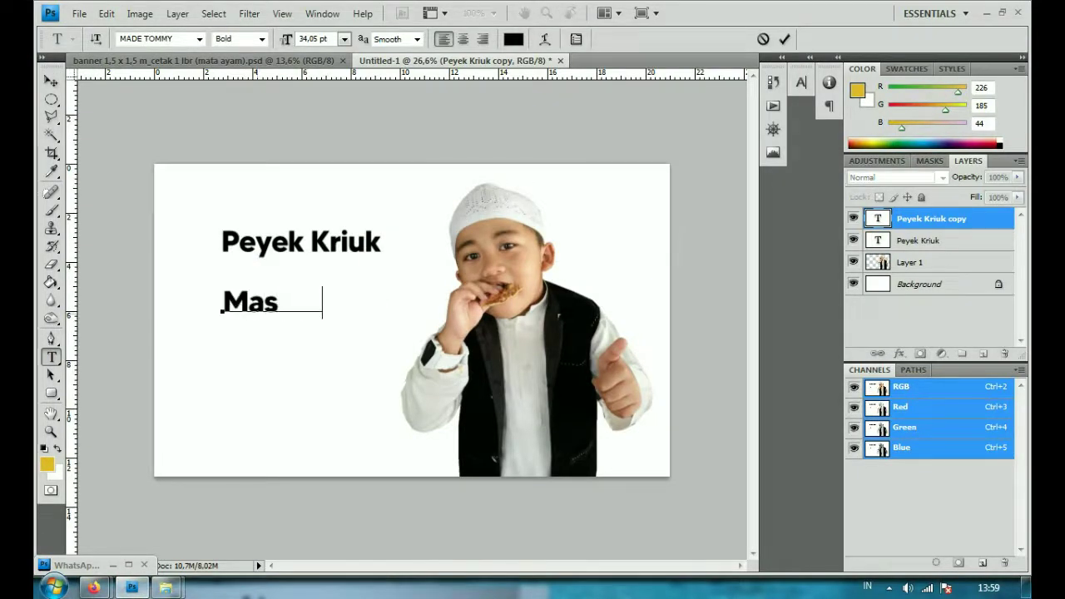
pyautogui.write(' Ahza')
# Step: Try the Magic Dreams font on the Mas Ahza text
pyautogui.hotkey('ctrl', 'a')
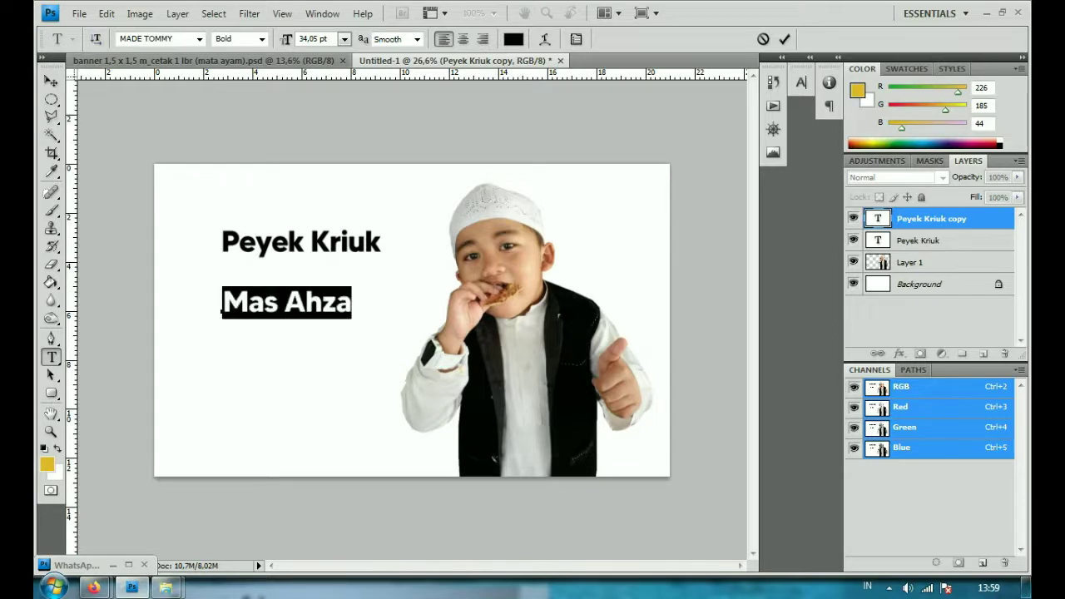
pyautogui.click(199, 39)
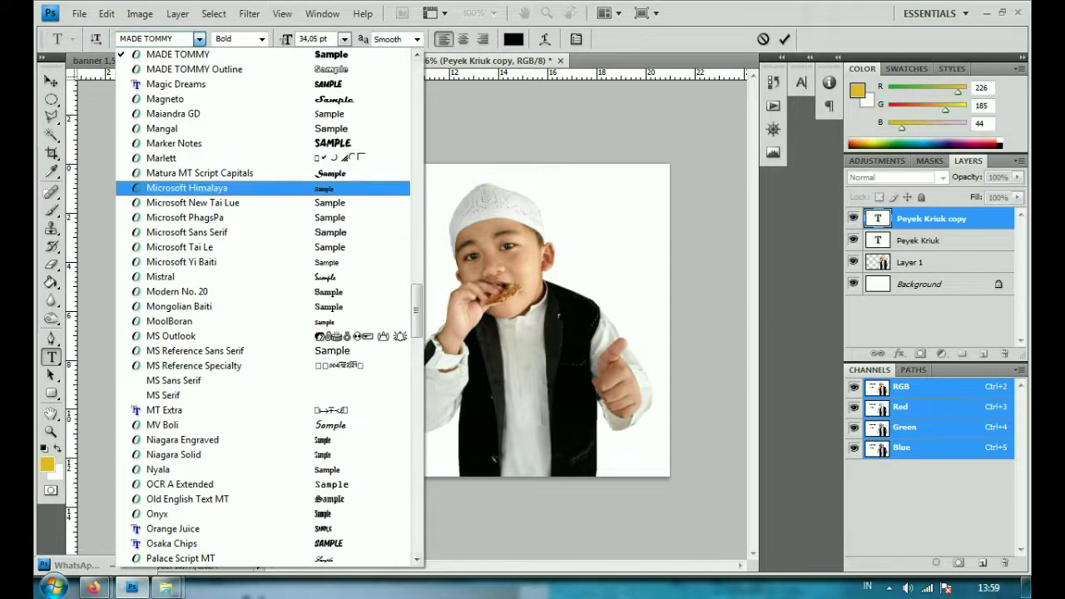
pyautogui.press('Up')
pyautogui.press('Return')
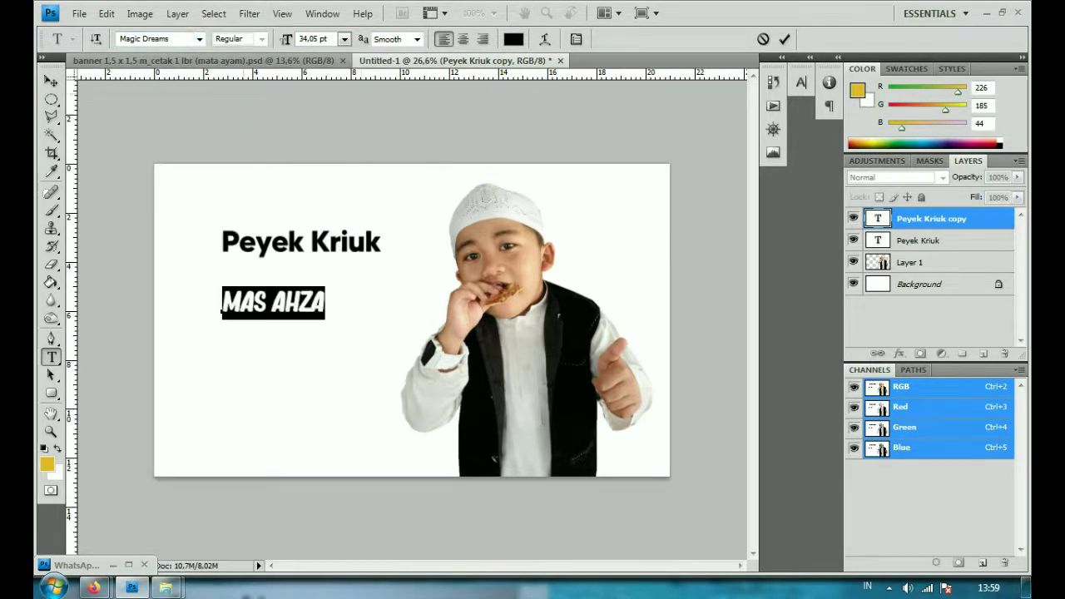
# Step: Switch Mas Ahza to the Beyond The Mountains font and fix the space between the words
pyautogui.click(199, 39)
pyautogui.press('Down')
pyautogui.press('Down')
pyautogui.press('Down')
pyautogui.press('Down')
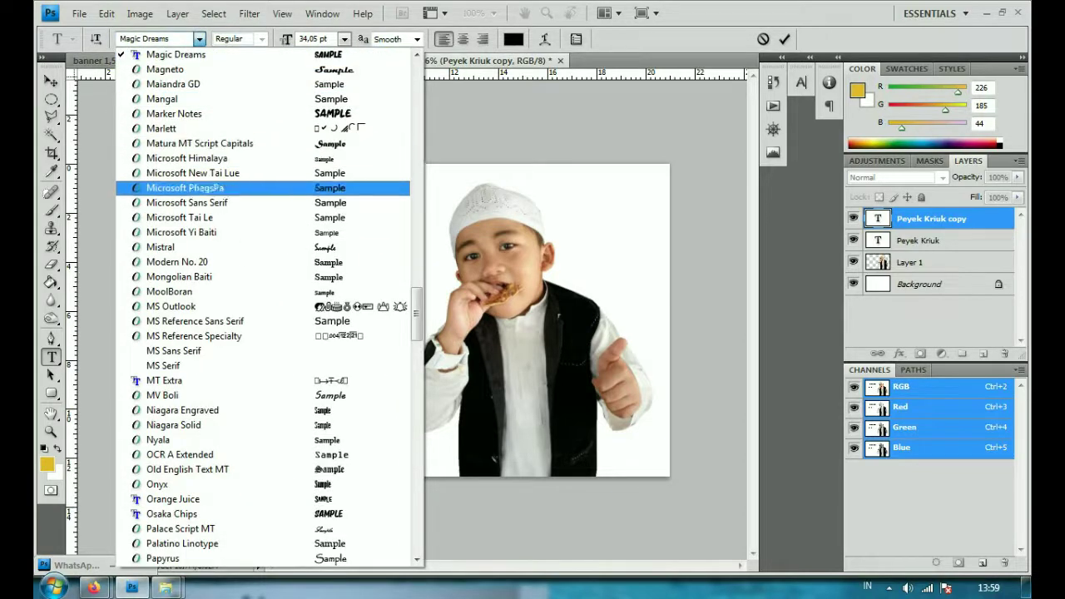
pyautogui.press('Down')
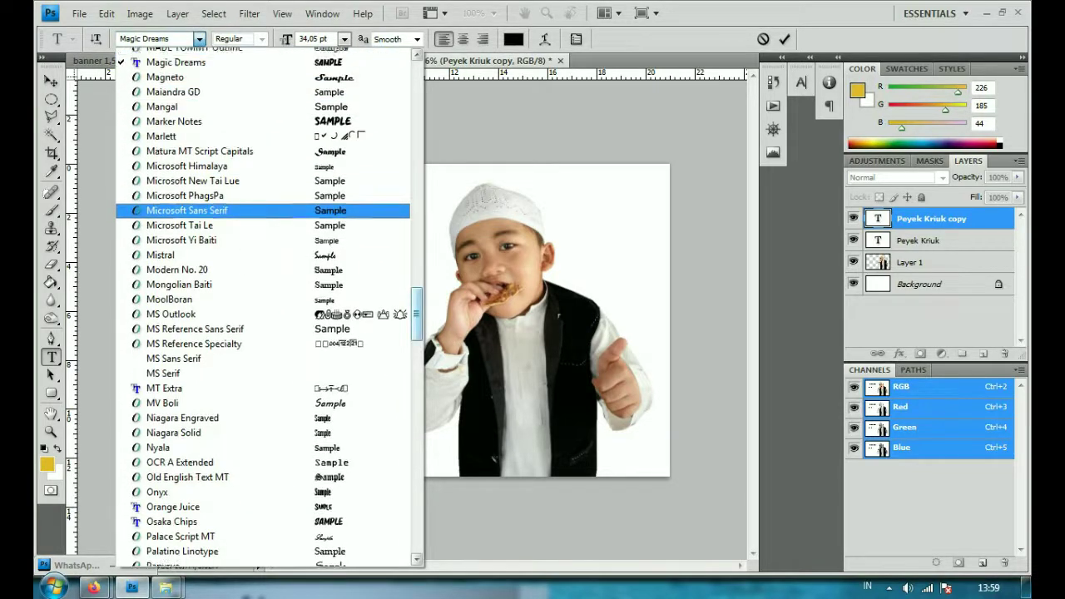
pyautogui.press('pageup')
pyautogui.press('pageup')
pyautogui.press('pageup')
pyautogui.press('Down')
pyautogui.press('Down')
pyautogui.press('Down')
pyautogui.press('Down')
pyautogui.press('Up')
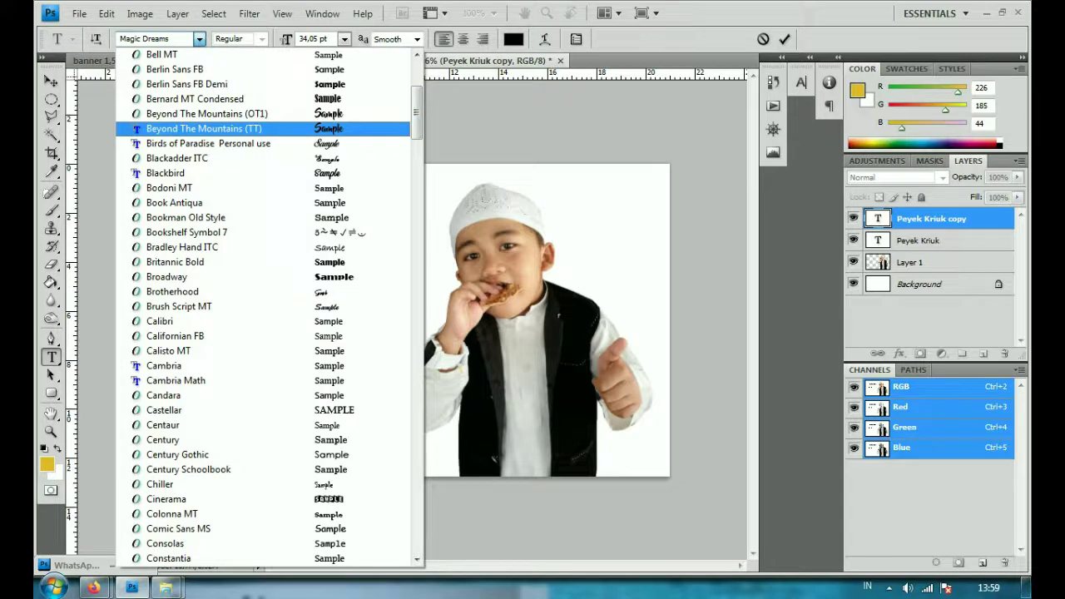
pyautogui.press('Return')
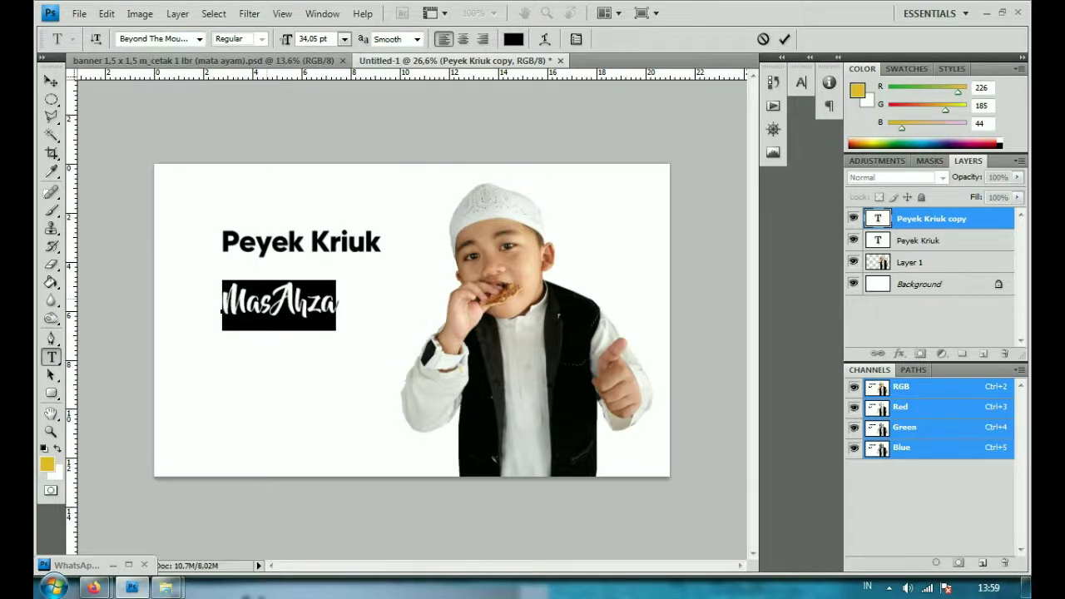
pyautogui.press('Left')
pyautogui.press('Right')
pyautogui.press('Right')
pyautogui.press('Right')
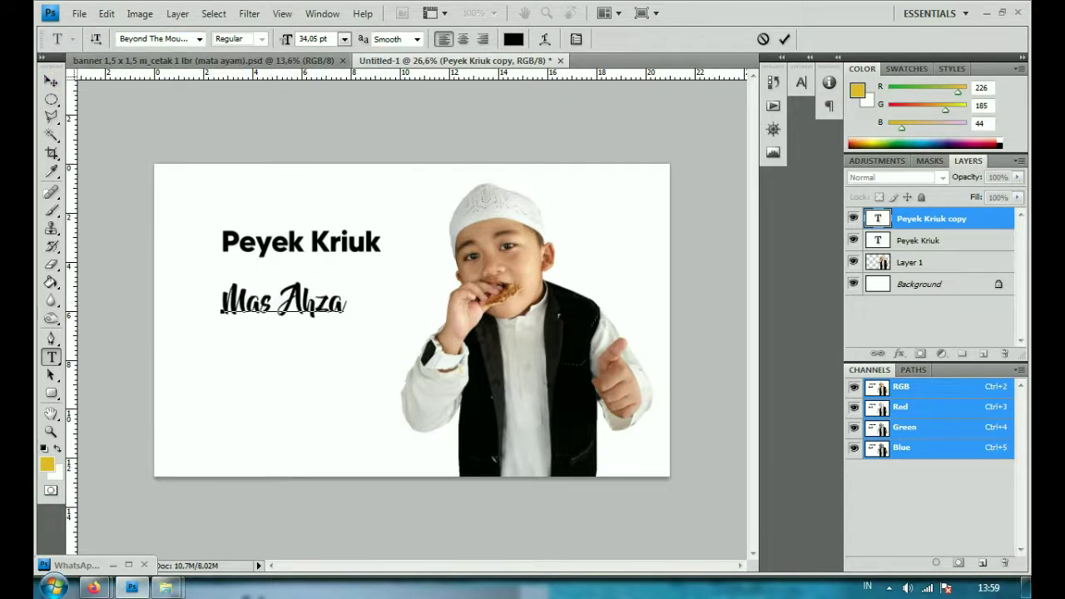
# Step: Commit the text and scale Mas Ahza larger with Free Transform
pyautogui.hotkey('ctrl', 't')
pyautogui.click(50, 81)
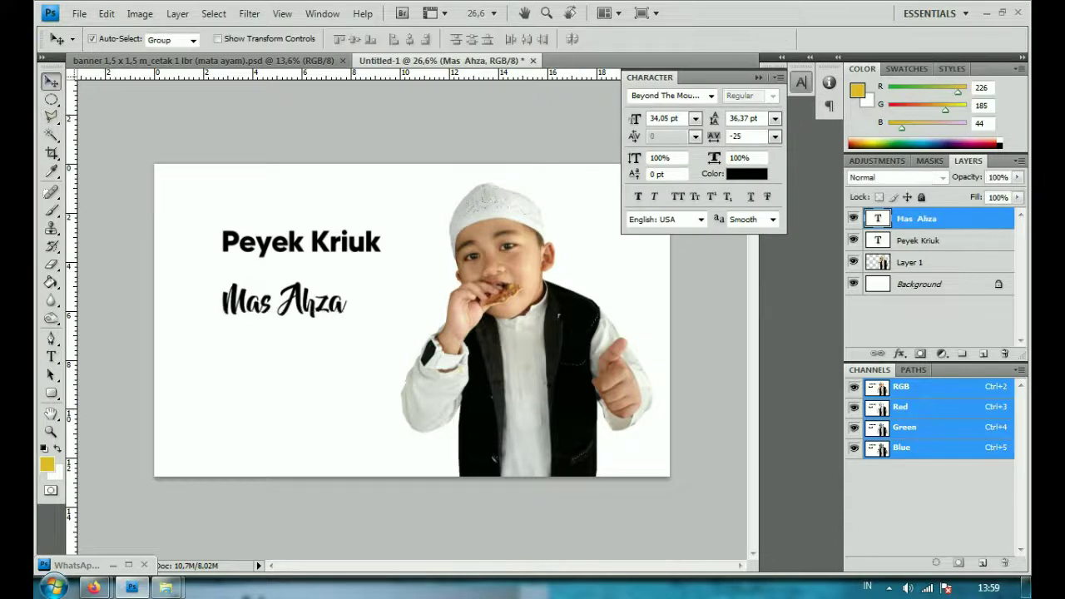
pyautogui.hotkey('ctrl', 't')
pyautogui.moveTo(346, 331); pyautogui.dragTo(419, 360)
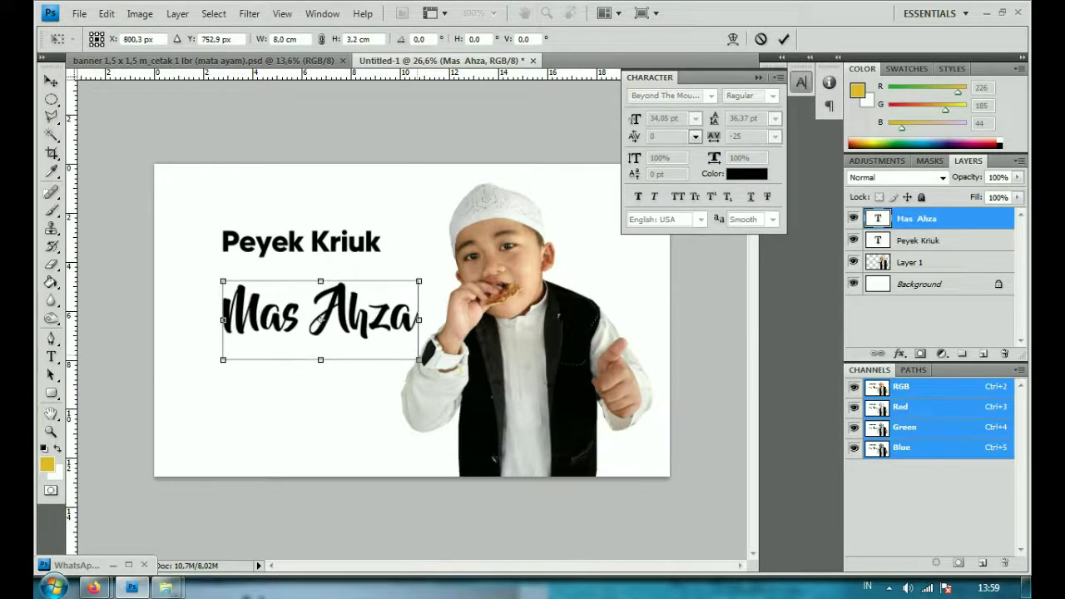
pyautogui.press('Return')
# Step: Move Mas Ahza up-left and Peyek Kriuk down so the two titles stack tightly
pyautogui.moveTo(316, 312); pyautogui.dragTo(301, 297)
pyautogui.moveTo(301, 241); pyautogui.dragTo(307, 250)
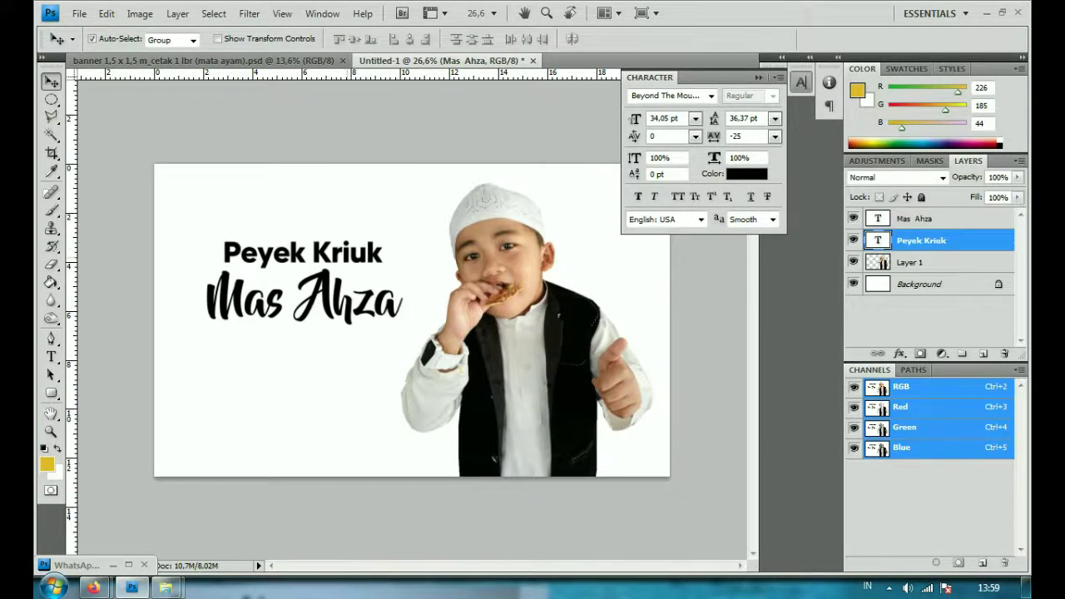
pyautogui.scroll(1, 381, 301)
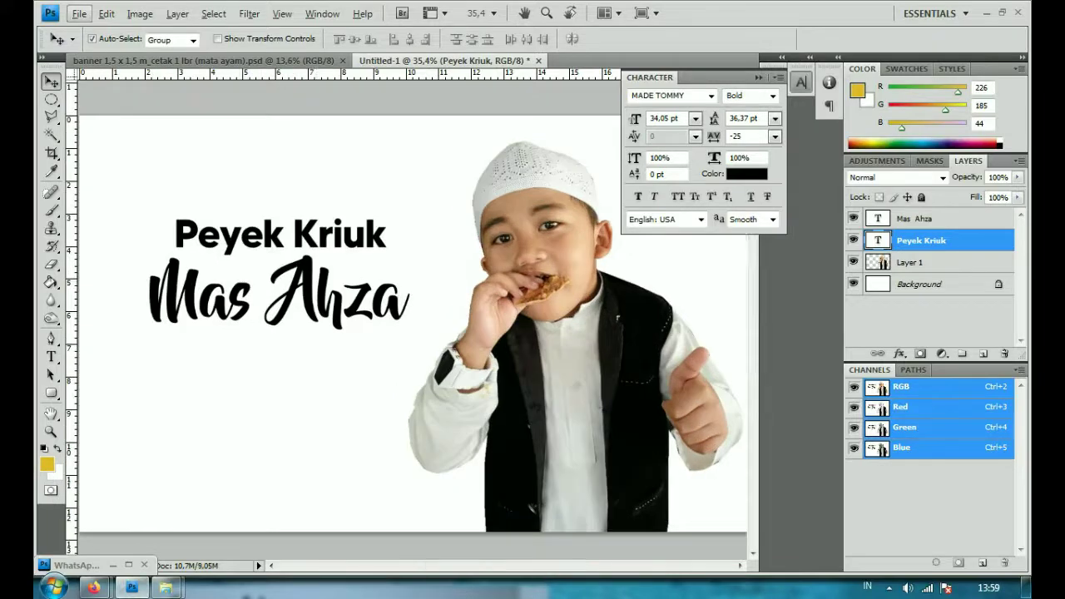
pyautogui.scroll(-1, 389, 316)
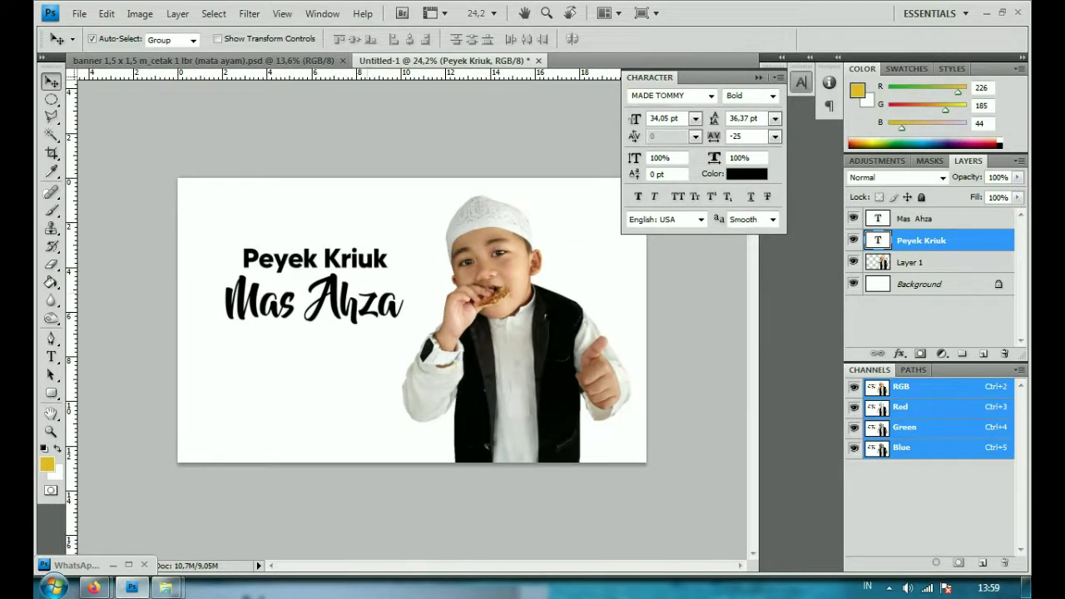
# Step: Try the Brotherhood, Cinerema and Feelin Sweet fonts on Mas Ahza
pyautogui.press('t')
pyautogui.doubleClick(878, 218)
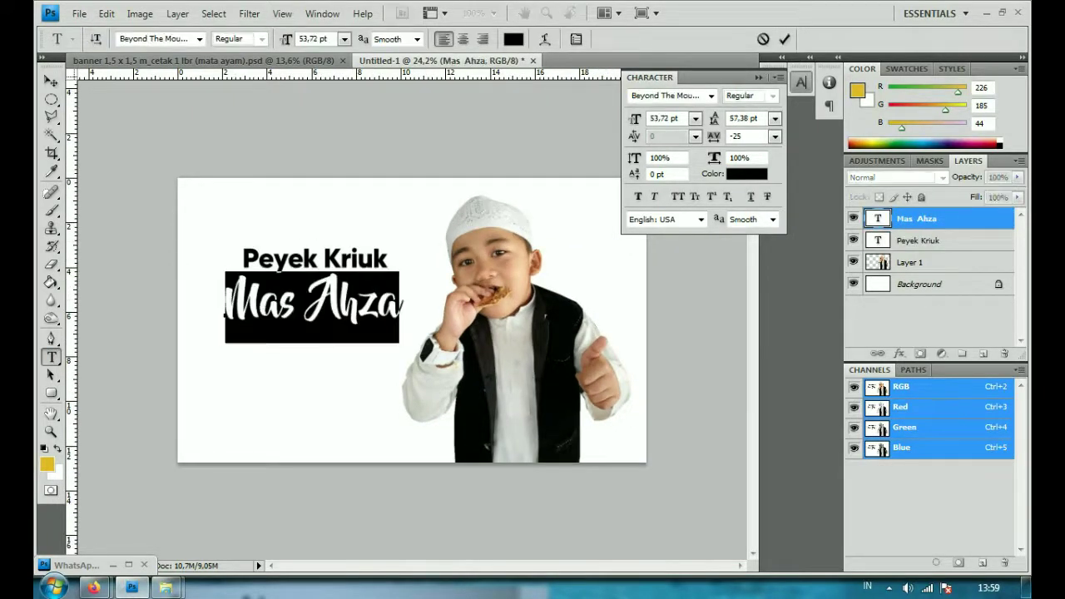
pyautogui.click(200, 39)
pyautogui.press('Down')
pyautogui.press('Down')
pyautogui.press('Down')
pyautogui.press('Return')
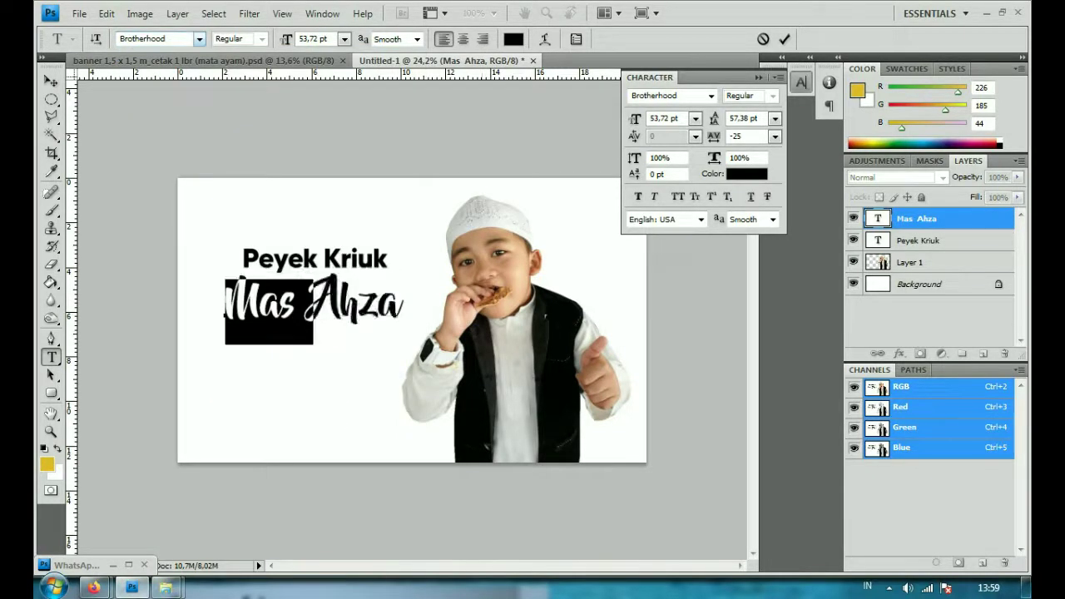
pyautogui.click(199, 39)
pyautogui.press('Down')
pyautogui.press('Down')
pyautogui.press('Down')
pyautogui.press('Down')
pyautogui.press('Down')
pyautogui.press('Return')
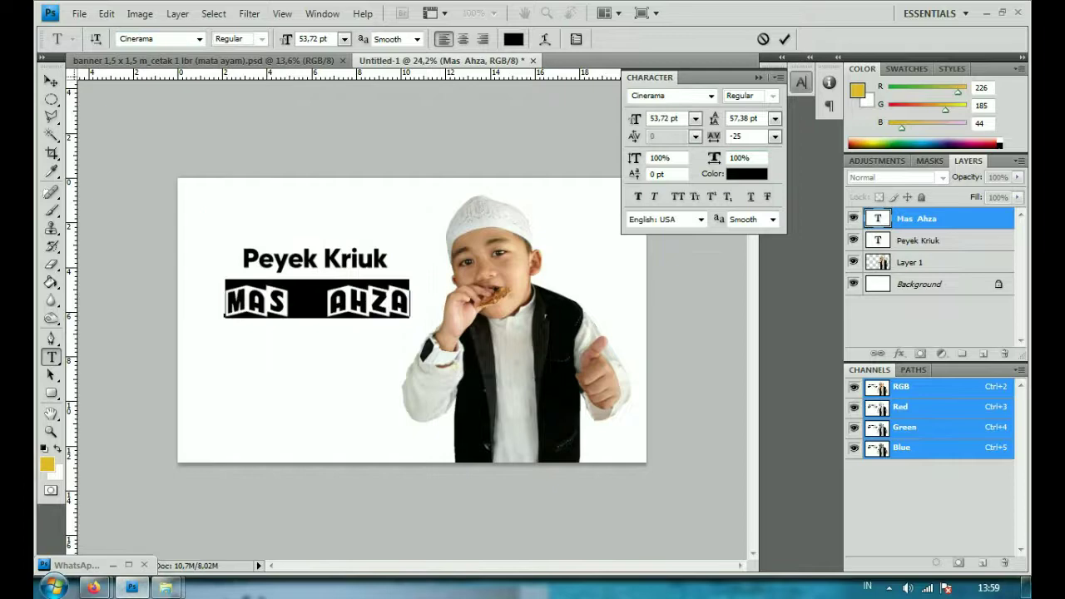
pyautogui.click(200, 39)
pyautogui.press('Down')
pyautogui.press('Down')
pyautogui.press('Down')
pyautogui.press('Down')
pyautogui.press('Down')
pyautogui.press('Down')
pyautogui.press('Down')
pyautogui.press('Down')
pyautogui.press('Down')
pyautogui.press('Down')
pyautogui.press('Down')
pyautogui.press('Return')
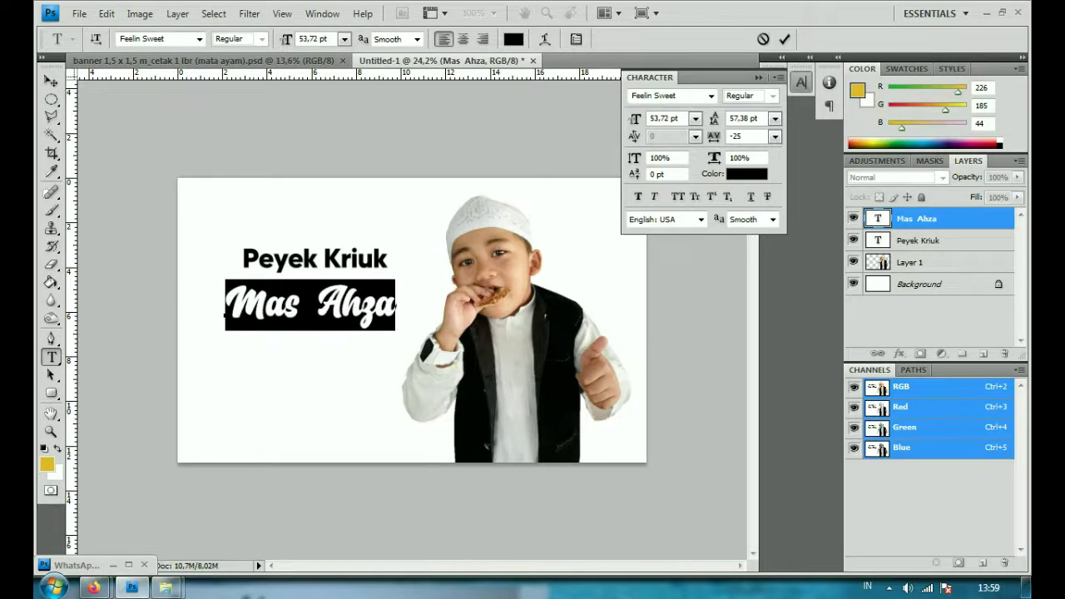
# Step: Try Gloss And Bloom and Keep on Truckin, then settle on Osaka Chips
pyautogui.click(200, 39)
pyautogui.press('Down')
pyautogui.press('Down')
pyautogui.press('Down')
pyautogui.press('Down')
pyautogui.press('Down')
pyautogui.press('Down')
pyautogui.press('Down')
pyautogui.press('Down')
pyautogui.press('Down')
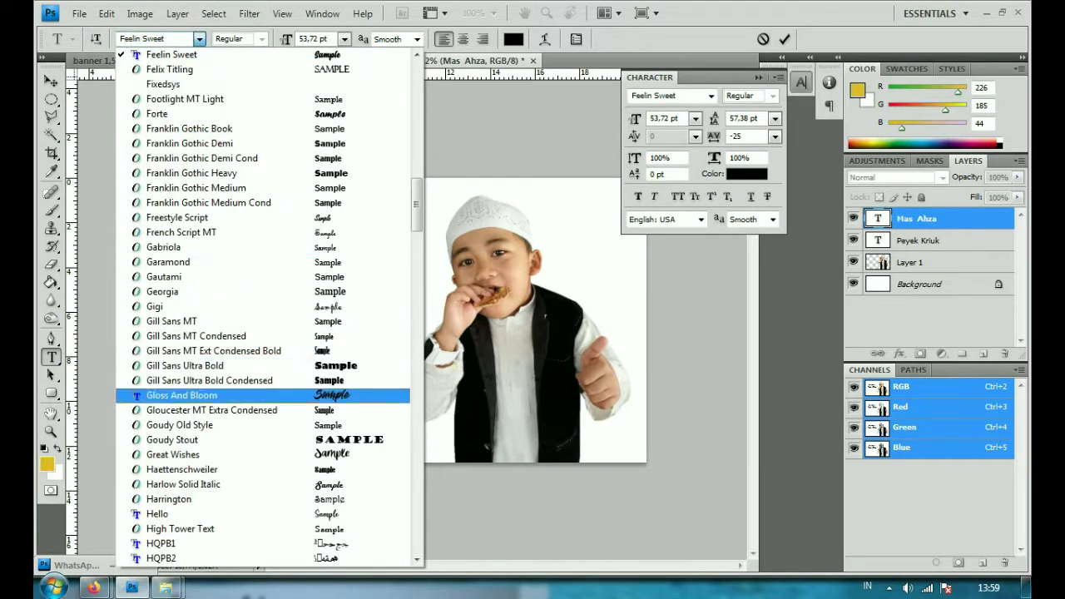
pyautogui.press('Return')
pyautogui.click(199, 39)
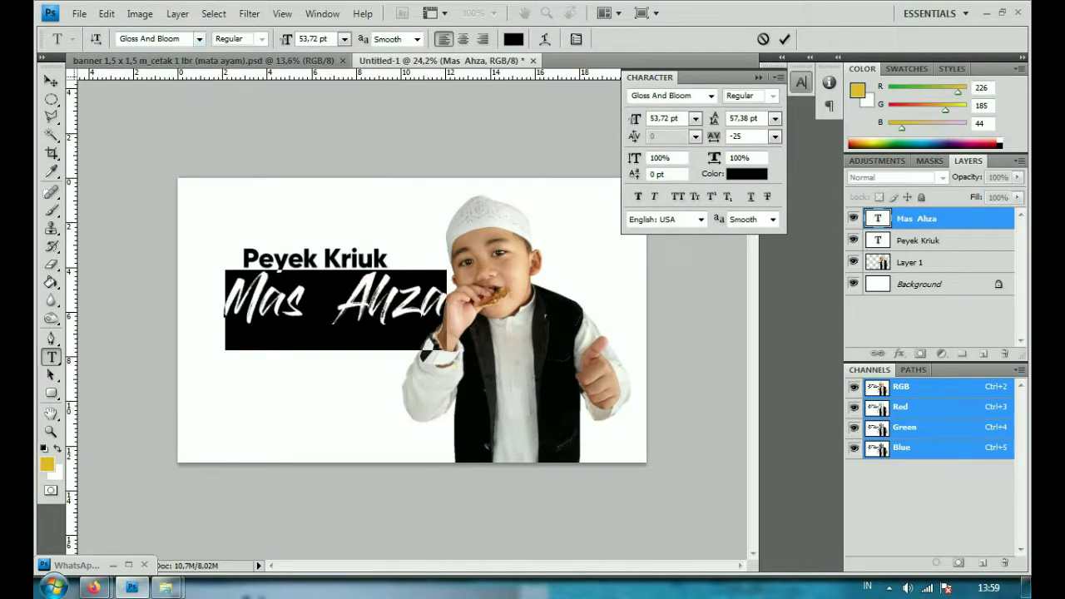
pyautogui.press('Down')
pyautogui.press('Down')
pyautogui.press('Down')
pyautogui.press('Down')
pyautogui.press('Down')
pyautogui.press('Down')
pyautogui.press('Return')
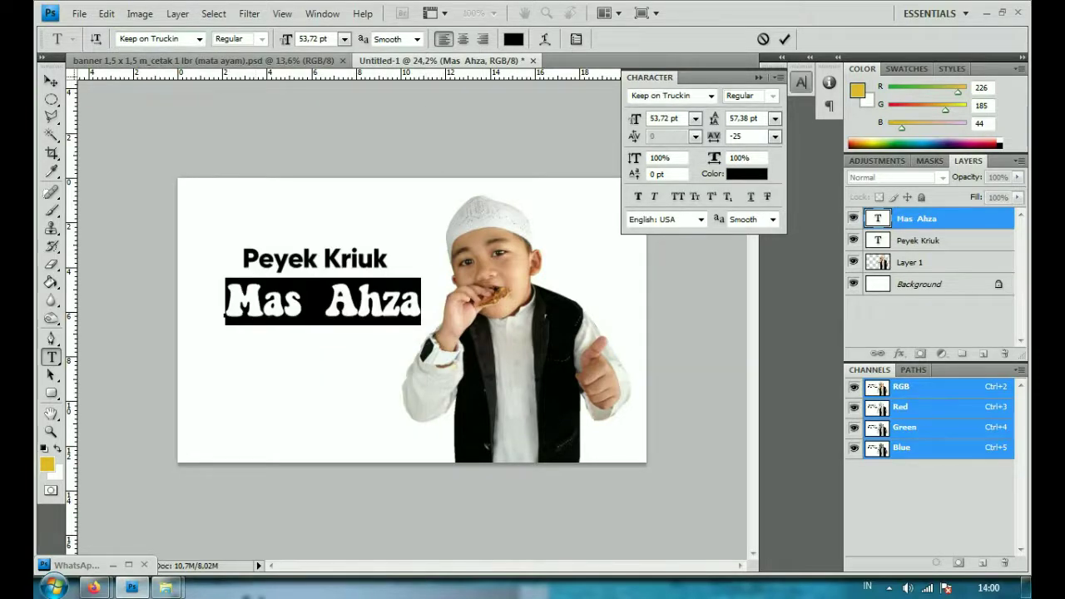
pyautogui.click(200, 39)
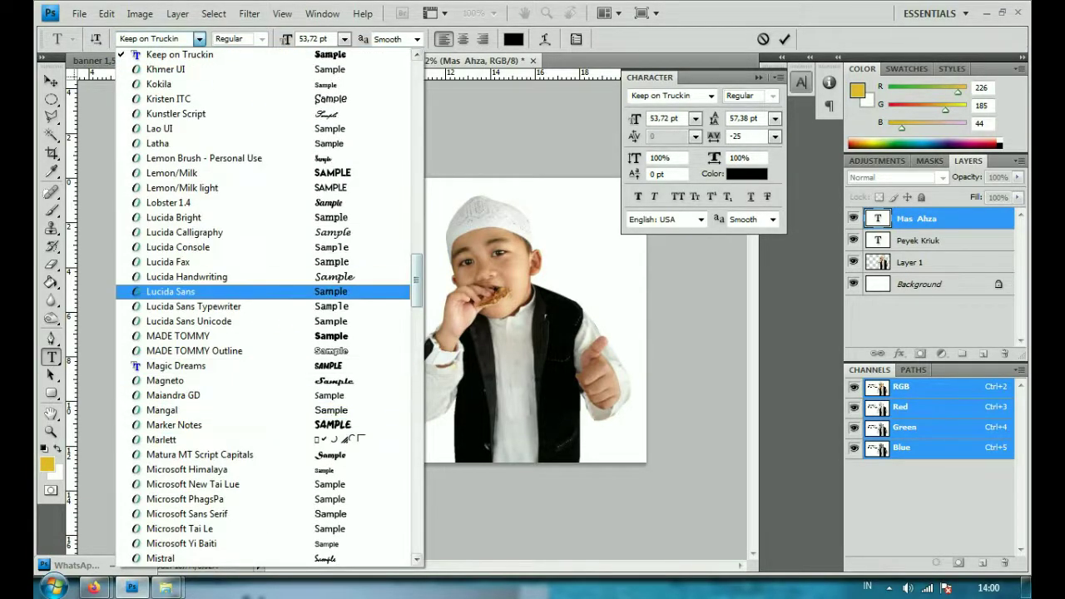
pyautogui.scroll(-6, 266, 308)
pyautogui.scroll(-2, 266, 307)
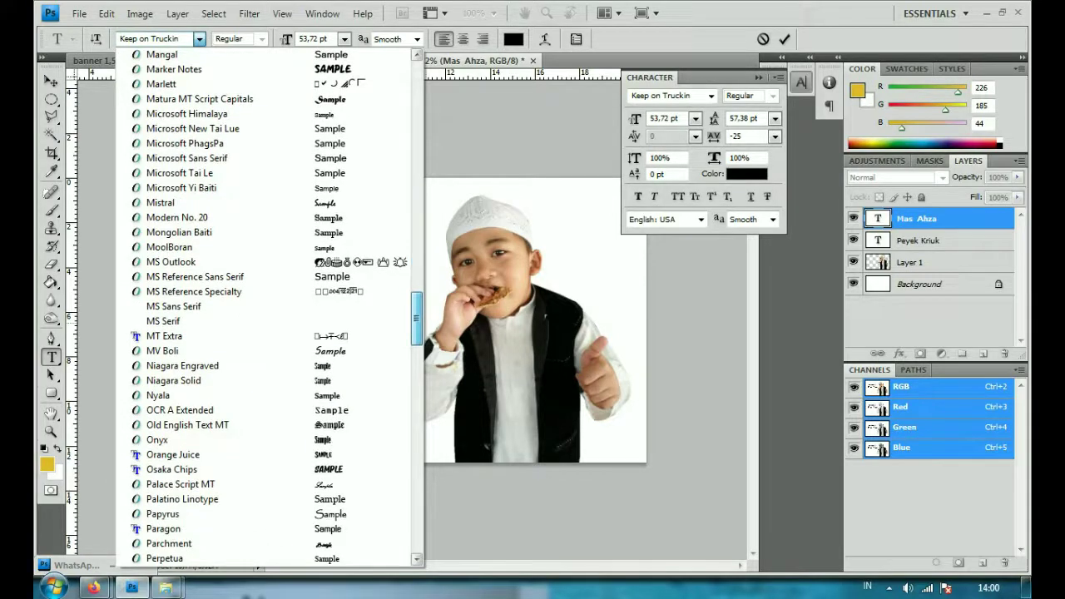
pyautogui.click(208, 469)
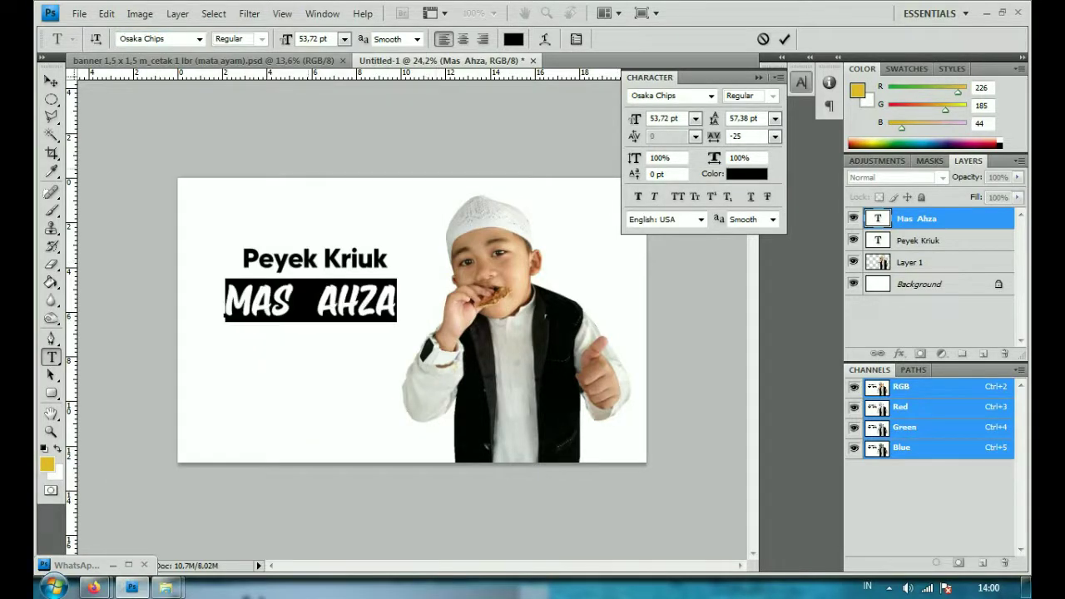
# Step: Reduce the gap between MAS and AHZA to a single space and commit the text
pyautogui.click(318, 300)
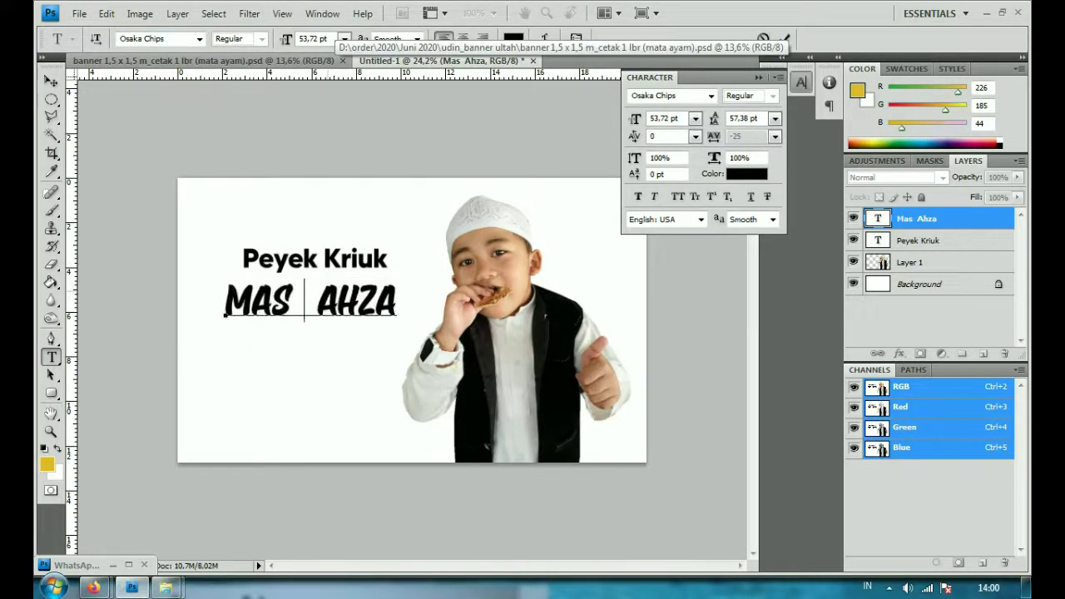
pyautogui.press('BackSpace')
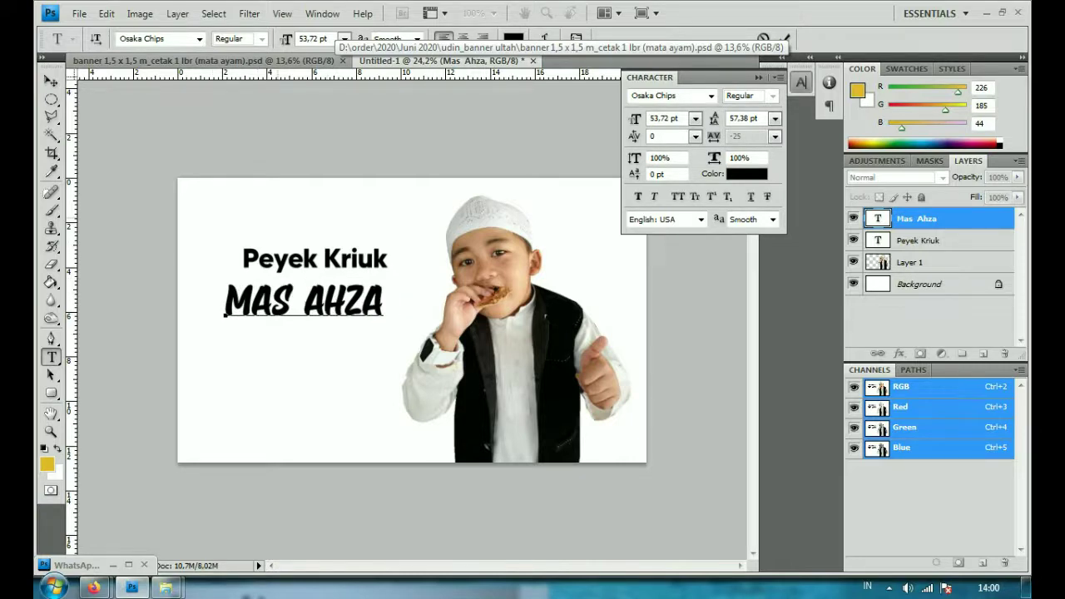
pyautogui.press('BackSpace')
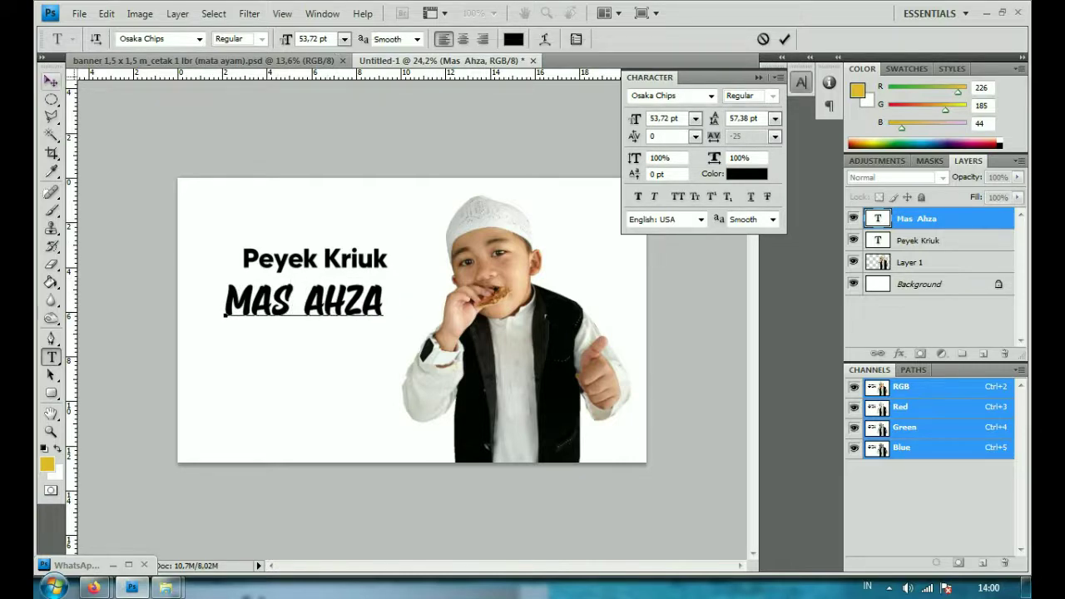
pyautogui.click(51, 80)
# Step: Scale MAS AHZA larger and shift Peyek Kriuk slightly right and down
pyautogui.hotkey('ctrl', 't')
pyautogui.moveTo(383, 321); pyautogui.dragTo(428, 337)
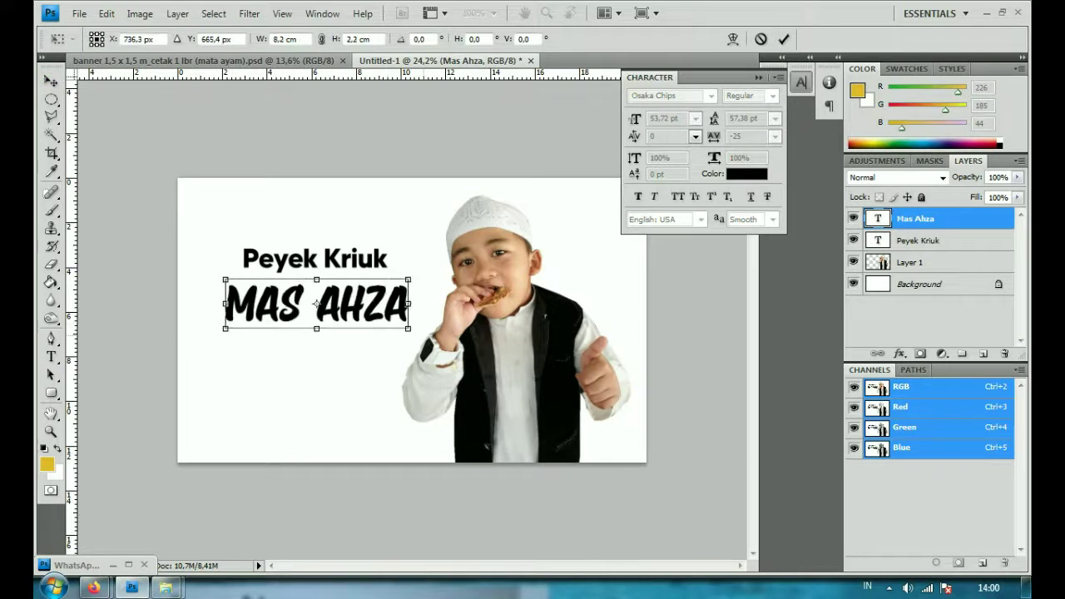
pyautogui.press('Return')
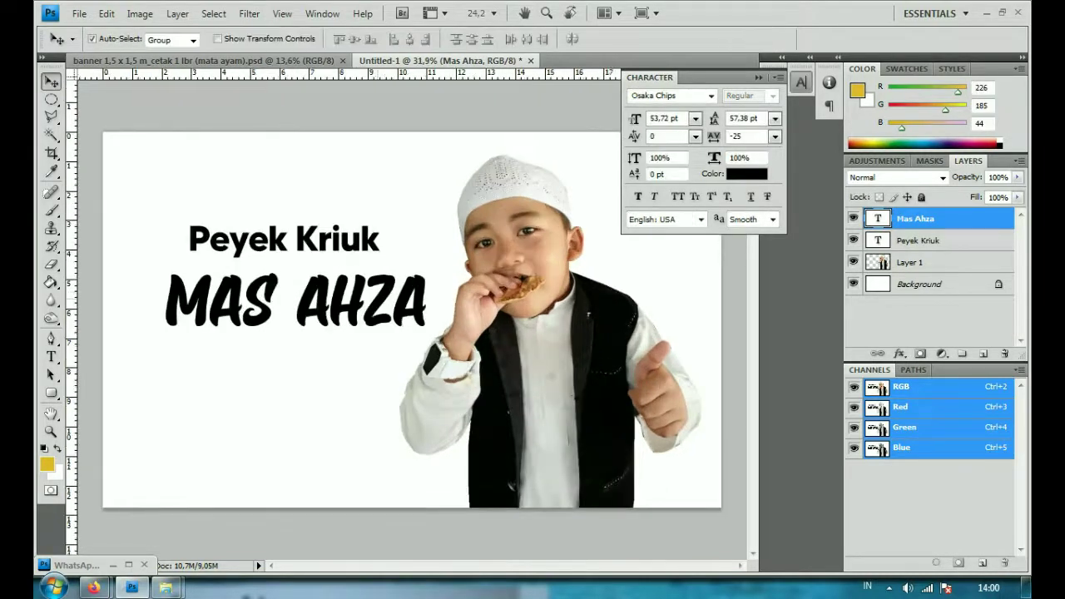
pyautogui.moveTo(283, 239); pyautogui.dragTo(298, 243)
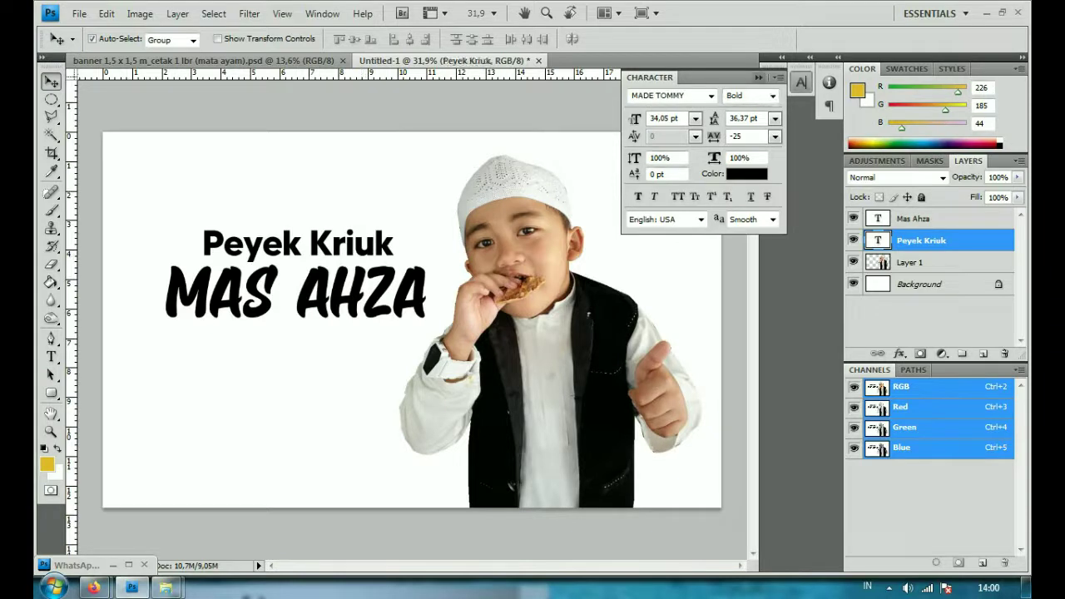
pyautogui.click(758, 77)
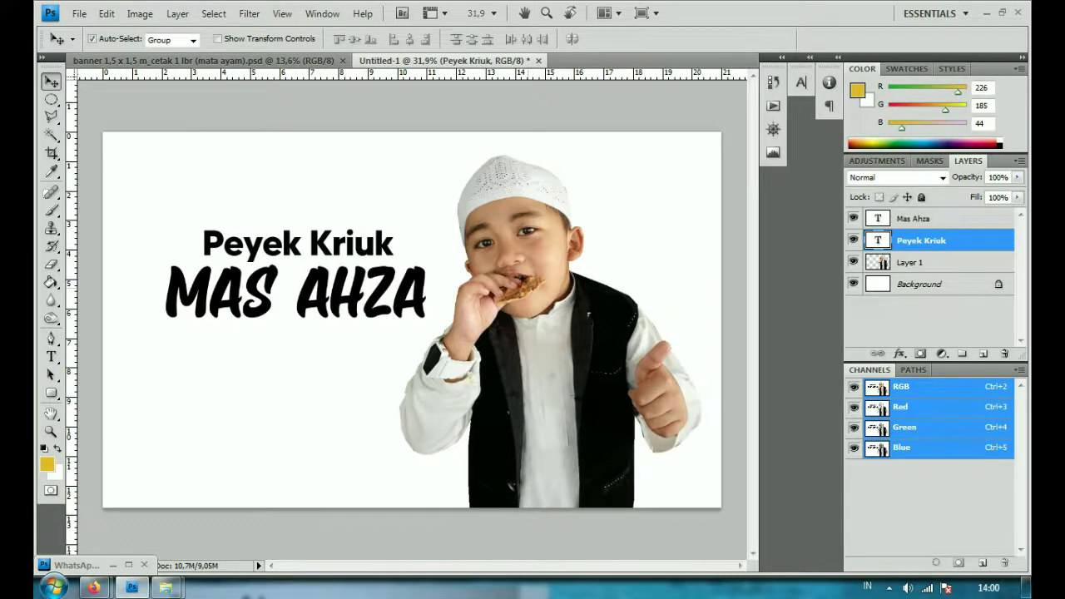
# Step: Enlarge both titles together, nudge the boy photo, and place a Peyek Kriuk copy lower down
pyautogui.moveTo(549, 375); pyautogui.dragTo(579, 377)
pyautogui.click(912, 218)
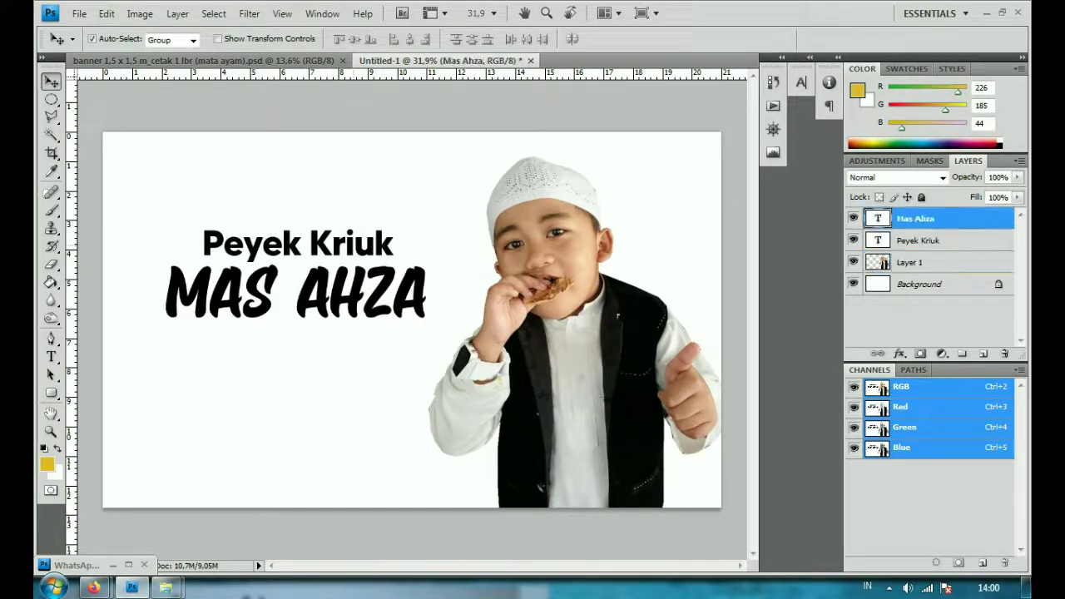
pyautogui.keyDown('shift'); pyautogui.click(918, 240); pyautogui.keyUp('shift')
pyautogui.hotkey('ctrl', 't')
pyautogui.moveTo(425, 317); pyautogui.dragTo(469, 332)
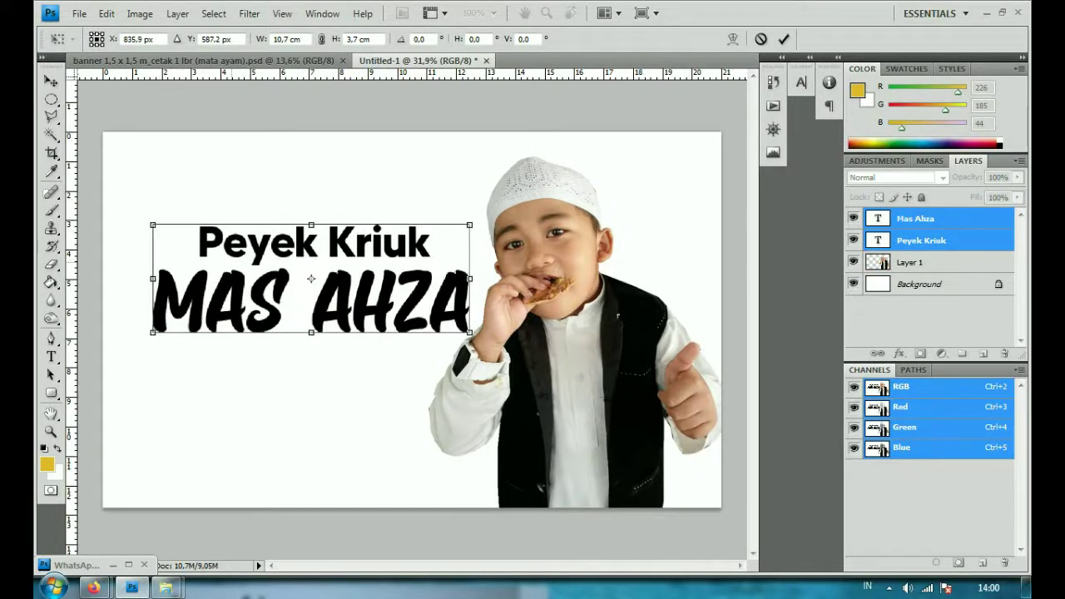
pyautogui.press('Return')
pyautogui.hotkey('ctrl', '0')
pyautogui.moveTo(541, 375); pyautogui.dragTo(534, 376)
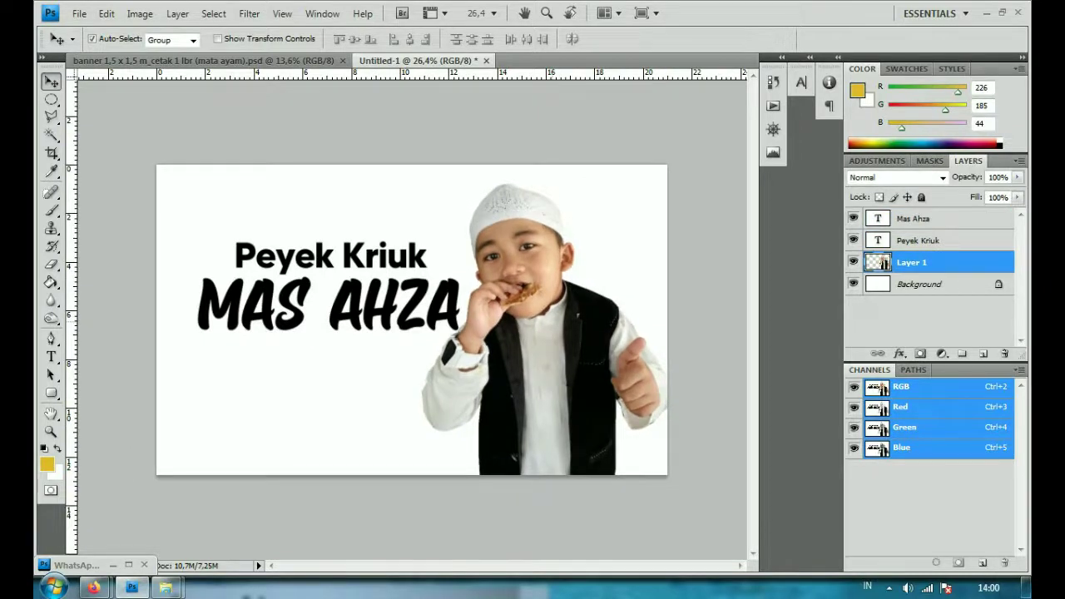
pyautogui.moveTo(333, 254); pyautogui.dragTo(317, 383)
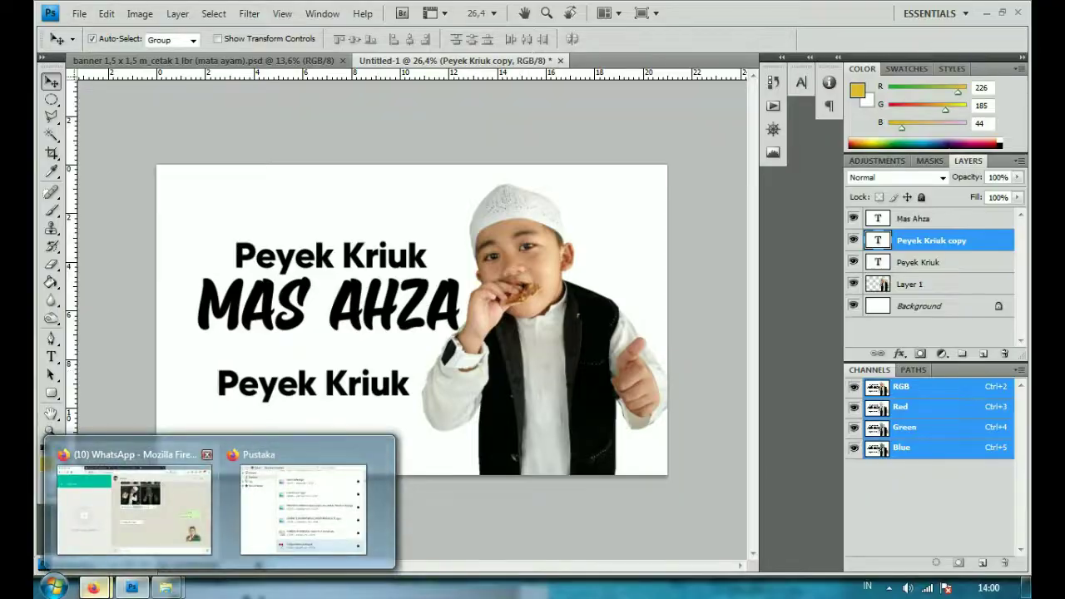
# Step: Copy the 'Kriuknya bikin nagih' tagline from the WhatsApp chat
pyautogui.click(133, 500)
pyautogui.moveTo(587, 371)
pyautogui.mouseDown()
pyautogui.moveTo(449, 366)
pyautogui.moveTo(589, 371)
pyautogui.mouseUp()
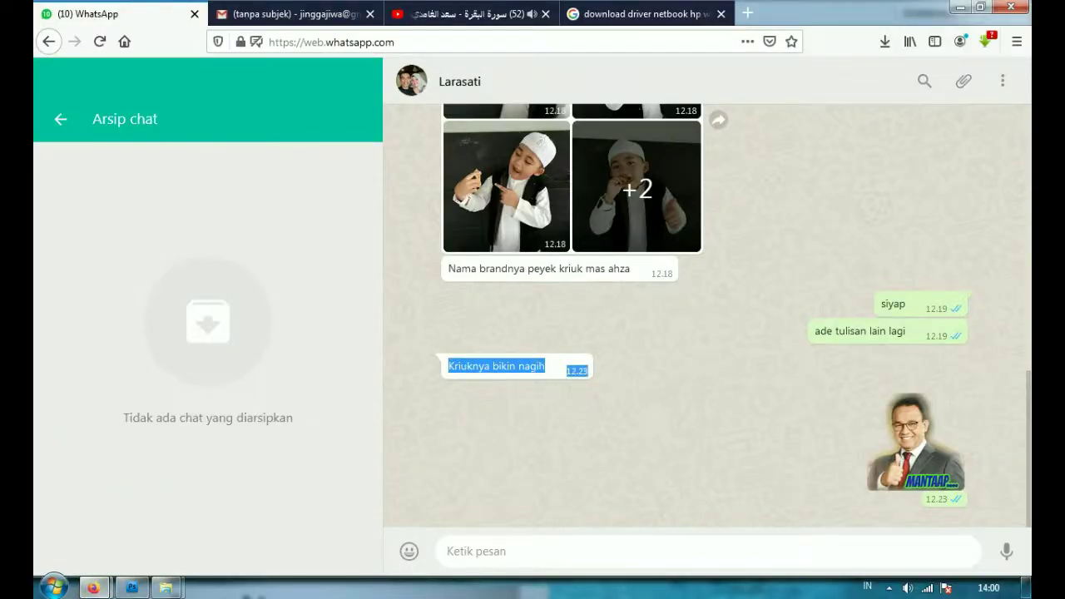
pyautogui.hotkey('alt', 'Tab')
# Step: Replace the lower Peyek Kriuk copy with the pasted 'Kriuknya bikin nagih' tagline and move it down
pyautogui.press('t')
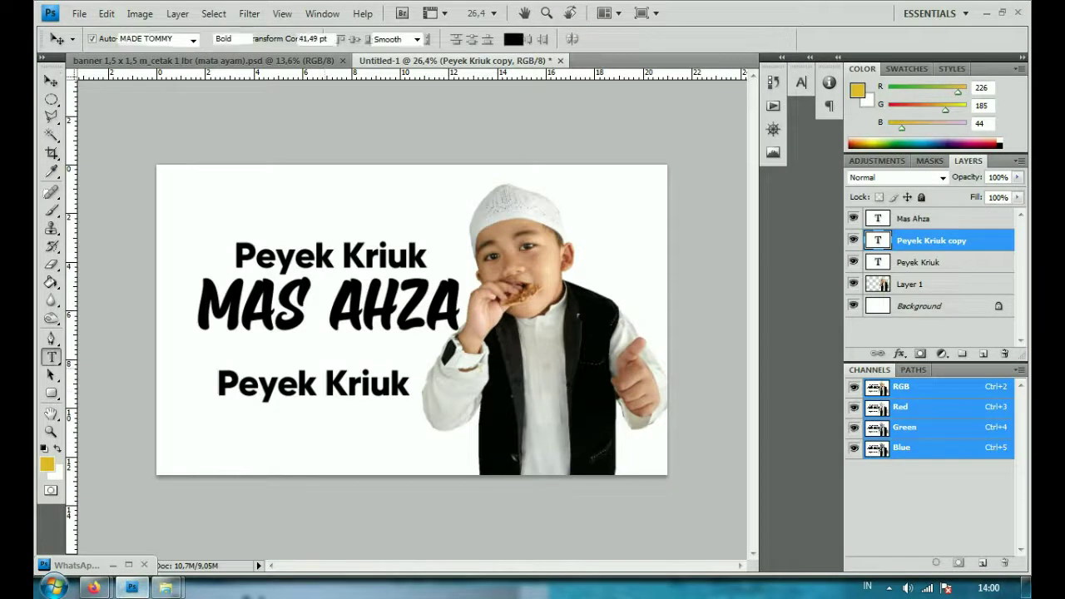
pyautogui.click(313, 385)
pyautogui.hotkey('ctrl', 'a')
pyautogui.write('Kriuknya bikin nagih')
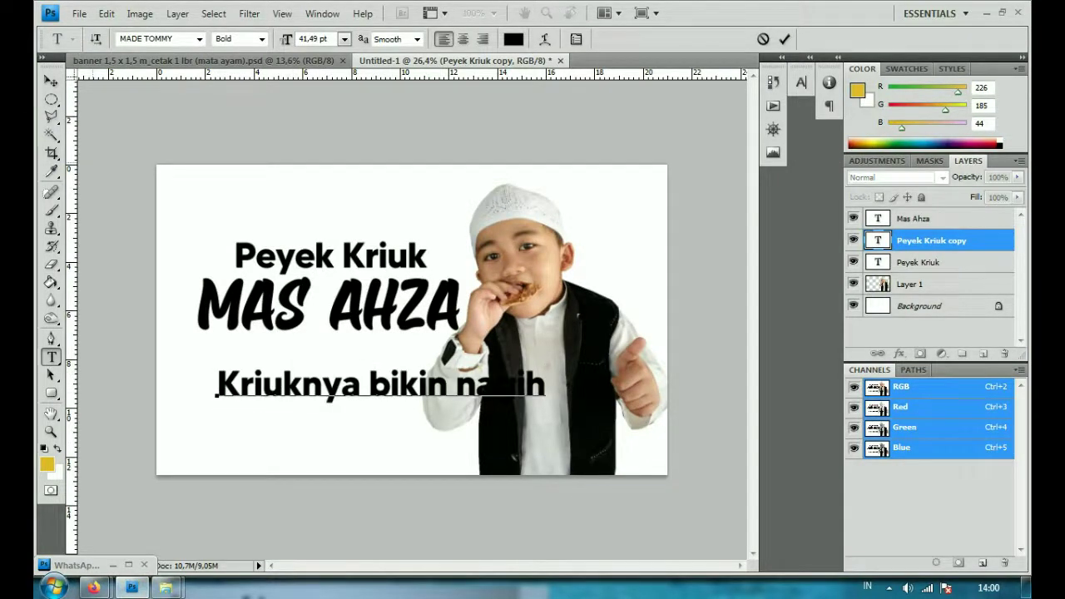
pyautogui.click(51, 81)
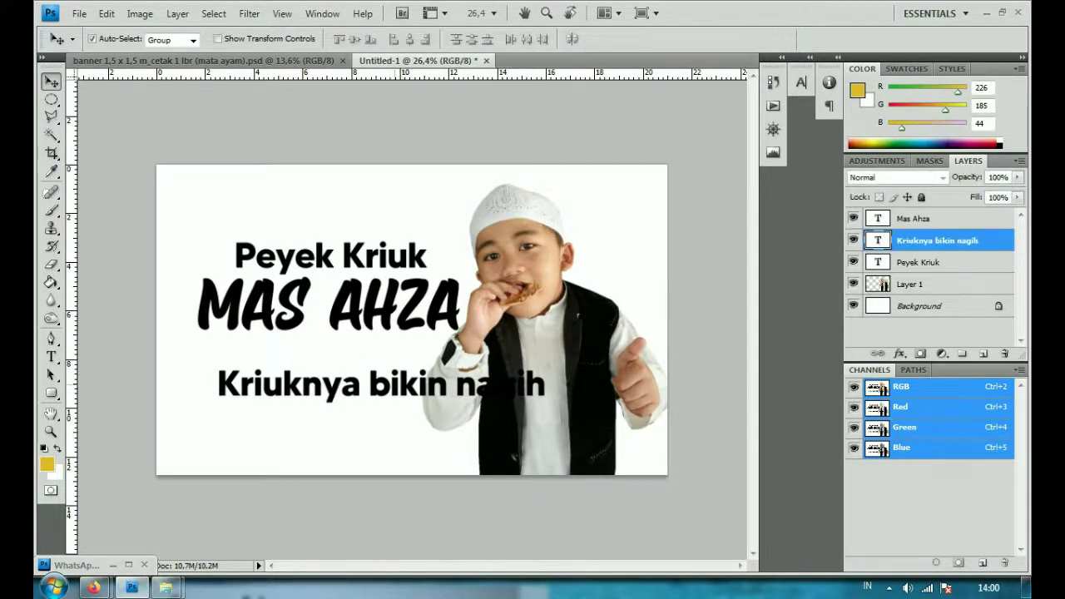
pyautogui.moveTo(381, 384); pyautogui.dragTo(371, 431)
# Step: Shrink the boy photo slightly and shift it a little right
pyautogui.click(541, 357)
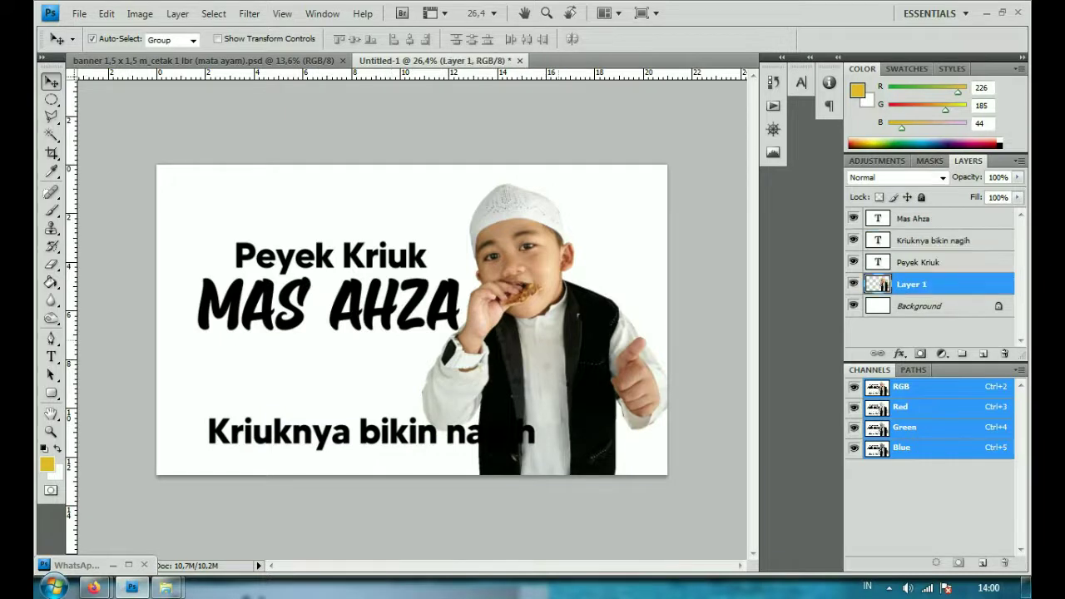
pyautogui.hotkey('ctrl', 't')
pyautogui.moveTo(672, 528); pyautogui.dragTo(659, 511)
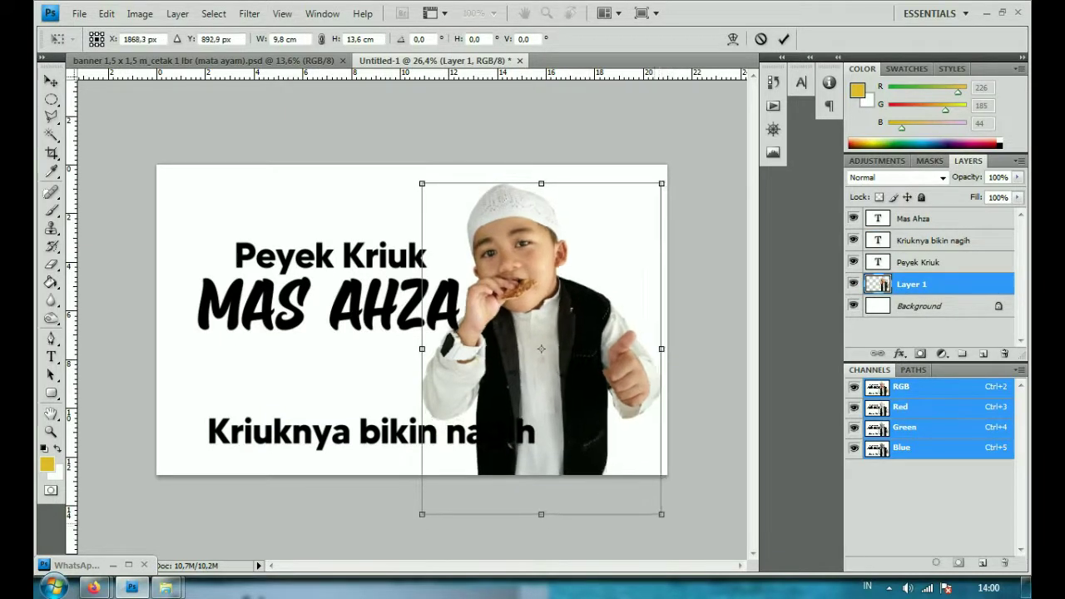
pyautogui.press('Return')
pyautogui.hotkey('ctrl', '-')
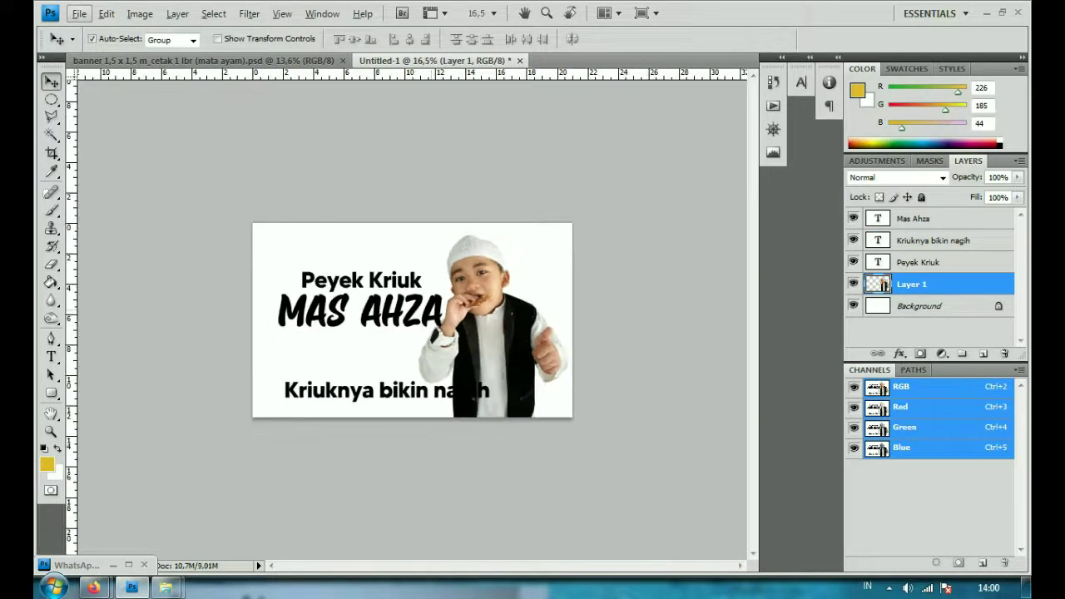
pyautogui.hotkey('ctrl', '+')
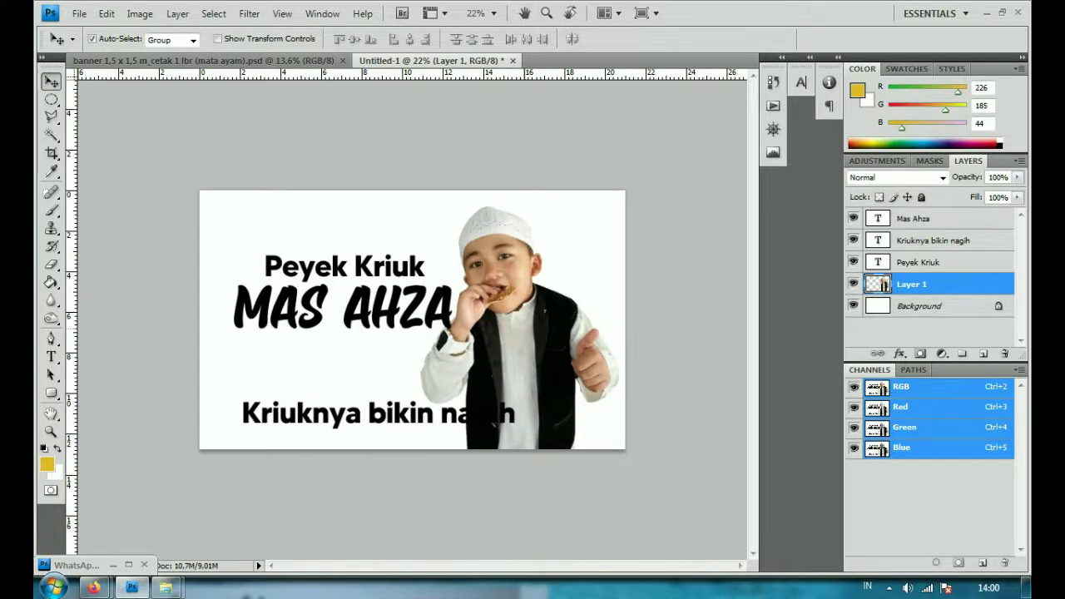
pyautogui.moveTo(497, 415); pyautogui.dragTo(506, 414)
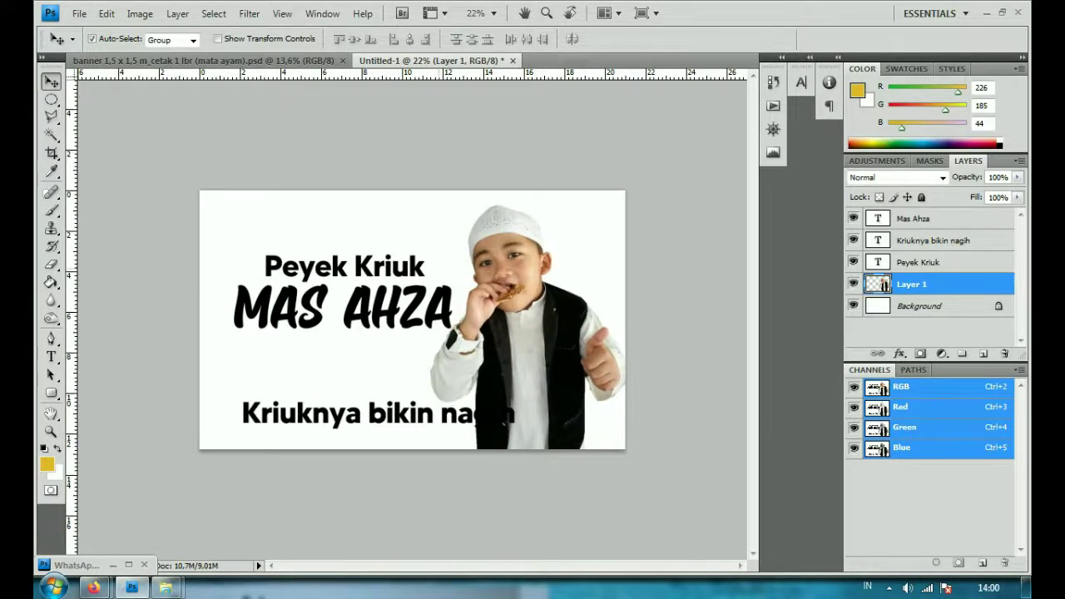
pyautogui.scroll(1, 506, 415)
# Step: Commit the Peyek Kriuk transform and reposition MAS AHZA slightly left and up
pyautogui.hotkey('alt', ']')
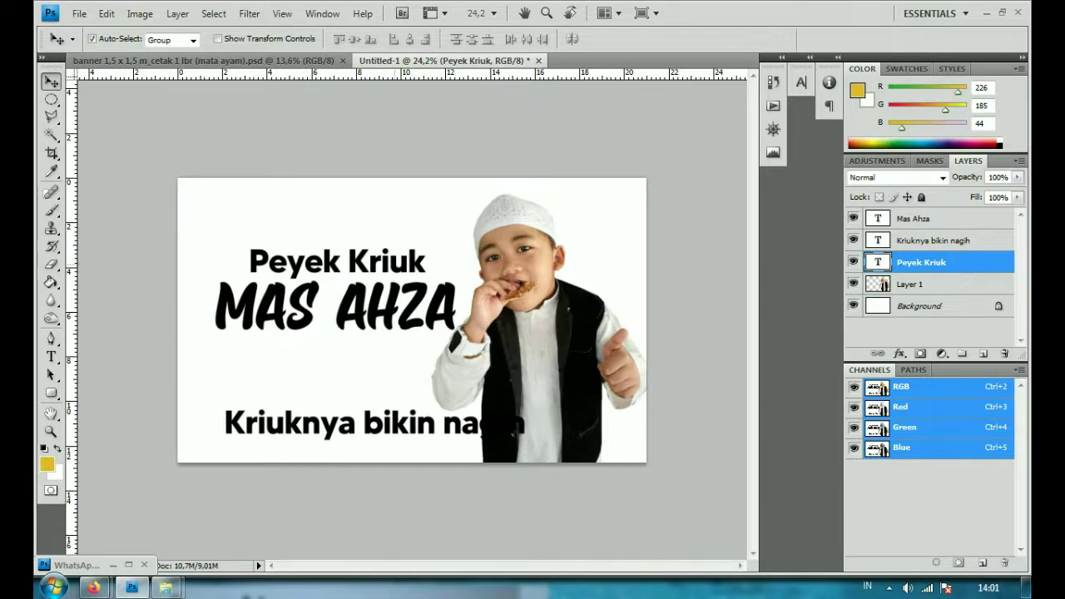
pyautogui.hotkey('ctrl', 't')
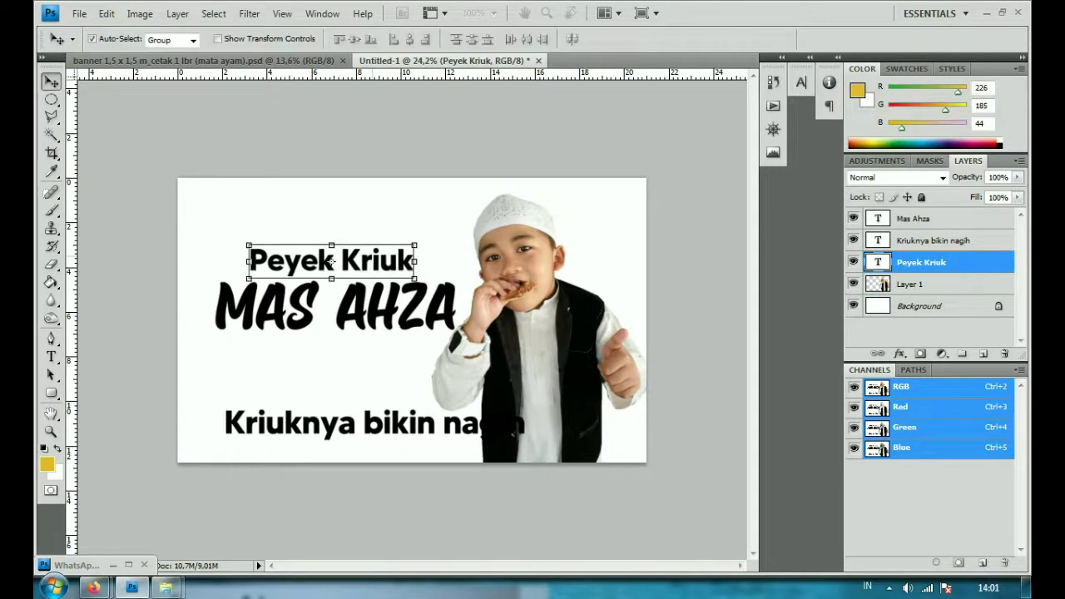
pyautogui.press('Return')
pyautogui.moveTo(358, 306); pyautogui.dragTo(336, 300)
pyautogui.hotkey('shift', 'Right')
pyautogui.hotkey('shift', 'Right')
pyautogui.hotkey('shift', 'Right')
pyautogui.hotkey('shift', 'Right')
pyautogui.hotkey('shift', 'Right')
pyautogui.hotkey('shift', 'Right')
pyautogui.hotkey('shift', 'Right')
pyautogui.hotkey('shift', 'Right')
pyautogui.hotkey('shift', 'Right')
pyautogui.hotkey('shift', 'Right')
# Step: Shrink the tagline so it ends before the boy photo and reposition it
pyautogui.click(332, 423)
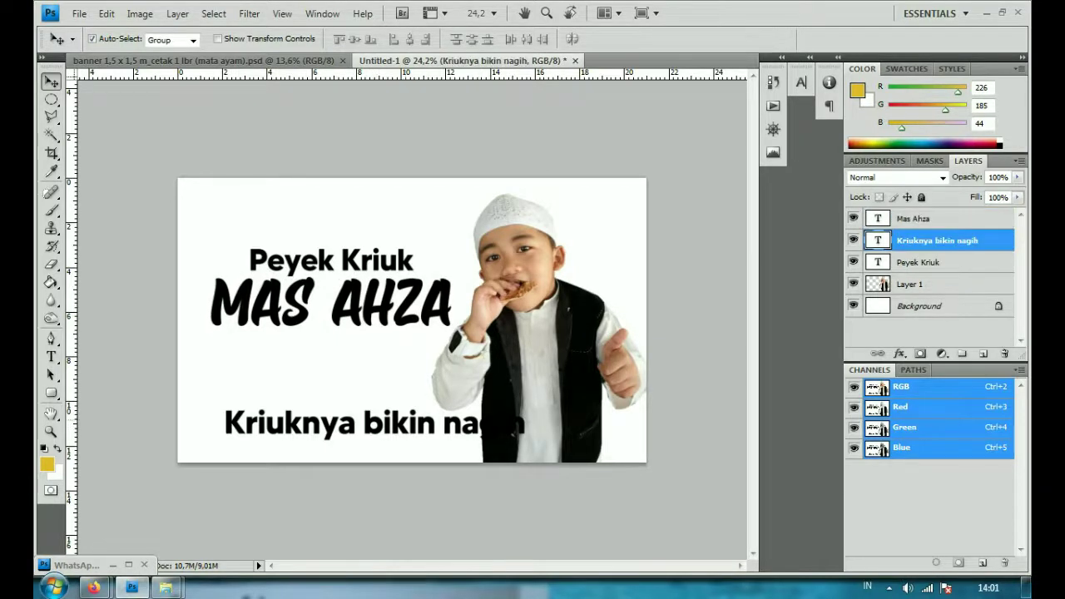
pyautogui.hotkey('ctrl', 't')
pyautogui.moveTo(525, 446); pyautogui.dragTo(447, 432)
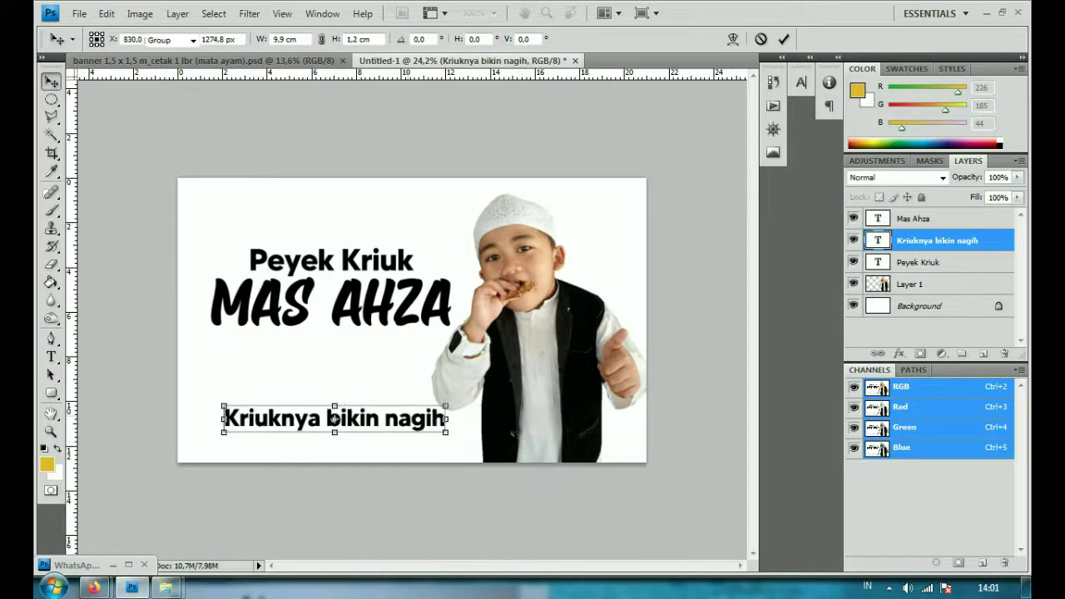
pyautogui.press('Return')
pyautogui.moveTo(335, 420); pyautogui.dragTo(335, 434)
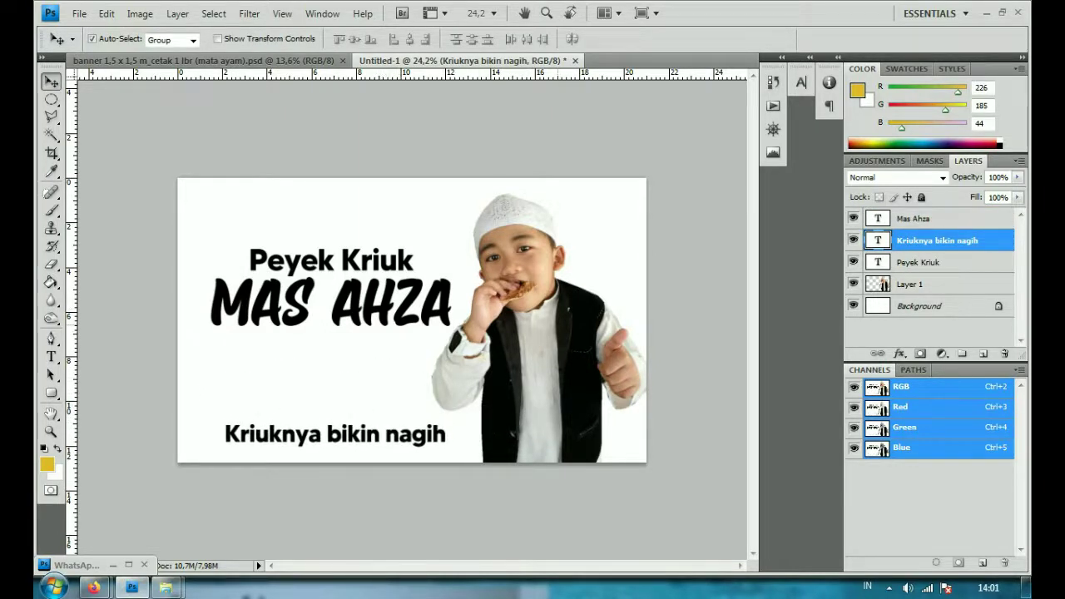
# Step: Move MAS AHZA and Peyek Kriuk lower and nudge the tagline left
pyautogui.moveTo(350, 304); pyautogui.dragTo(349, 327)
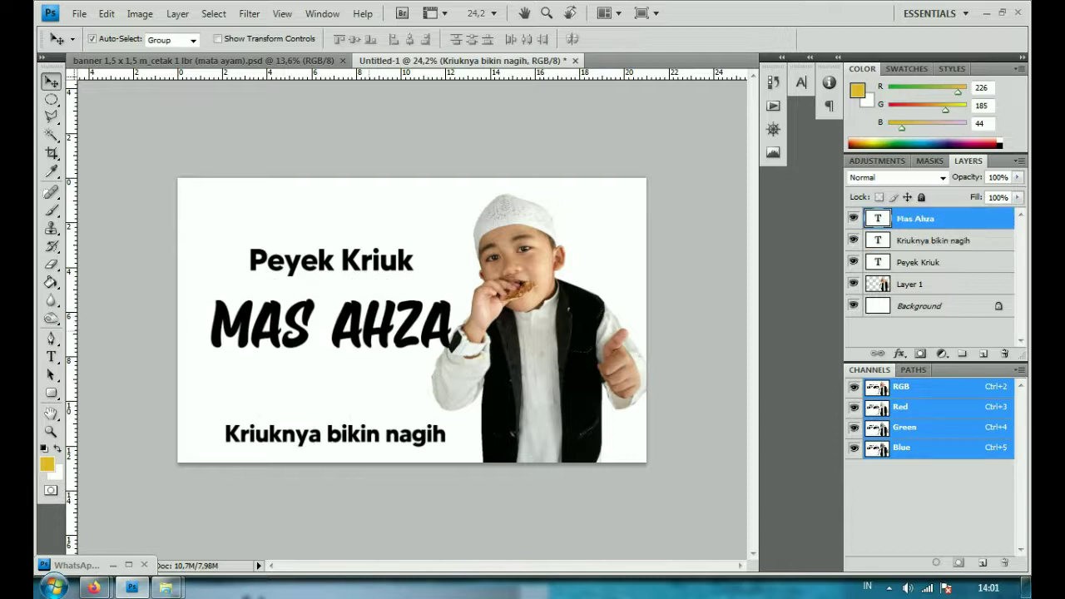
pyautogui.moveTo(331, 260); pyautogui.dragTo(331, 277)
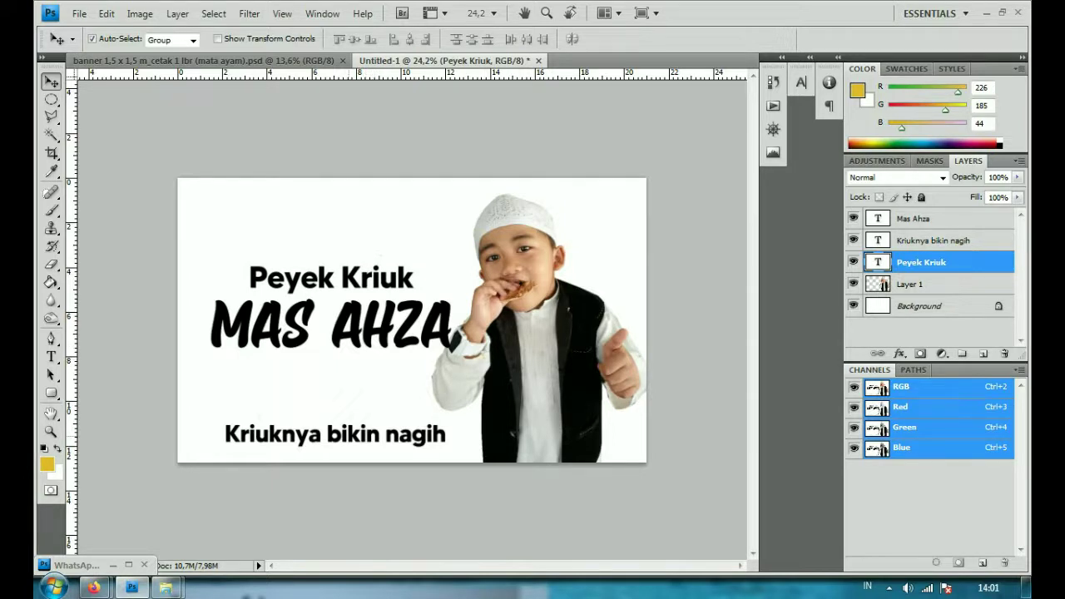
pyautogui.moveTo(334, 434); pyautogui.dragTo(331, 434)
# Step: Set the tagline in Marker Notes after briefly trying Lobster 1.4
pyautogui.press('t')
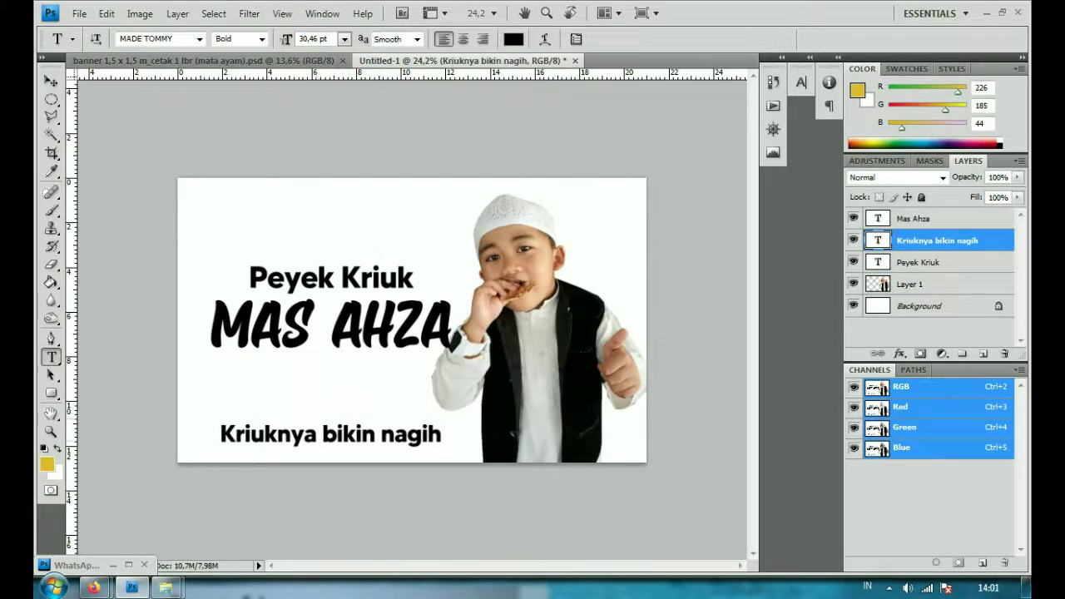
pyautogui.click(330, 433)
pyautogui.hotkey('ctrl', 'a')
pyautogui.click(199, 39)
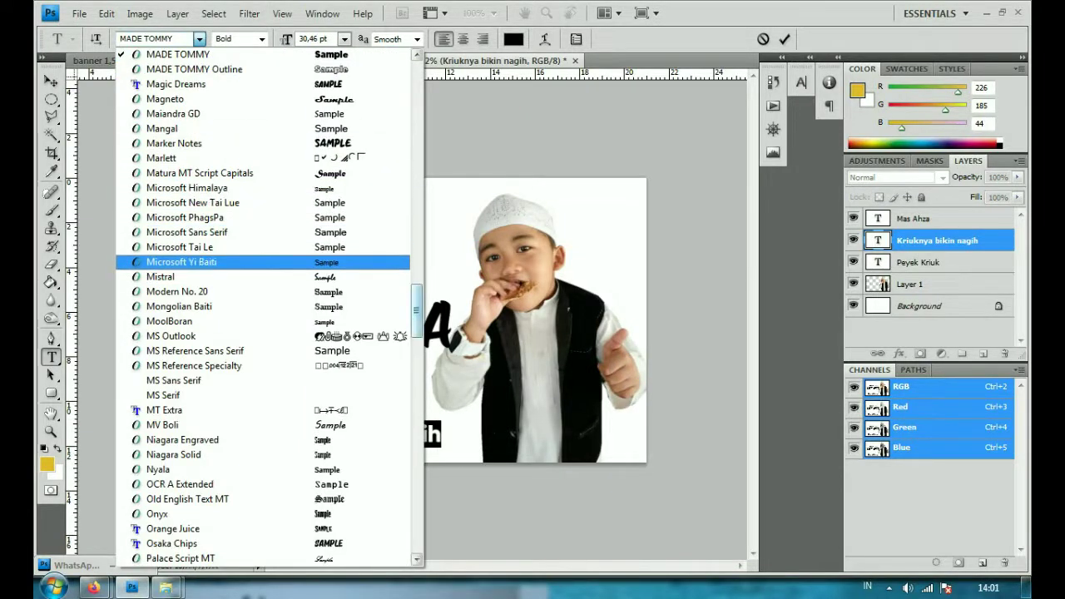
pyautogui.scroll(10, 208, 261)
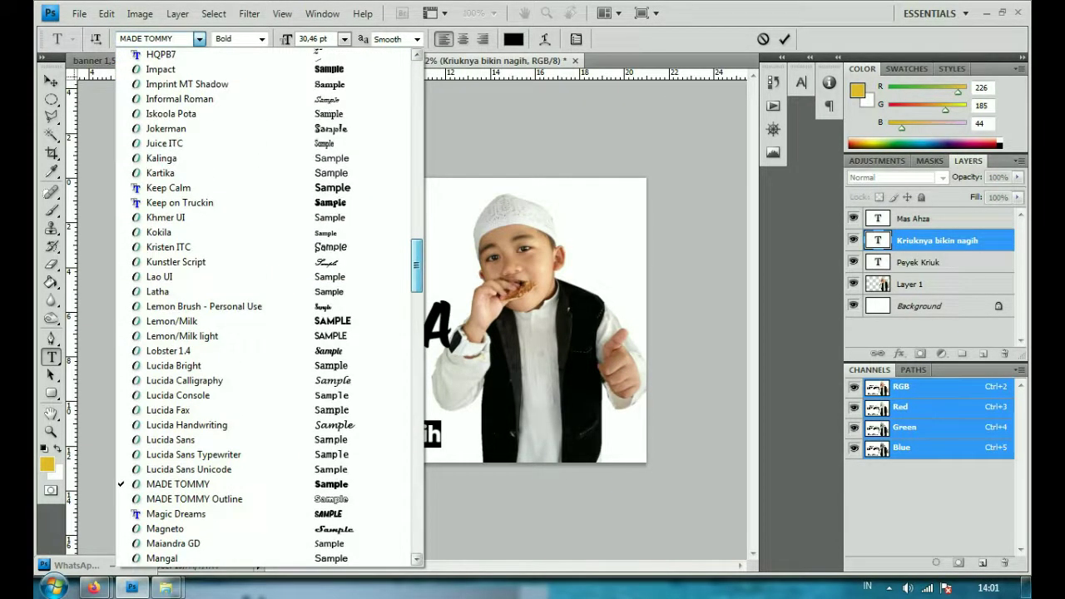
pyautogui.click(168, 350)
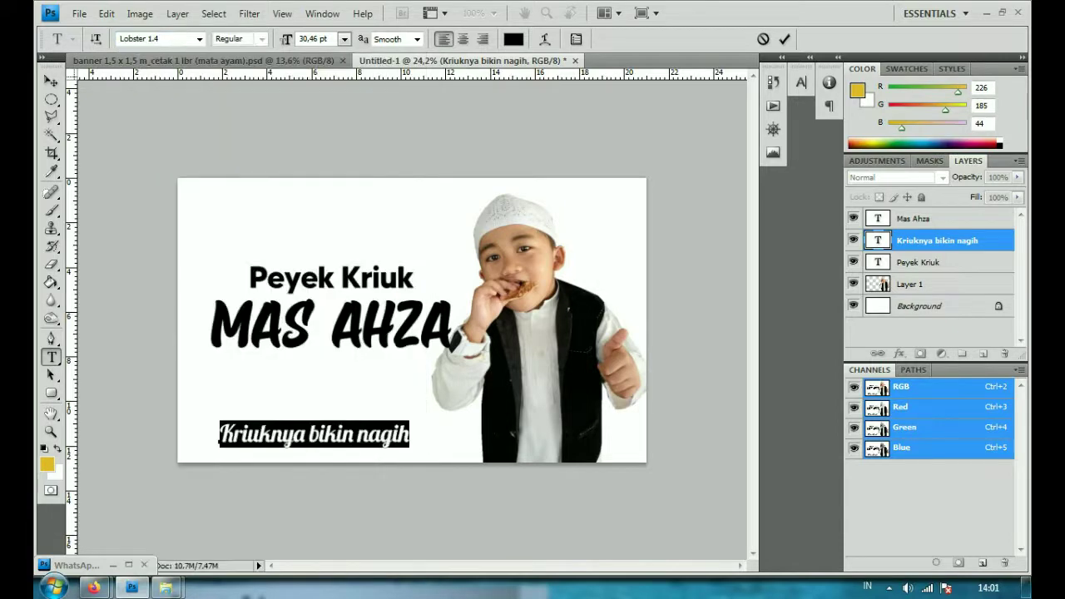
pyautogui.click(199, 39)
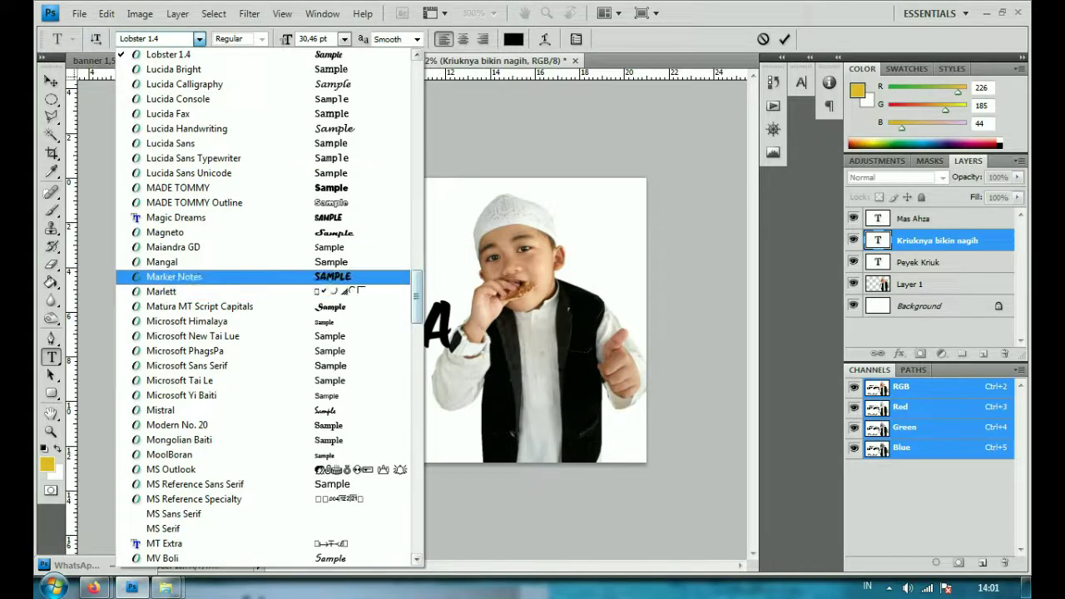
pyautogui.click(175, 277)
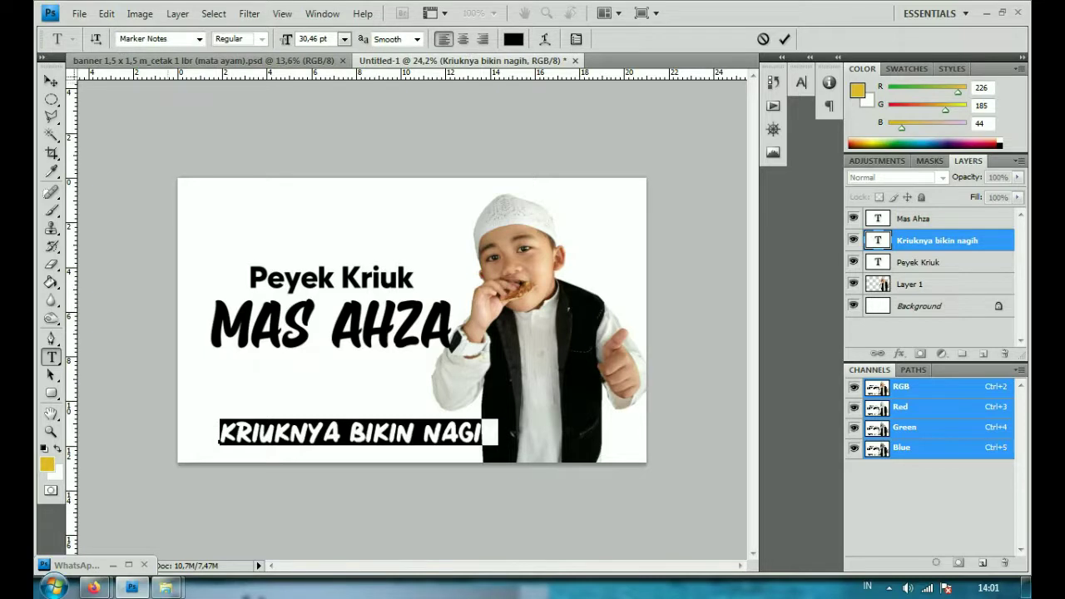
# Step: Reduce the tagline to 26.46 pt, commit it, and nudge it left and up
pyautogui.press('Down')
pyautogui.press('Down')
pyautogui.press('Down')
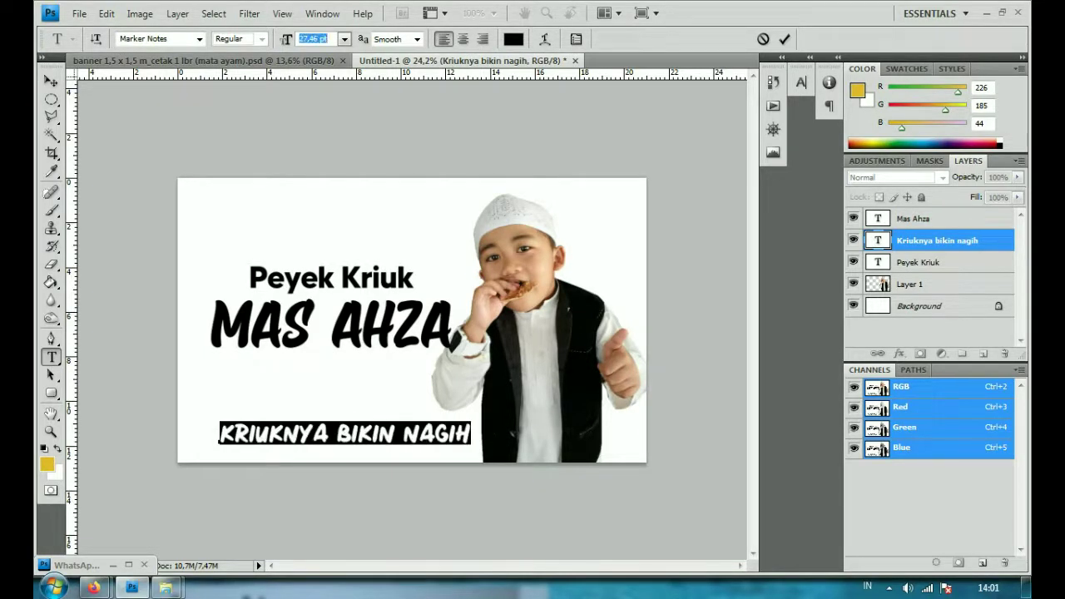
pyautogui.press('Down')
pyautogui.click(800, 82)
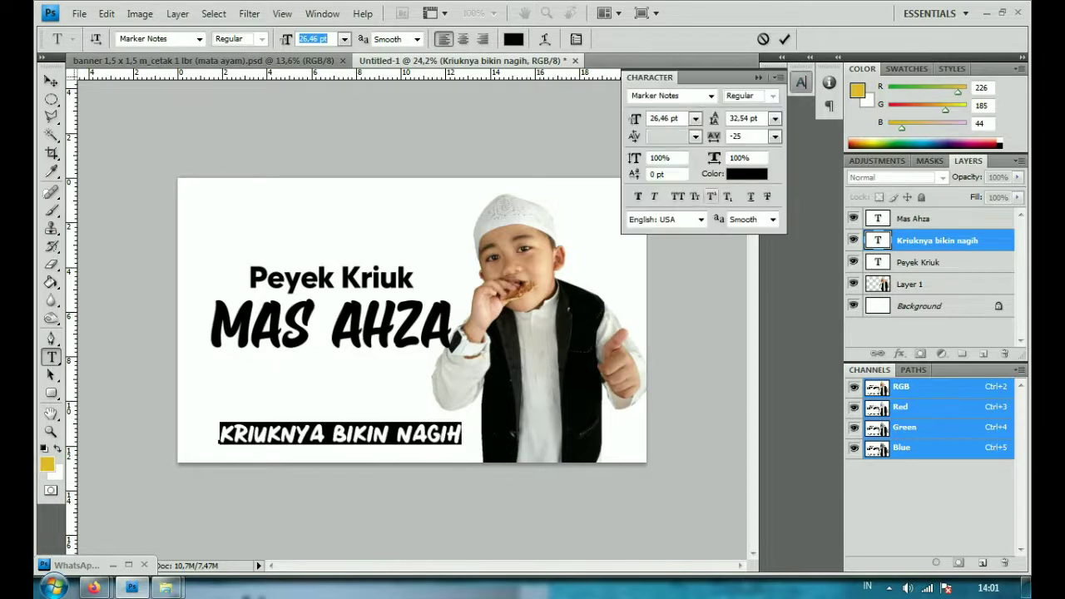
pyautogui.click(51, 80)
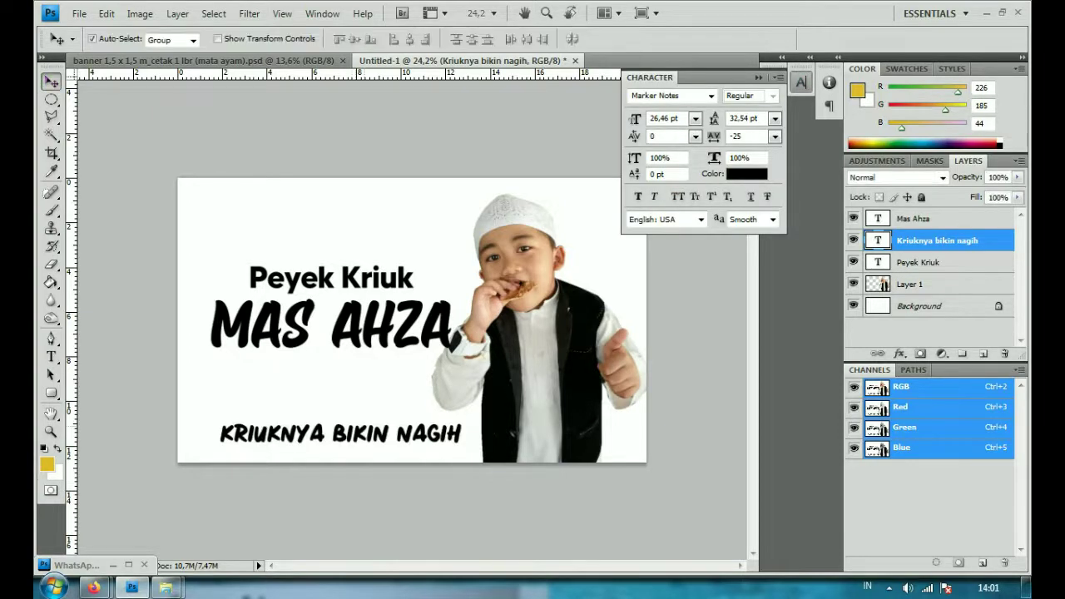
pyautogui.hotkey('shift', 'Left')
pyautogui.hotkey('shift', 'Left')
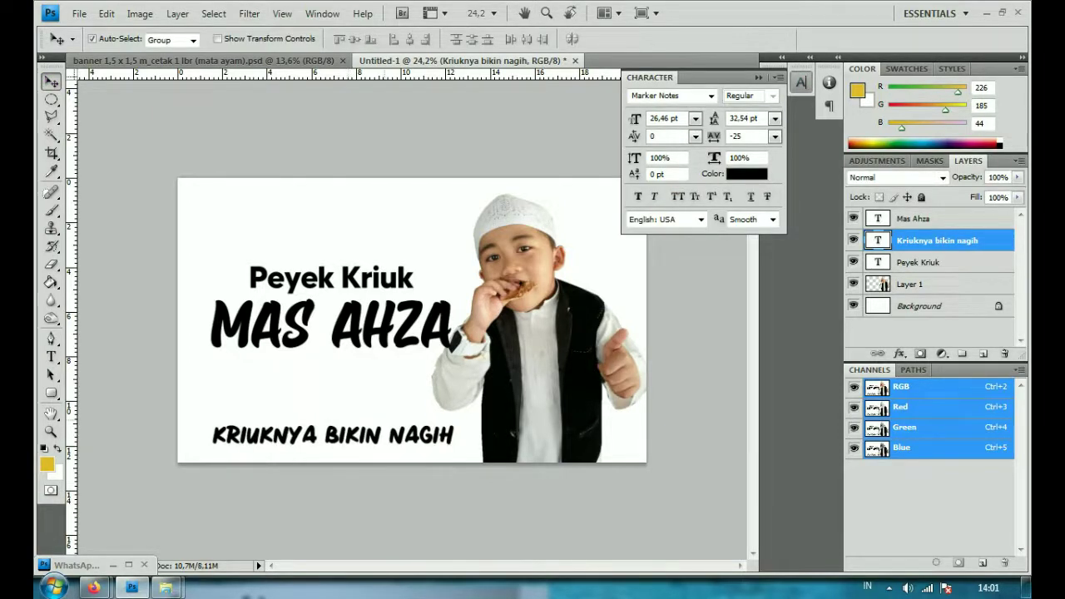
pyautogui.hotkey('shift', 'Up')
pyautogui.hotkey('shift', 'Up')
# Step: Zoom in on the banner and reselect the boy photo layer, Layer 1
pyautogui.click(913, 284)
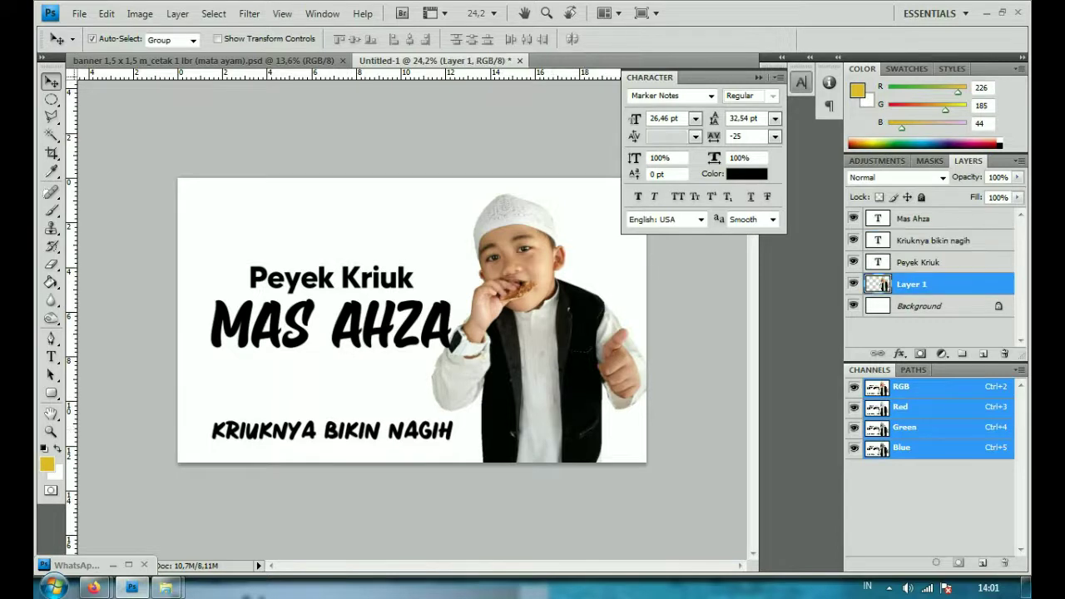
pyautogui.hotkey('ctrl', '+')
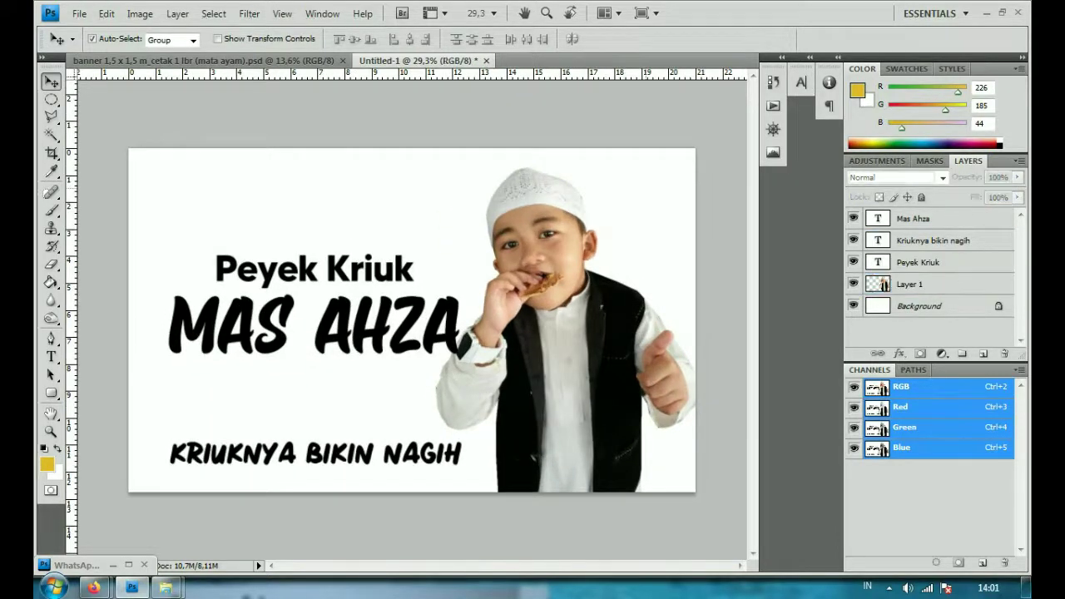
pyautogui.click(913, 218)
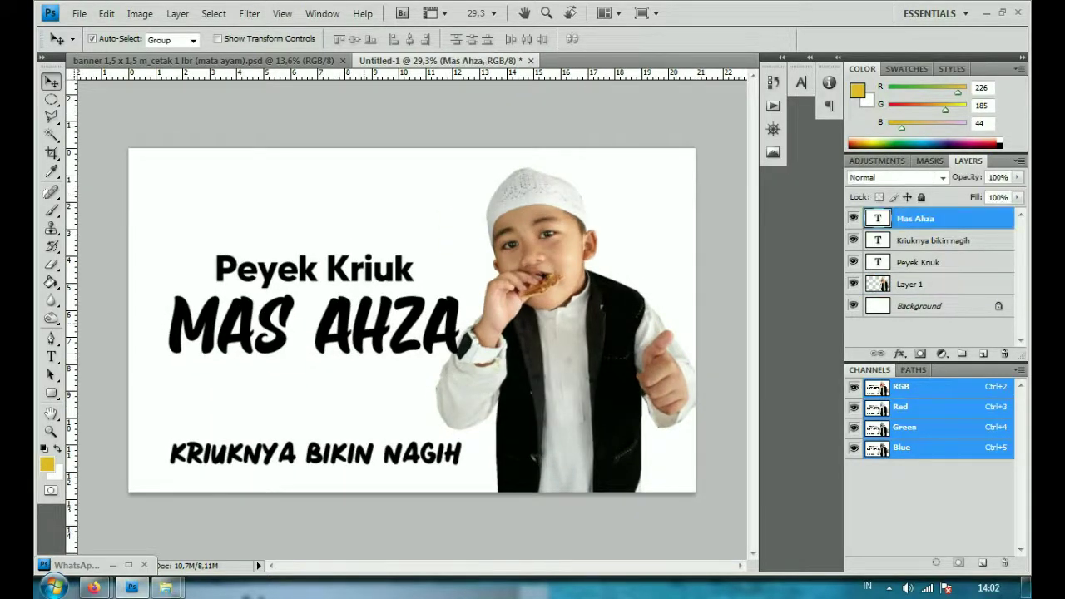
pyautogui.click(913, 284)
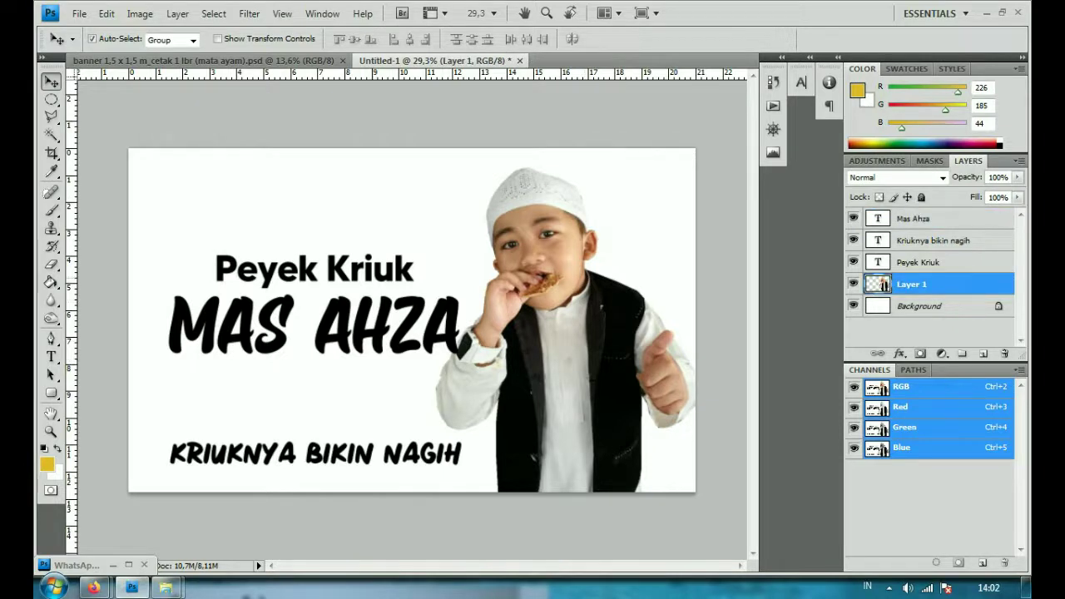
pyautogui.moveTo(93, 588)
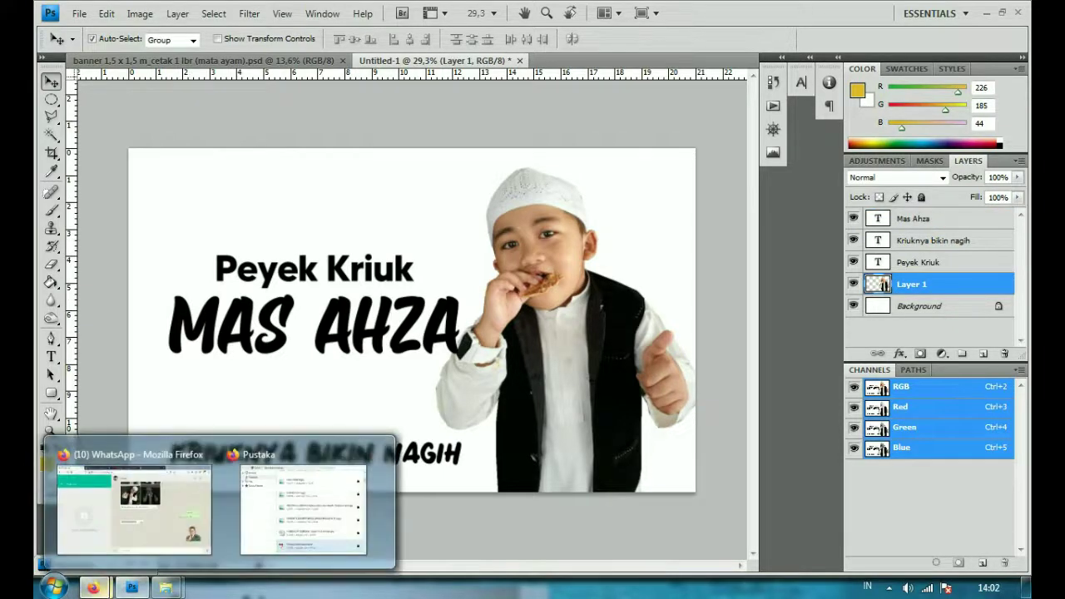
# Step: Search Google Images for 'peyek' in a new Firefox tab
pyautogui.click(133, 499)
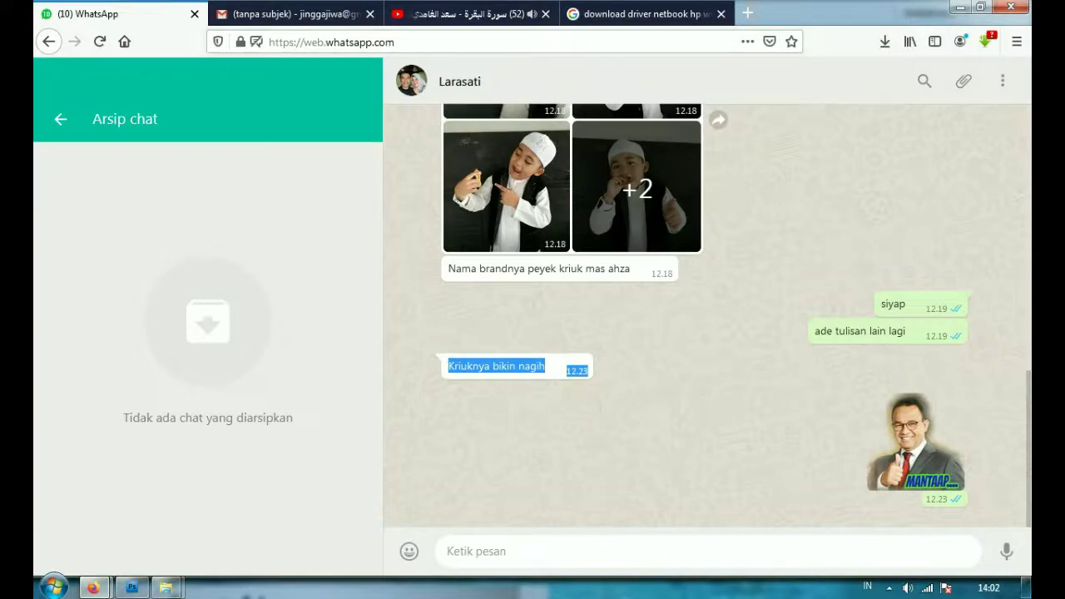
pyautogui.hotkey('ctrl', 't')
pyautogui.write('peyek')
pyautogui.press('Return')
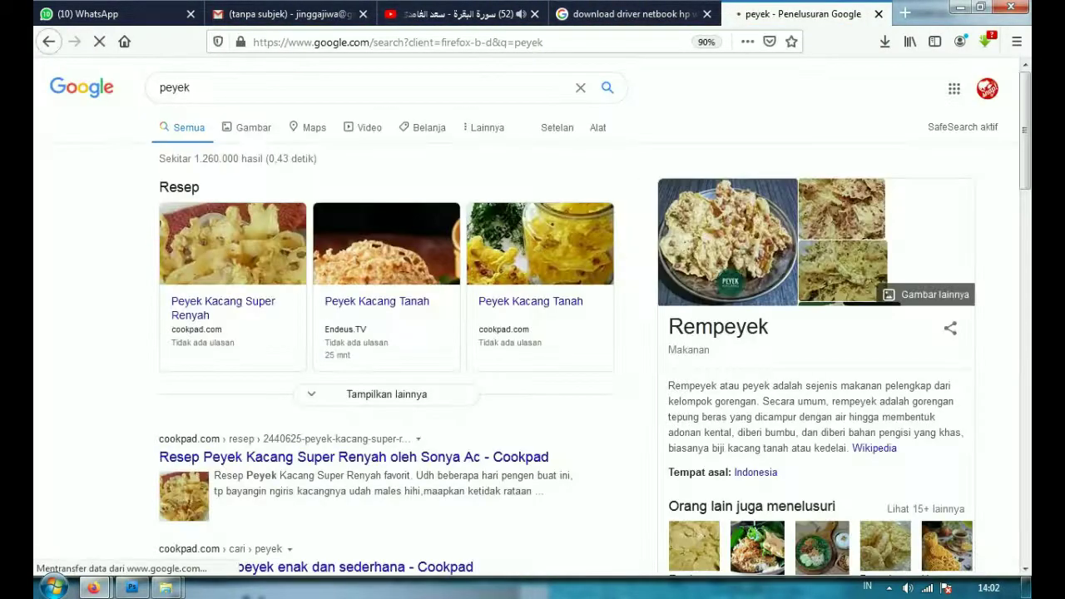
pyautogui.click(247, 129)
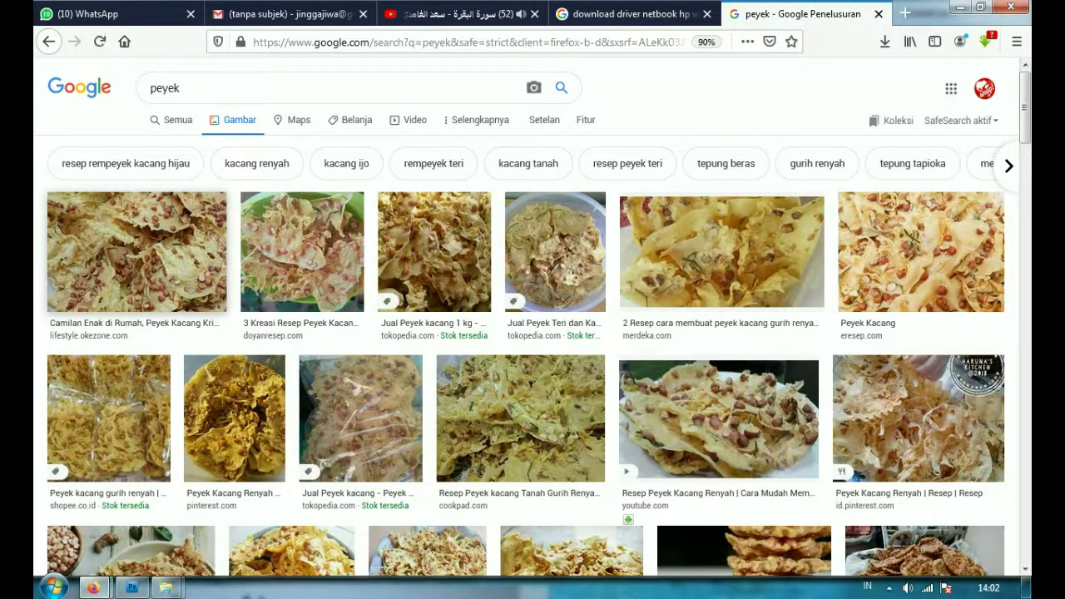
# Step: View the first peyek photo and the Peyek Kacang Tanah photo at full size
pyautogui.click(137, 251)
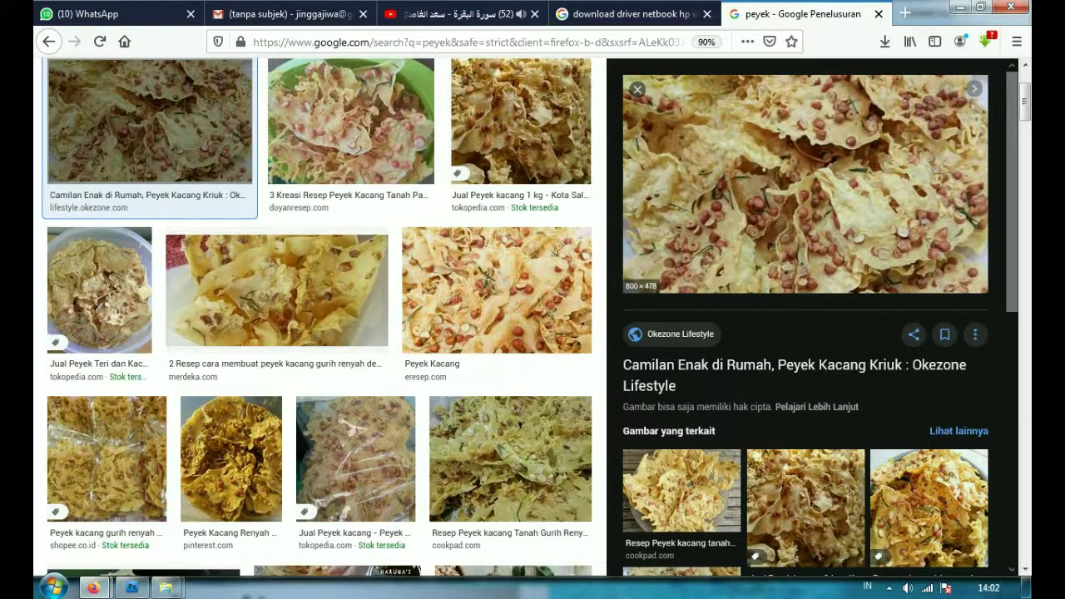
pyautogui.rightClick(753, 183)
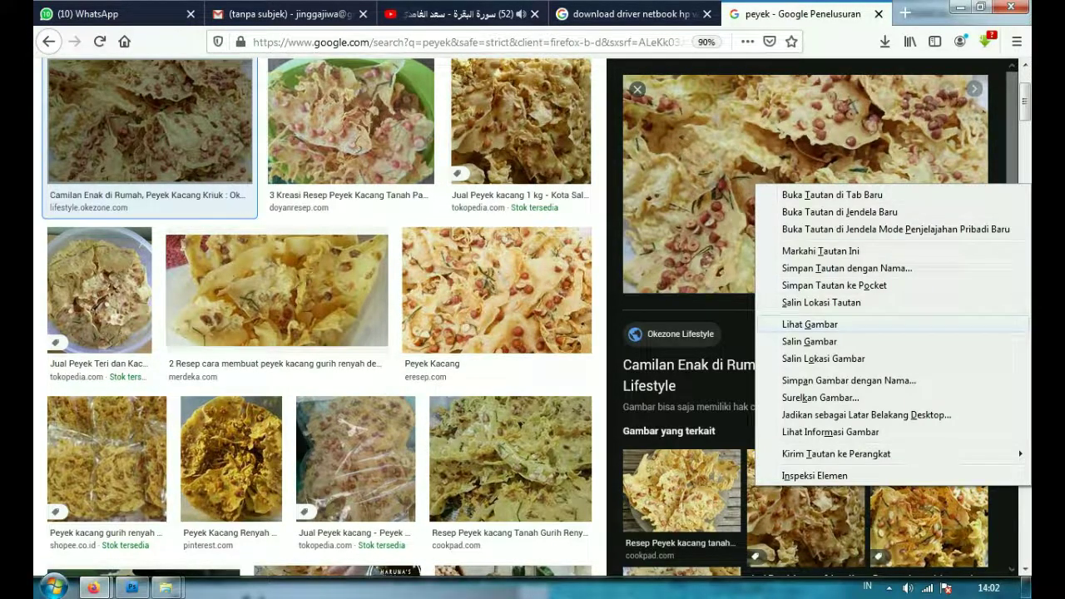
pyautogui.click(791, 324)
pyautogui.hotkey('alt', 'Left')
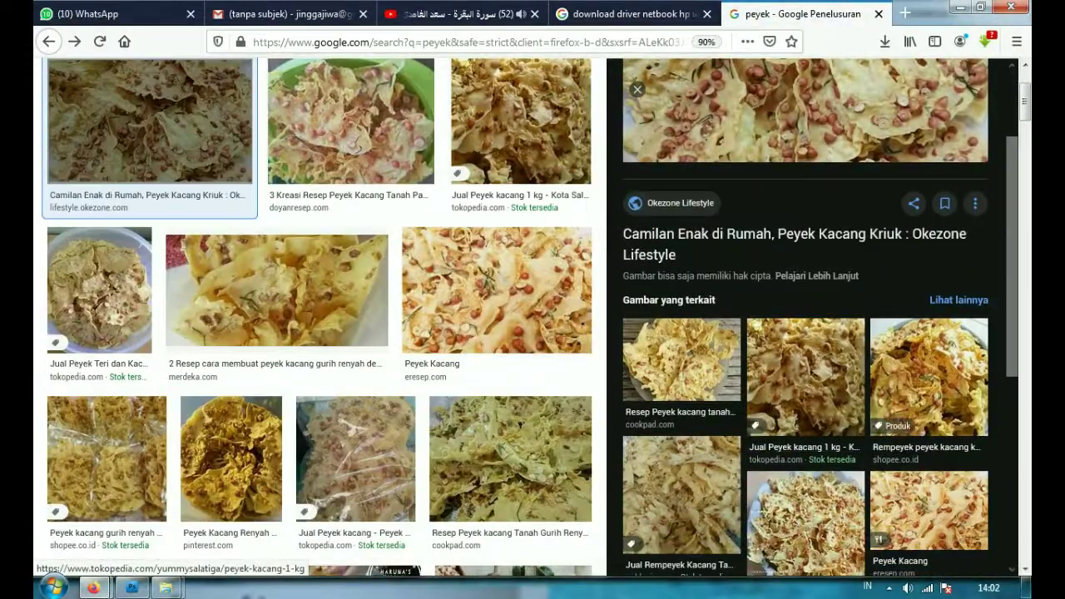
pyautogui.click(928, 500)
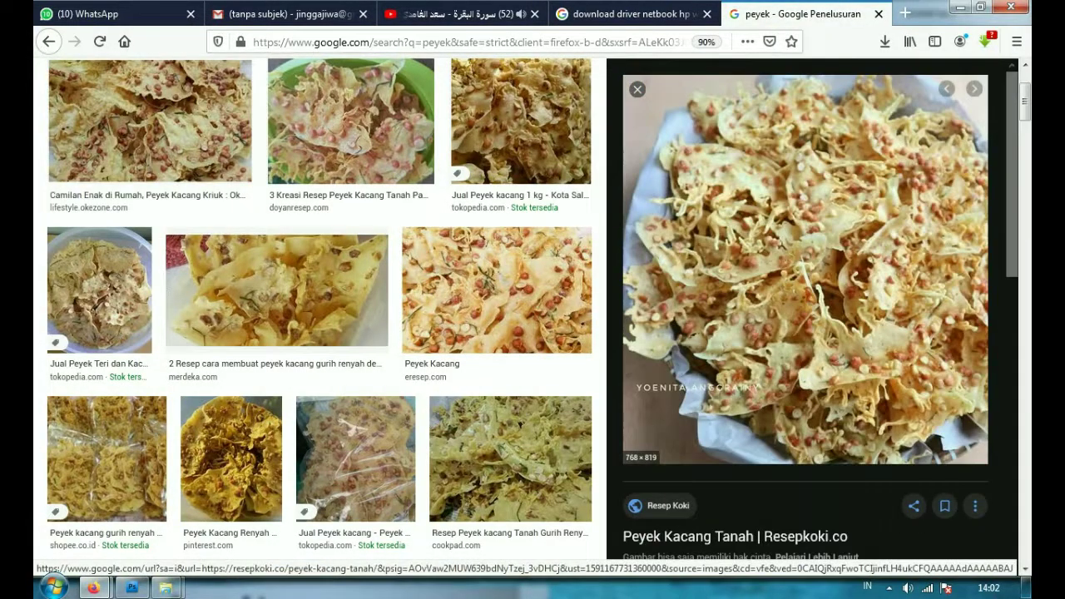
pyautogui.rightClick(756, 261)
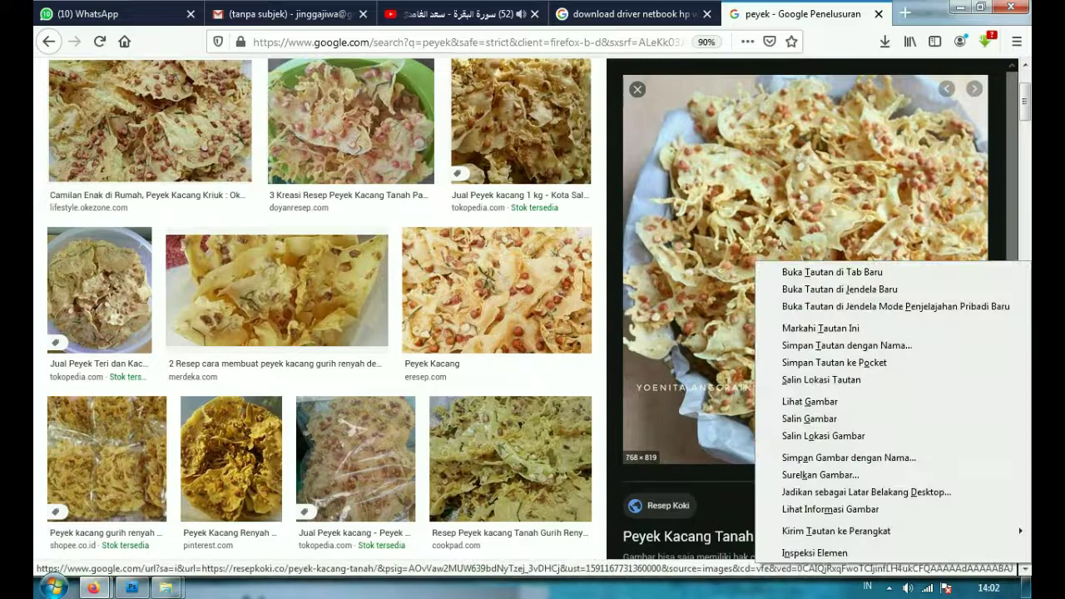
pyautogui.click(810, 401)
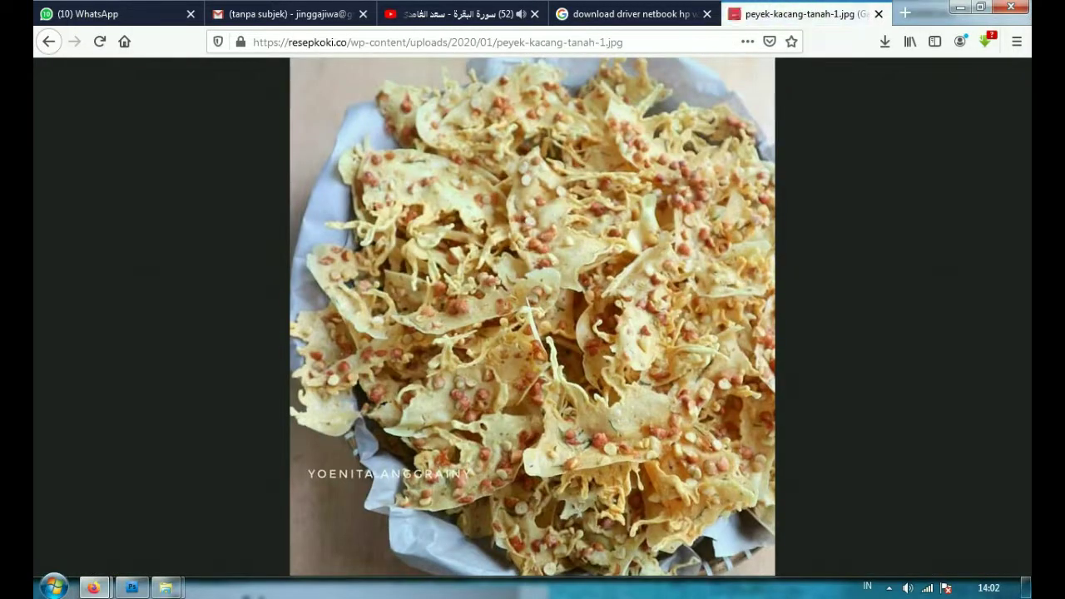
pyautogui.click(48, 41)
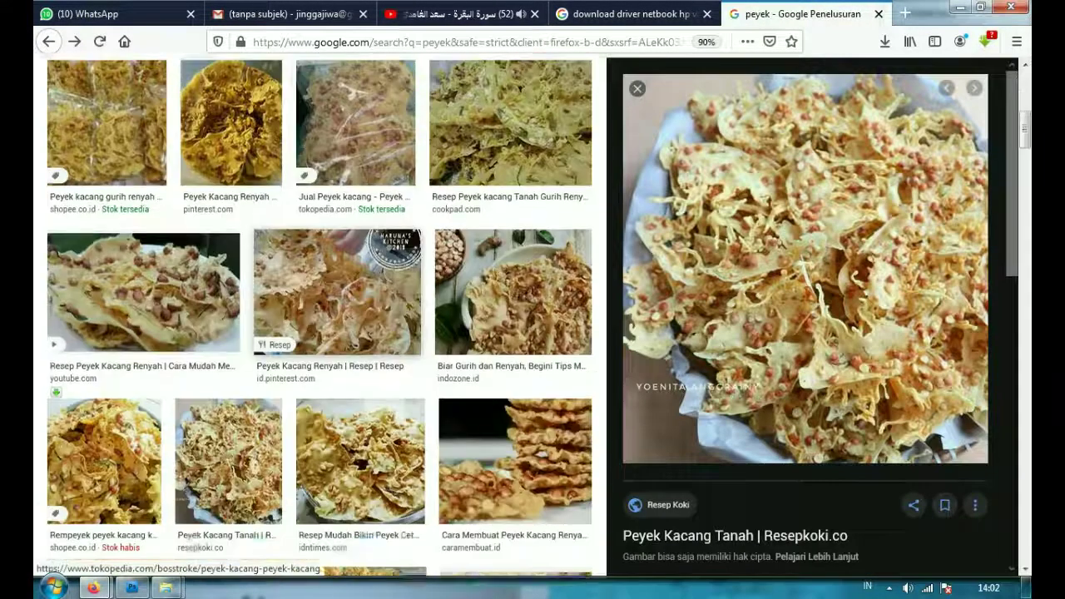
# Step: Copy another full-size peyek cracker image and return to the Photoshop banner
pyautogui.scroll(-1, 316, 316)
pyautogui.click(143, 212)
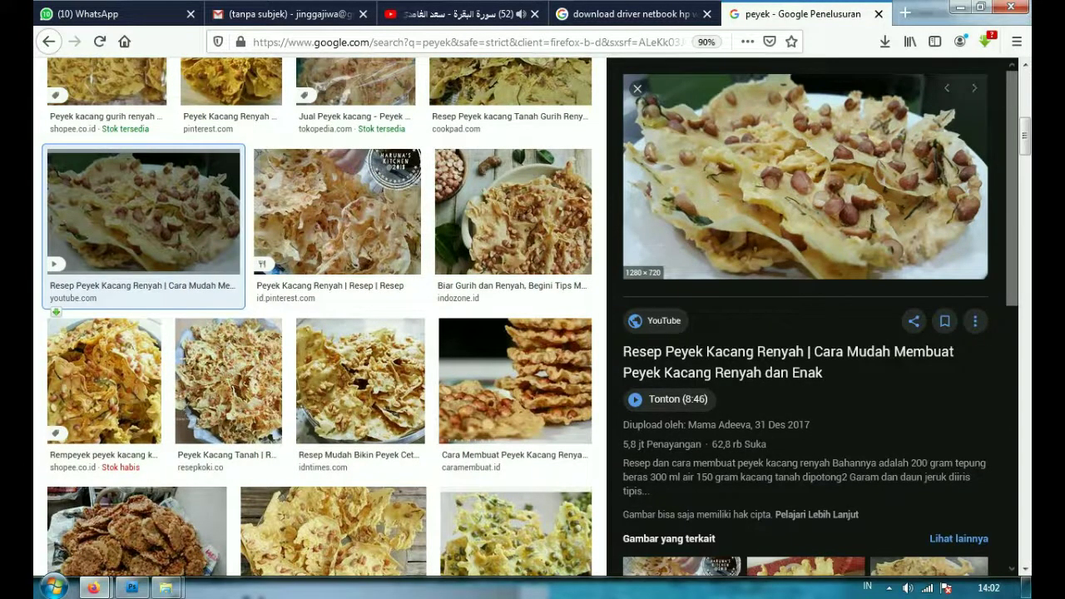
pyautogui.rightClick(754, 218)
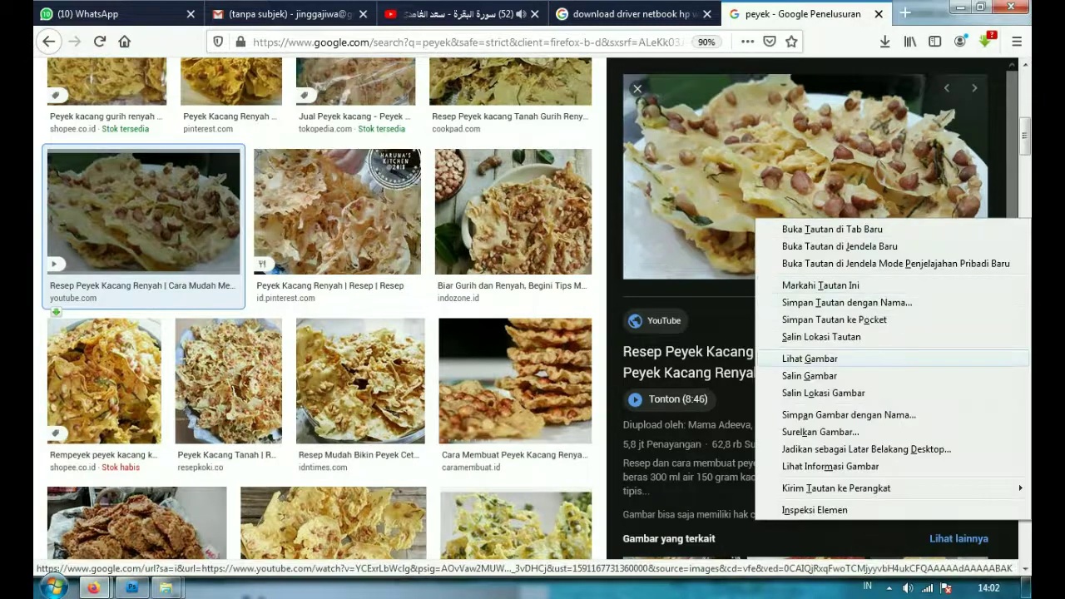
pyautogui.click(809, 358)
pyautogui.rightClick(470, 263)
pyautogui.press('Escape')
pyautogui.click(133, 587)
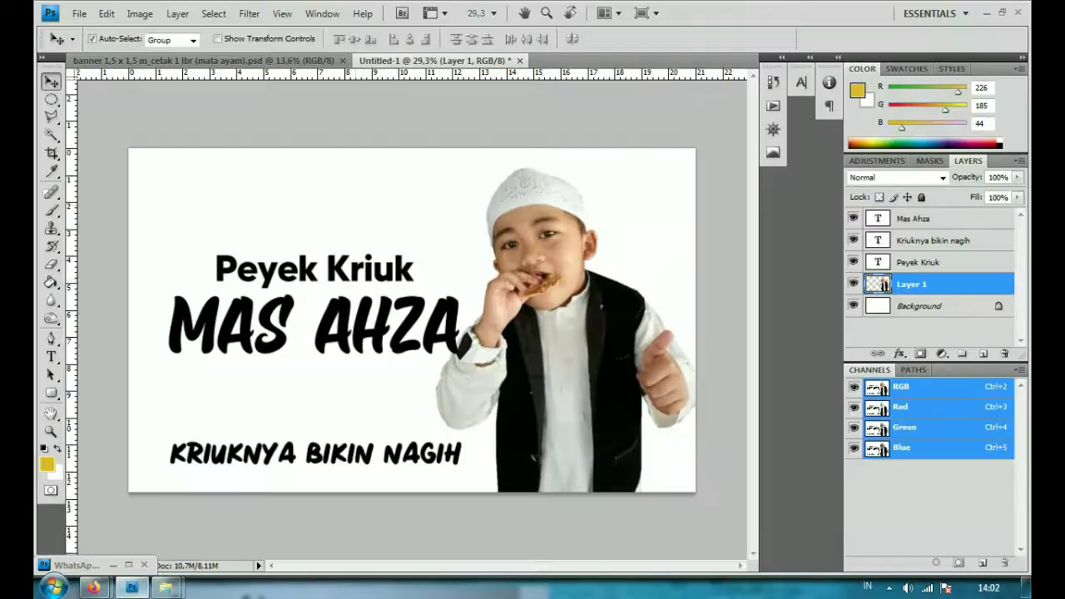
# Step: Paste the peyek photo into the banner and move it toward the top-left
pyautogui.click(924, 329)
pyautogui.hotkey('ctrl', 'v')
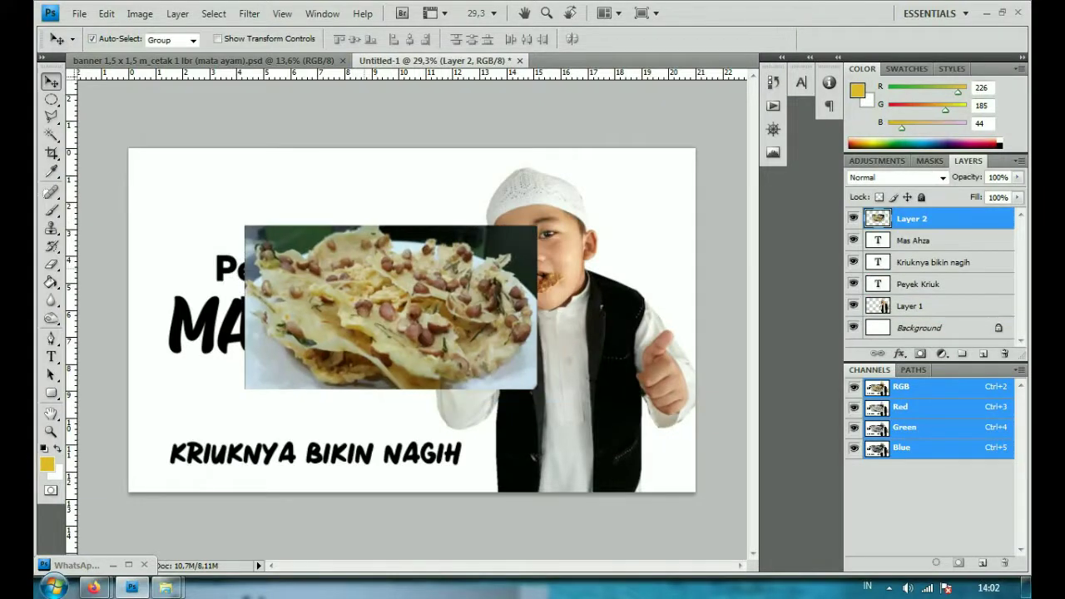
pyautogui.moveTo(409, 321)
pyautogui.mouseDown()
pyautogui.moveTo(276, 232)
pyautogui.moveTo(342, 287)
pyautogui.moveTo(344, 408)
pyautogui.moveTo(331, 175)
pyautogui.mouseUp()
# Step: Move the Mas Ahza and Peyek Kriuk titles down below the photo and enlarge them slightly
pyautogui.click(915, 240)
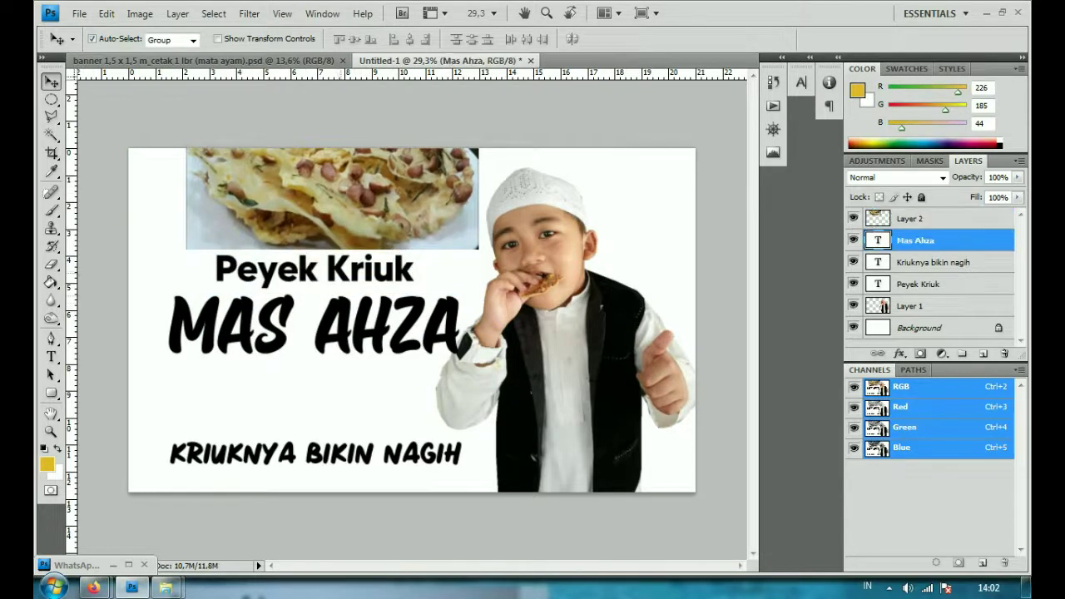
pyautogui.keyDown('ctrl'); pyautogui.click(921, 284); pyautogui.keyUp('ctrl')
pyautogui.moveTo(313, 324); pyautogui.dragTo(313, 366)
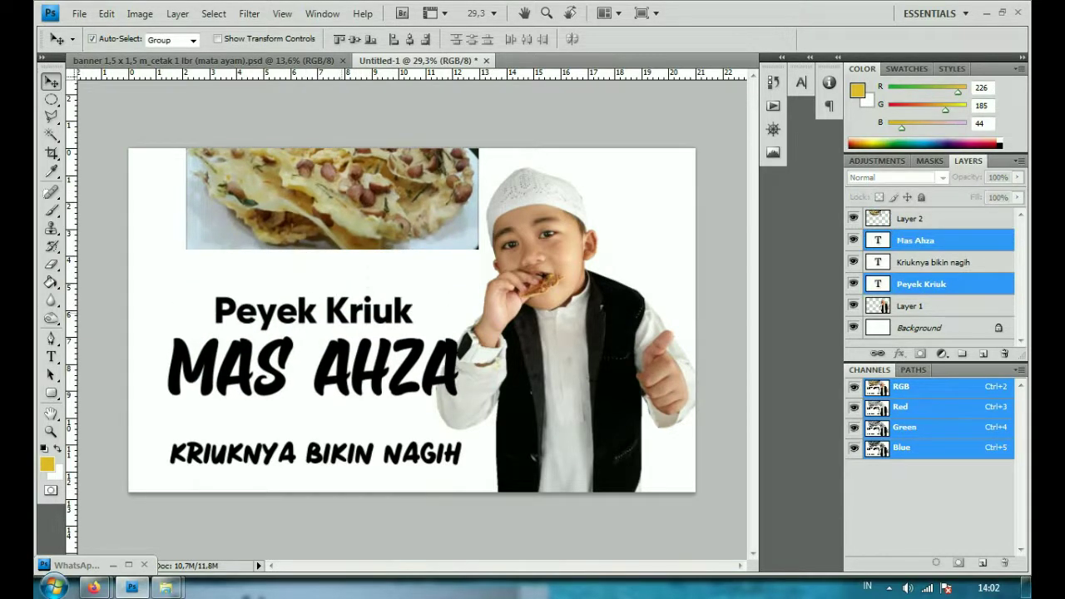
pyautogui.hotkey('ctrl', 't')
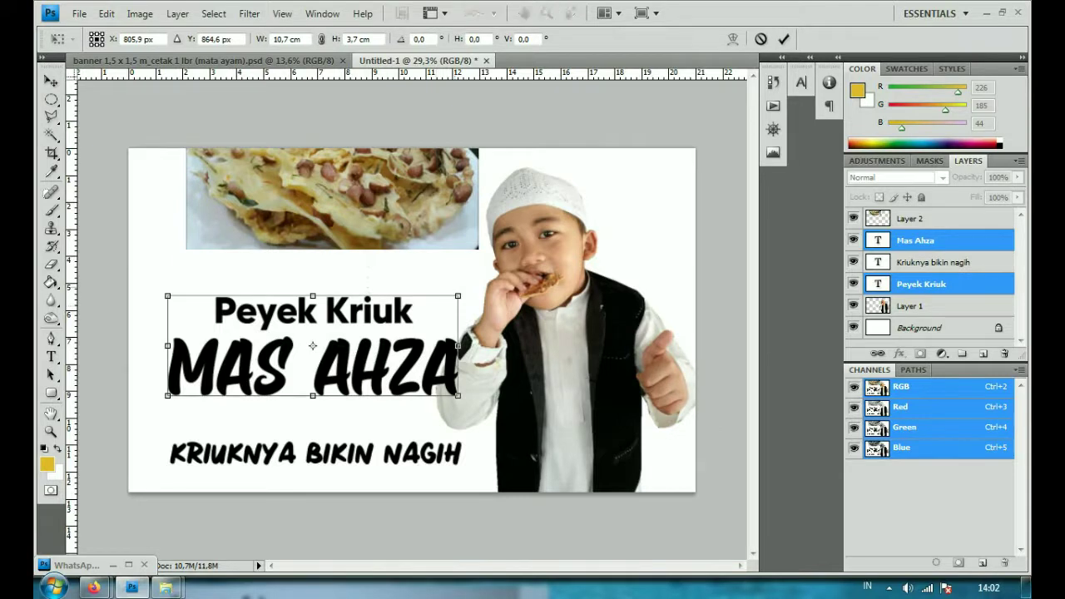
pyautogui.moveTo(458, 395); pyautogui.dragTo(463, 396)
pyautogui.press('Return')
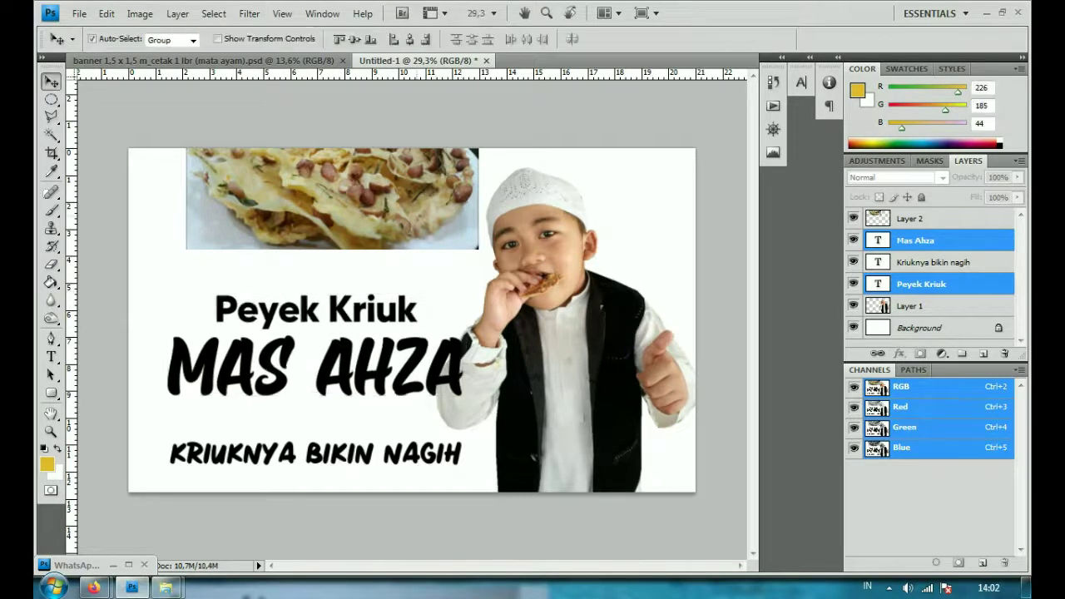
# Step: Enlarge the peyek photo into the top-left corner and send it behind the titles and boy
pyautogui.moveTo(328, 200); pyautogui.dragTo(329, 237)
pyautogui.hotkey('ctrl', 't')
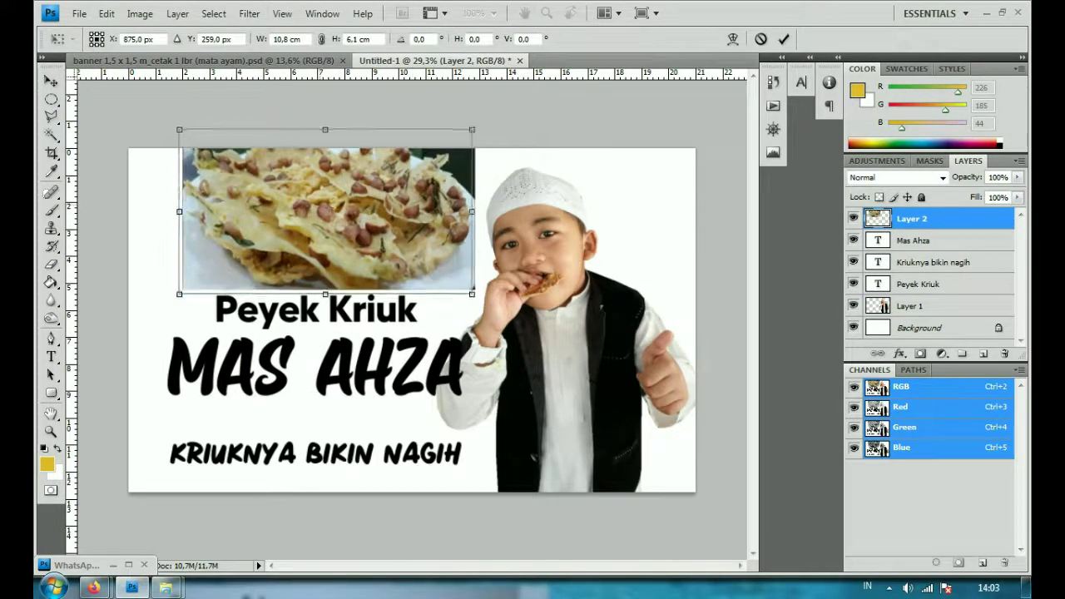
pyautogui.moveTo(326, 199); pyautogui.dragTo(275, 231)
pyautogui.moveTo(421, 313); pyautogui.dragTo(550, 385)
pyautogui.press('Return')
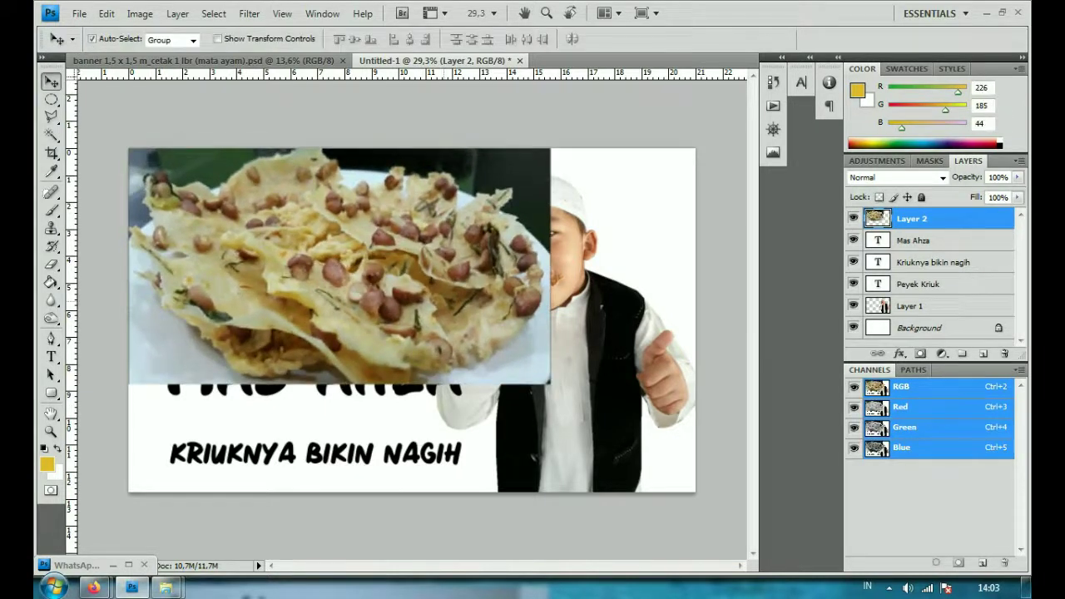
pyautogui.hotkey('ctrl', '[')
pyautogui.hotkey('ctrl', '[')
pyautogui.hotkey('ctrl', '[')
pyautogui.hotkey('ctrl', '[')
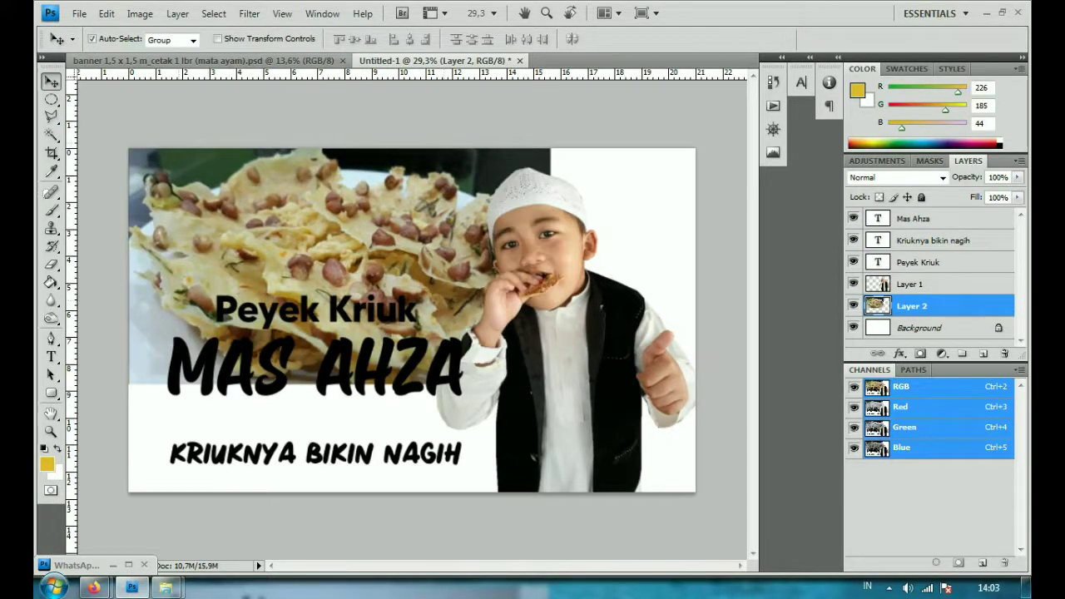
# Step: Try erasing the photo's dark corner and enlarging it further, undoing both changes
pyautogui.press('e')
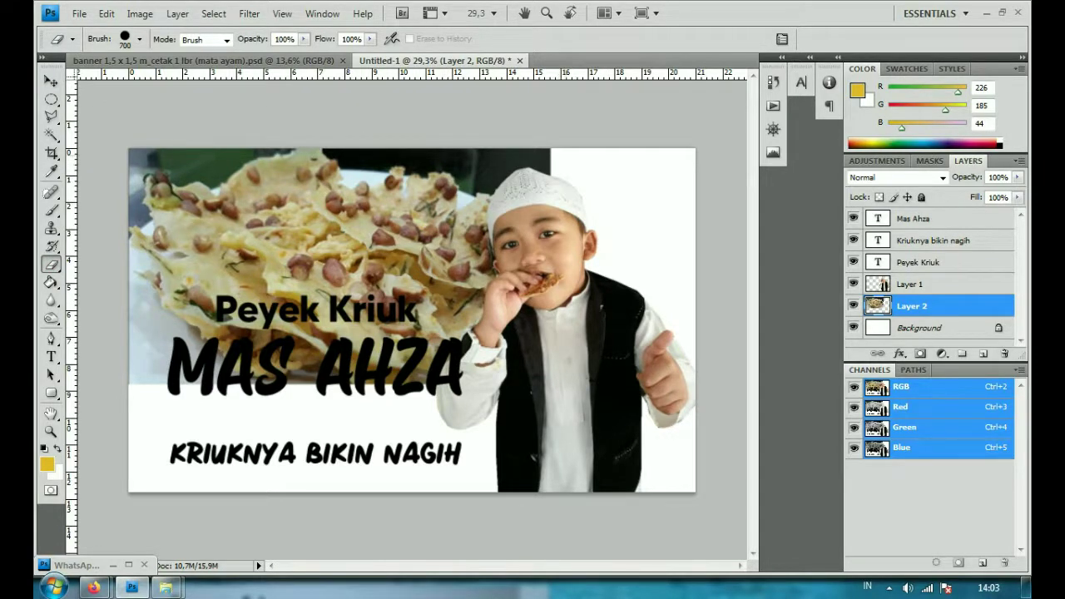
pyautogui.click(574, 162)
pyautogui.hotkey('ctrl', 'z')
pyautogui.press('v')
pyautogui.scroll(-2, 412, 320)
pyautogui.hotkey('ctrl', 't')
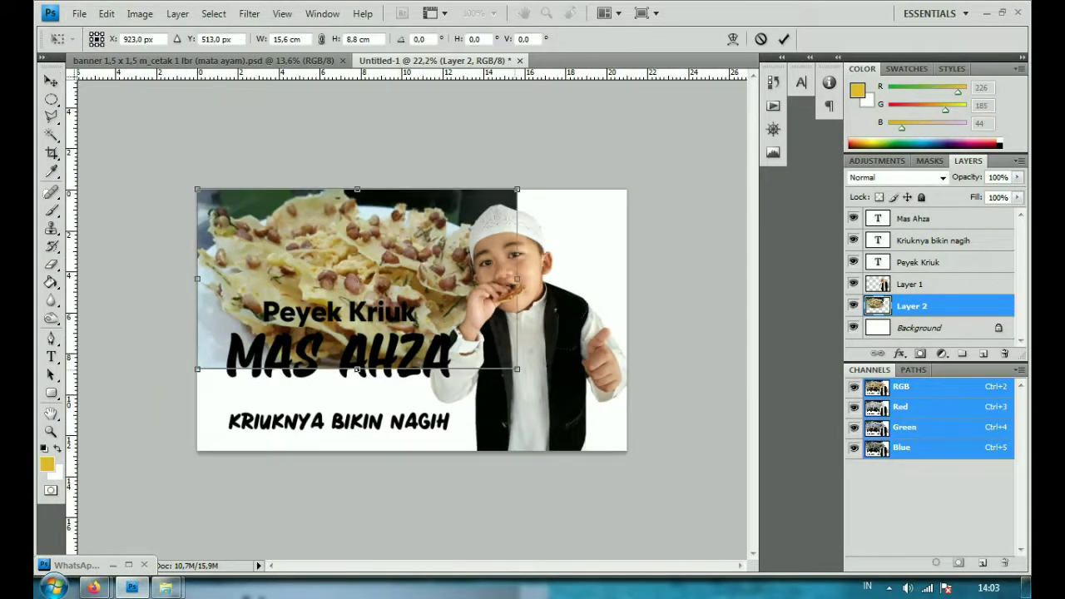
pyautogui.moveTo(517, 368); pyautogui.dragTo(530, 379)
pyautogui.press('Return')
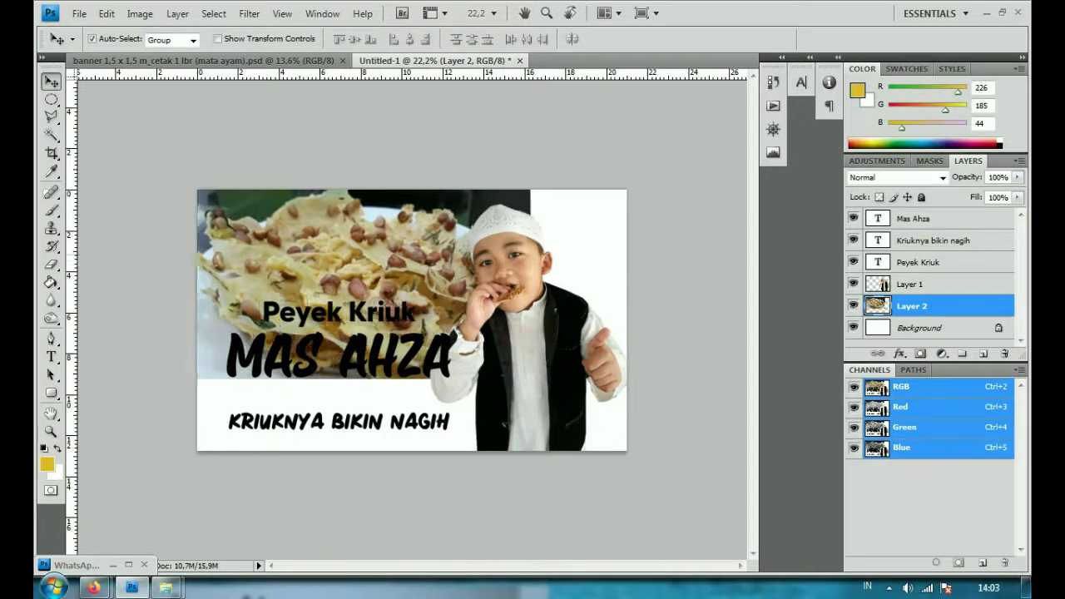
pyautogui.hotkey('ctrl', 'z')
# Step: Fade the peyek photo's dark band and lower edge into white with a large soft eraser
pyautogui.press('e')
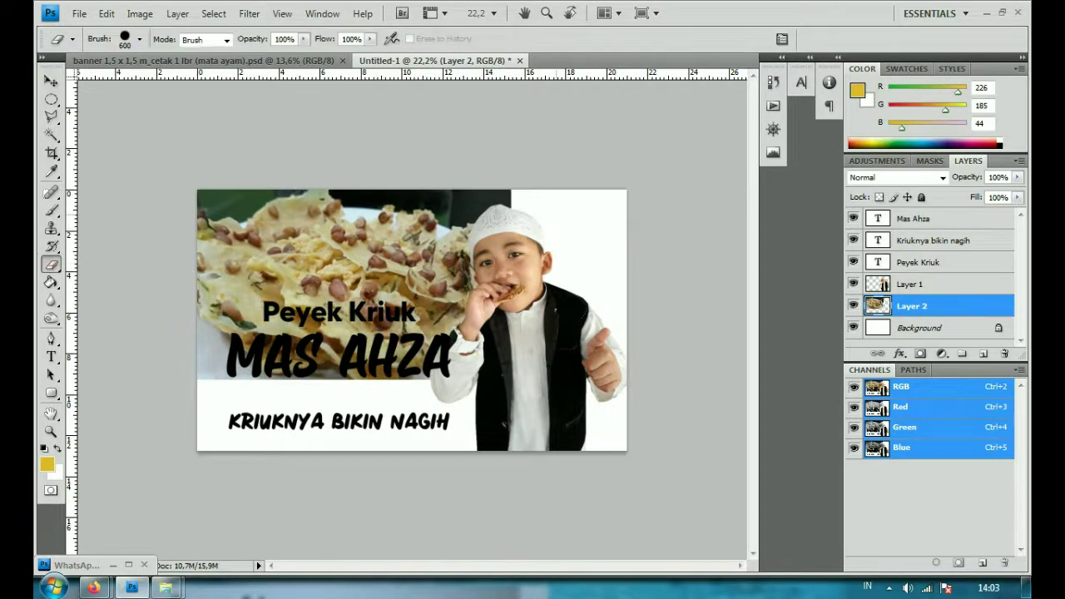
pyautogui.rightClick(561, 205)
pyautogui.click(708, 341)
pyautogui.press('Return')
pyautogui.click(478, 212)
pyautogui.click(487, 208)
pyautogui.click(470, 207)
pyautogui.moveTo(416, 408); pyautogui.dragTo(208, 399)
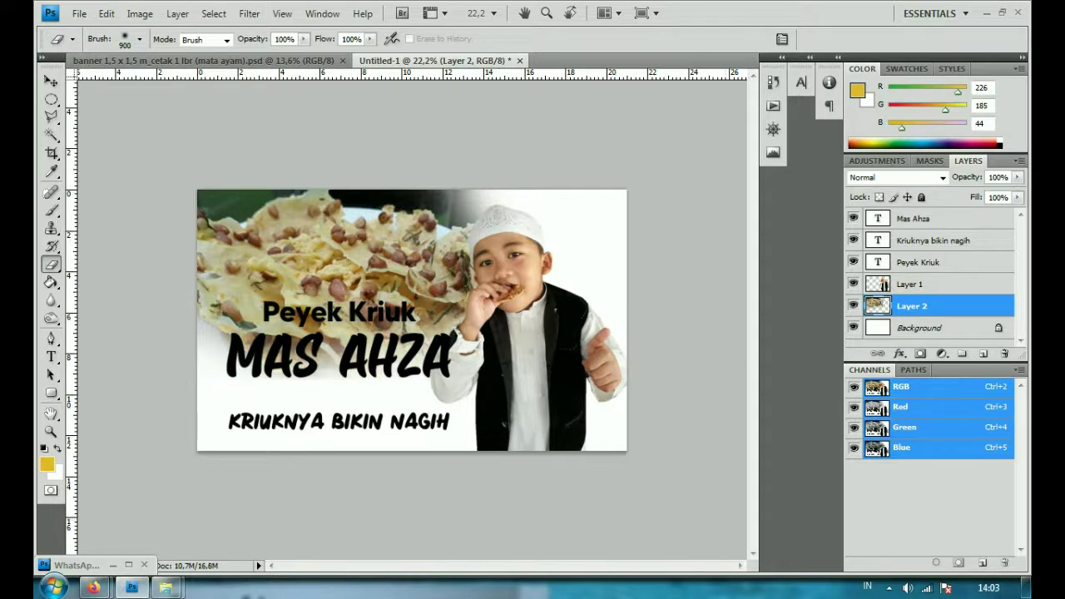
# Step: Brighten the peyek photo with a Curves midtone lift and a Levels adjustment
pyautogui.hotkey('ctrl', 'm')
pyautogui.moveTo(798, 271); pyautogui.dragTo(797, 257)
pyautogui.press('Return')
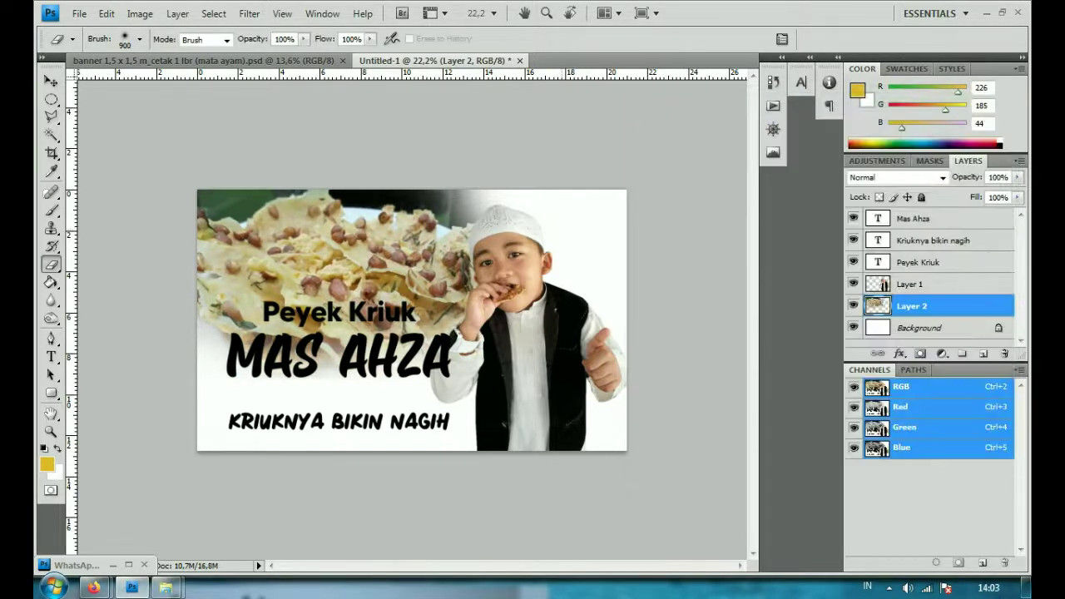
pyautogui.hotkey('ctrl', 'l')
pyautogui.moveTo(533, 234)
pyautogui.mouseDown()
pyautogui.moveTo(566, 234)
pyautogui.moveTo(557, 233)
pyautogui.mouseUp()
pyautogui.moveTo(645, 233); pyautogui.dragTo(629, 234)
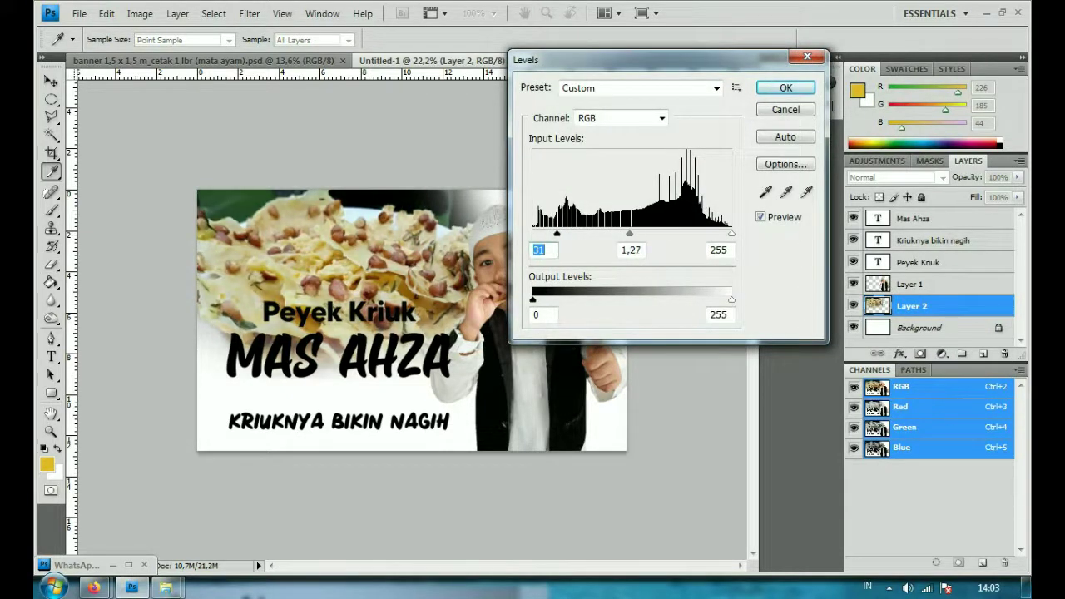
pyautogui.moveTo(707, 234); pyautogui.dragTo(695, 233)
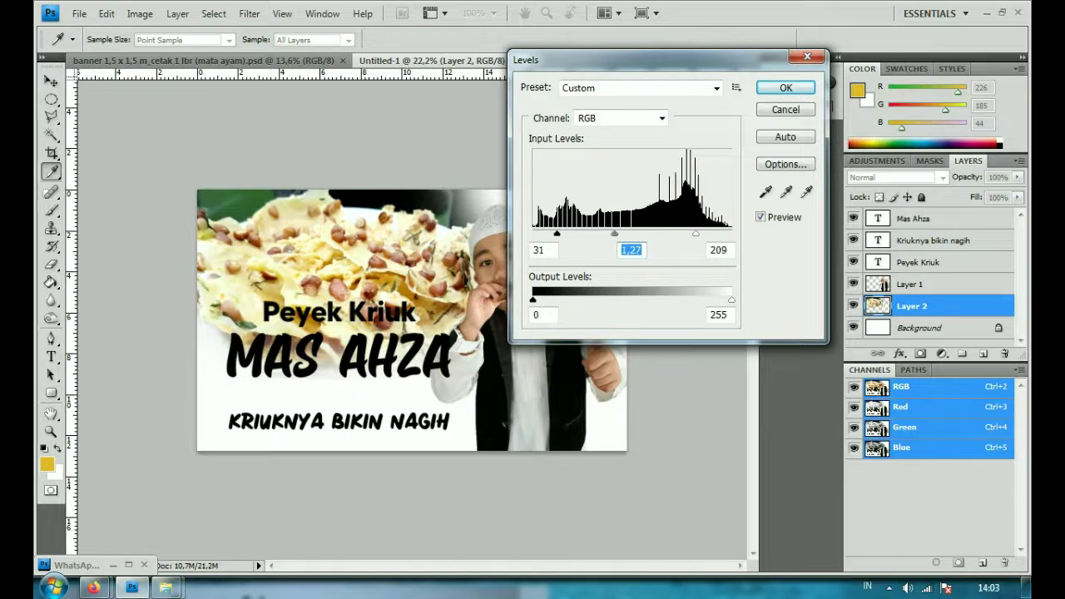
pyautogui.press('Return')
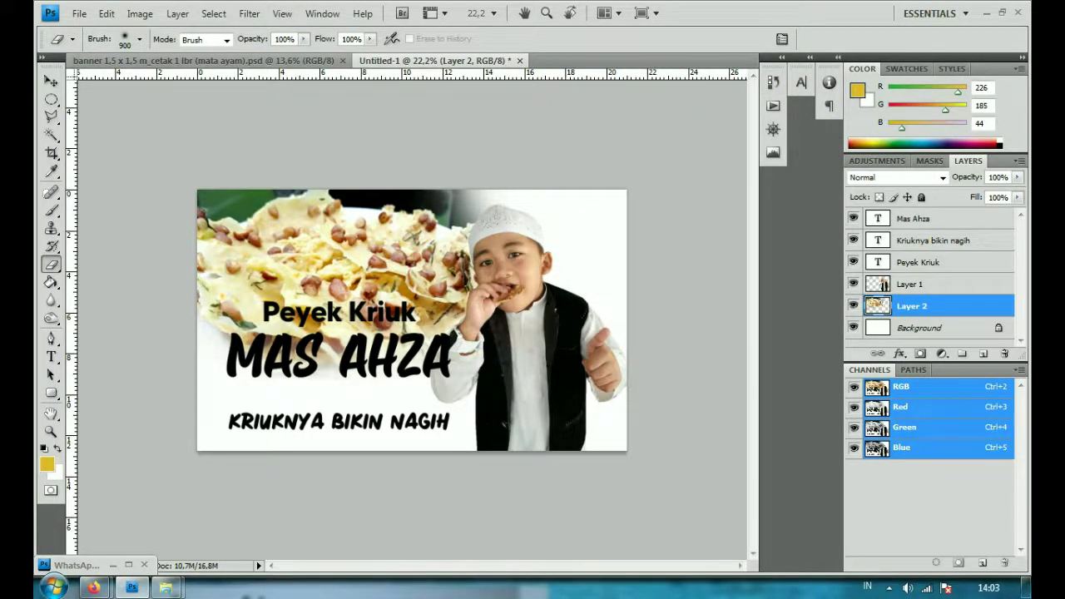
# Step: Fit the whole banner in the window and nudge the boy slightly right
pyautogui.click(51, 81)
pyautogui.hotkey('ctrl', '0')
pyautogui.moveTo(582, 375); pyautogui.dragTo(584, 369)
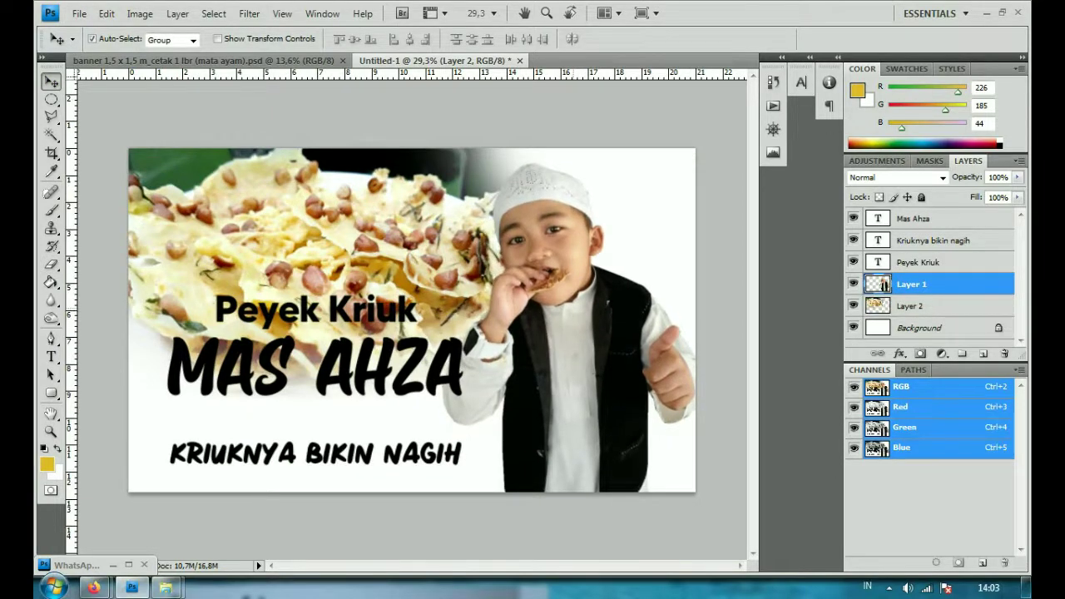
# Step: Set the foreground colour to the soft yellow eecf86
pyautogui.scroll(-2, 412, 321)
pyautogui.scroll(2, 412, 320)
pyautogui.scroll(-1, 412, 320)
pyautogui.click(47, 464)
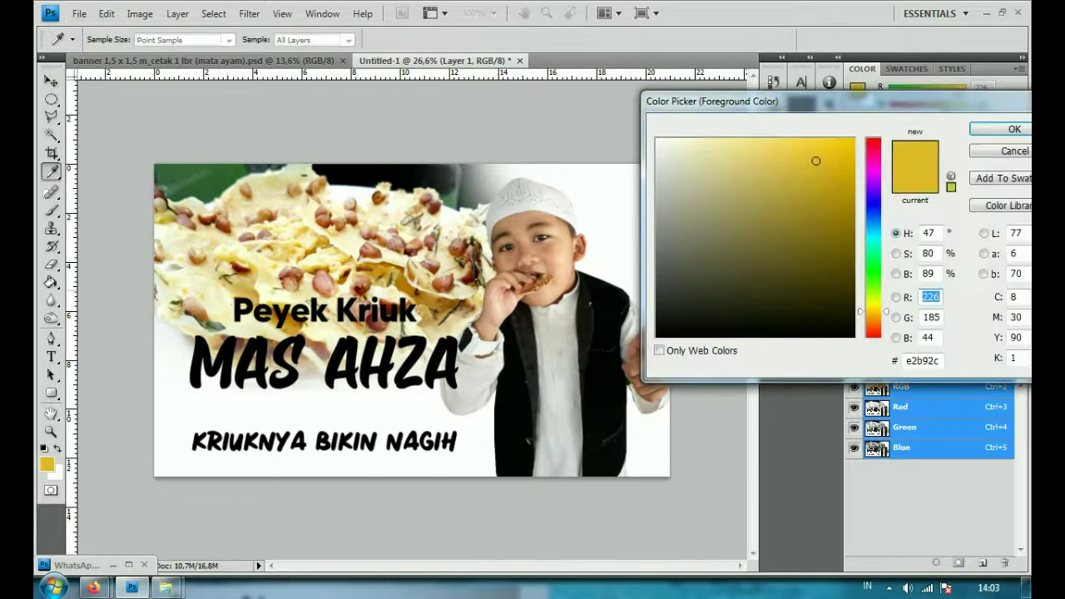
pyautogui.moveTo(816, 161); pyautogui.dragTo(785, 176)
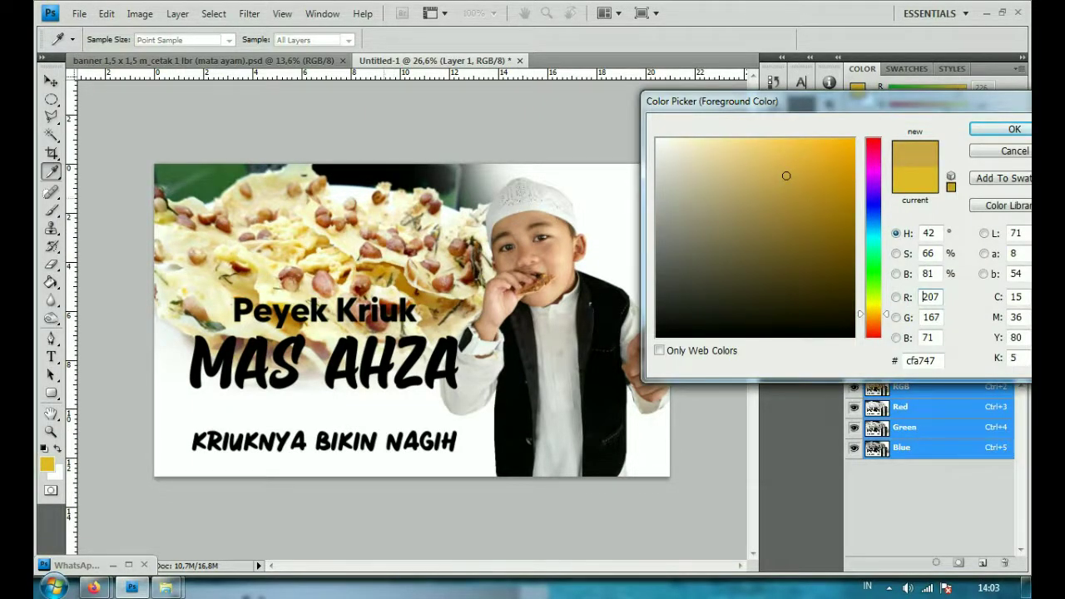
pyautogui.click(684, 139)
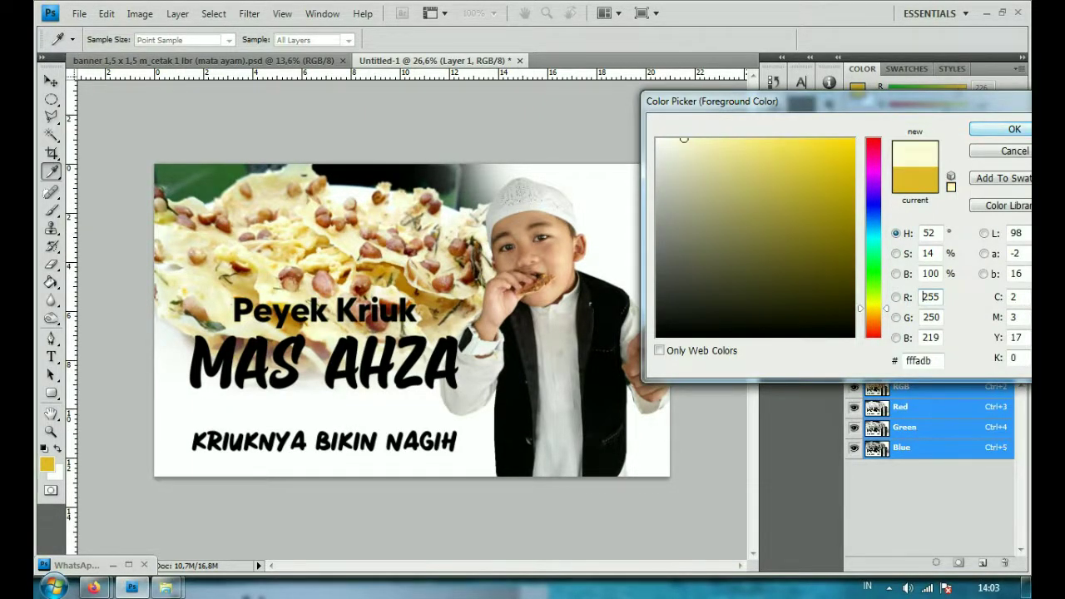
pyautogui.click(332, 250)
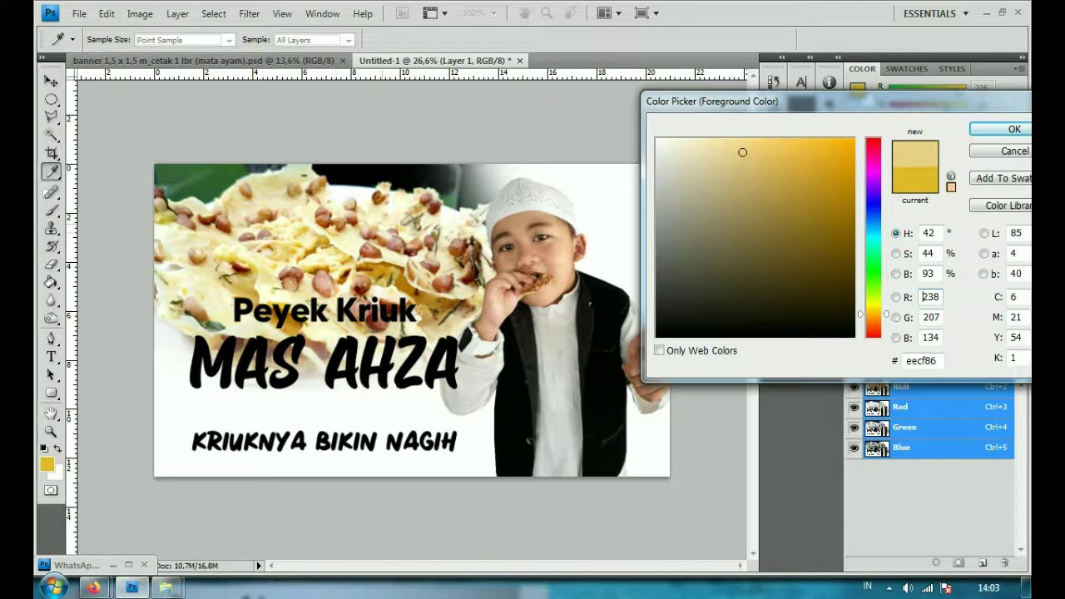
pyautogui.click(1015, 129)
# Step: Try filling Layer 1 with yellow and restacking it around the photo, then undo the fill
pyautogui.press('v')
pyautogui.press('g')
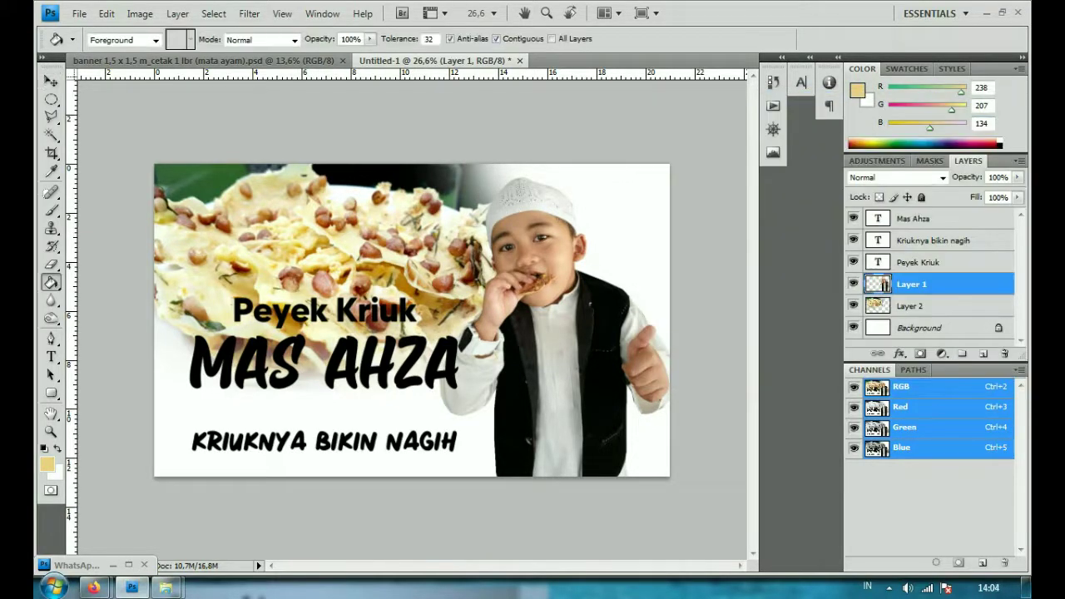
pyautogui.click(395, 323)
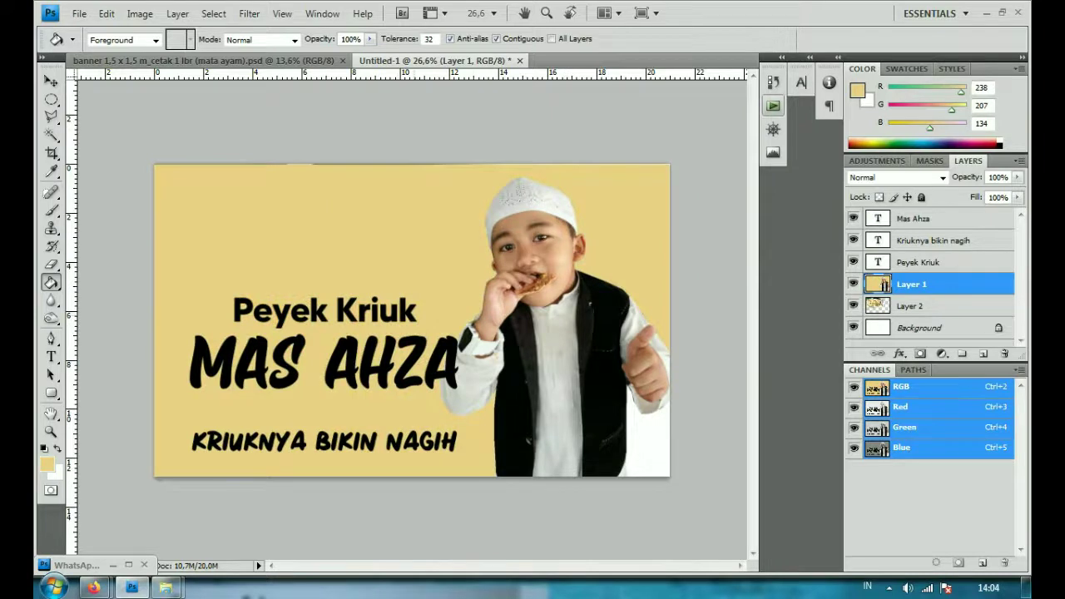
pyautogui.hotkey('ctrl', '[')
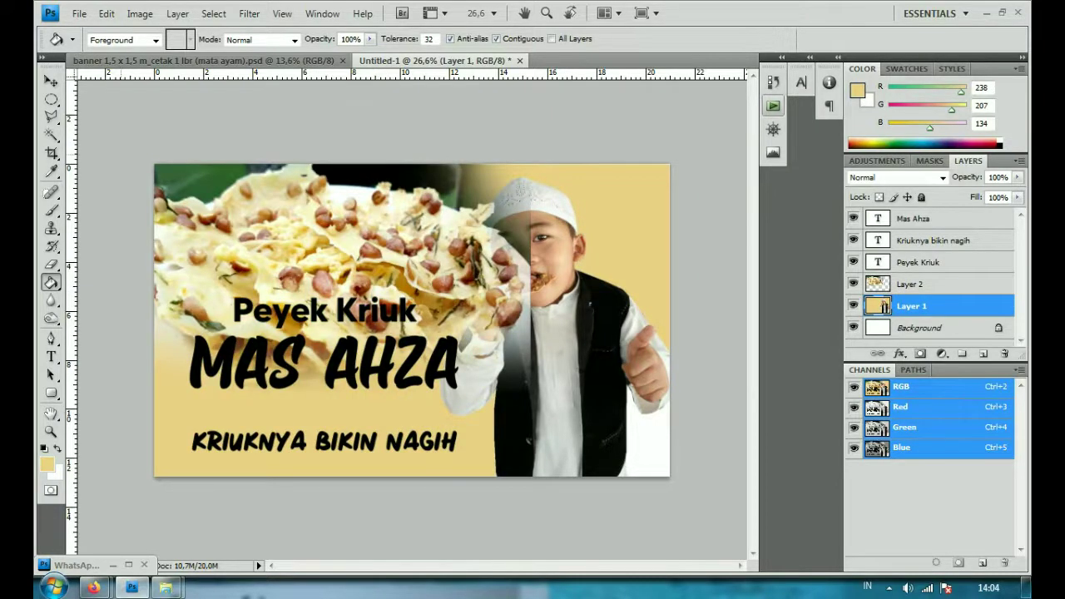
pyautogui.press('v')
pyautogui.hotkey('alt', ']')
pyautogui.hotkey('ctrl', '[')
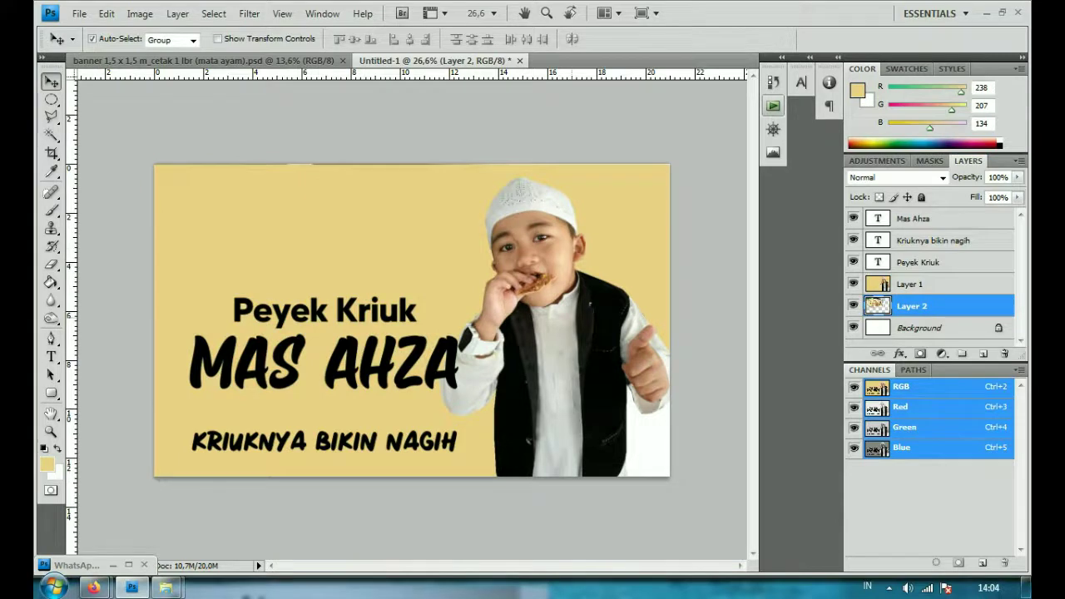
pyautogui.hotkey('alt', ']')
pyautogui.hotkey('ctrl', '[')
pyautogui.hotkey('ctrl', ']')
pyautogui.hotkey('ctrl', 'z')
# Step: Fill the Background layer with the yellow foreground colour
pyautogui.hotkey('alt', ',')
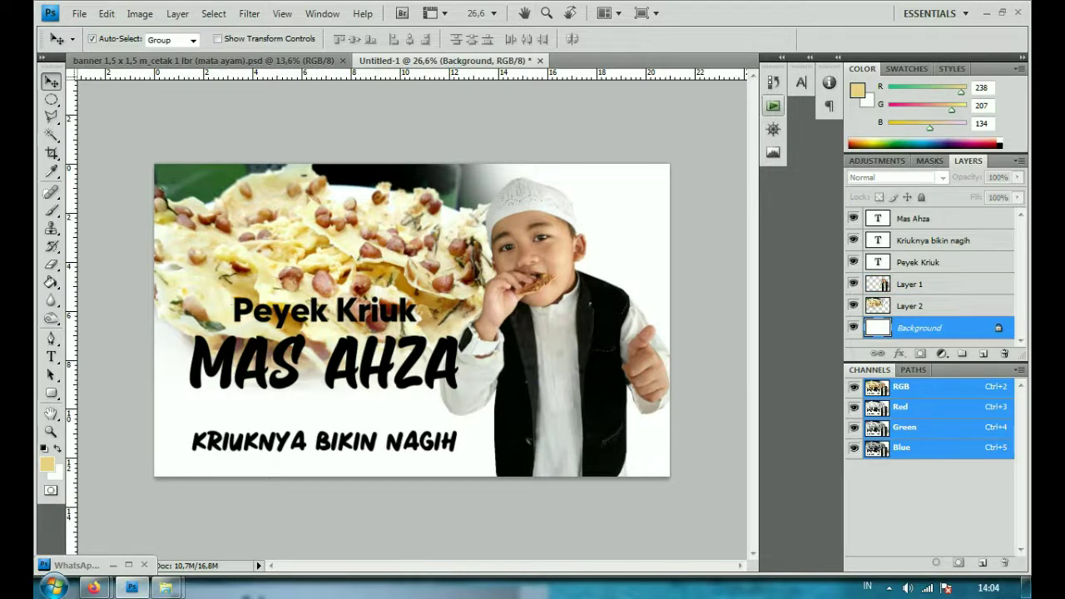
pyautogui.press('g')
pyautogui.hotkey('alt', 'BackSpace')
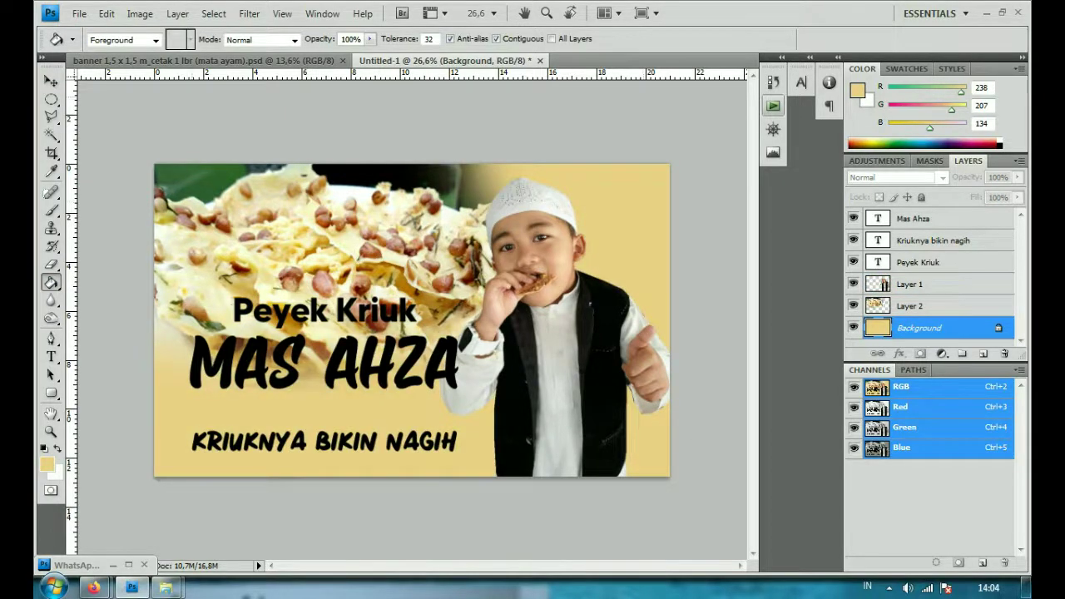
# Step: Brighten the boy on Layer 1 with a Curves midpoint lift and Levels 38 / 1.32 / 233
pyautogui.press('v')
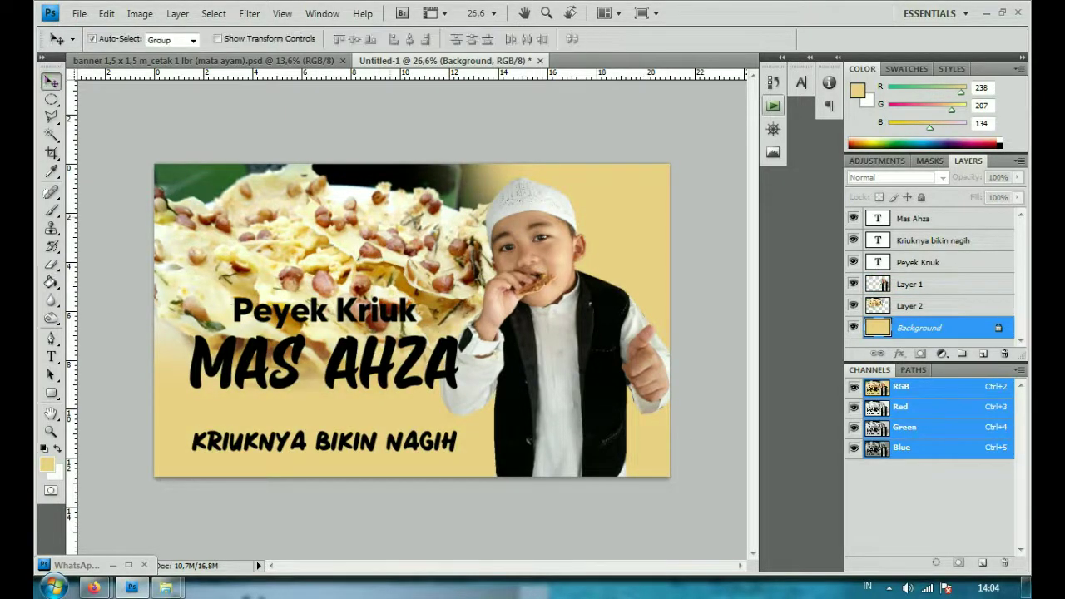
pyautogui.click(912, 306)
pyautogui.click(912, 283)
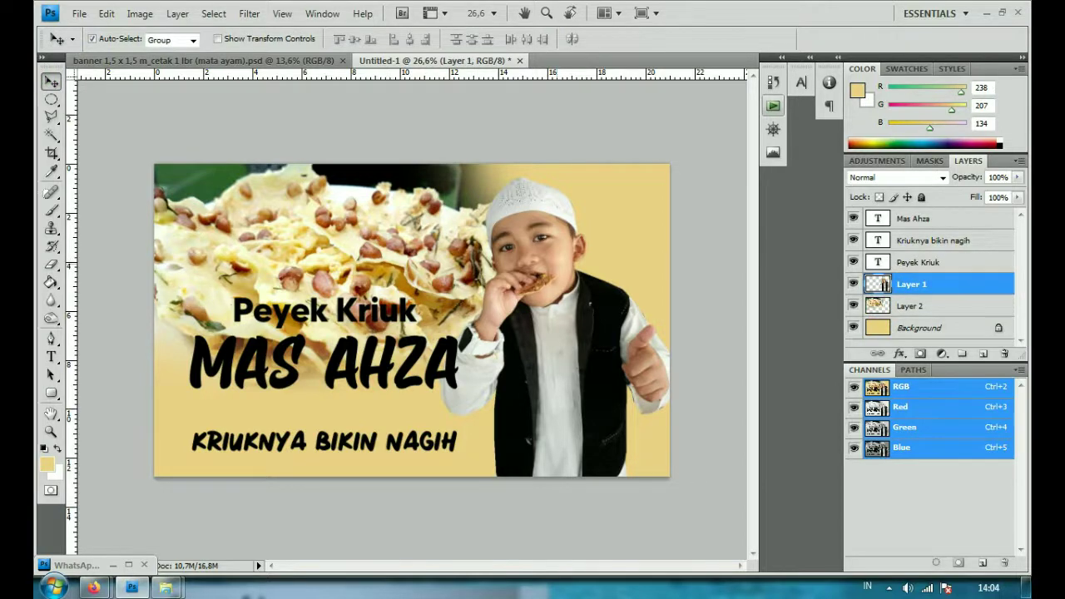
pyautogui.hotkey('ctrl', 'm')
pyautogui.moveTo(792, 257); pyautogui.dragTo(792, 263)
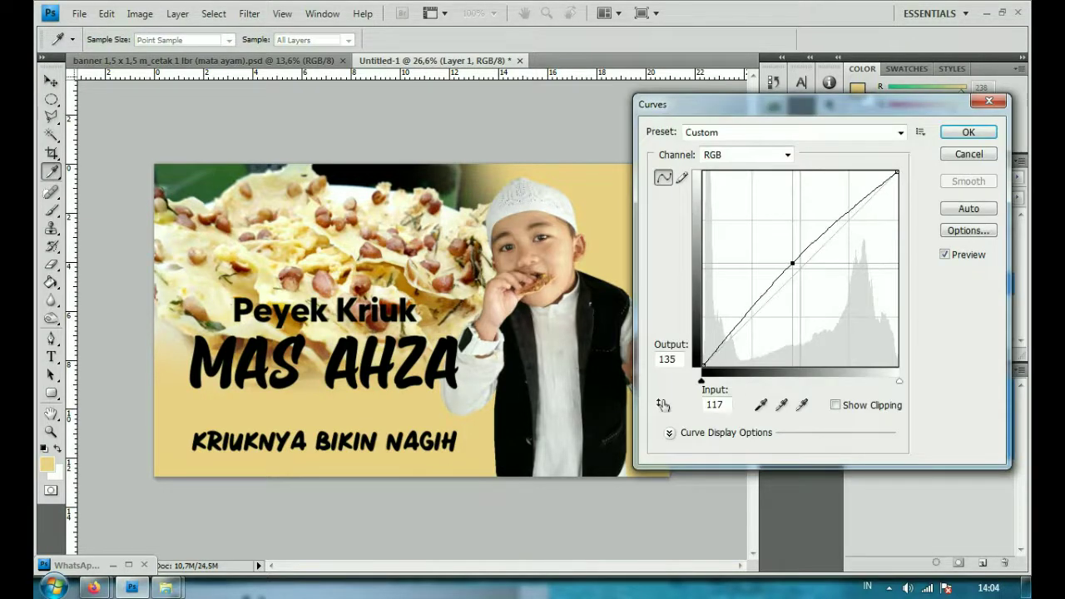
pyautogui.click(968, 131)
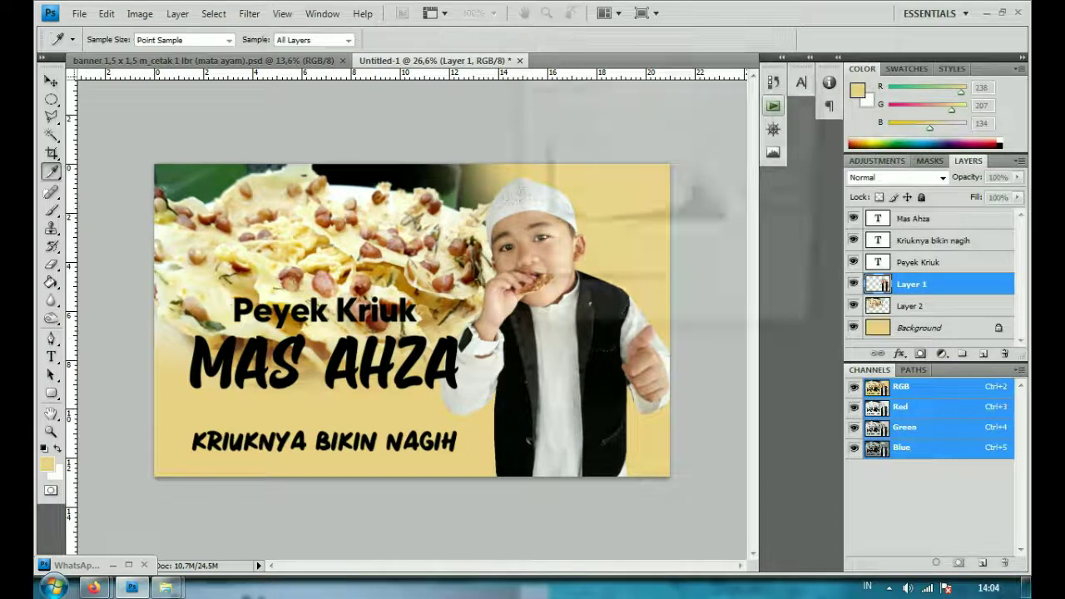
pyautogui.hotkey('ctrl', 'l')
pyautogui.moveTo(531, 223); pyautogui.dragTo(560, 223)
pyautogui.moveTo(582, 45); pyautogui.dragTo(740, 57)
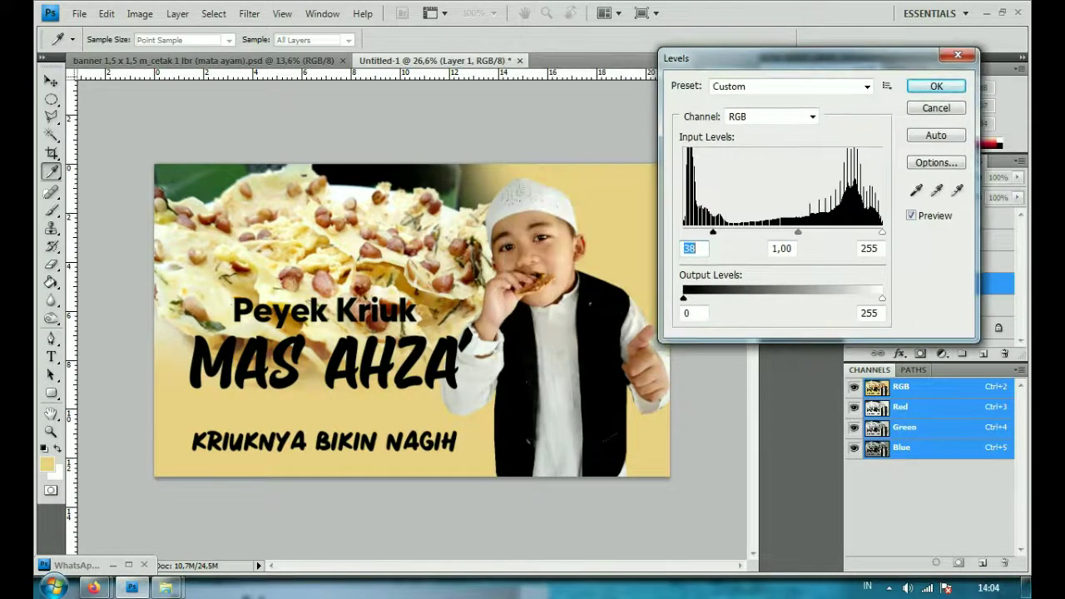
pyautogui.moveTo(789, 233); pyautogui.dragTo(781, 232)
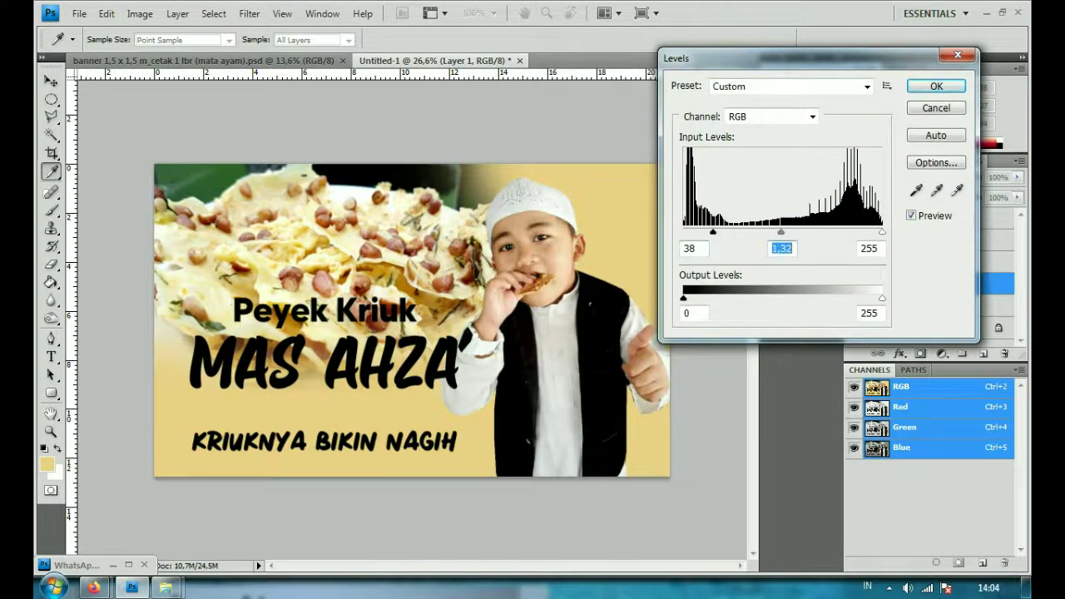
pyautogui.moveTo(868, 232); pyautogui.dragTo(864, 232)
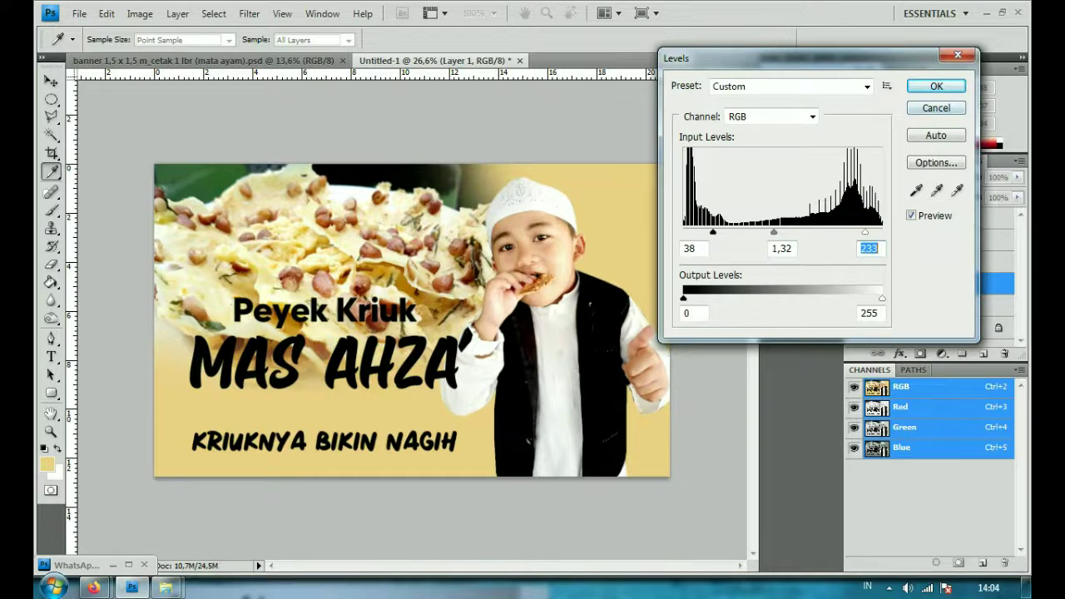
pyautogui.press('Return')
# Step: Change the MAS AHZA text colour to red
pyautogui.click(921, 262)
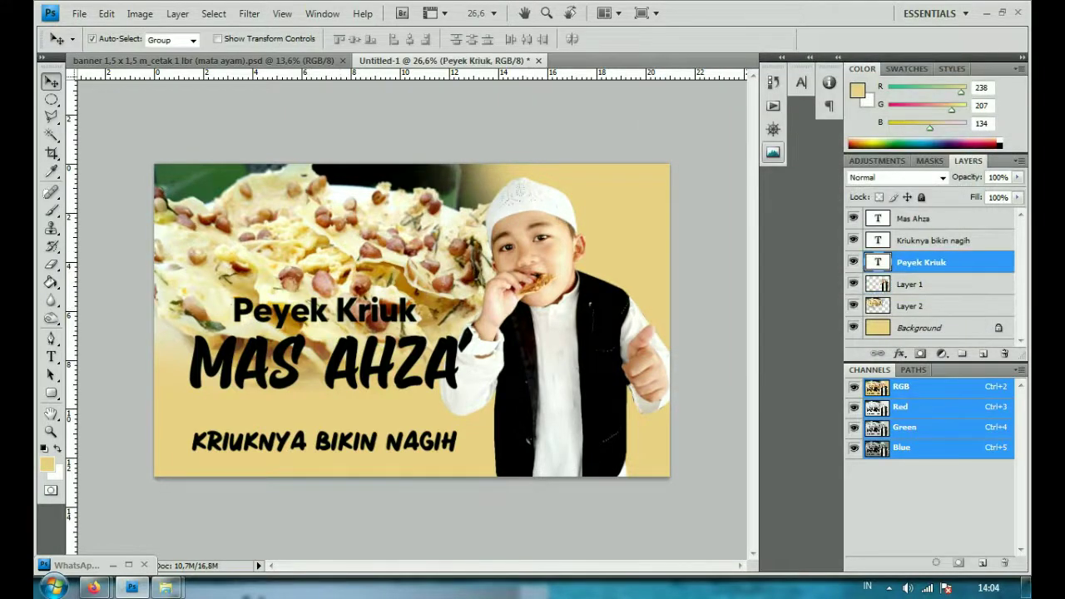
pyautogui.press('t')
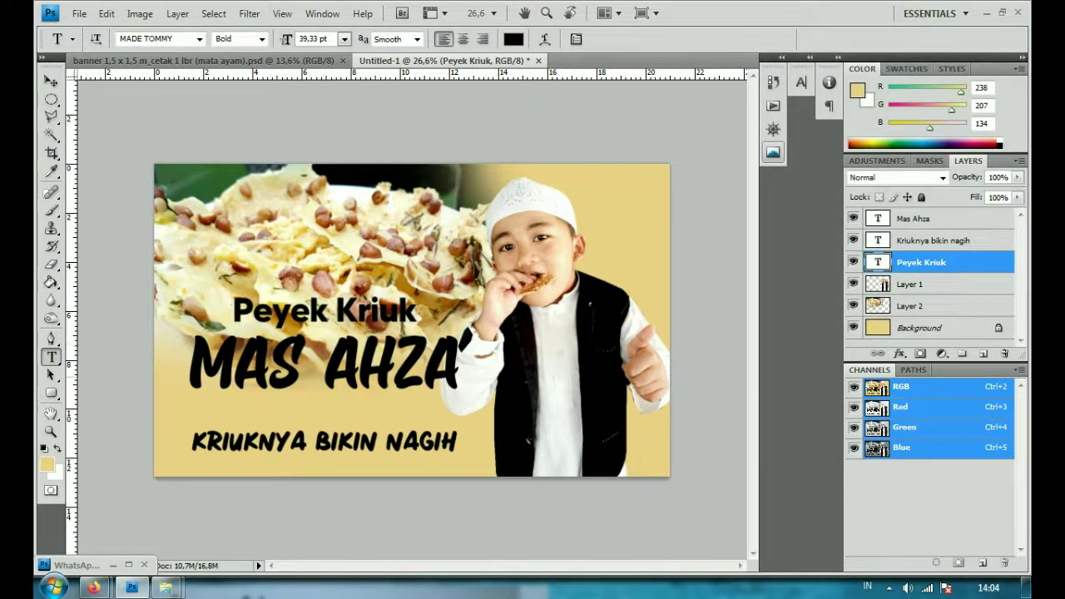
pyautogui.doubleClick(877, 218)
pyautogui.click(513, 39)
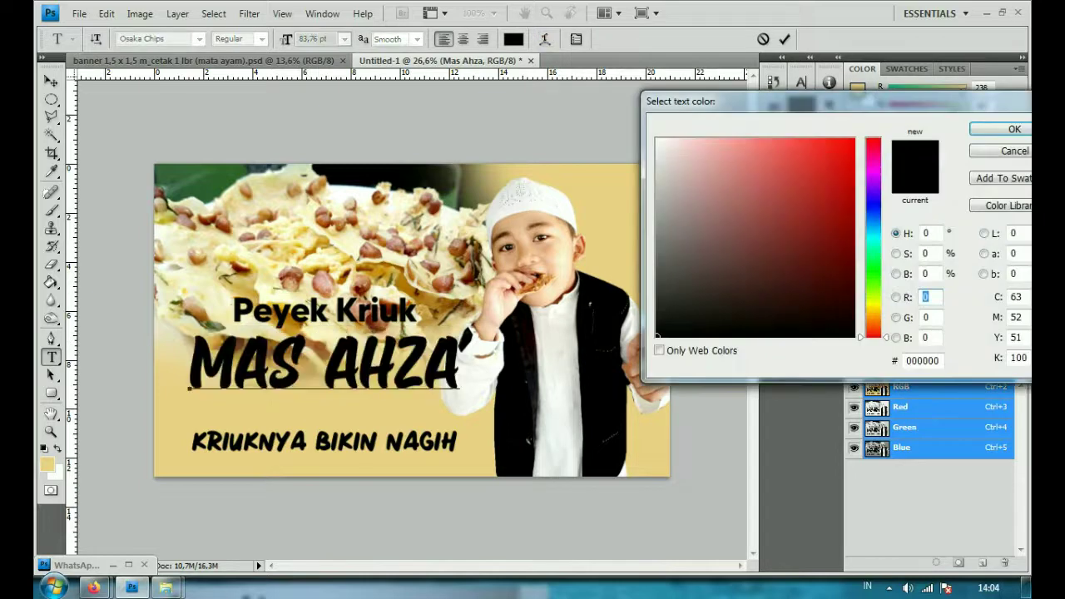
pyautogui.click(831, 181)
pyautogui.press('Return')
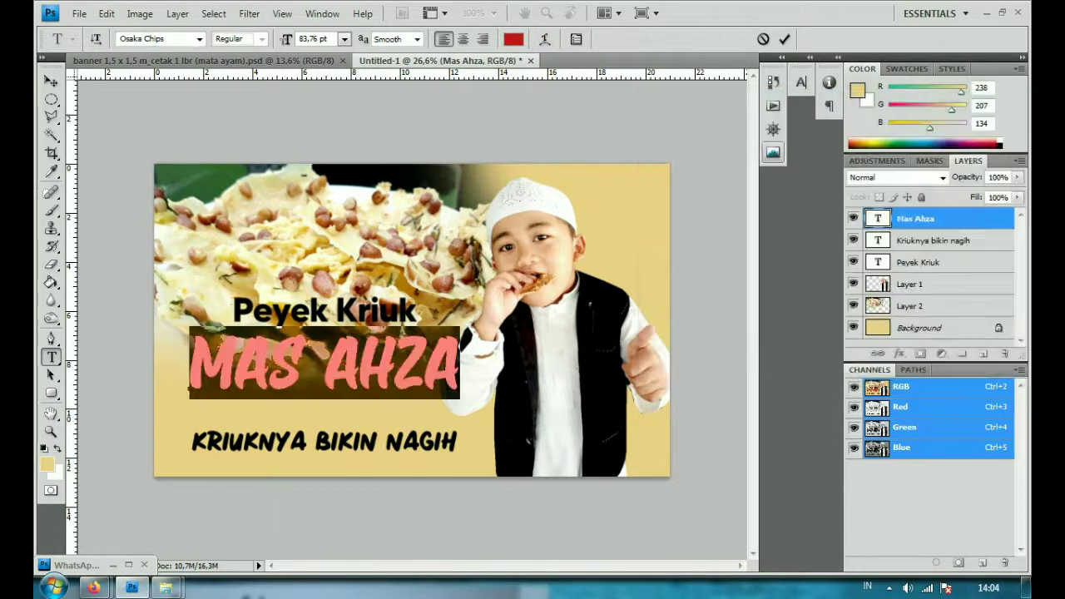
pyautogui.hotkey('ctrl', 'Return')
# Step: Add a white Stroke layer style of about 16 px to the Mas Ahza layer
pyautogui.rightClick(913, 218)
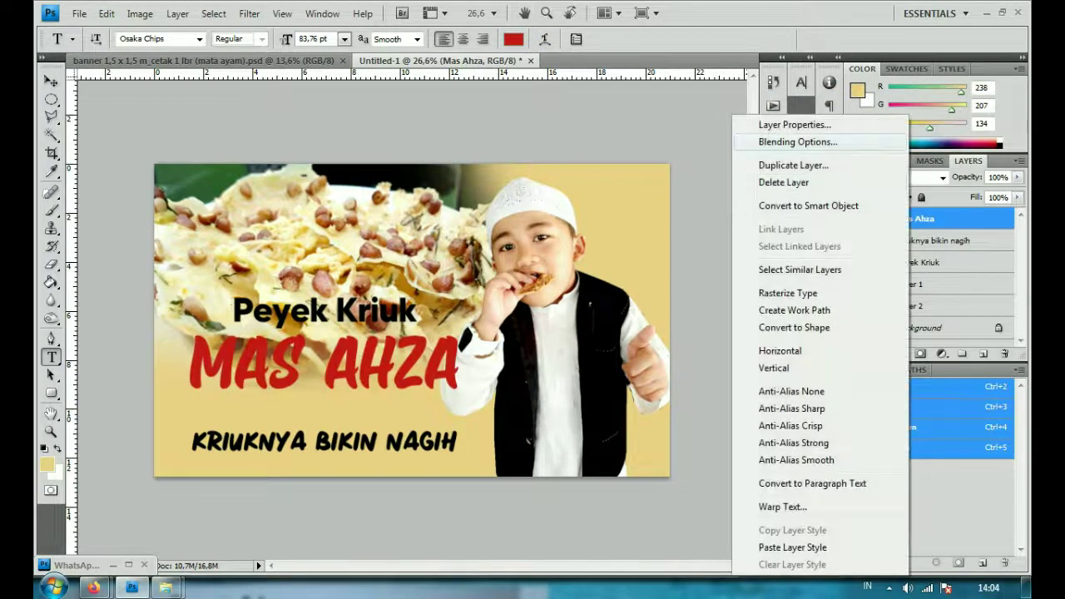
pyautogui.click(795, 141)
pyautogui.click(605, 355)
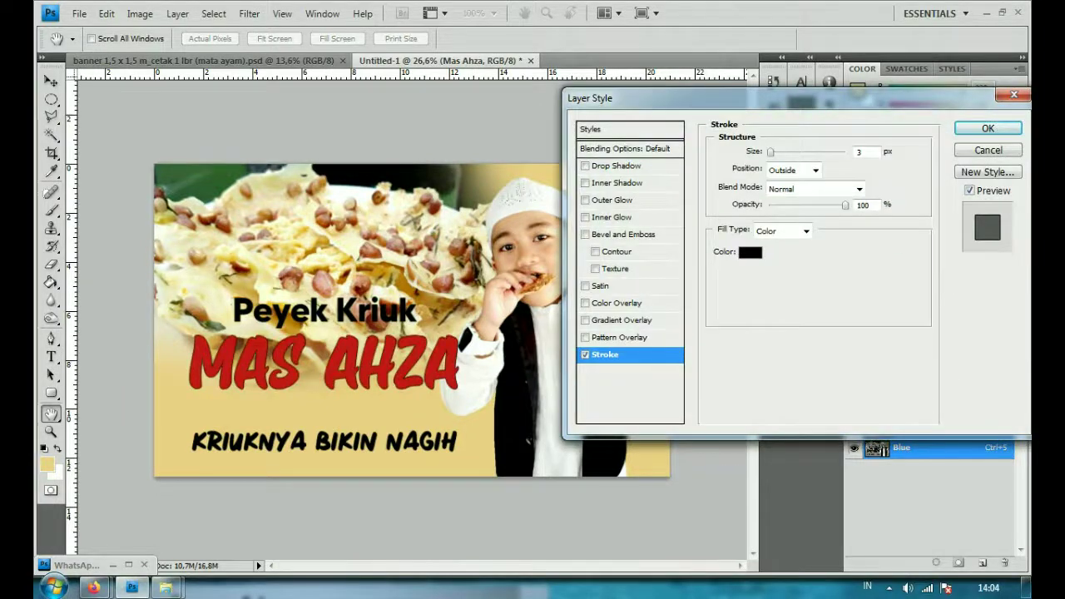
pyautogui.click(750, 251)
pyautogui.click(658, 140)
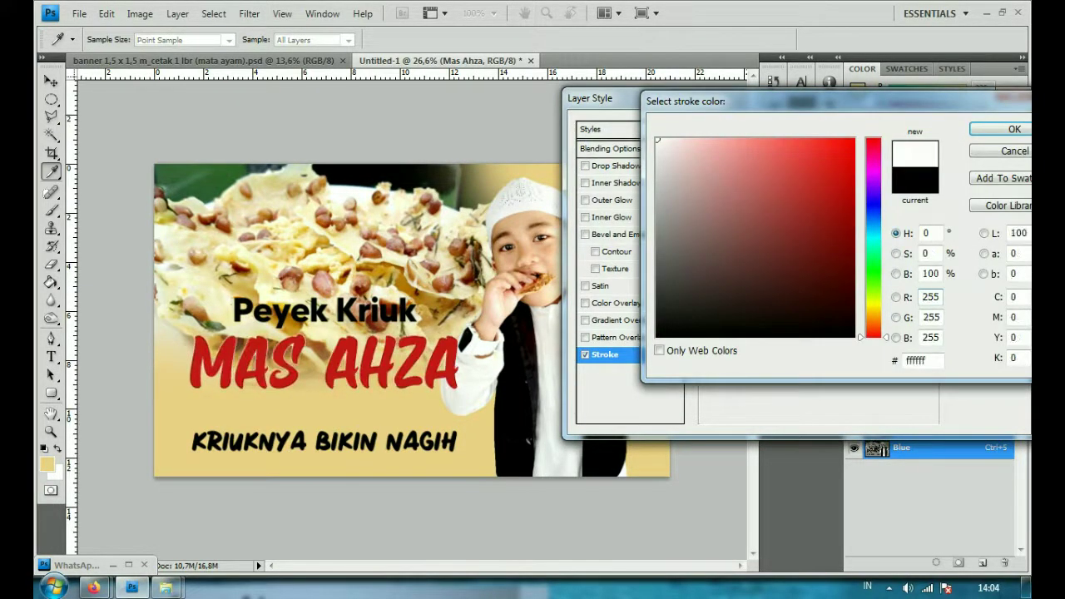
pyautogui.click(1003, 129)
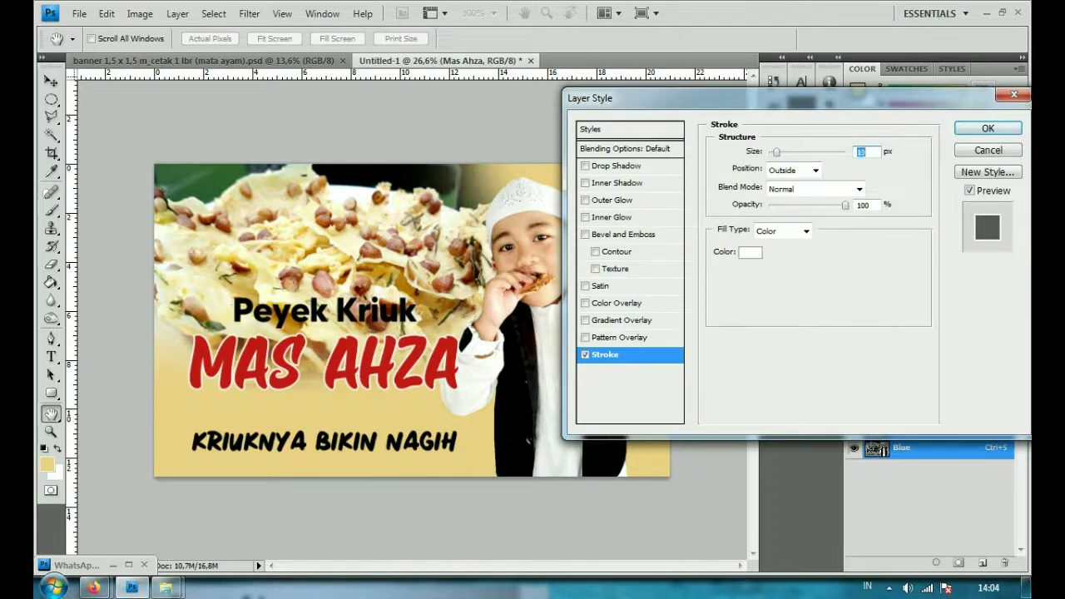
pyautogui.press('Up')
pyautogui.press('Up')
pyautogui.press('Up')
pyautogui.press('Up')
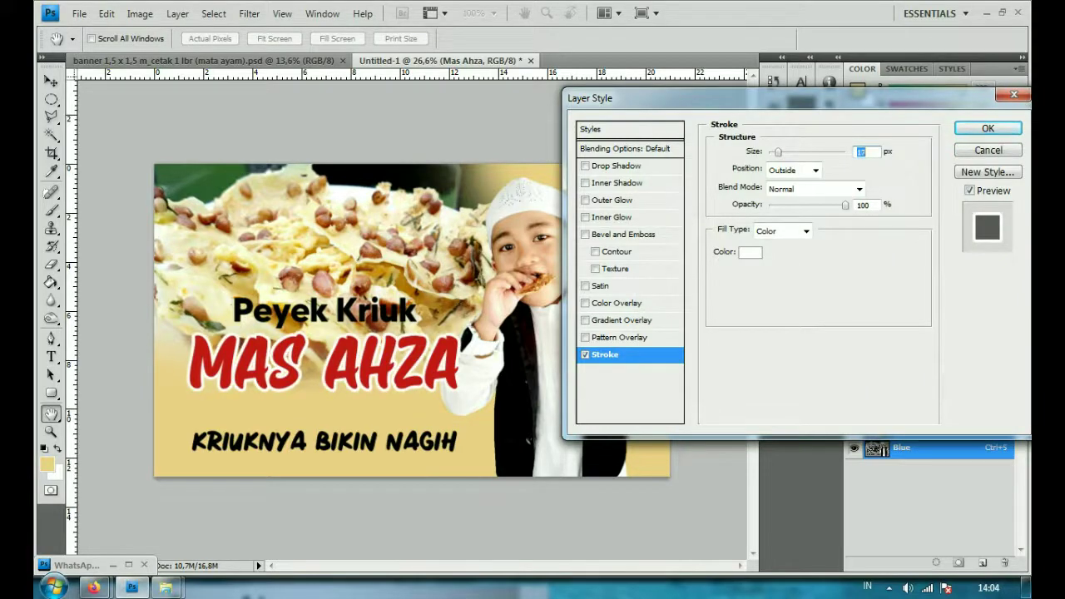
pyautogui.press('Down')
pyautogui.press('Return')
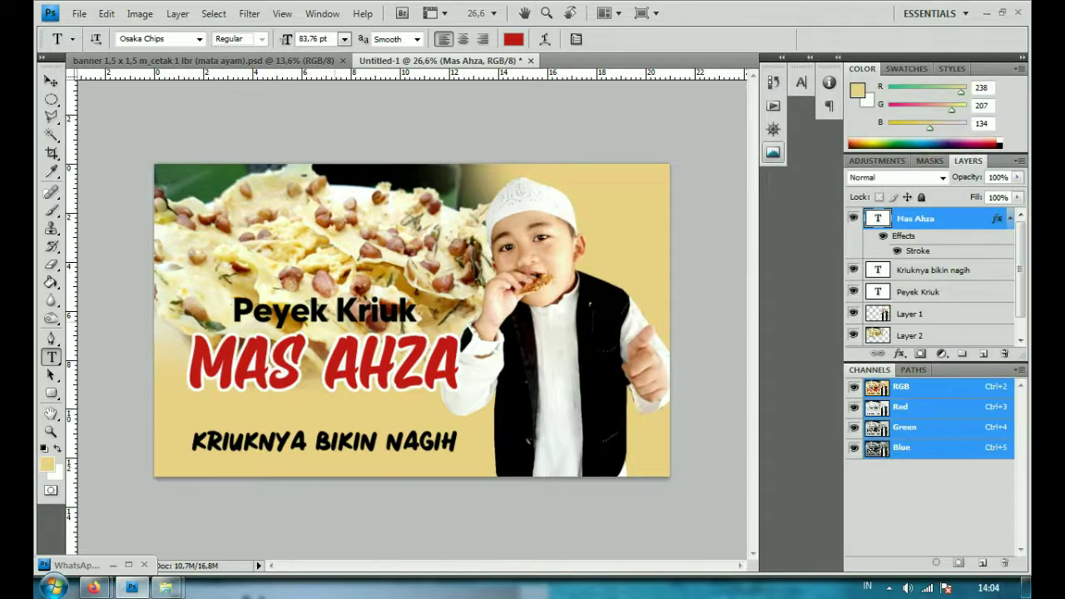
# Step: Add a white Stroke layer style to the Peyek Kriuk text layer through Blending Options
pyautogui.click(344, 312)
pyautogui.rightClick(951, 291)
pyautogui.click(799, 141)
pyautogui.click(603, 355)
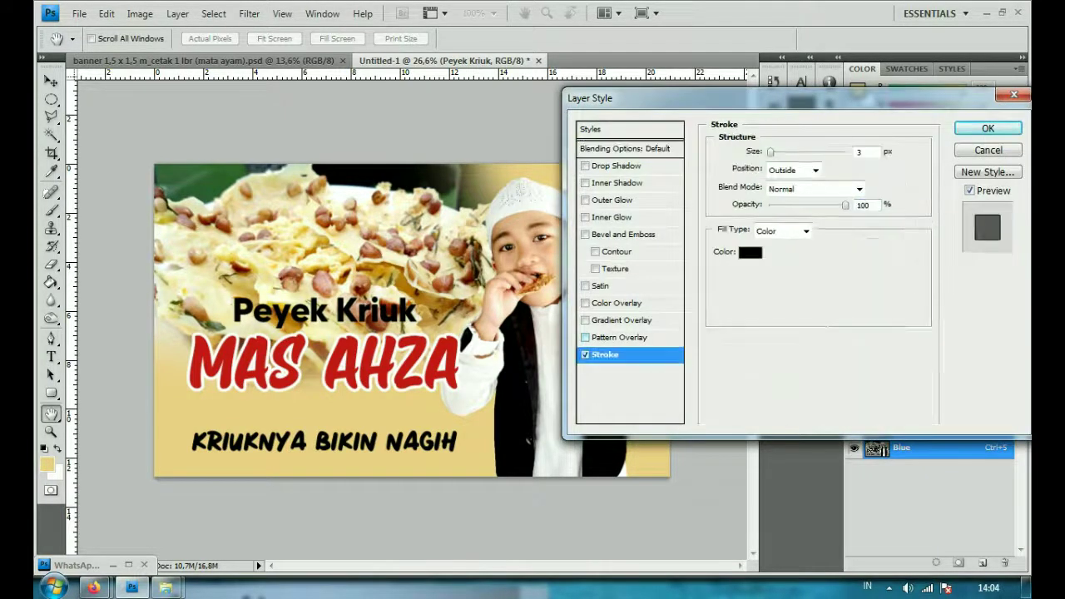
pyautogui.click(751, 249)
pyautogui.write('ffffff')
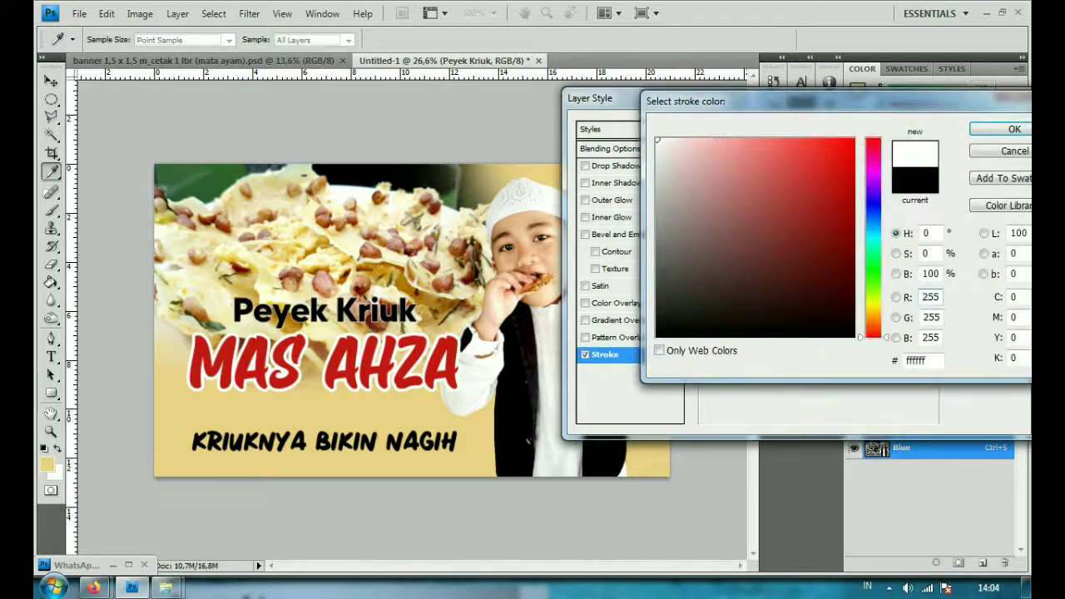
pyautogui.press('Return')
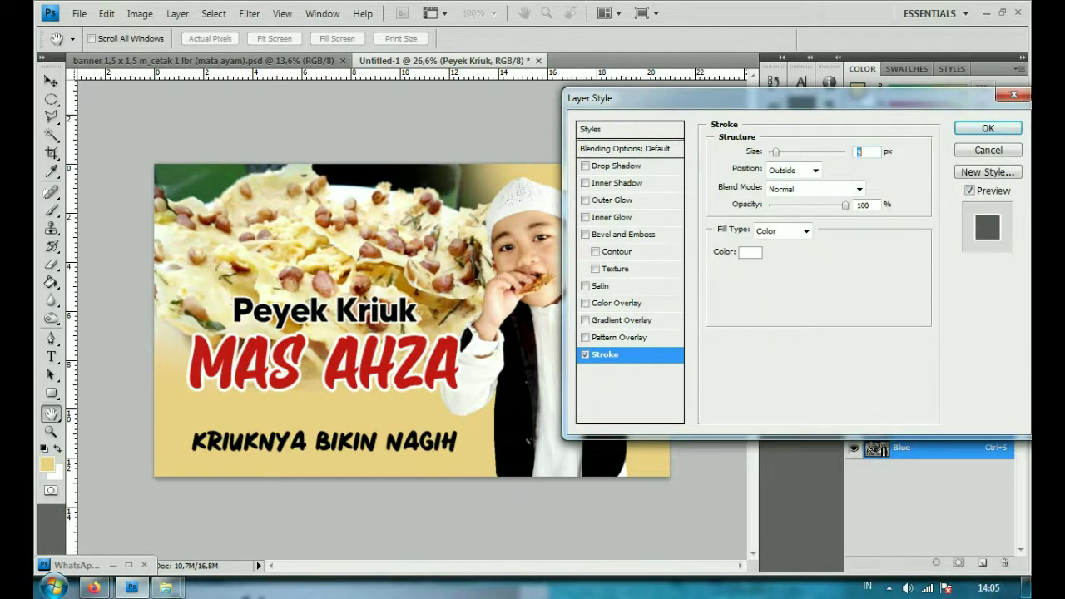
pyautogui.press('Return')
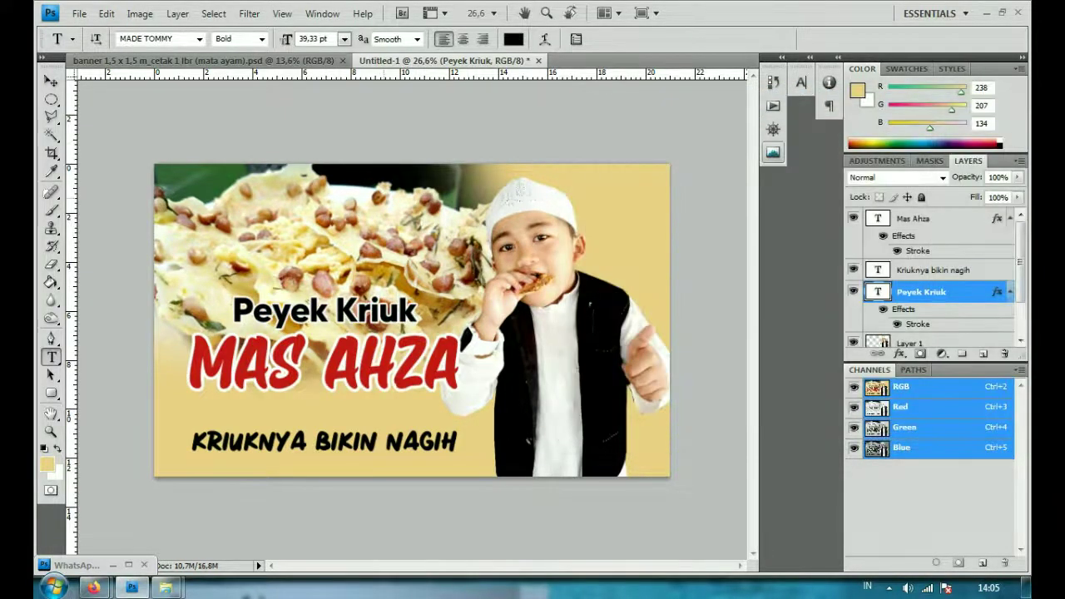
# Step: Enlarge the peyek food photo layer to cover most of the banner
pyautogui.press('v')
pyautogui.hotkey('ctrl', '-')
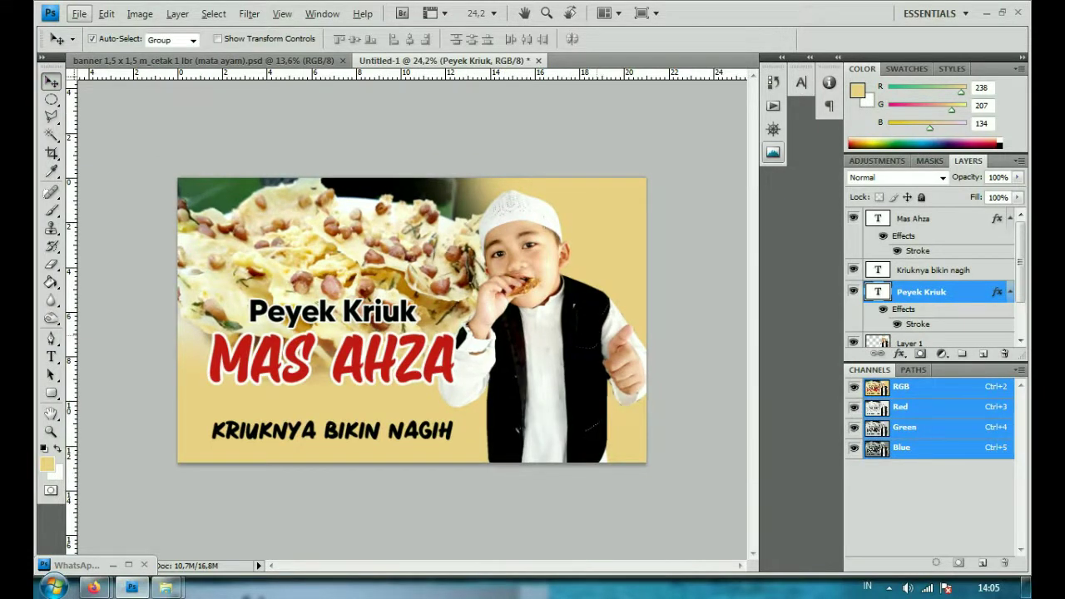
pyautogui.click(505, 420)
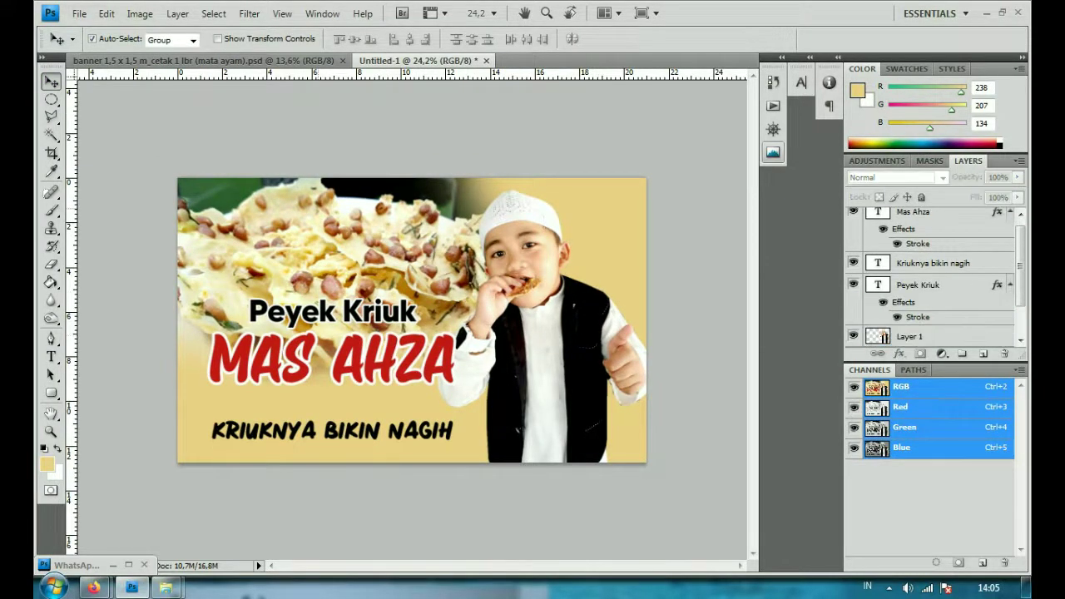
pyautogui.click(911, 336)
pyautogui.moveTo(333, 250)
pyautogui.mouseDown()
pyautogui.moveTo(349, 263)
pyautogui.moveTo(333, 250)
pyautogui.mouseUp()
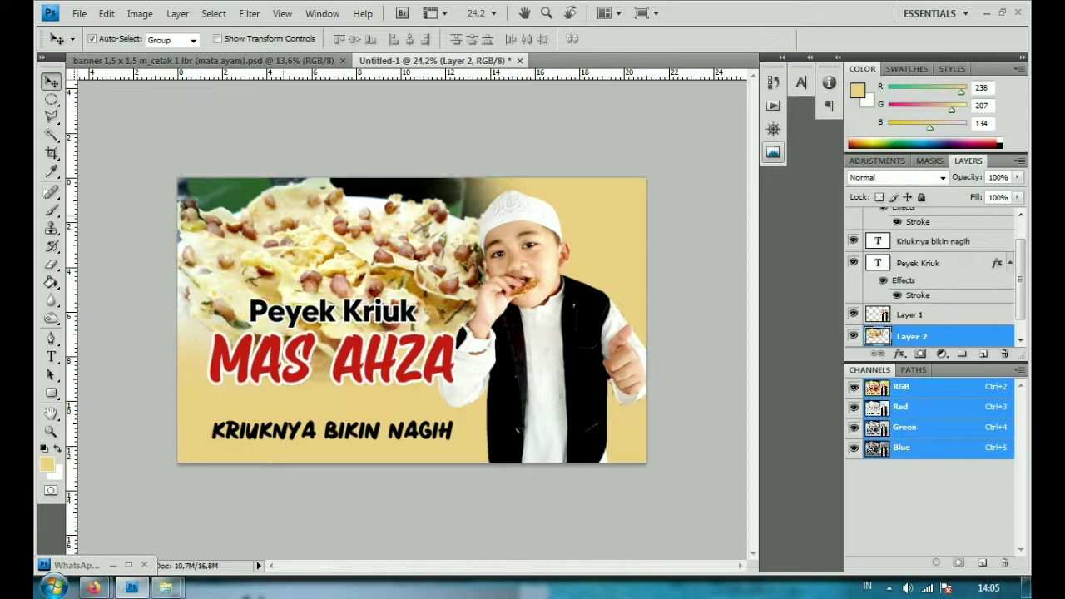
pyautogui.hotkey('ctrl', 't')
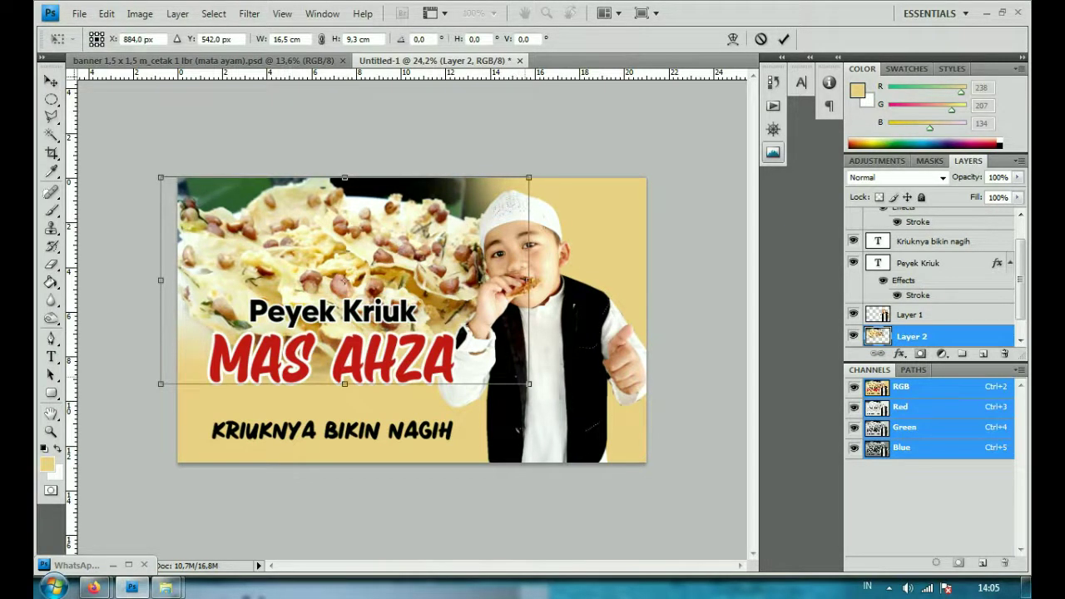
pyautogui.moveTo(529, 383); pyautogui.dragTo(651, 452)
pyautogui.press('Return')
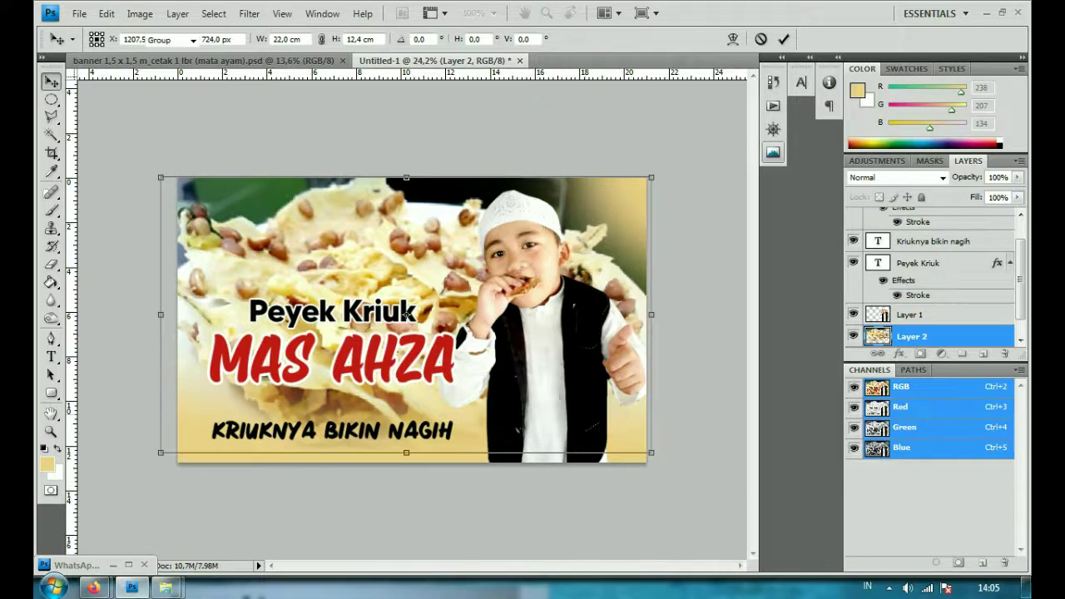
# Step: Apply Levels to the food photo with a black input of 15
pyautogui.scroll(1, 411, 320)
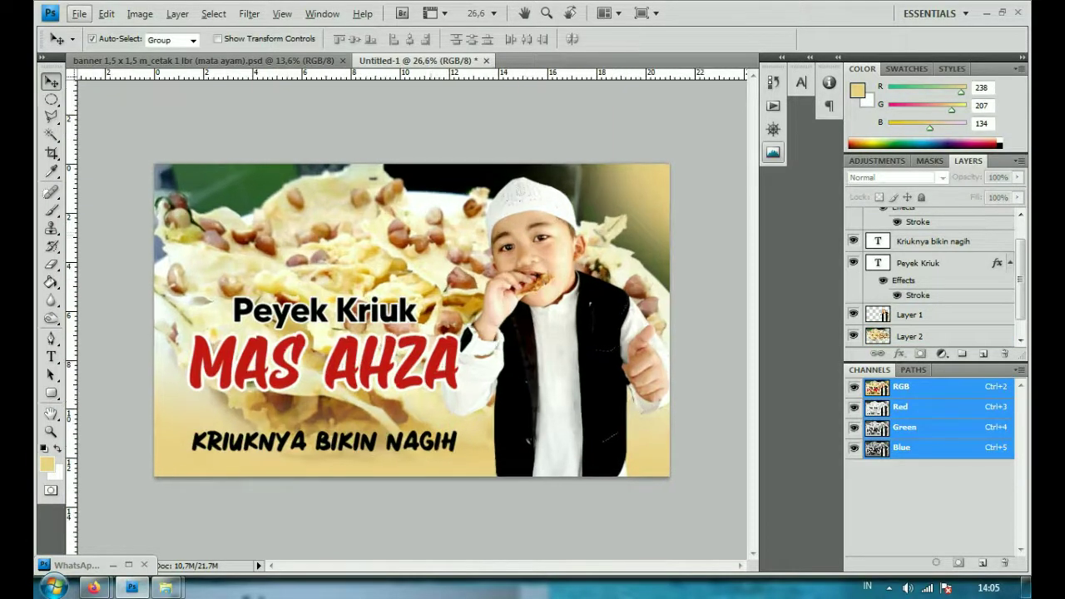
pyautogui.click(911, 336)
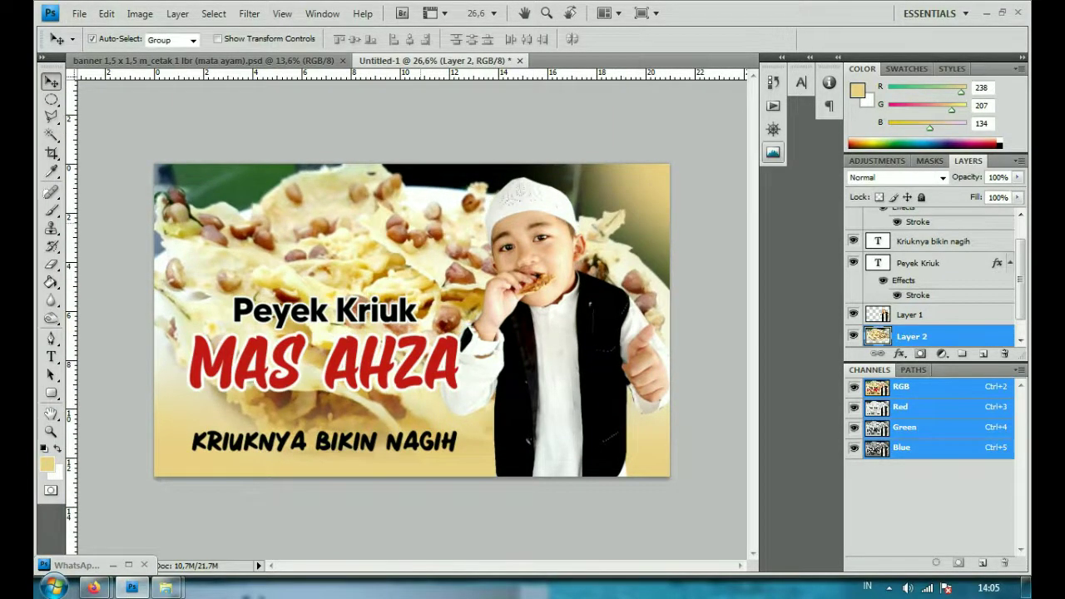
pyautogui.press('i')
pyautogui.hotkey('ctrl', 'l')
pyautogui.write('15')
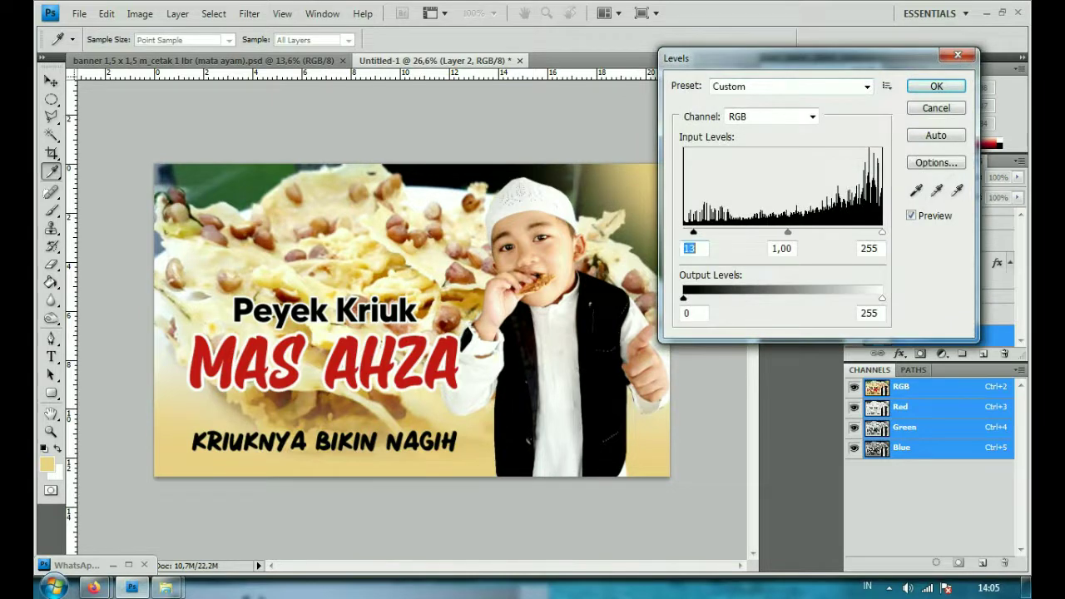
pyautogui.press('Return')
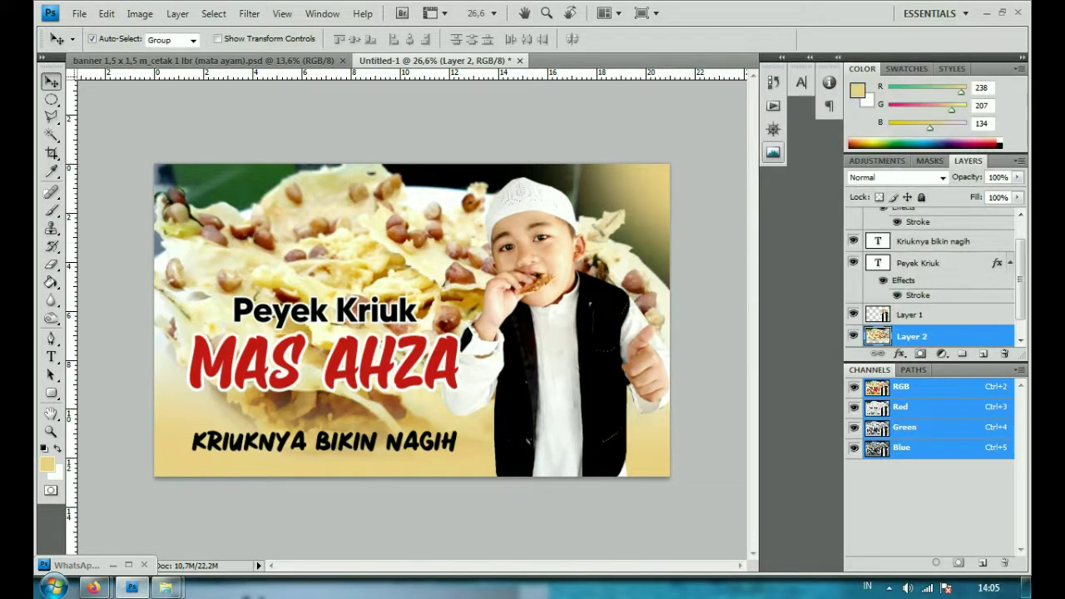
# Step: Move the Peyek Kriuk and MAS AHZA titles up slightly together
pyautogui.click(566, 279)
pyautogui.click(324, 310)
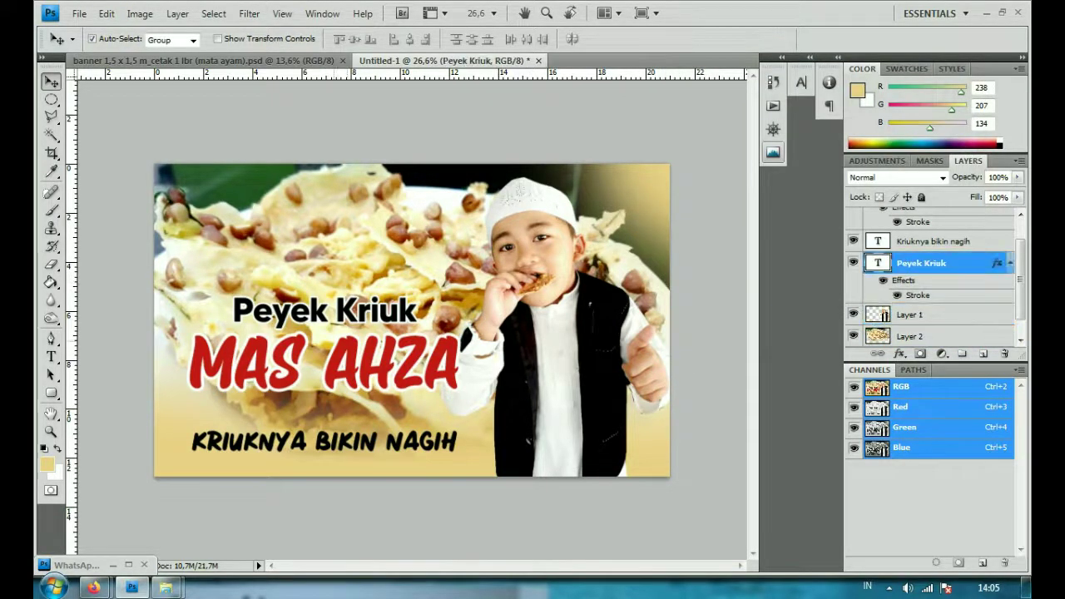
pyautogui.keyDown('shift'); pyautogui.click(325, 358); pyautogui.keyUp('shift')
pyautogui.moveTo(325, 359); pyautogui.dragTo(325, 338)
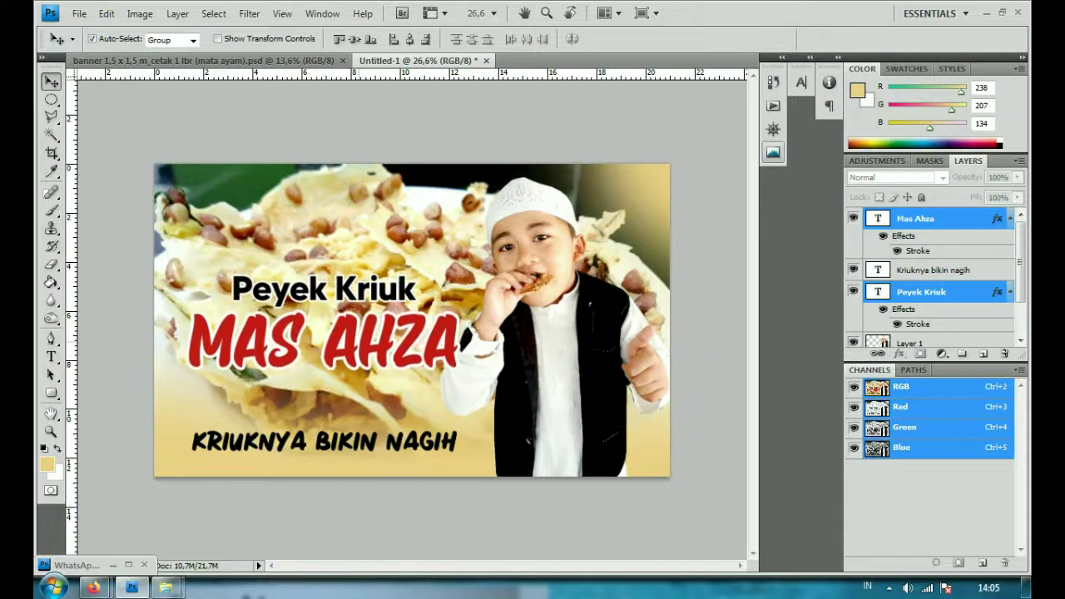
# Step: Add a white Stroke layer style to the KRIUKNYA BIKIN NAGIH tagline
pyautogui.click(324, 412)
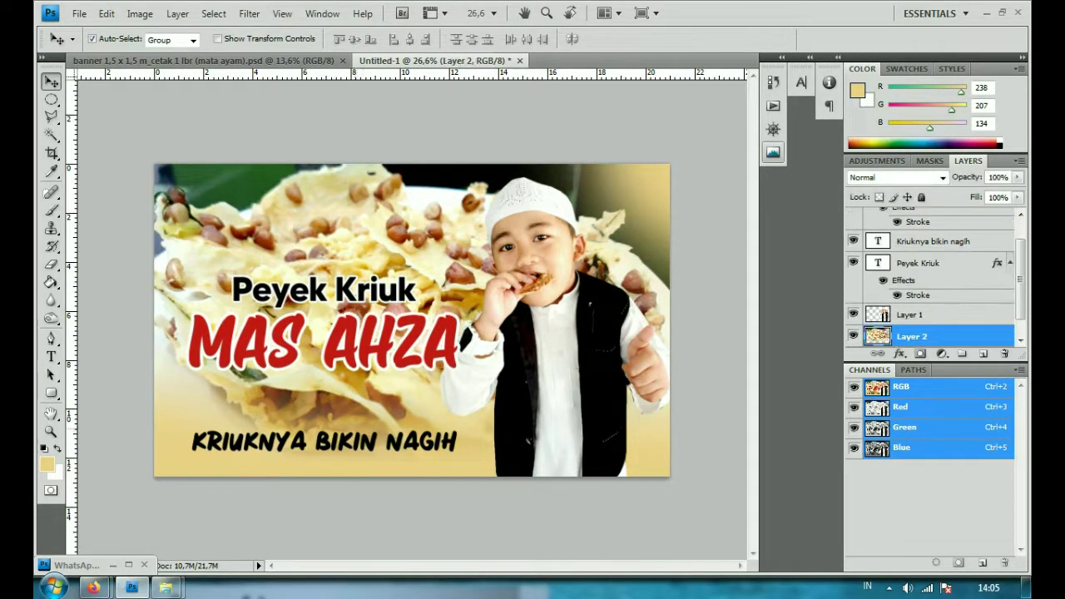
pyautogui.click(324, 441)
pyautogui.rightClick(947, 242)
pyautogui.click(803, 139)
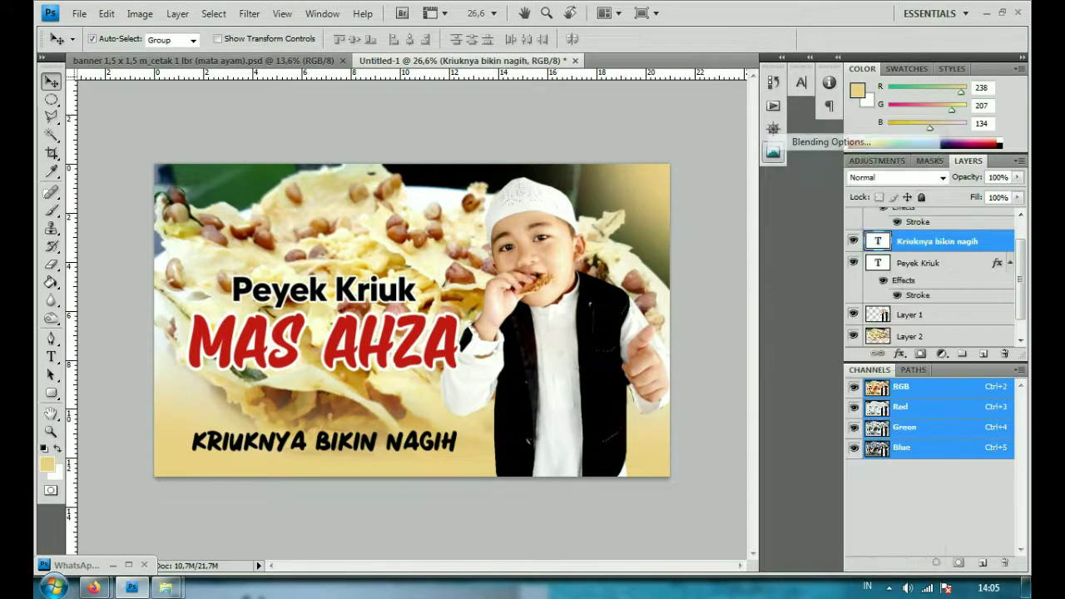
pyautogui.click(603, 355)
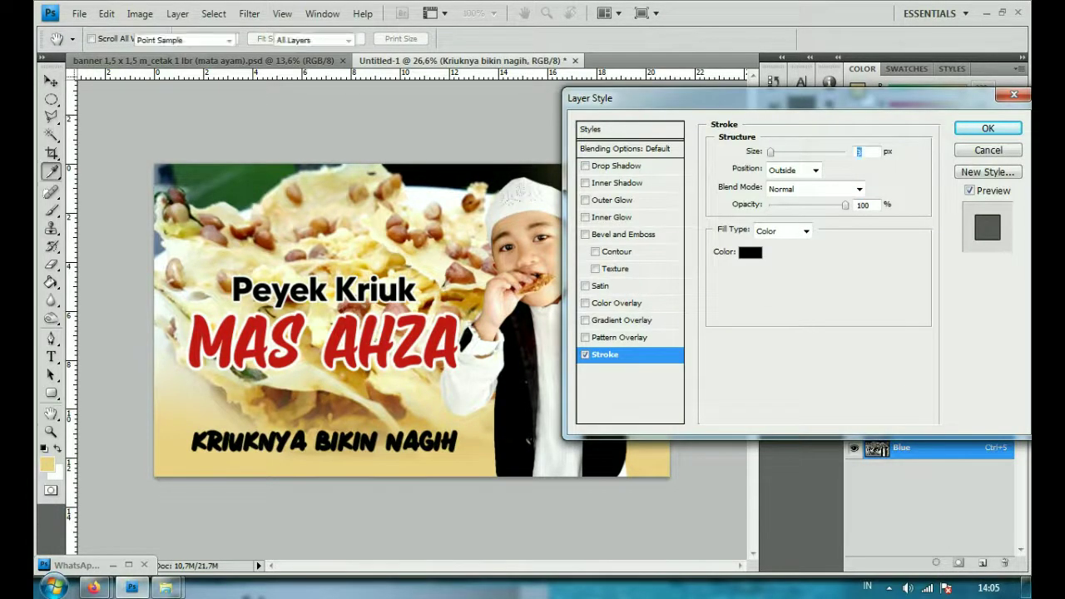
pyautogui.click(748, 252)
pyautogui.click(1001, 129)
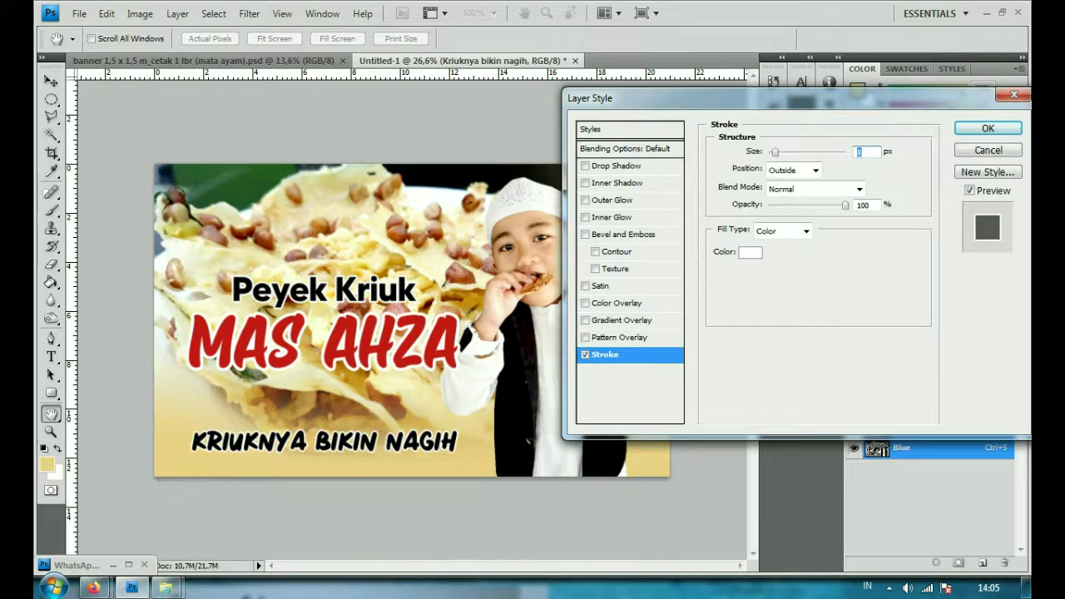
pyautogui.press('Return')
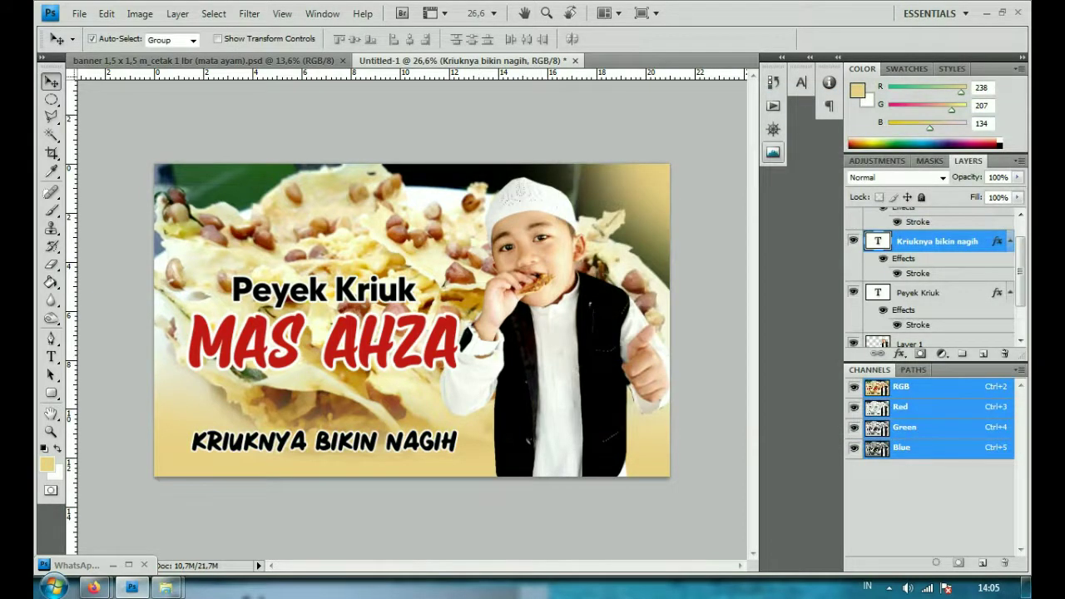
# Step: Nudge the tagline slightly right and down, then preview the whole banner deselected
pyautogui.hotkey('shift', 'Right')
pyautogui.hotkey('shift', 'Down')
pyautogui.hotkey('shift', 'Right')
pyautogui.hotkey('shift', 'Down')
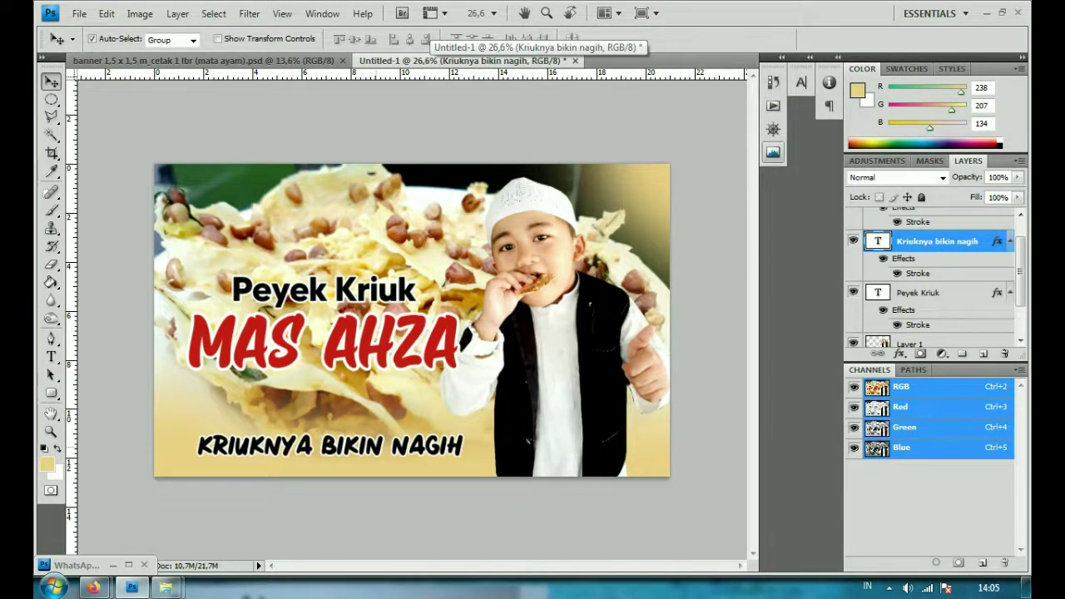
pyautogui.hotkey('ctrl', '-')
pyautogui.hotkey('ctrl', '0')
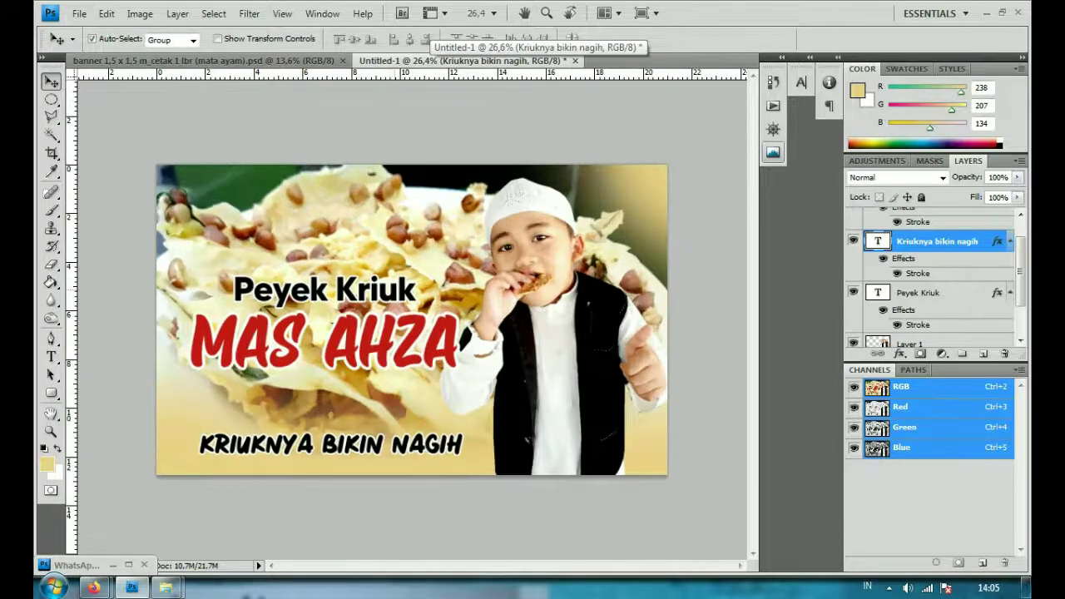
pyautogui.hotkey('ctrl', 'd')
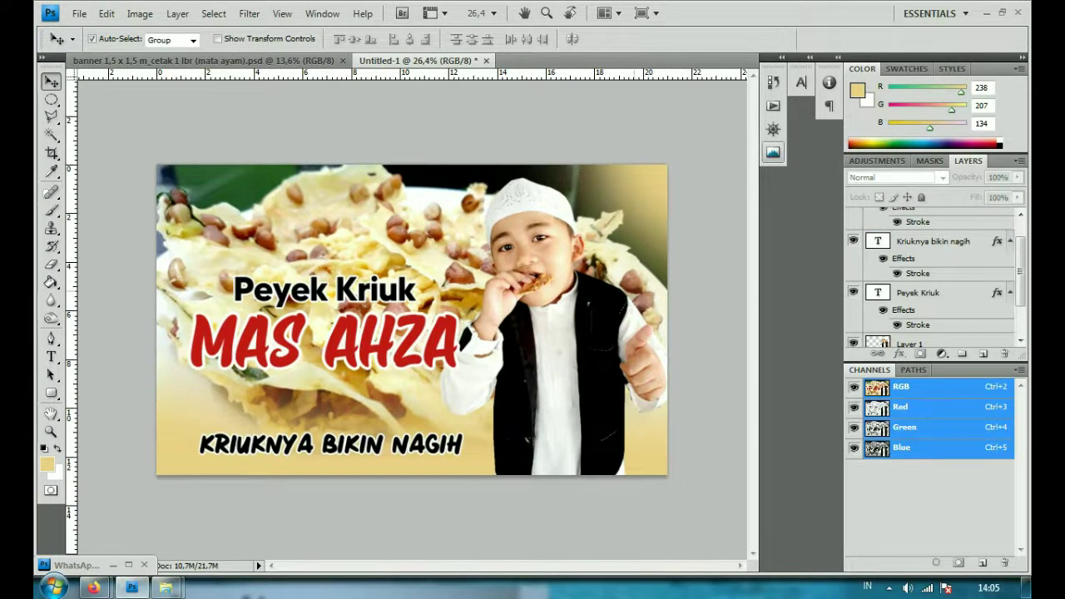
# Step: Select the MAS AHZA layer and toggle its white outline off and back on to compare
pyautogui.scroll(2, 392, 283)
pyautogui.click(295, 366)
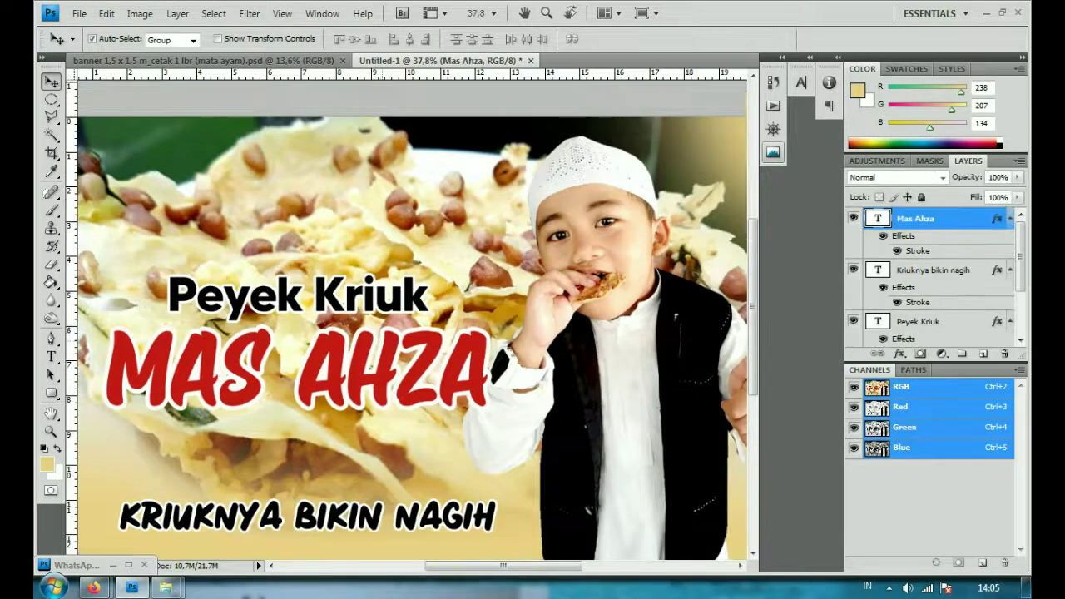
pyautogui.hotkey('ctrl', 'z')
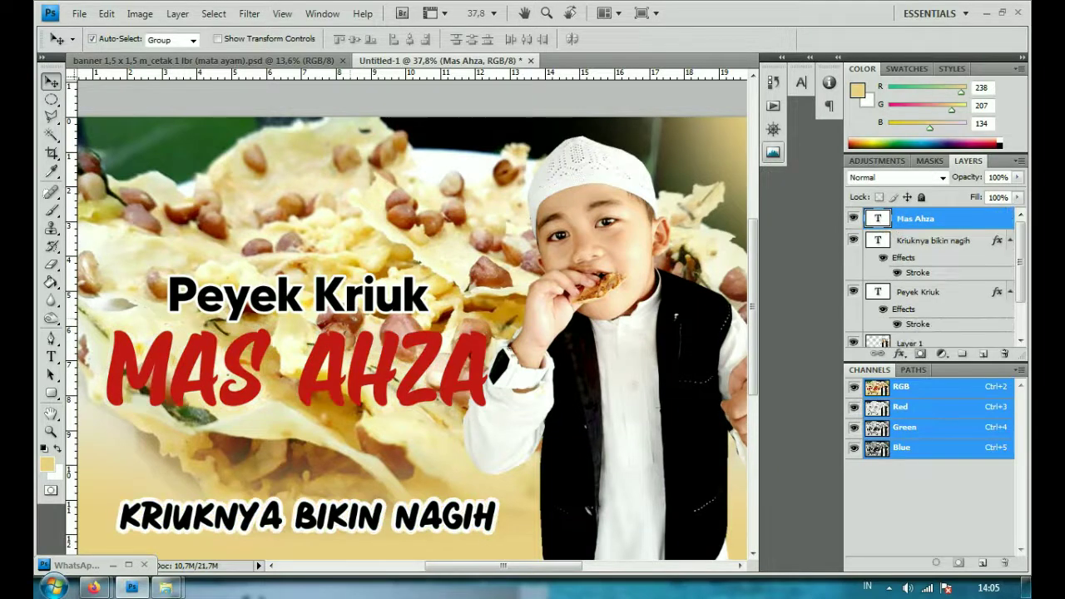
pyautogui.hotkey('ctrl', 'z')
# Step: Give MAS AHZA an enlarged, softer drop shadow in Layer Style
pyautogui.doubleClick(918, 251)
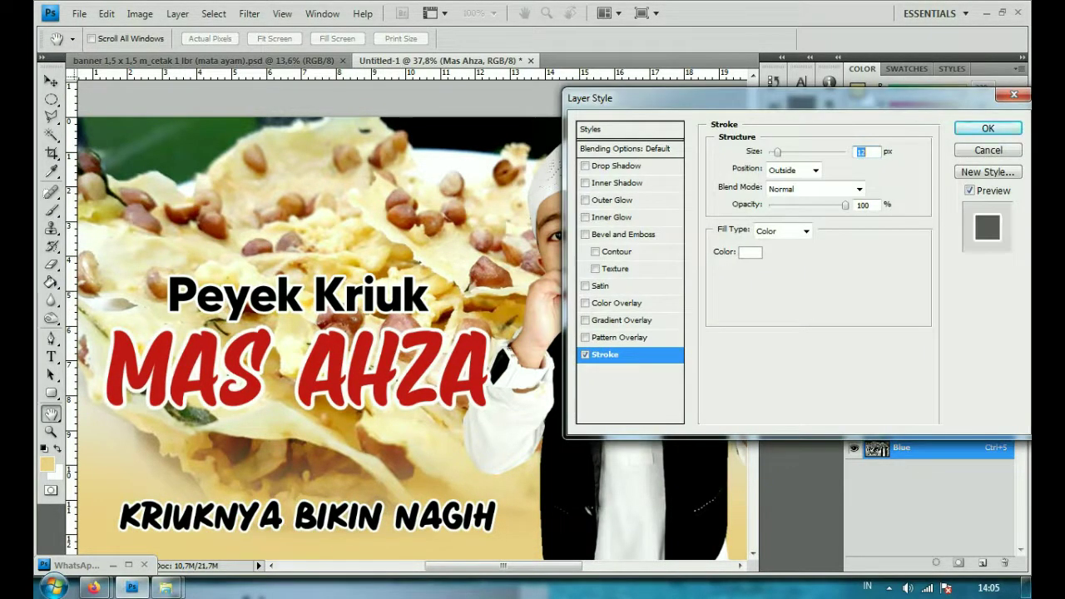
pyautogui.click(618, 166)
pyautogui.hotkey('shift', 'Up')
pyautogui.hotkey('shift', 'Up')
pyautogui.hotkey('shift', 'Up')
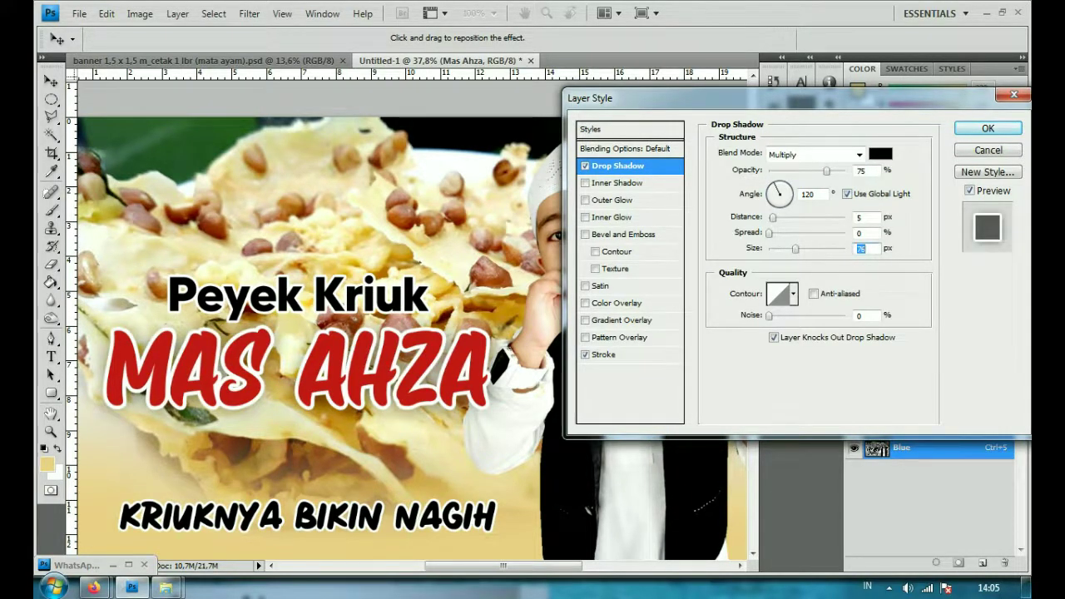
pyautogui.click(987, 128)
pyautogui.scroll(-3, 400, 299)
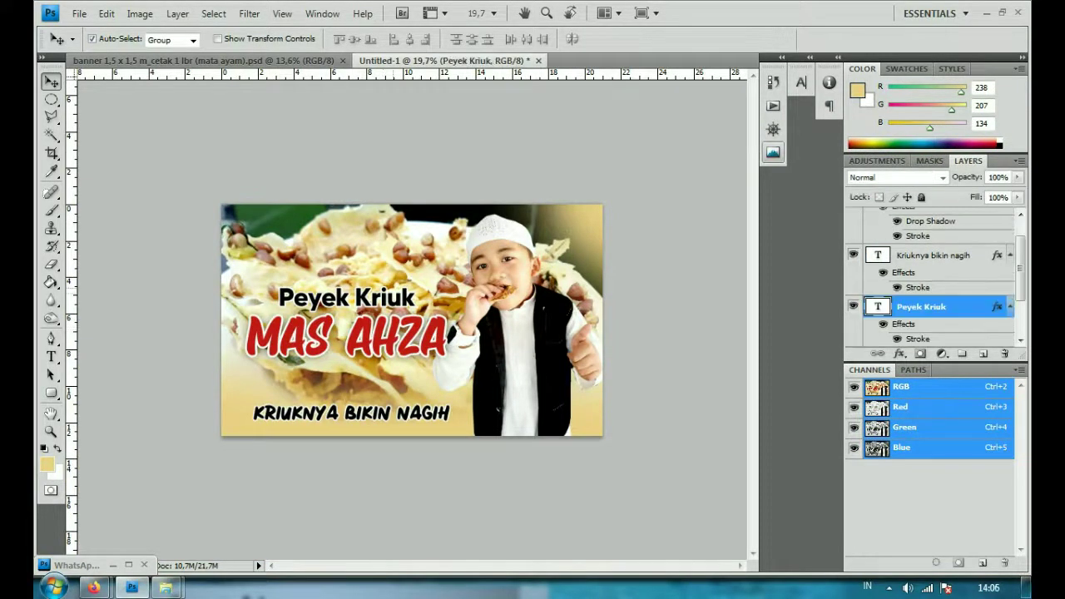
# Step: Nudge Peyek Kriuk up and shift MAS AHZA up and a few pixels right
pyautogui.moveTo(345, 297); pyautogui.dragTo(345, 295)
pyautogui.moveTo(346, 337); pyautogui.dragTo(346, 328)
pyautogui.hotkey('shift', 'Right')
pyautogui.hotkey('shift', 'Right')
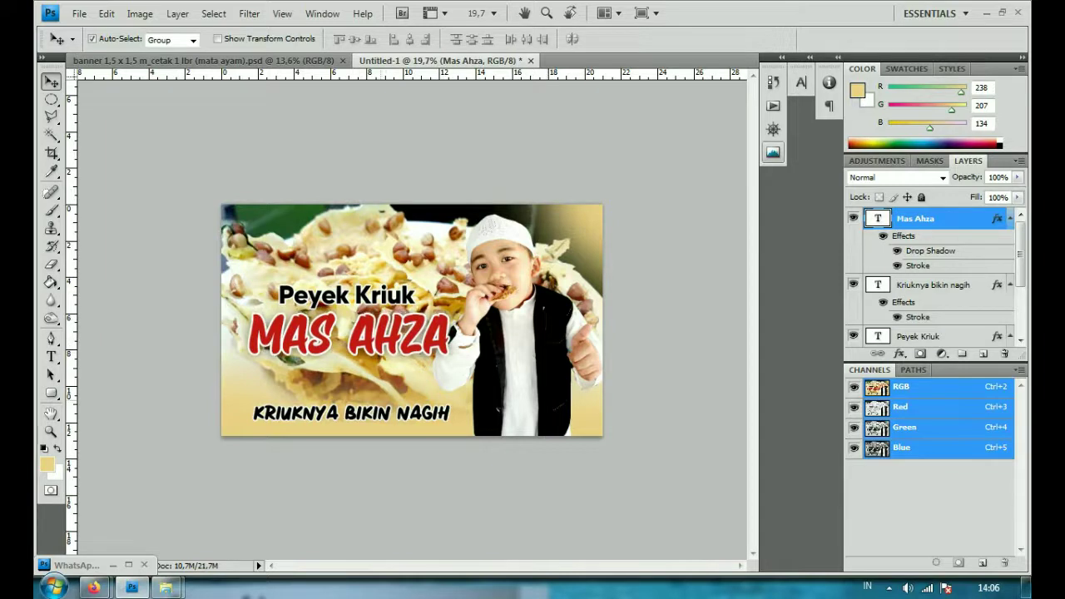
# Step: Select the Kriuknya bikin nagih tagline layer
pyautogui.click(416, 413)
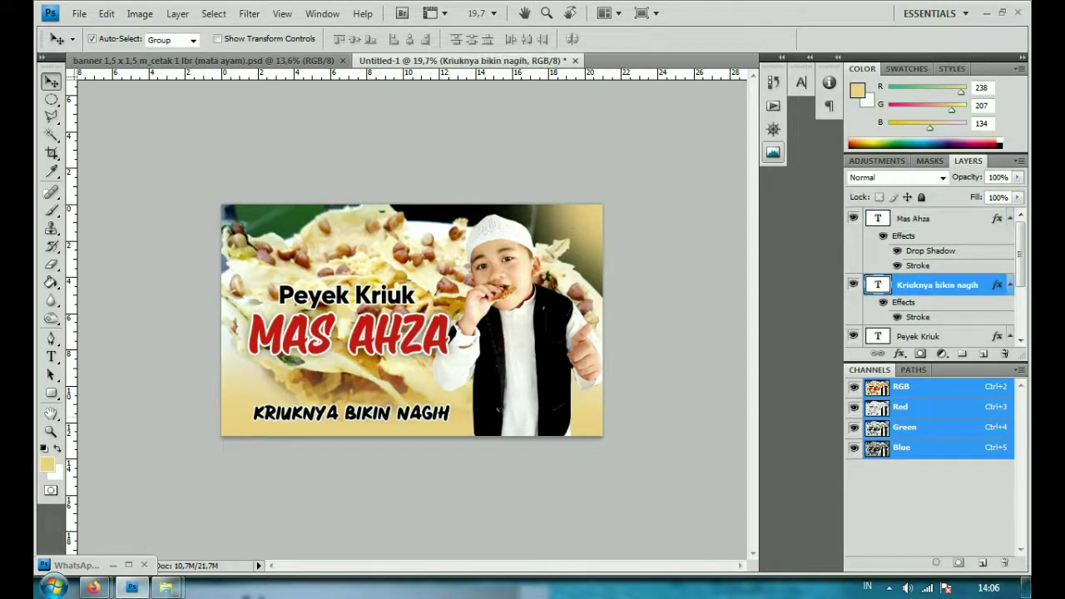
pyautogui.scroll(1, 412, 320)
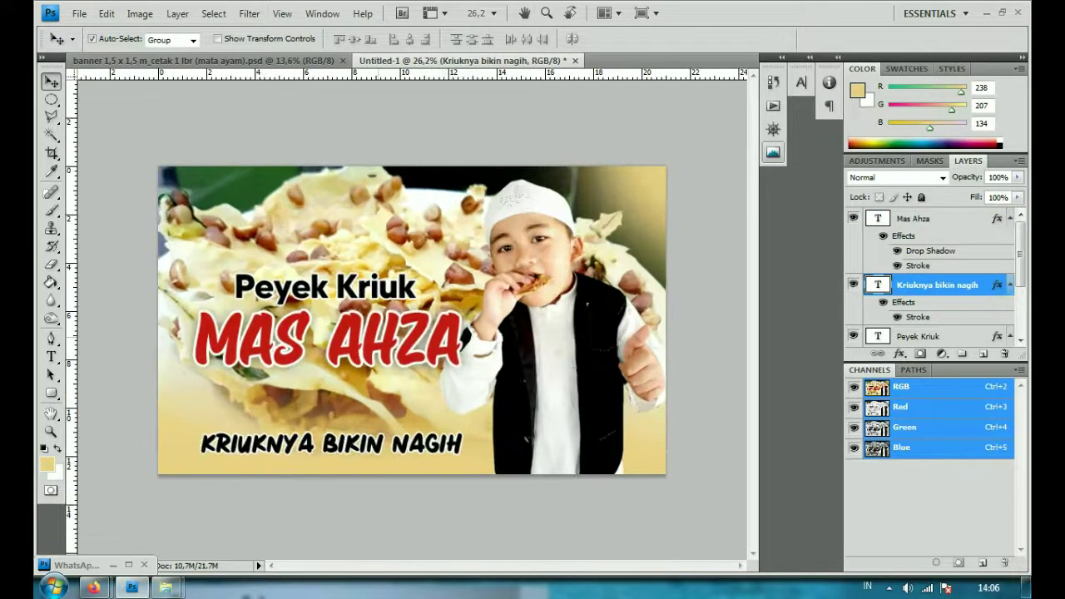
pyautogui.scroll(-1, 412, 320)
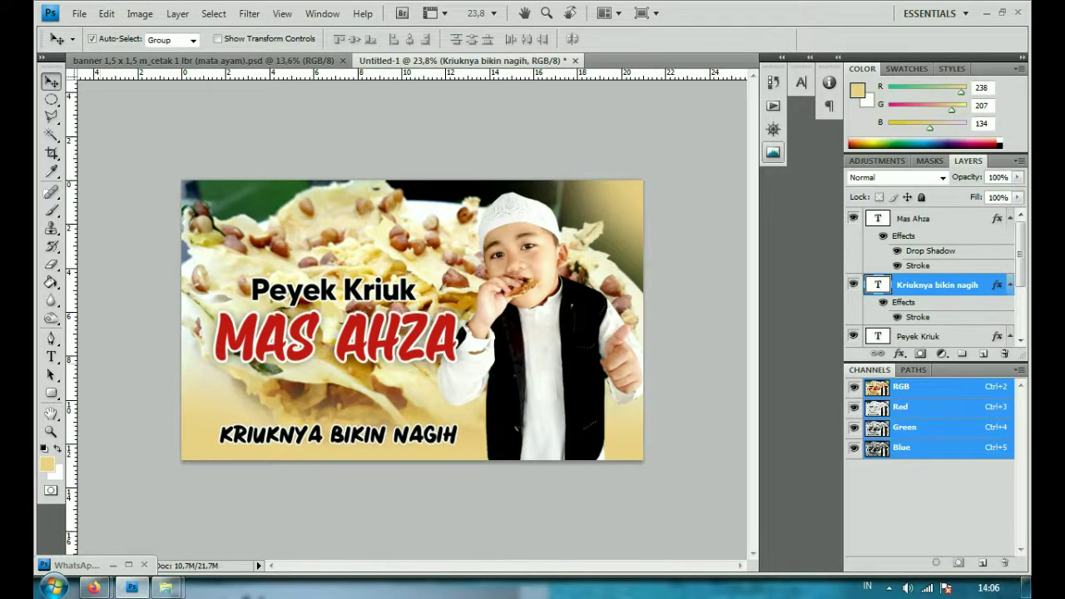
# Step: Set the KRIUKNYA BIKIN NAGIH tagline tracking to 35
pyautogui.press('t')
pyautogui.doubleClick(877, 284)
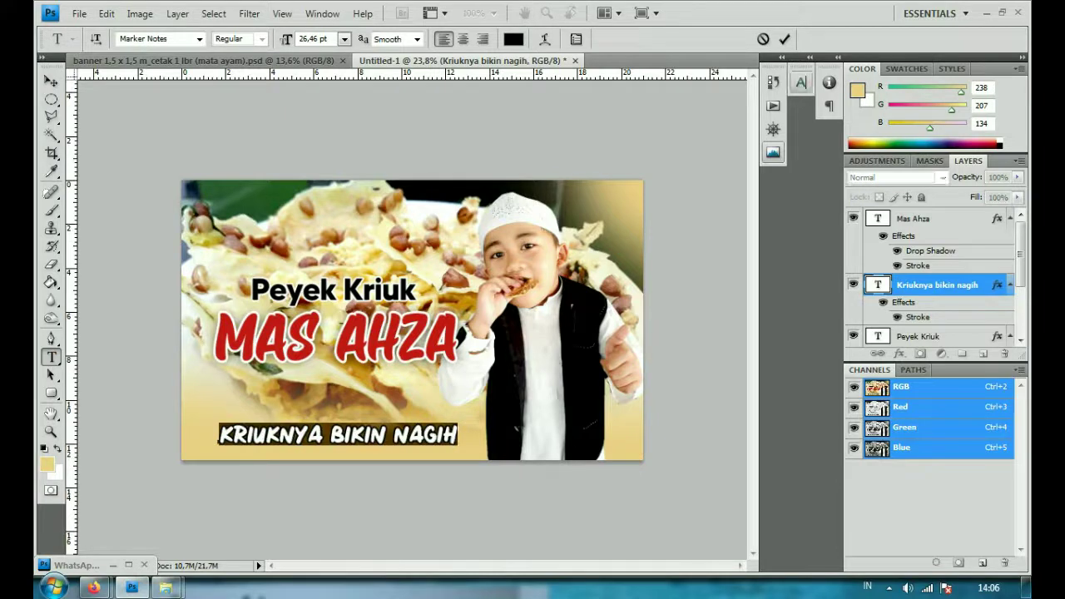
pyautogui.click(801, 81)
pyautogui.press('Up')
pyautogui.press('Up')
pyautogui.press('Up')
pyautogui.press('Up')
pyautogui.press('Up')
pyautogui.press('Up')
pyautogui.click(51, 81)
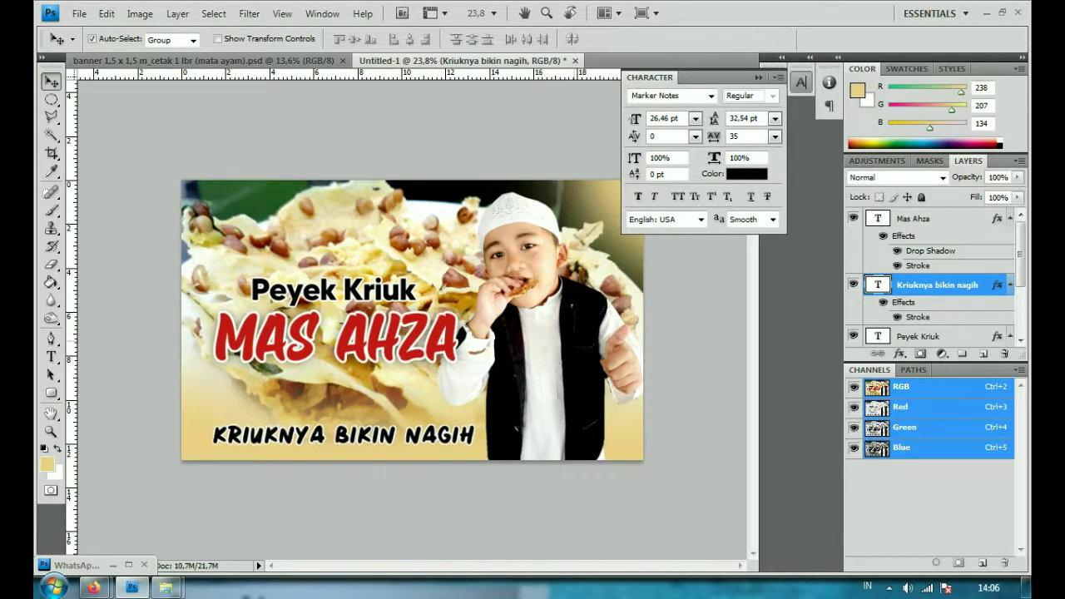
# Step: Nudge MAS AHZA and Peyek Kriuk slightly right, then close the Character panel
pyautogui.click(915, 217)
pyautogui.press('Right')
pyautogui.press('Right')
pyautogui.press('Right')
pyautogui.press('Right')
pyautogui.press('Right')
pyautogui.press('Right')
pyautogui.press('Right')
pyautogui.hotkey('alt', '[')
pyautogui.hotkey('alt', '[')
pyautogui.press('Right')
pyautogui.press('Right')
pyautogui.press('Right')
pyautogui.press('Right')
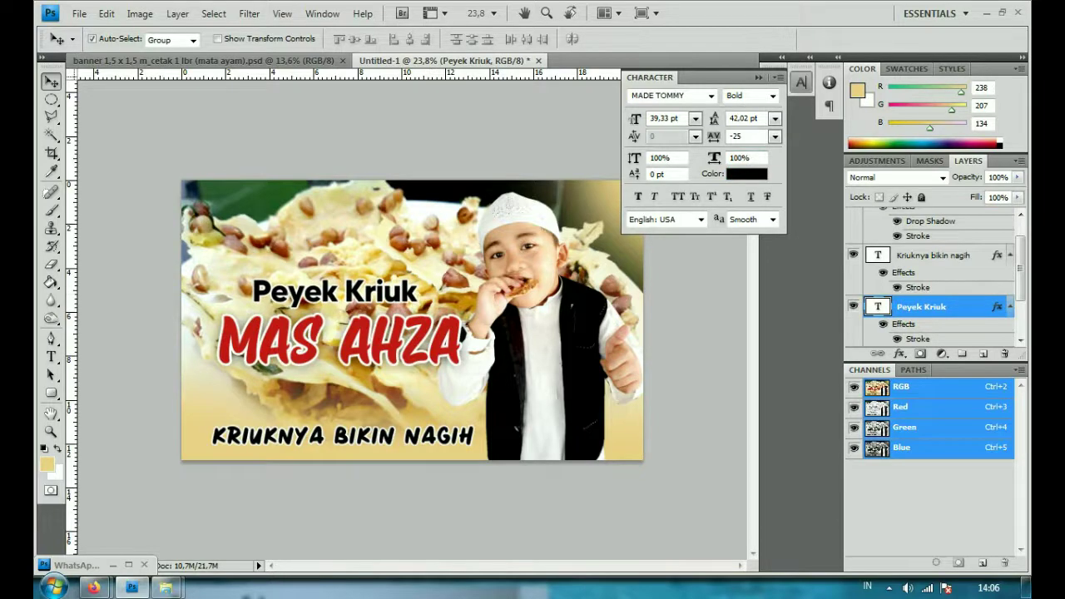
pyautogui.click(758, 77)
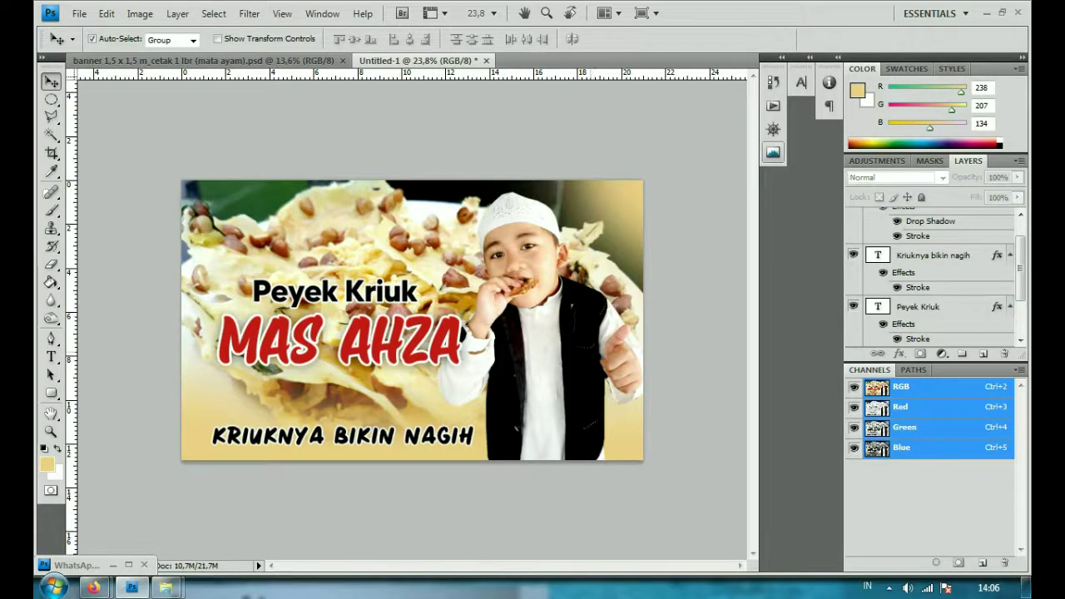
pyautogui.hotkey('ctrl', '+')
pyautogui.hotkey('ctrl', '-')
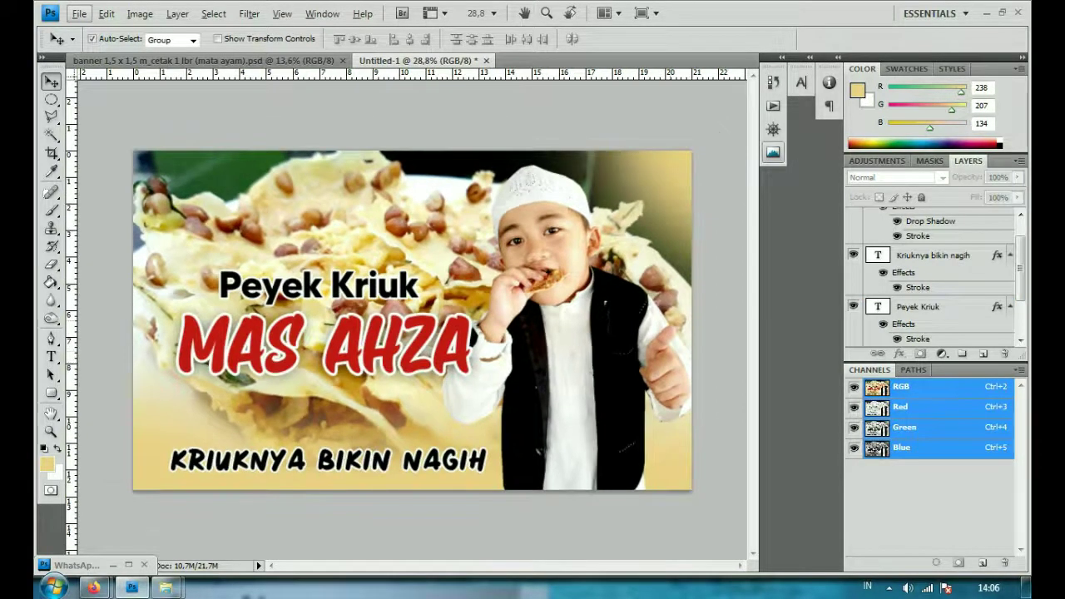
pyautogui.hotkey('ctrl', '-')
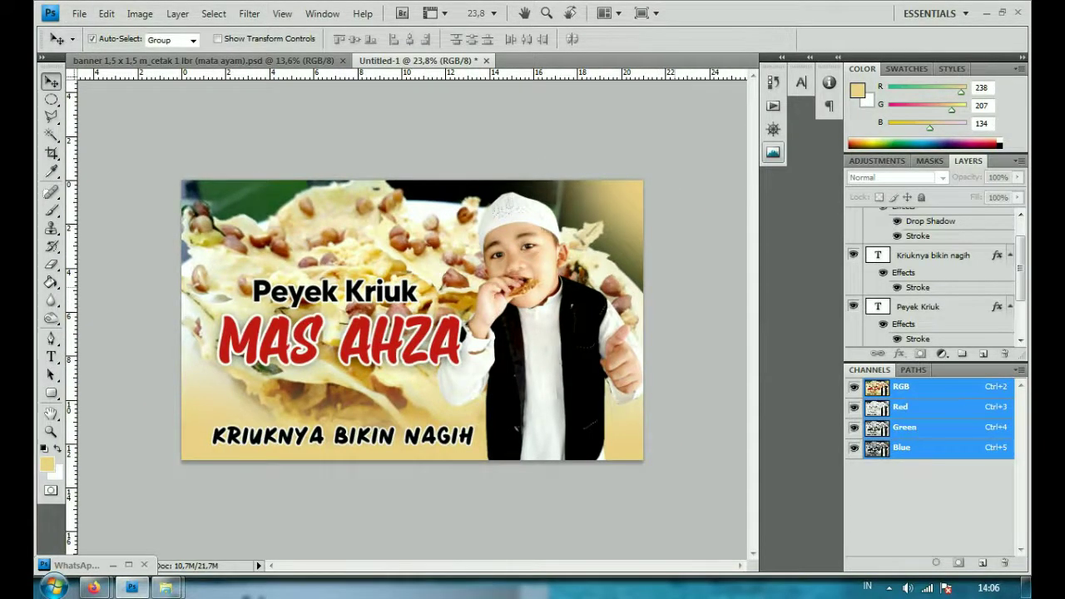
pyautogui.hotkey('ctrl', '+')
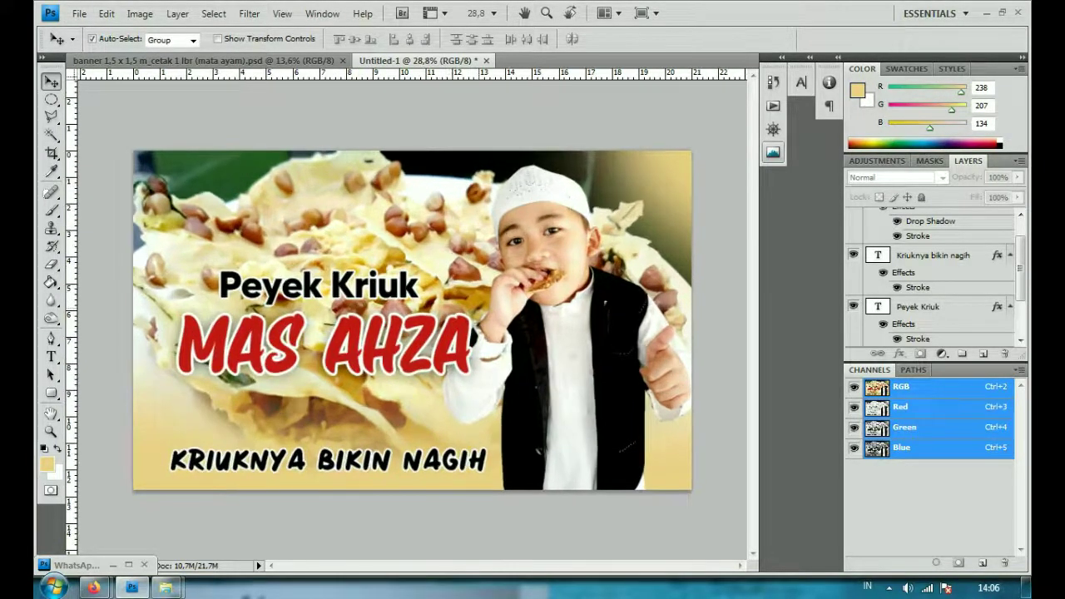
pyautogui.press('alt')
pyautogui.hotkey('ctrl', '-')
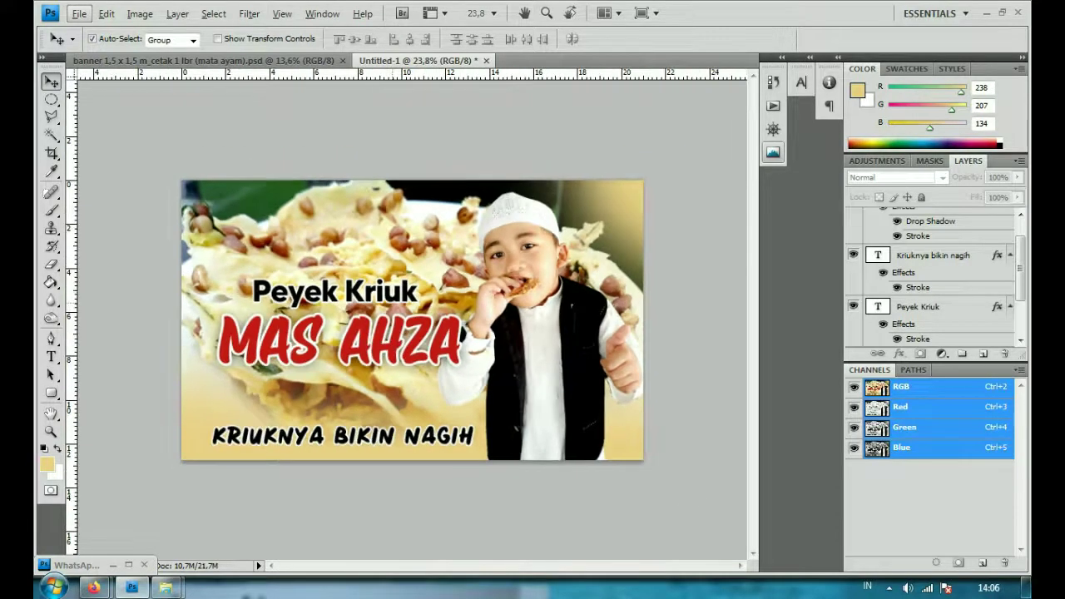
pyautogui.press('alt')
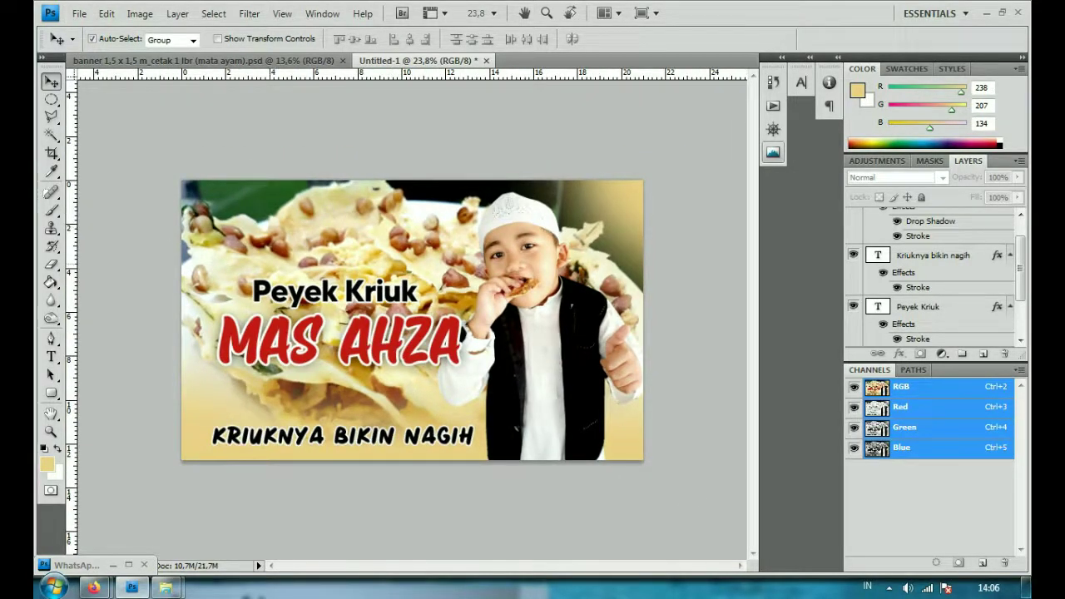
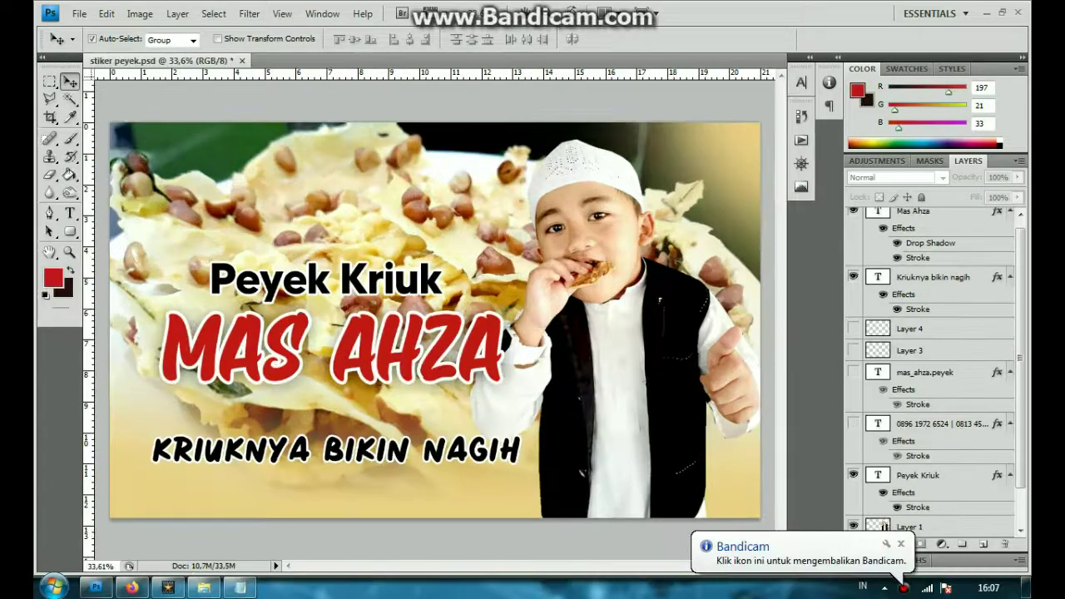
# Step: Nudge the KRIUKNYA BIKIN NAGIH tagline up toward the MAS AHZA title
pyautogui.click(900, 544)
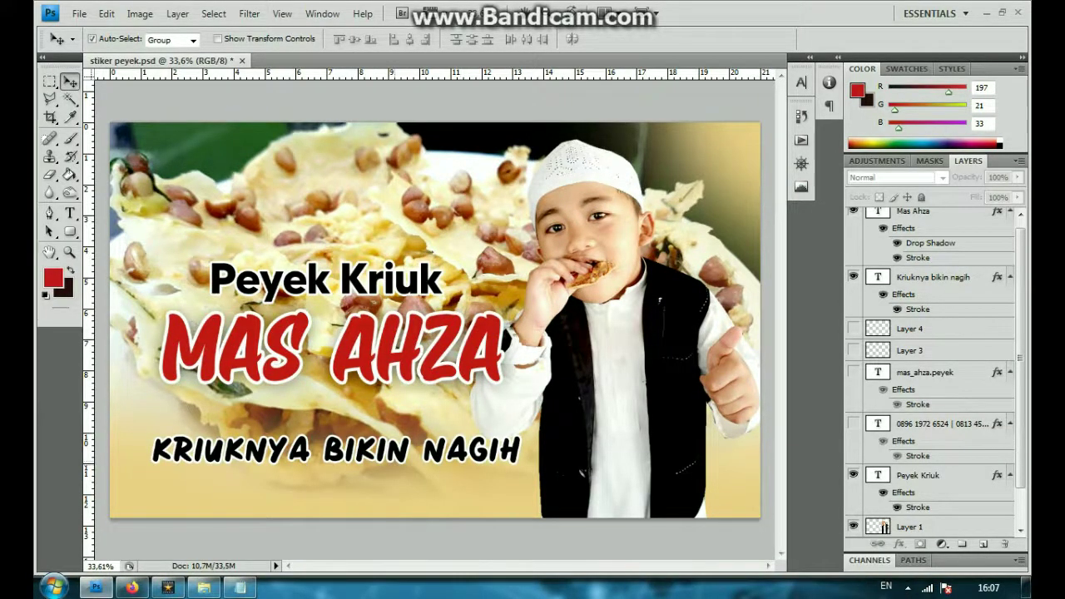
pyautogui.hotkey('ctrl', '-')
pyautogui.hotkey('shift', 'Up')
pyautogui.hotkey('shift', 'Up')
pyautogui.hotkey('shift', 'Up')
pyautogui.hotkey('shift', 'Up')
pyautogui.hotkey('shift', 'Up')
pyautogui.hotkey('shift', 'Up')
pyautogui.hotkey('shift', 'Up')
pyautogui.hotkey('shift', 'Up')
pyautogui.hotkey('shift', 'Up')
pyautogui.hotkey('shift', 'Up')
pyautogui.hotkey('shift', 'Up')
pyautogui.hotkey('shift', 'Up')
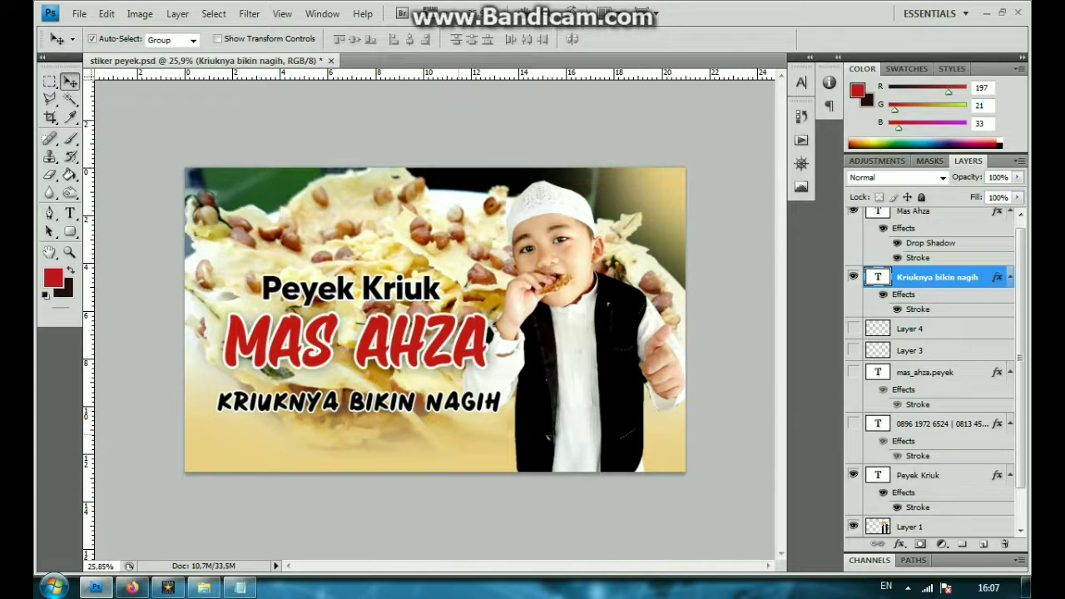
pyautogui.hotkey('alt', ',')
pyautogui.press('t')
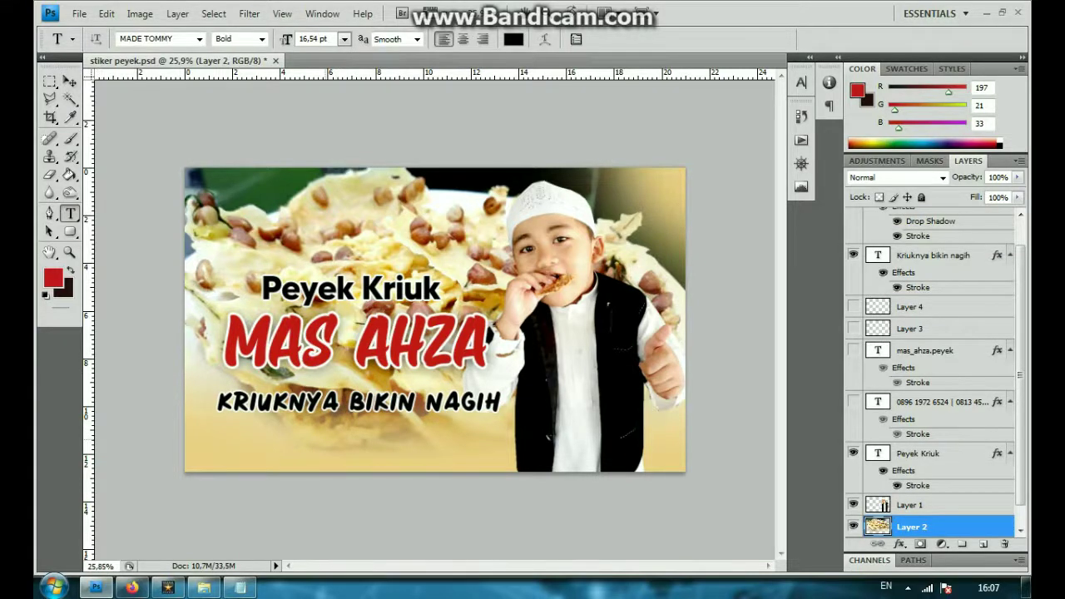
# Step: Paste the WhatsApp phone numbers from Notepad as new text under the tagline, then enlarge and widen them
pyautogui.click(239, 587)
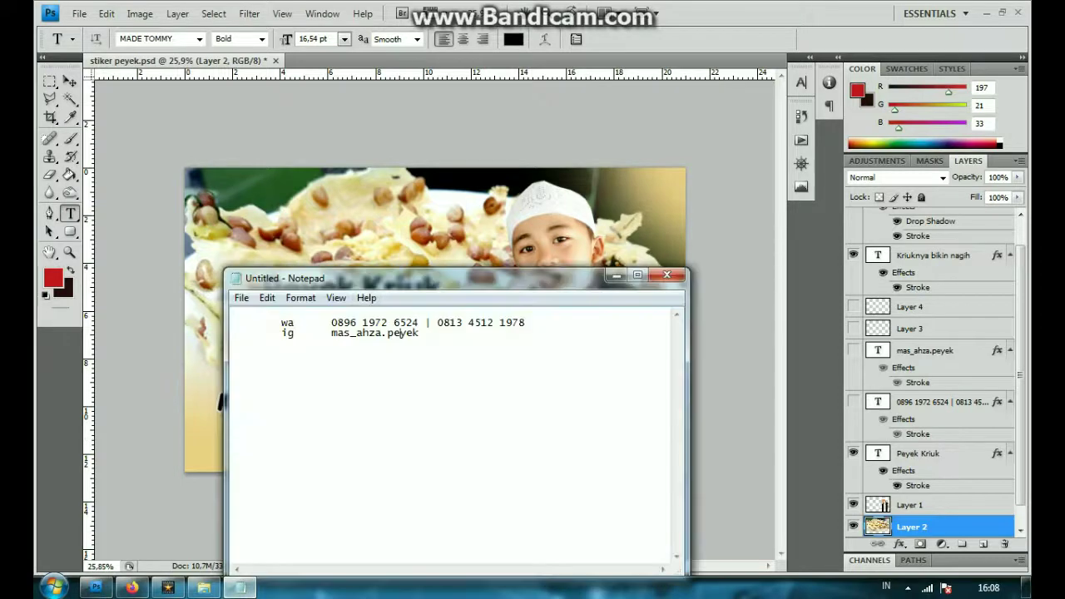
pyautogui.moveTo(526, 323); pyautogui.dragTo(337, 323)
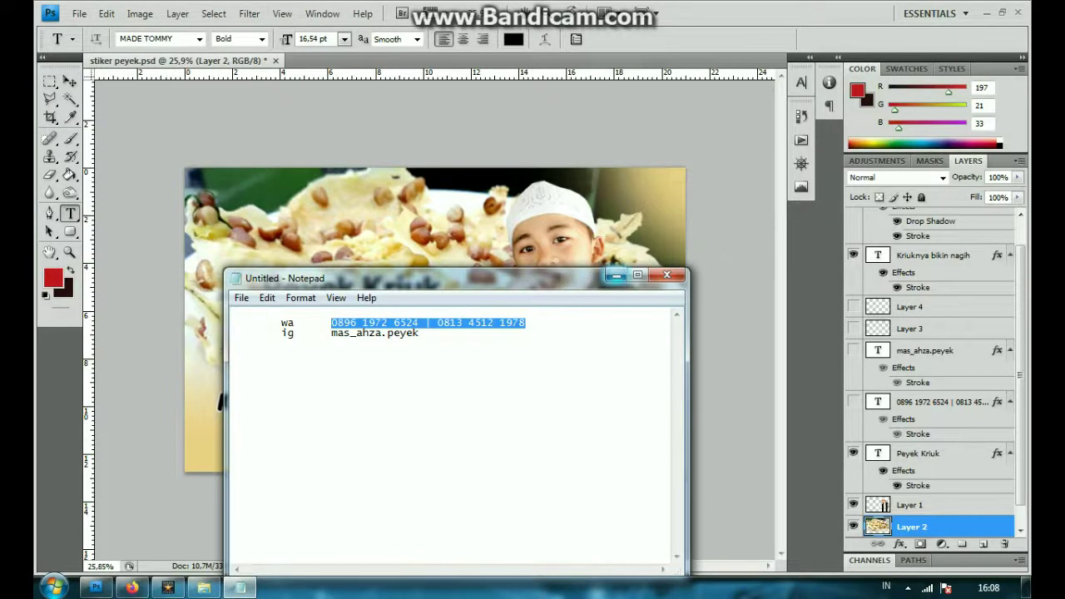
pyautogui.click(616, 276)
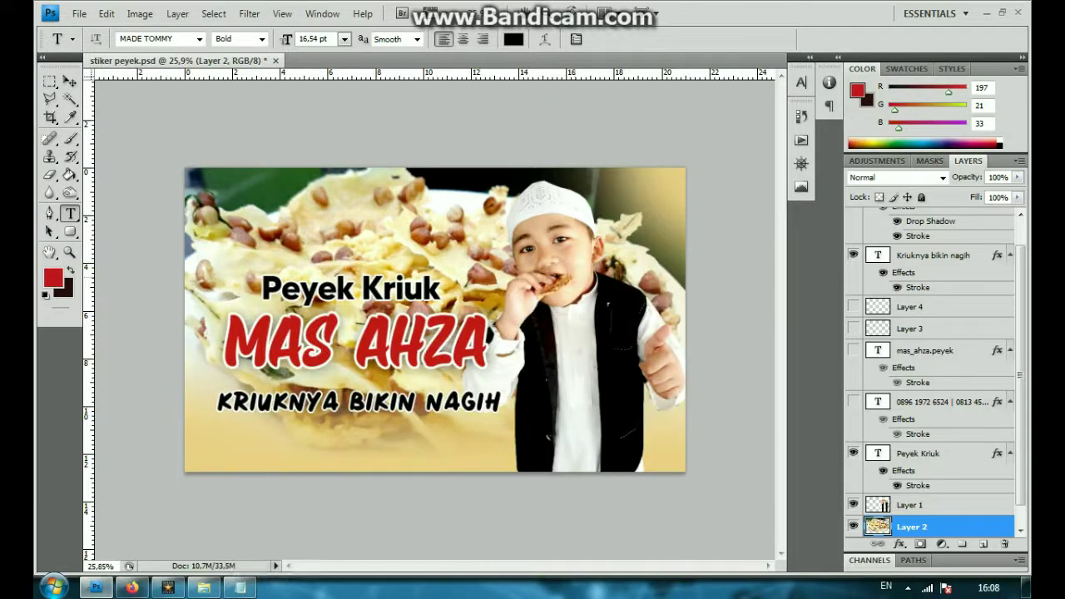
pyautogui.click(331, 434)
pyautogui.hotkey('ctrl', 'v')
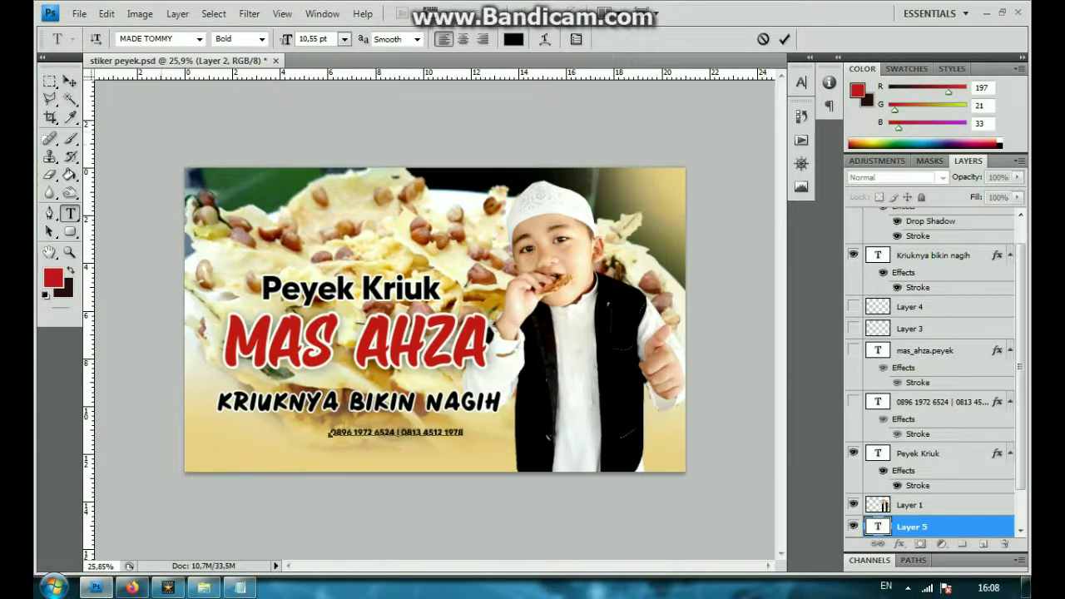
pyautogui.hotkey('ctrl', 't')
pyautogui.moveTo(327, 438); pyautogui.dragTo(262, 443)
pyautogui.moveTo(468, 434); pyautogui.dragTo(491, 435)
pyautogui.press('Return')
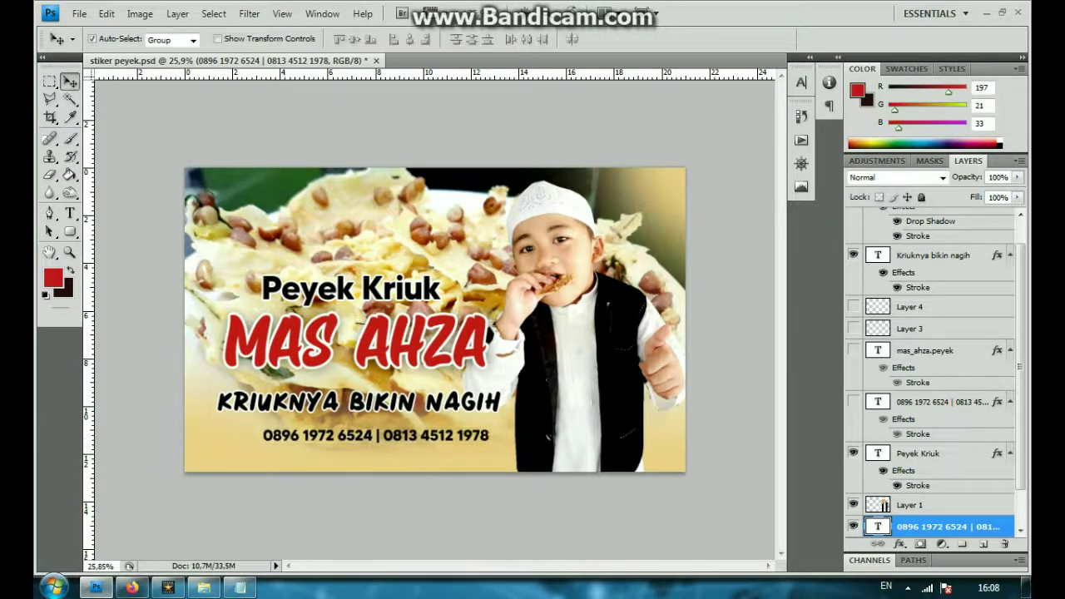
# Step: Add the Instagram handle from Notepad as a second line below the phone numbers
pyautogui.click(240, 587)
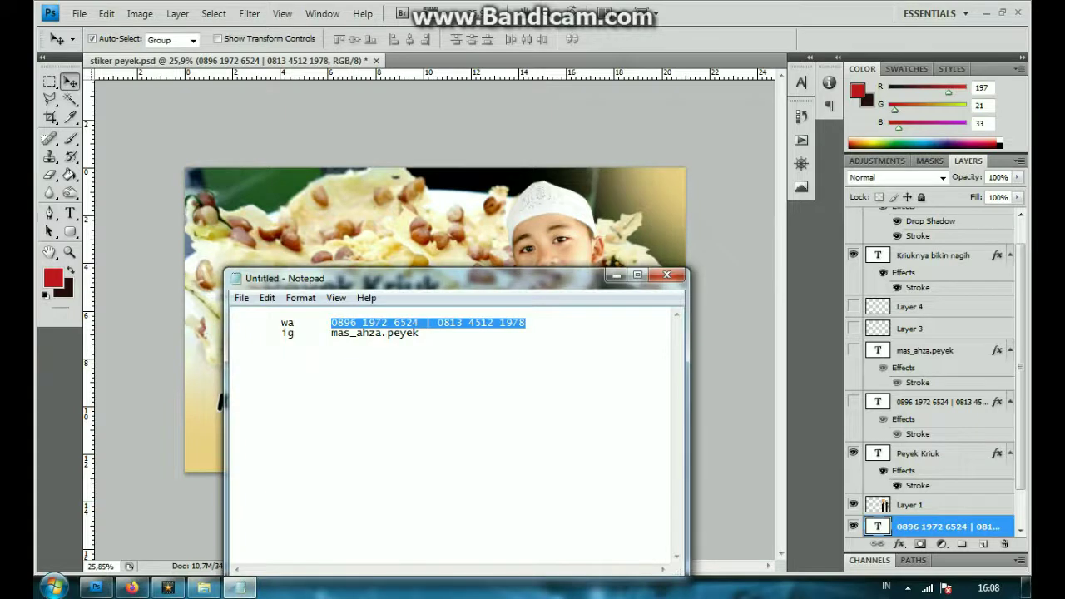
pyautogui.moveTo(419, 333); pyautogui.dragTo(343, 333)
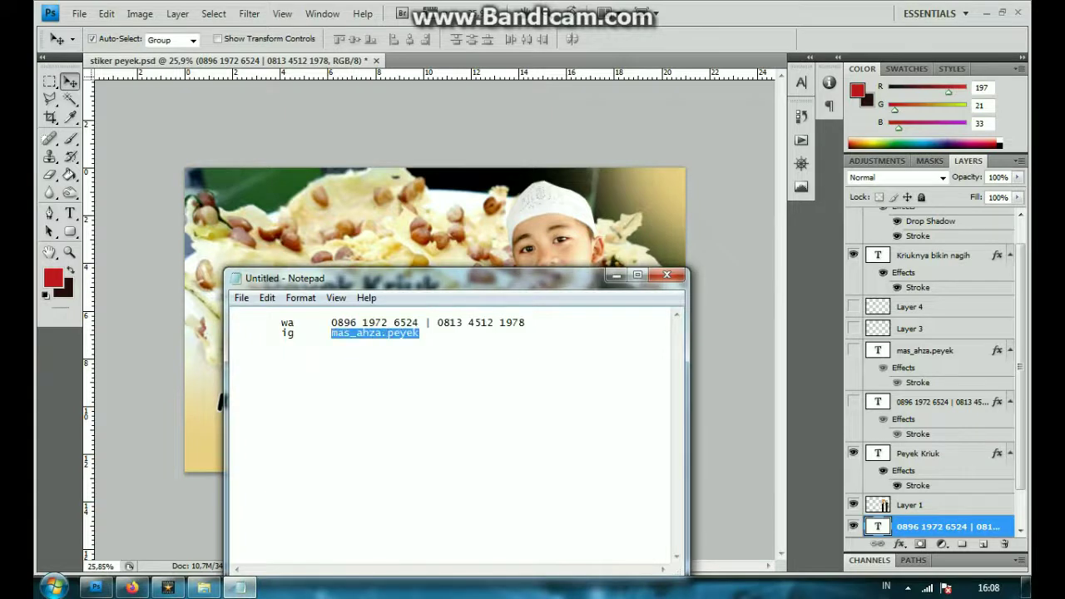
pyautogui.click(96, 587)
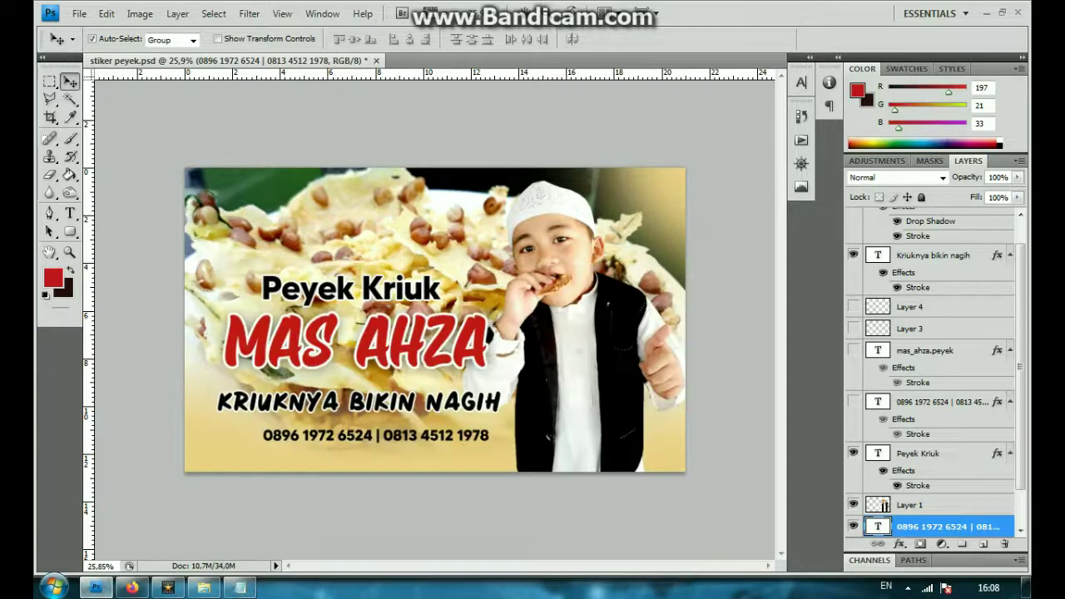
pyautogui.click(70, 213)
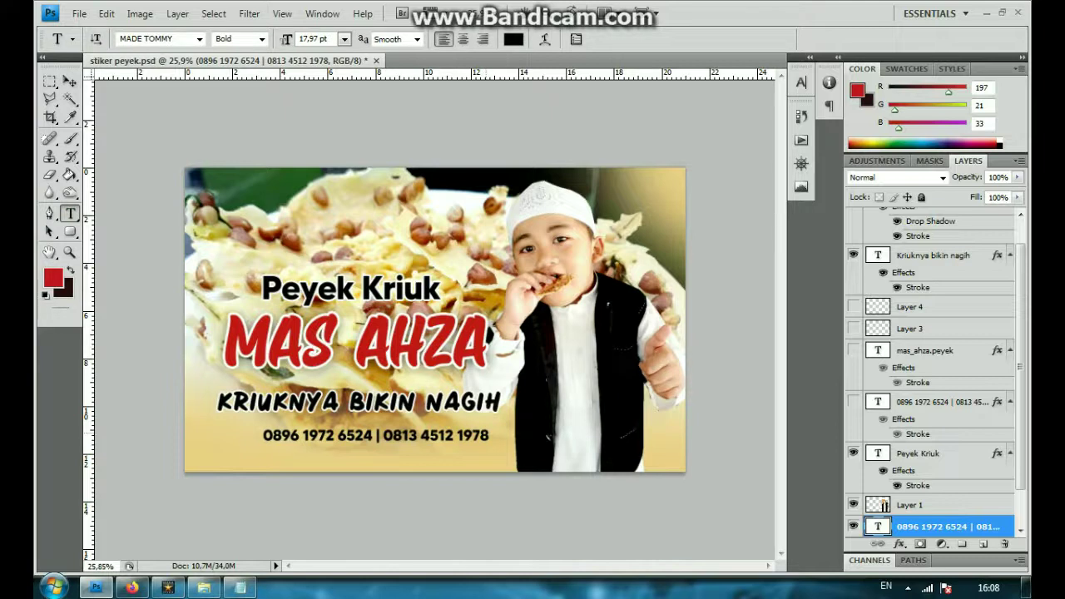
pyautogui.click(263, 435)
pyautogui.hotkey('ctrl', 'v')
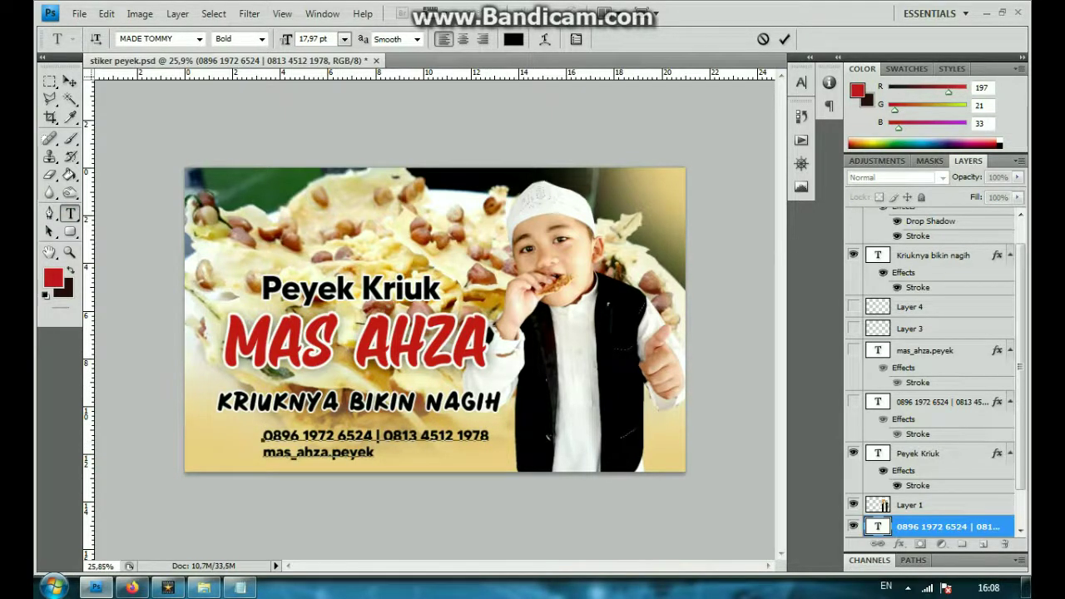
pyautogui.hotkey('ctrl', 'Return')
pyautogui.rightClick(949, 526)
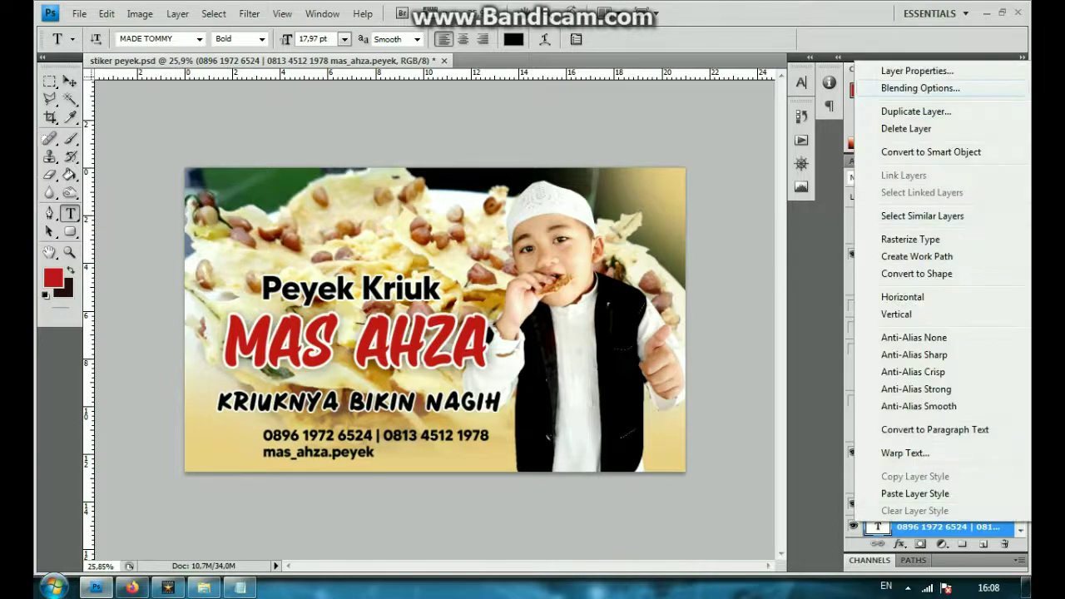
# Step: Give the contact text layer a white Stroke outline
pyautogui.click(907, 88)
pyautogui.click(582, 356)
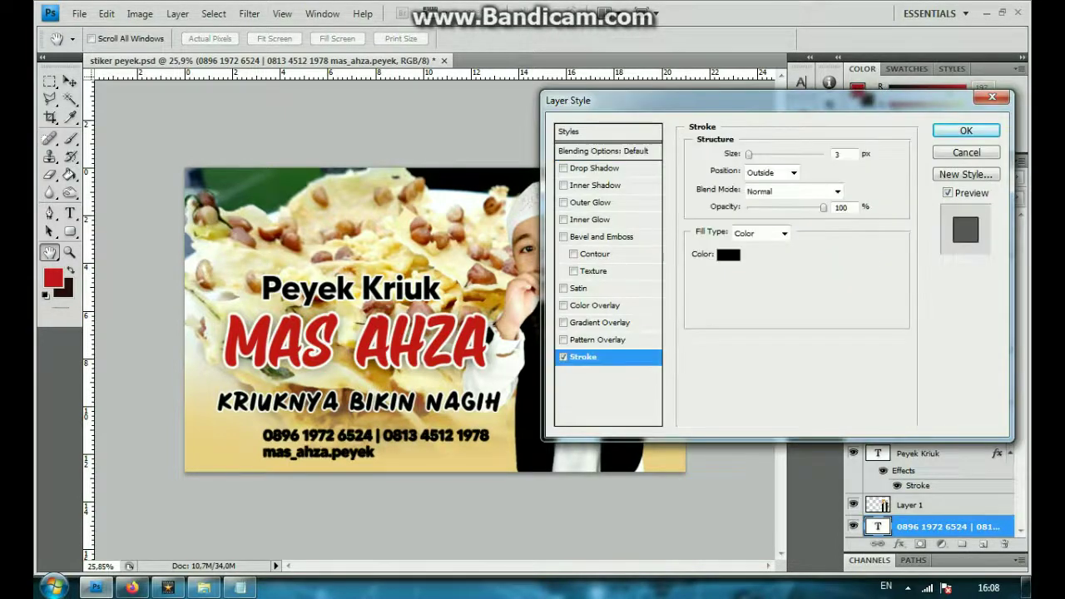
pyautogui.click(728, 255)
pyautogui.click(693, 101)
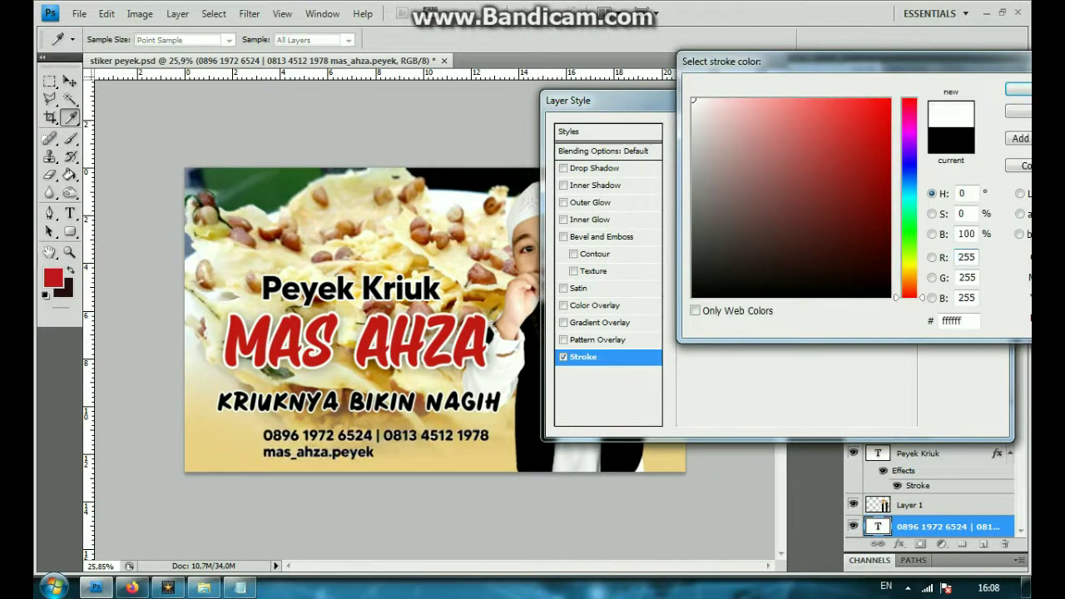
pyautogui.click(1016, 88)
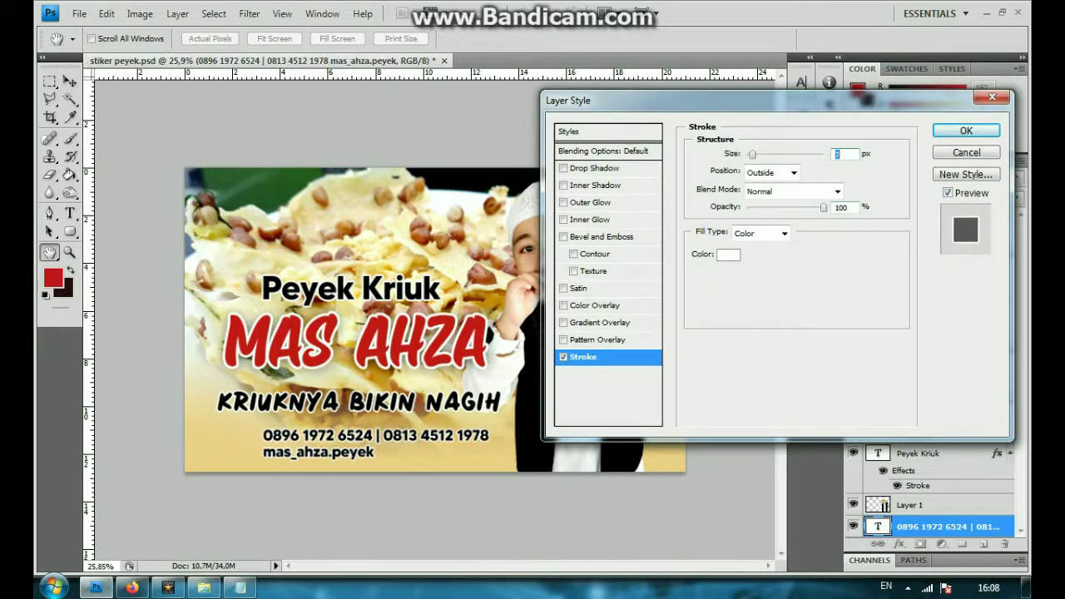
pyautogui.click(966, 131)
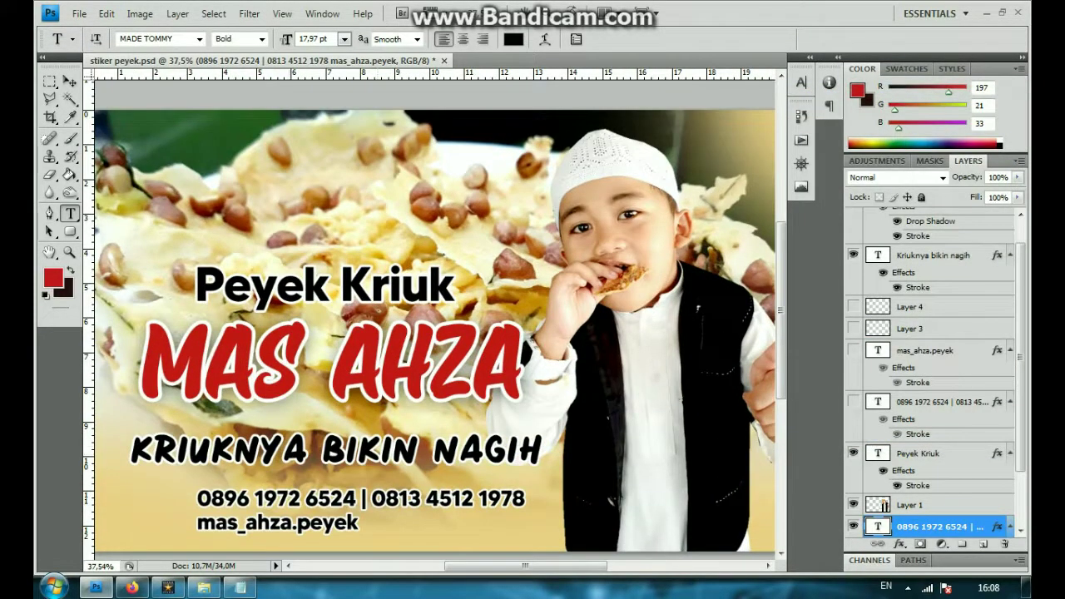
# Step: Set the contact text's line spacing to 22.2 pt
pyautogui.doubleClick(877, 497)
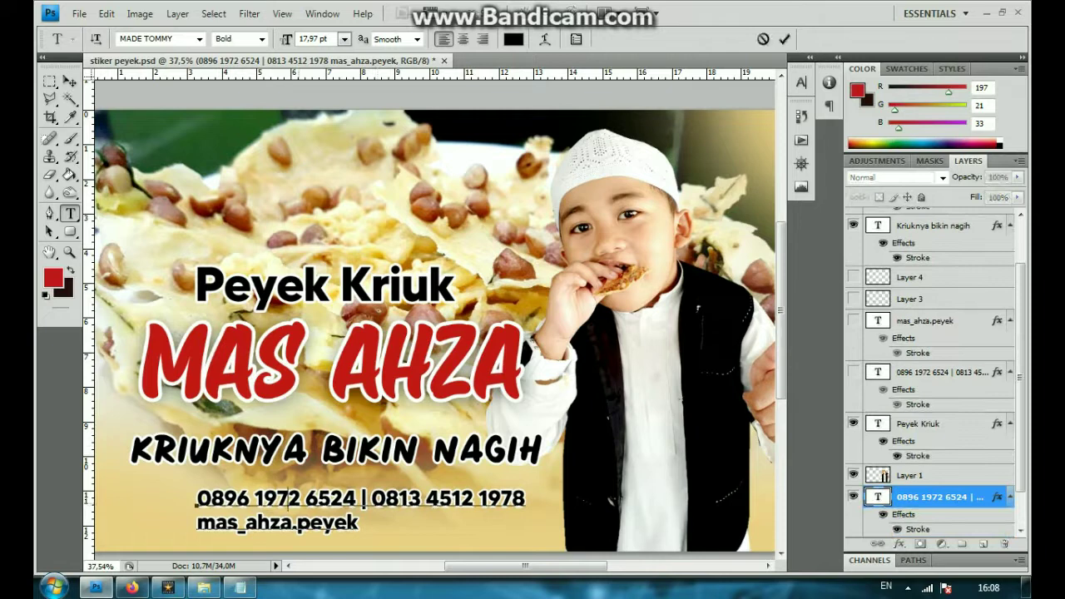
pyautogui.click(801, 82)
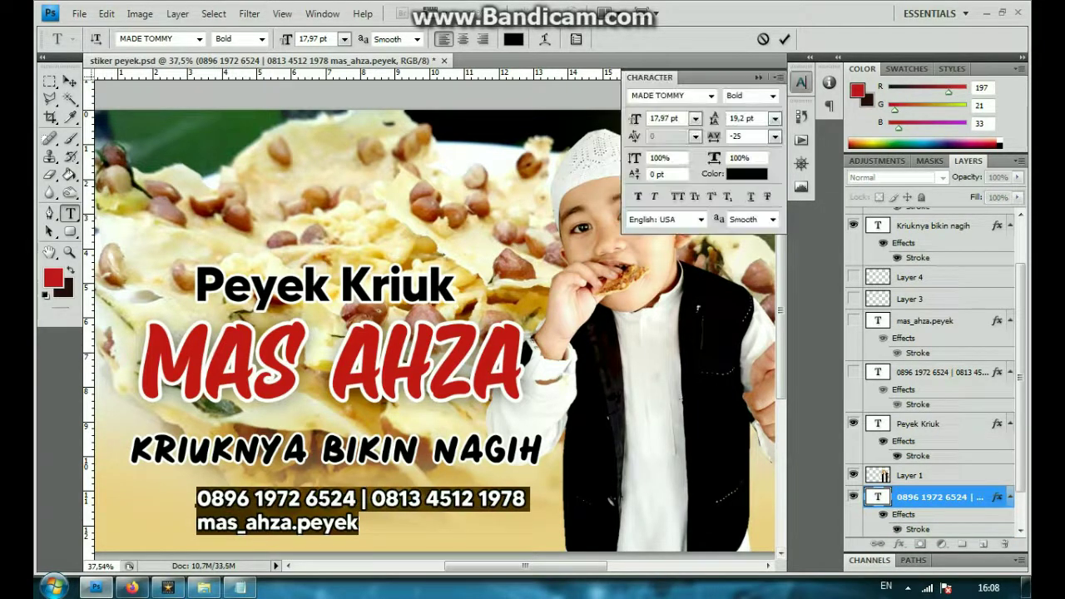
pyautogui.press('Up')
pyautogui.press('Up')
pyautogui.press('Up')
pyautogui.press('Up')
pyautogui.press('Up')
pyautogui.press('Up')
pyautogui.press('Down')
pyautogui.press('Down')
pyautogui.press('Down')
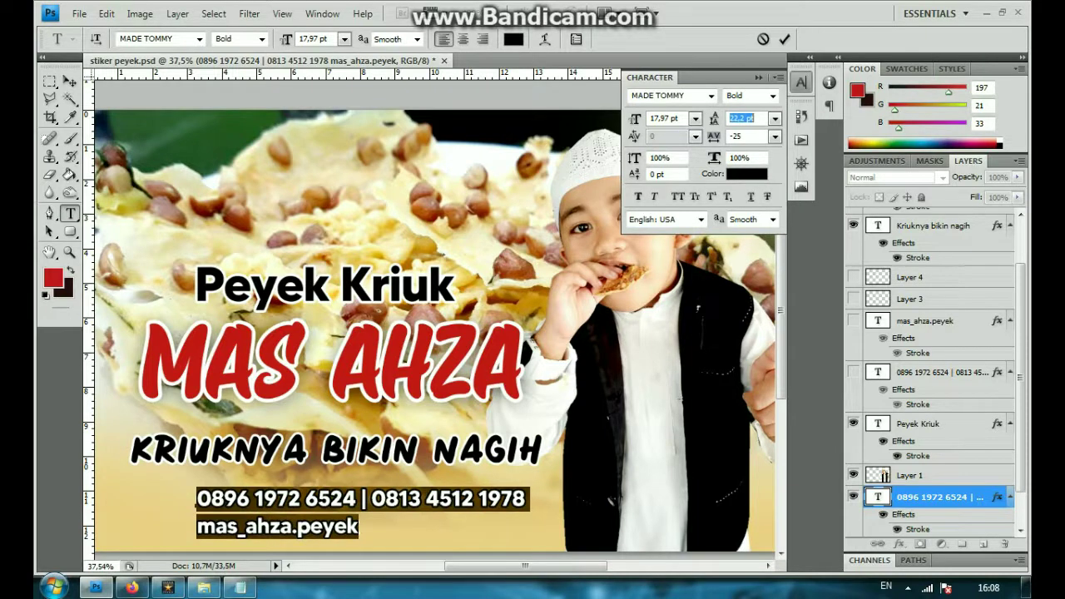
pyautogui.click(70, 81)
# Step: Nudge the contact block up and left, then move it up together with the tagline
pyautogui.hotkey('shift', 'Up')
pyautogui.hotkey('shift', 'Up')
pyautogui.hotkey('shift', 'Up')
pyautogui.press('Left')
pyautogui.press('Left')
pyautogui.press('Left')
pyautogui.press('Left')
pyautogui.press('Left')
pyautogui.press('Left')
pyautogui.press('Left')
pyautogui.press('Left')
pyautogui.press('Left')
pyautogui.press('Left')
pyautogui.press('Left')
pyautogui.press('Left')
pyautogui.press('Left')
pyautogui.press('Left')
pyautogui.press('Left')
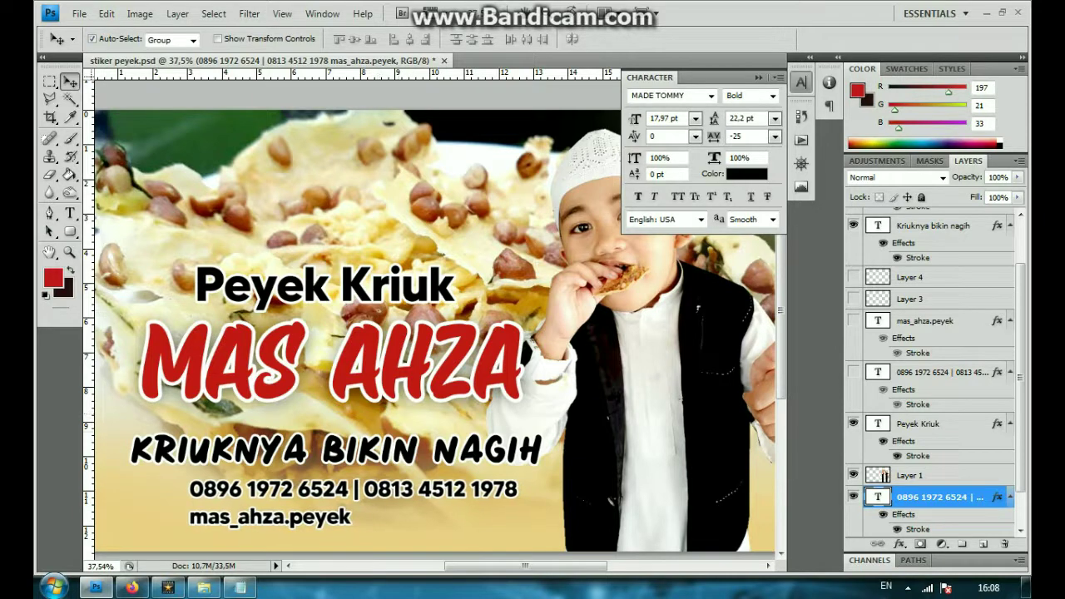
pyautogui.keyDown('ctrl'); pyautogui.click(932, 225); pyautogui.keyUp('ctrl')
pyautogui.hotkey('shift', 'Up')
pyautogui.hotkey('shift', 'Up')
pyautogui.hotkey('shift', 'Up')
pyautogui.hotkey('ctrl', '-')
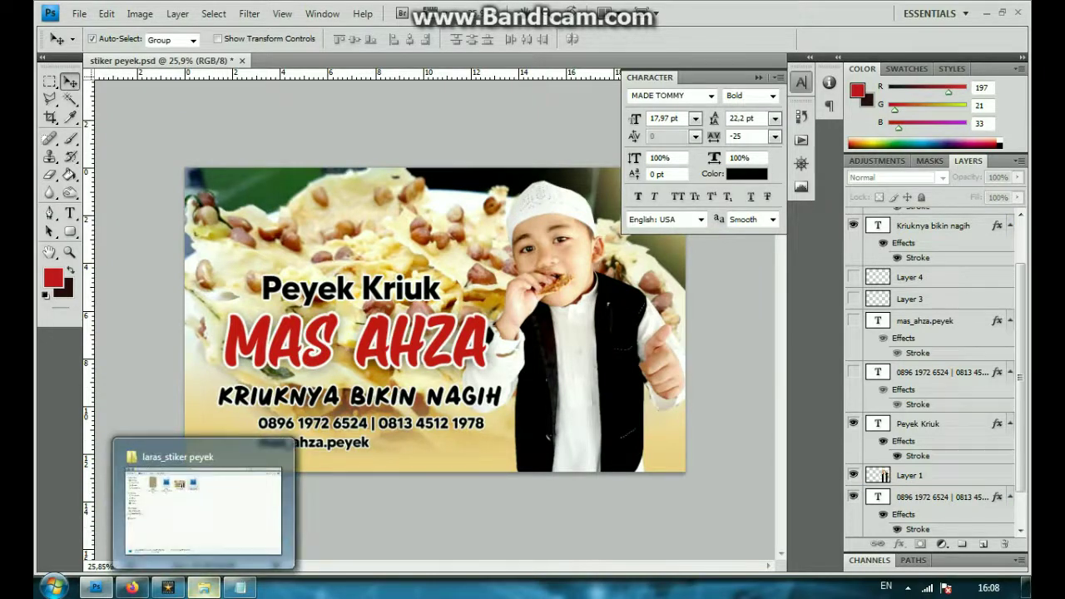
# Step: Find the whatsapp-logo image in D:\Entertainment\wallpapers and open it in Photoshop
pyautogui.click(168, 587)
pyautogui.moveTo(204, 587)
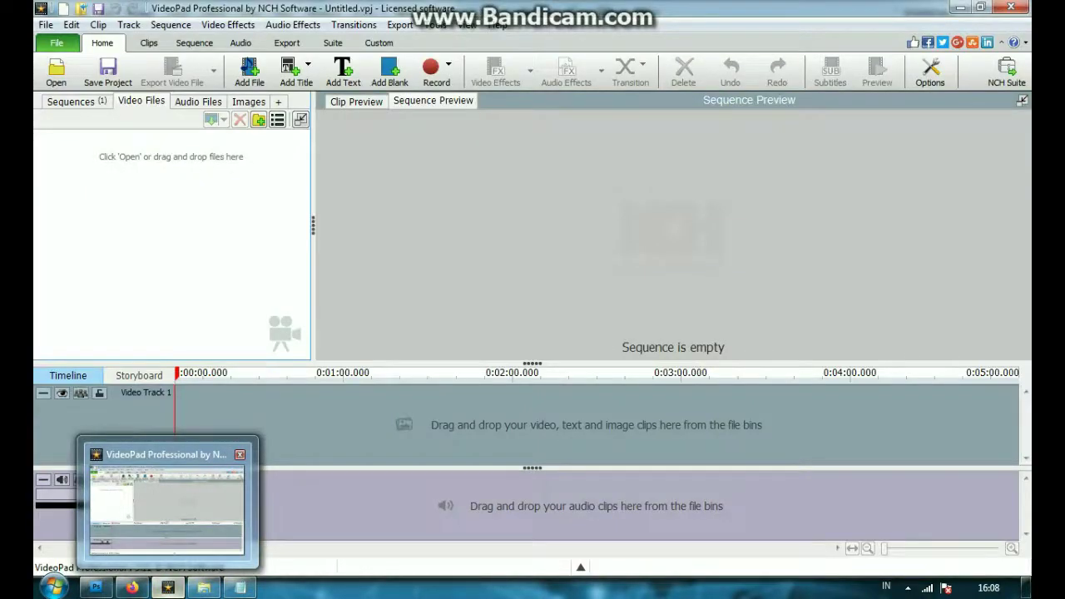
pyautogui.click(204, 587)
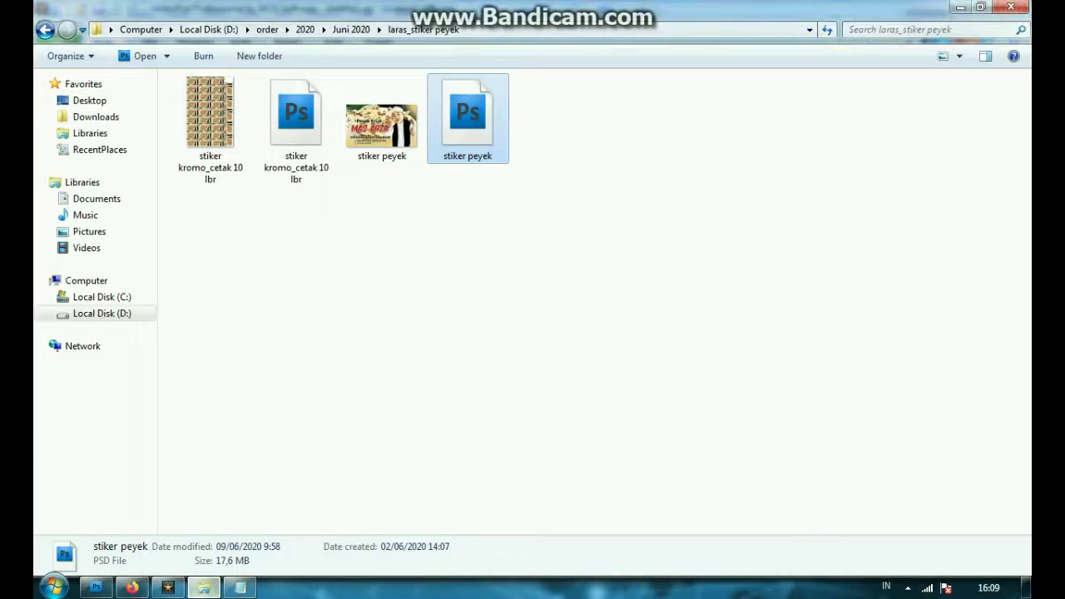
pyautogui.click(101, 312)
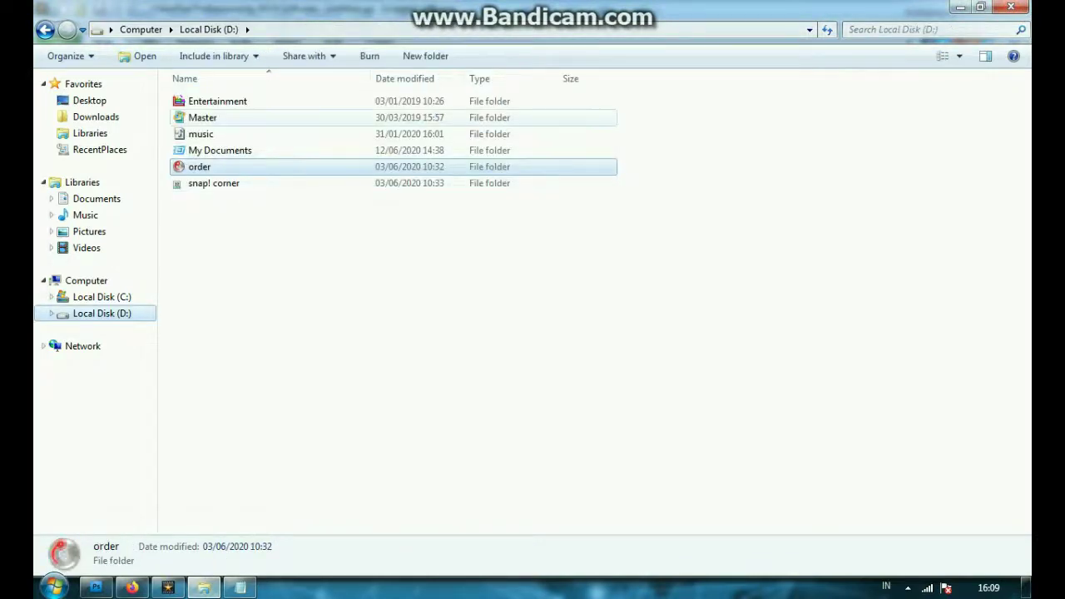
pyautogui.doubleClick(217, 101)
pyautogui.doubleClick(210, 101)
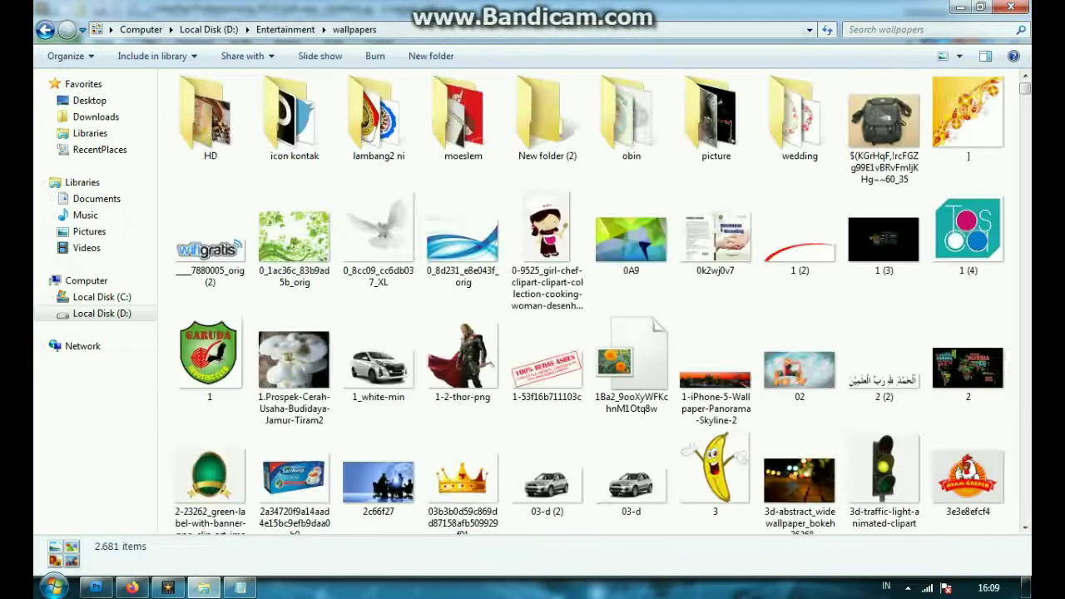
pyautogui.click(932, 29)
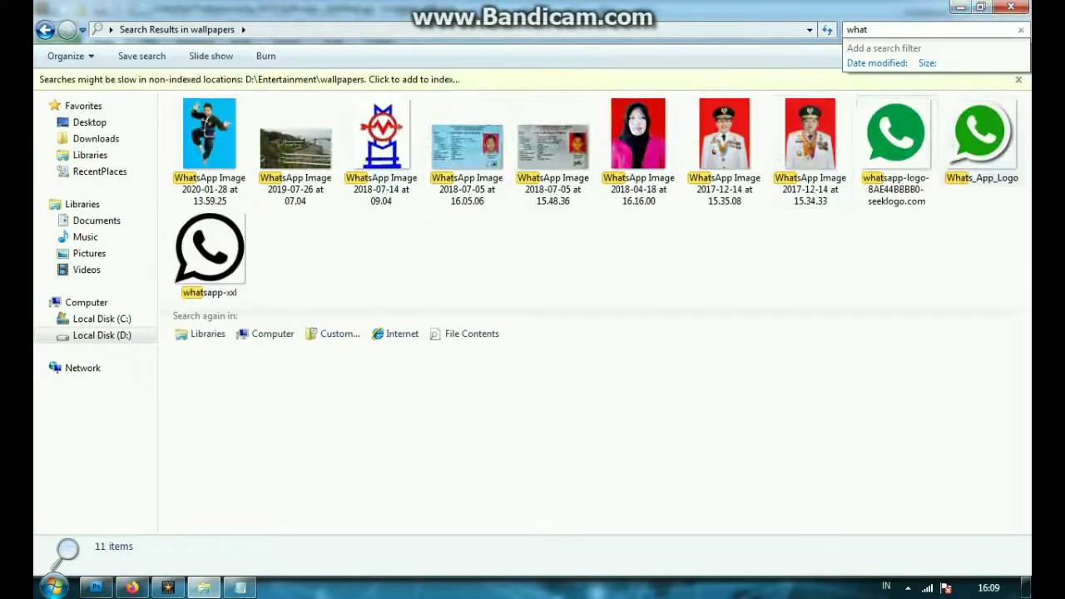
pyautogui.click(896, 137)
pyautogui.moveTo(896, 138); pyautogui.dragTo(98, 586)
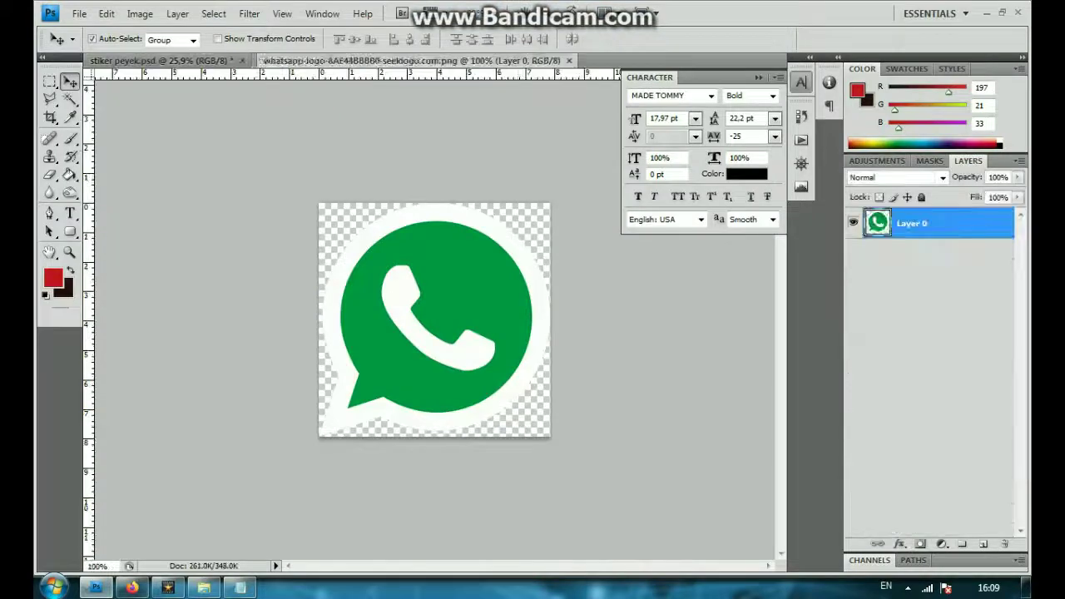
# Step: Copy the WhatsApp logo into the sticker, scale it to 0.7 cm, and place it left of the phone numbers
pyautogui.moveTo(374, 60); pyautogui.dragTo(449, 184)
pyautogui.moveTo(441, 316); pyautogui.dragTo(333, 374)
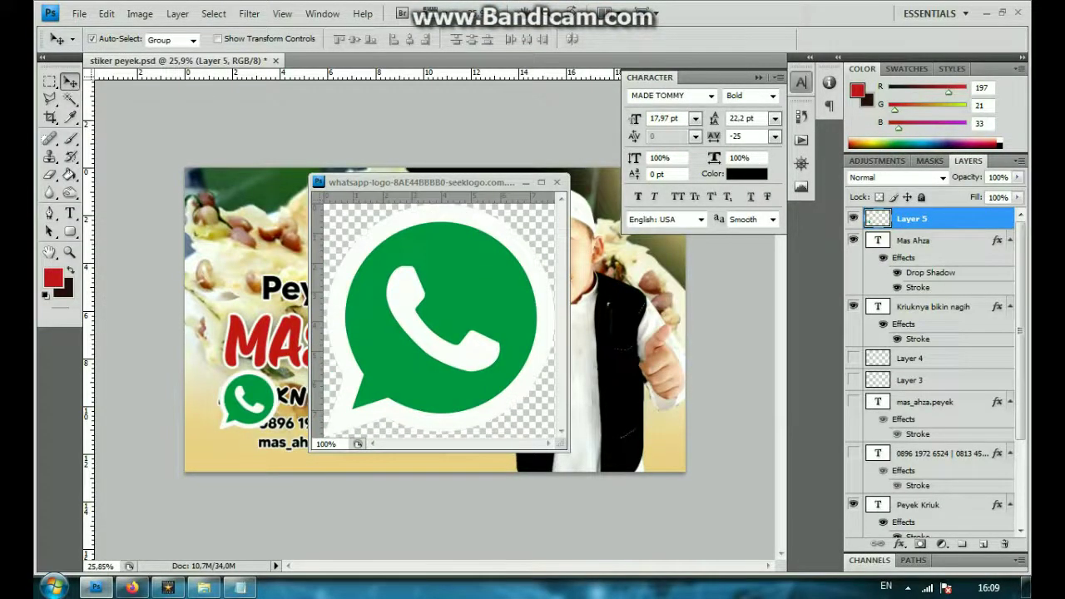
pyautogui.hotkey('ctrl', 'w')
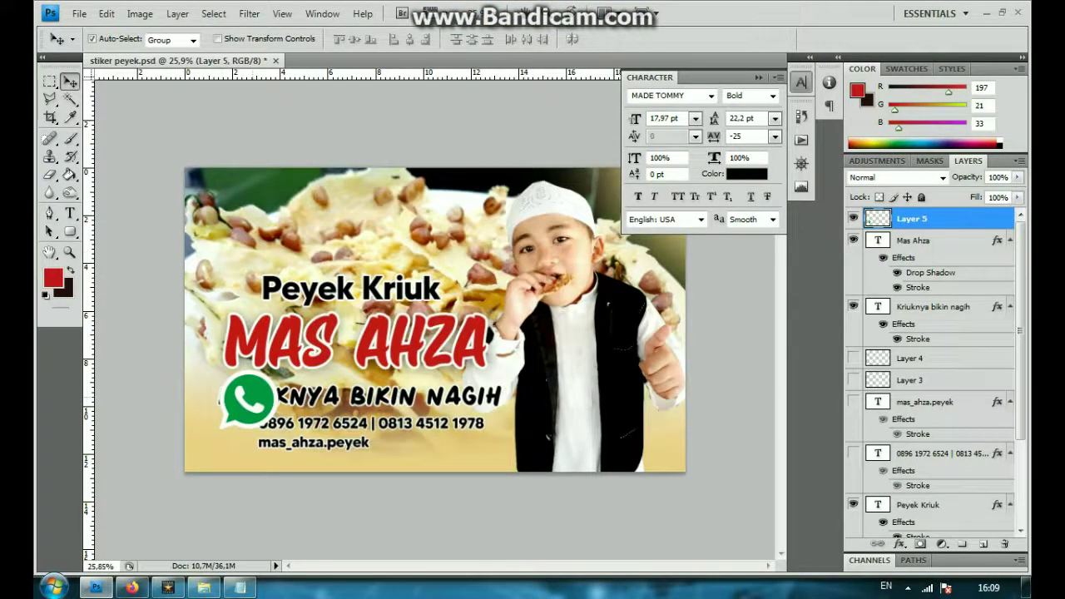
pyautogui.hotkey('ctrl', 't')
pyautogui.moveTo(279, 368); pyautogui.dragTo(239, 411)
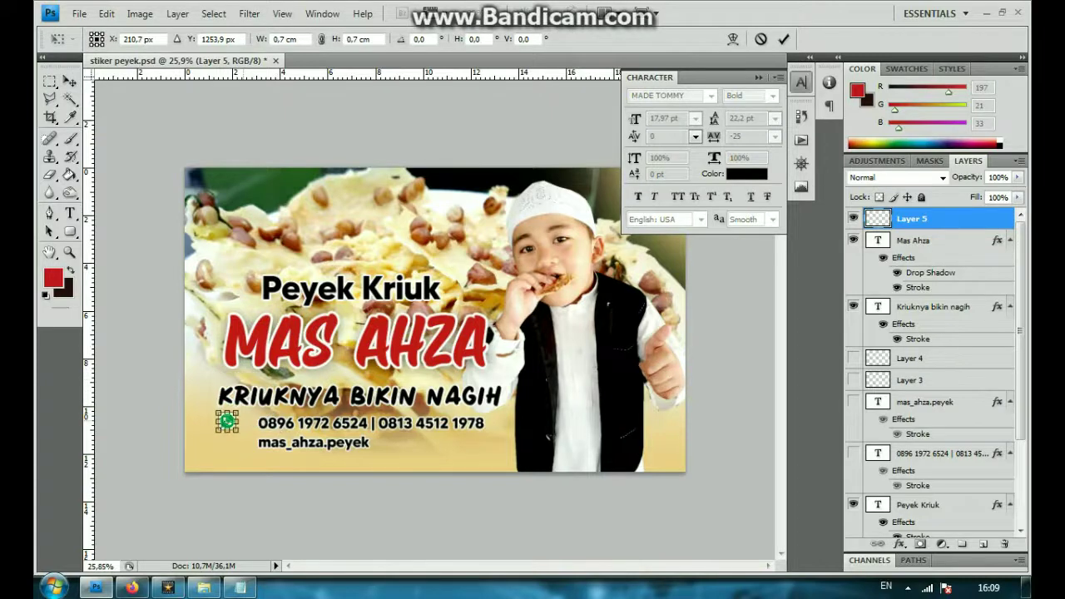
pyautogui.press('Return')
pyautogui.scroll(2, 322, 376)
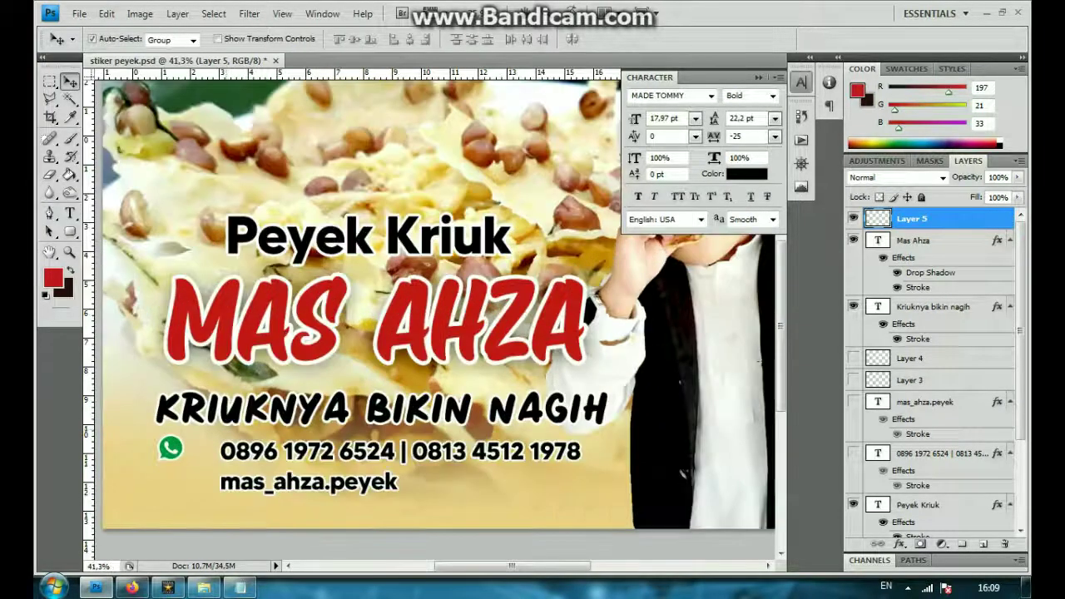
pyautogui.press('Left')
pyautogui.press('Left')
pyautogui.press('Left')
pyautogui.press('Left')
pyautogui.press('Left')
pyautogui.press('Left')
pyautogui.press('Left')
pyautogui.press('Left')
pyautogui.press('Left')
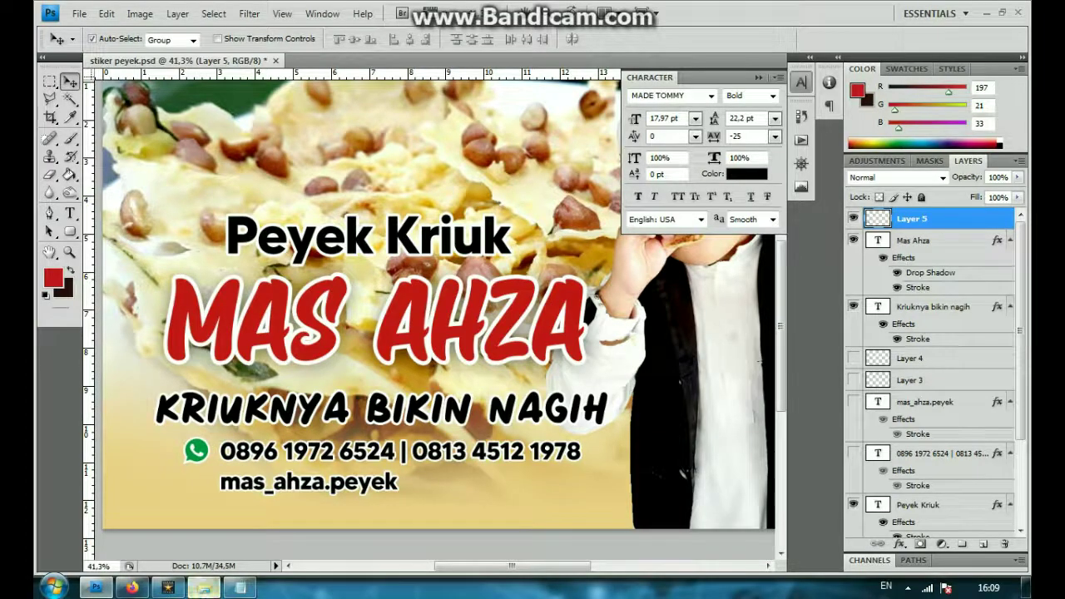
pyautogui.click(203, 587)
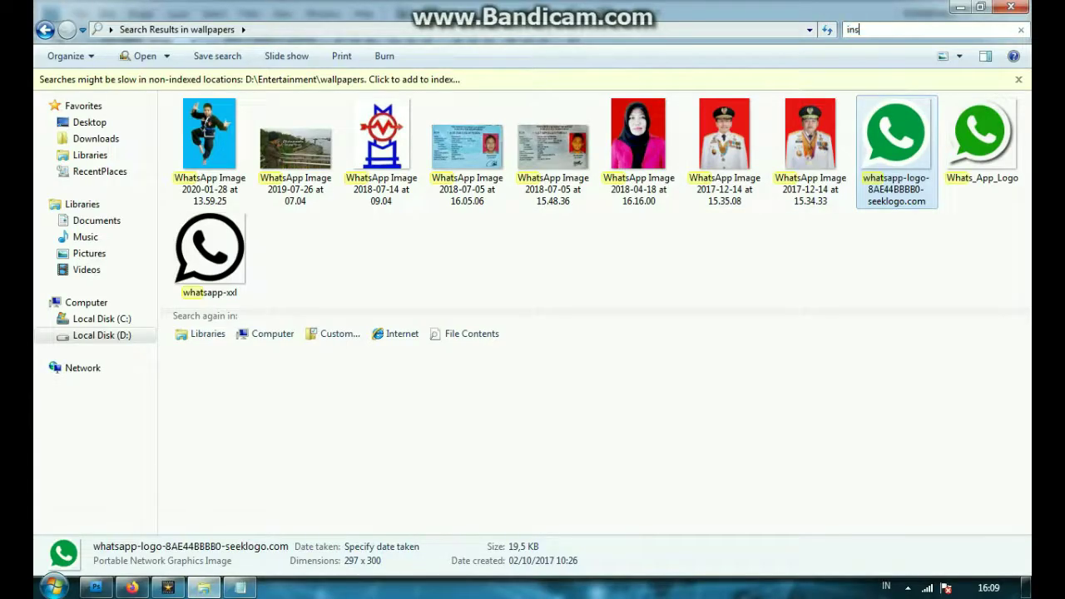
# Step: Find instagram-02 by searching 'insta' and copy it into the stiker peyek document
pyautogui.write('ta')
pyautogui.moveTo(210, 133)
pyautogui.mouseDown()
pyautogui.moveTo(165, 492)
pyautogui.moveTo(417, 317)
pyautogui.mouseUp()
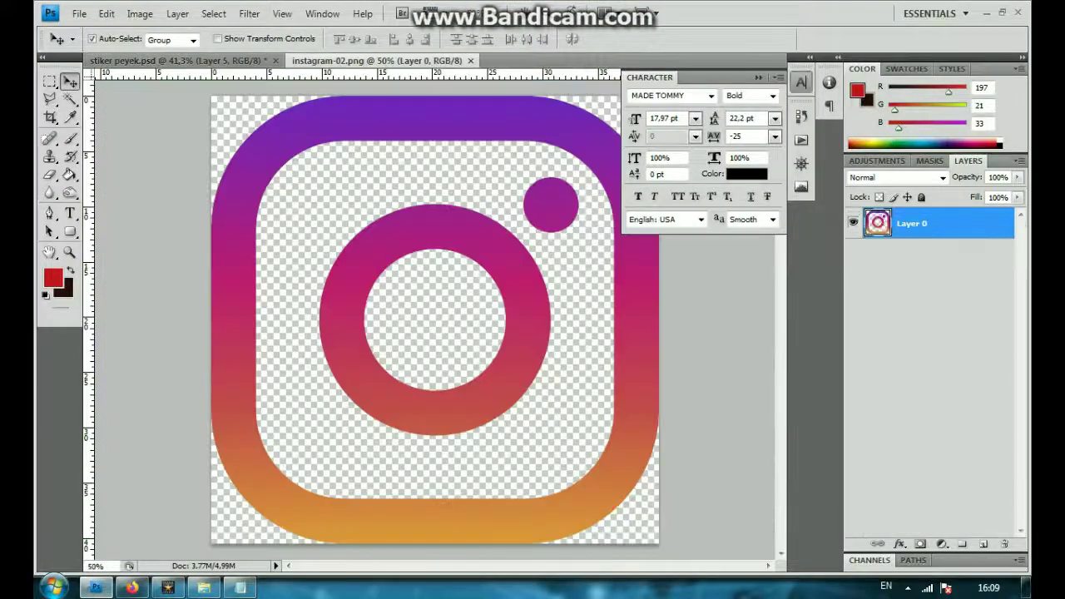
pyautogui.moveTo(375, 61); pyautogui.dragTo(441, 146)
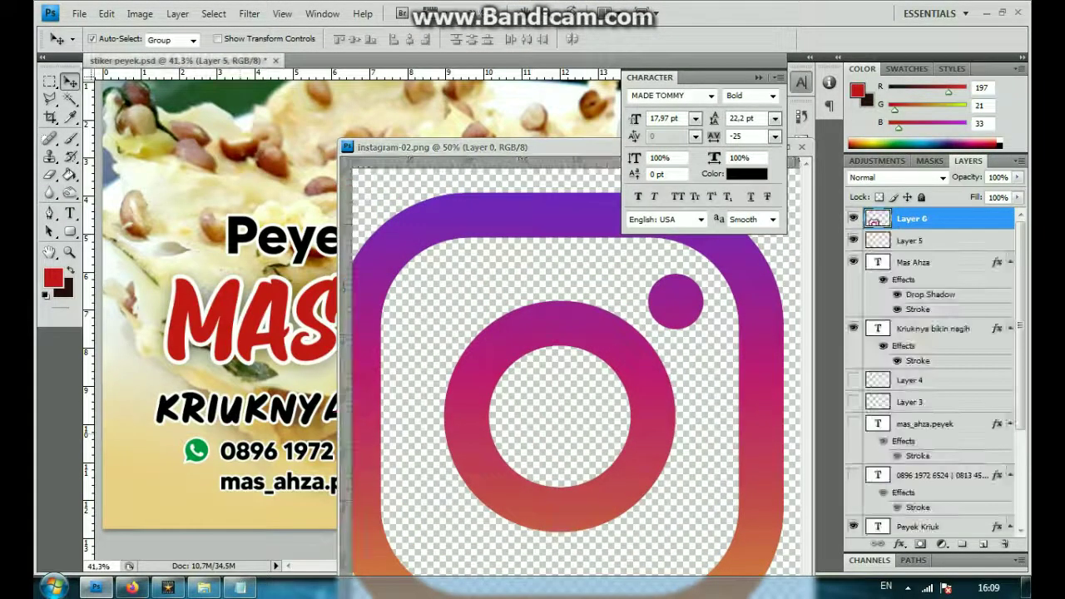
pyautogui.moveTo(559, 416); pyautogui.dragTo(575, 391)
pyautogui.moveTo(500, 146); pyautogui.dragTo(188, 277)
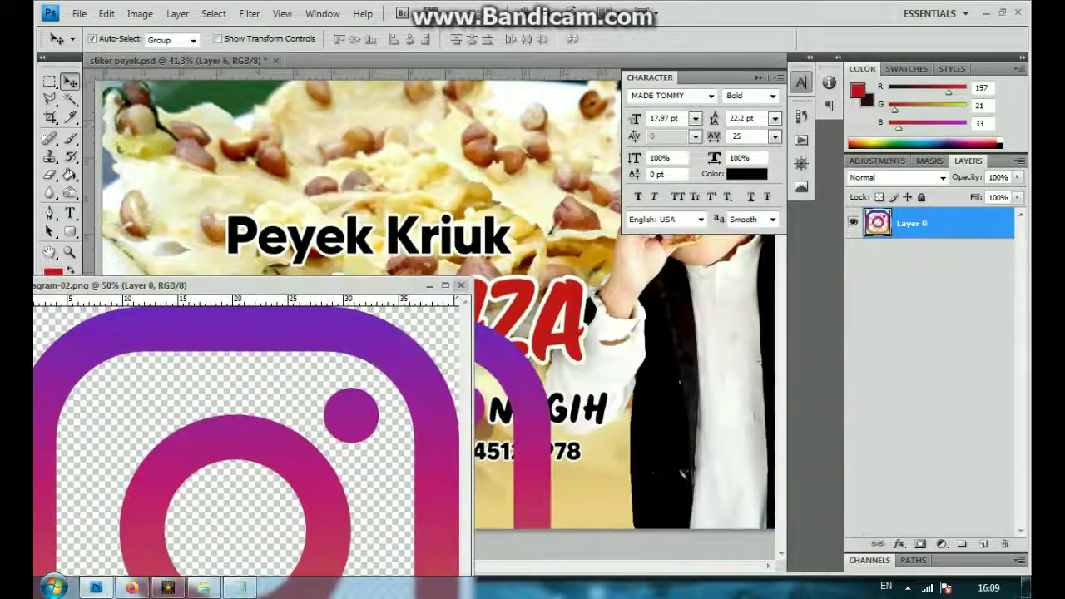
pyautogui.hotkey('ctrl', 'w')
# Step: Shrink the Instagram icon to about 0.4 cm beside the mas_ahza.peyek handle
pyautogui.hotkey('ctrl', 't')
pyautogui.hotkey('ctrl', '0')
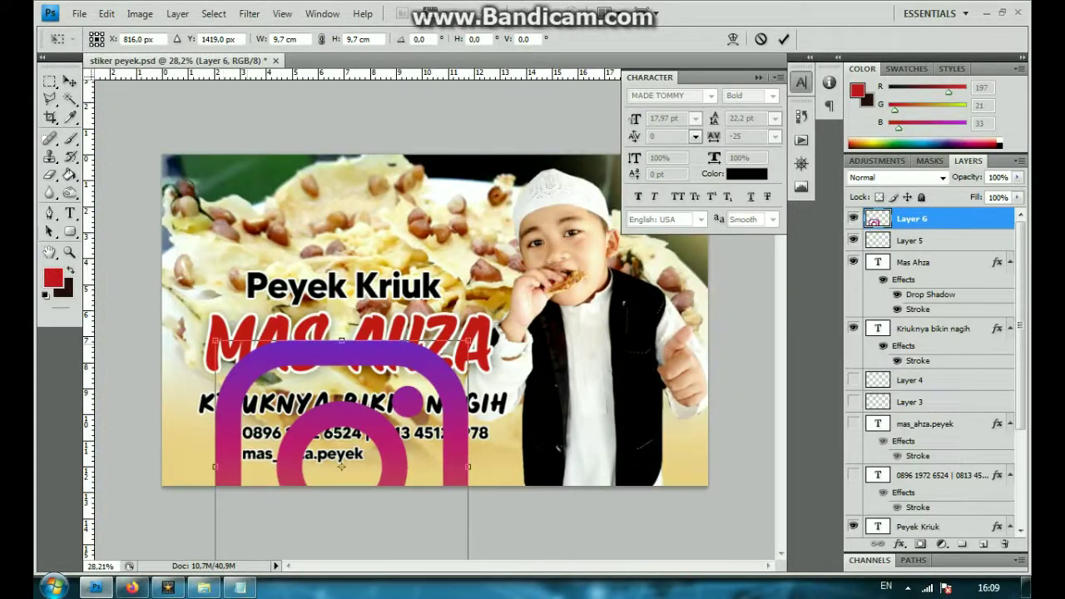
pyautogui.moveTo(215, 341); pyautogui.dragTo(344, 475)
pyautogui.moveTo(404, 516)
pyautogui.mouseDown()
pyautogui.moveTo(268, 391)
pyautogui.moveTo(278, 397)
pyautogui.mouseUp()
pyautogui.moveTo(340, 336); pyautogui.dragTo(232, 444)
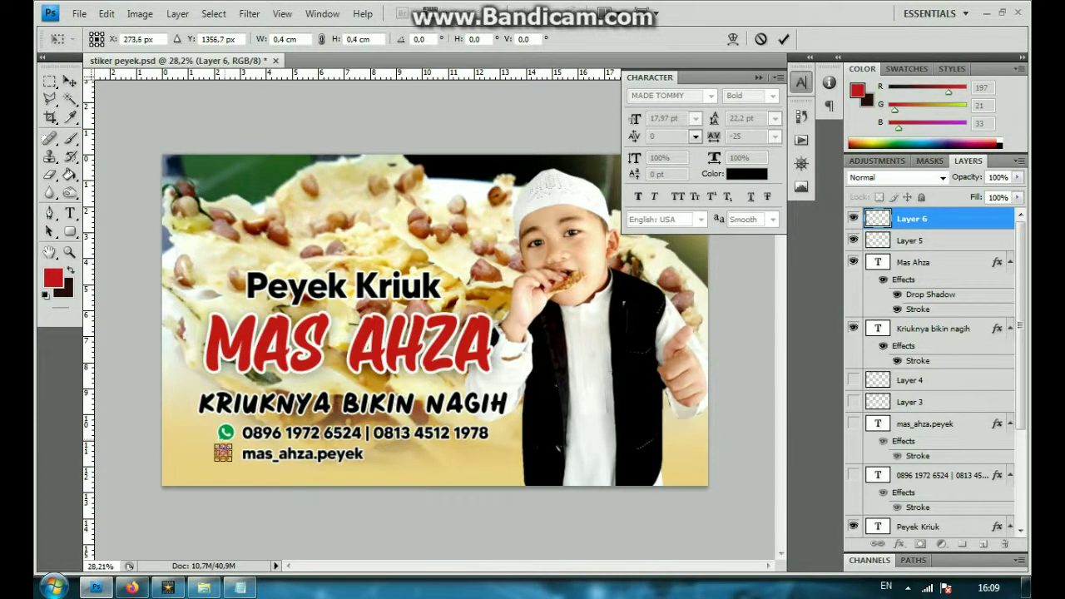
pyautogui.press('Return')
pyautogui.scroll(2, 243, 419)
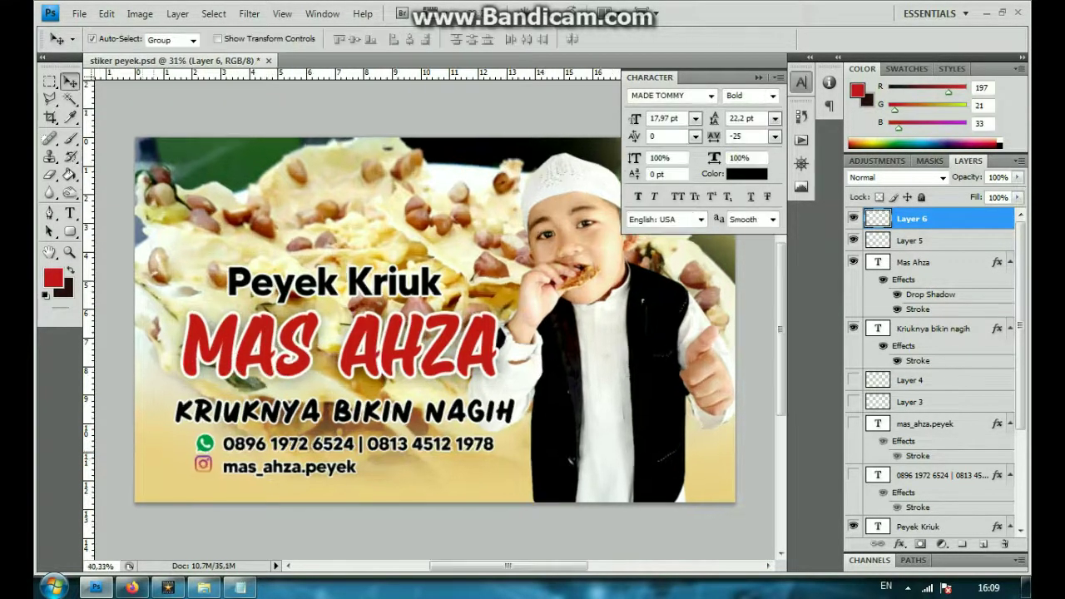
pyautogui.scroll(-1, 196, 457)
pyautogui.scroll(2, 196, 458)
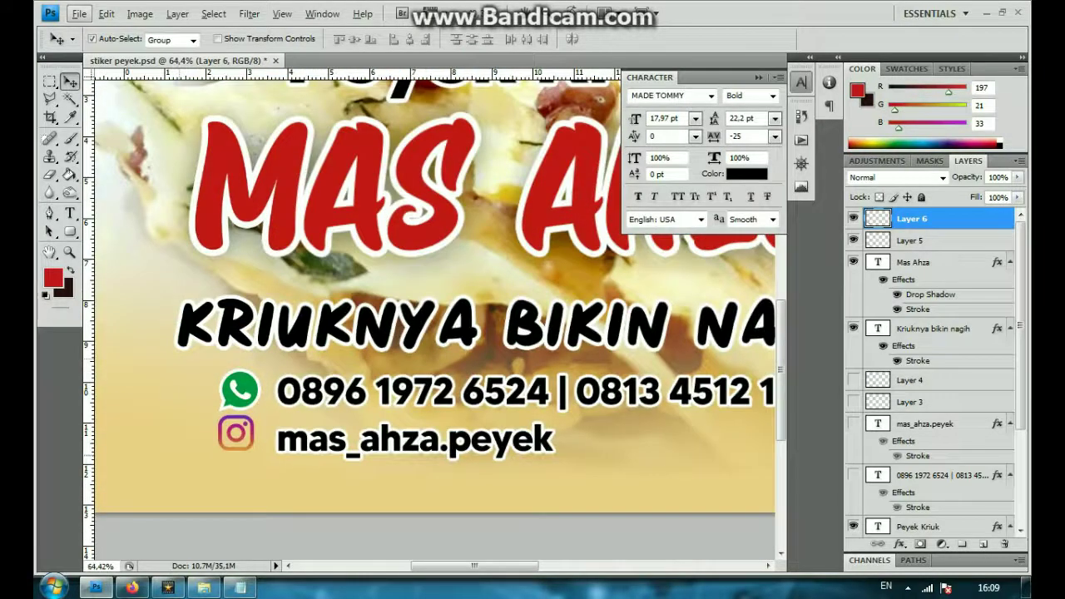
# Step: Align the Instagram icon under the WhatsApp icon and open the phone-number text's Stroke settings
pyautogui.scroll(1, 196, 458)
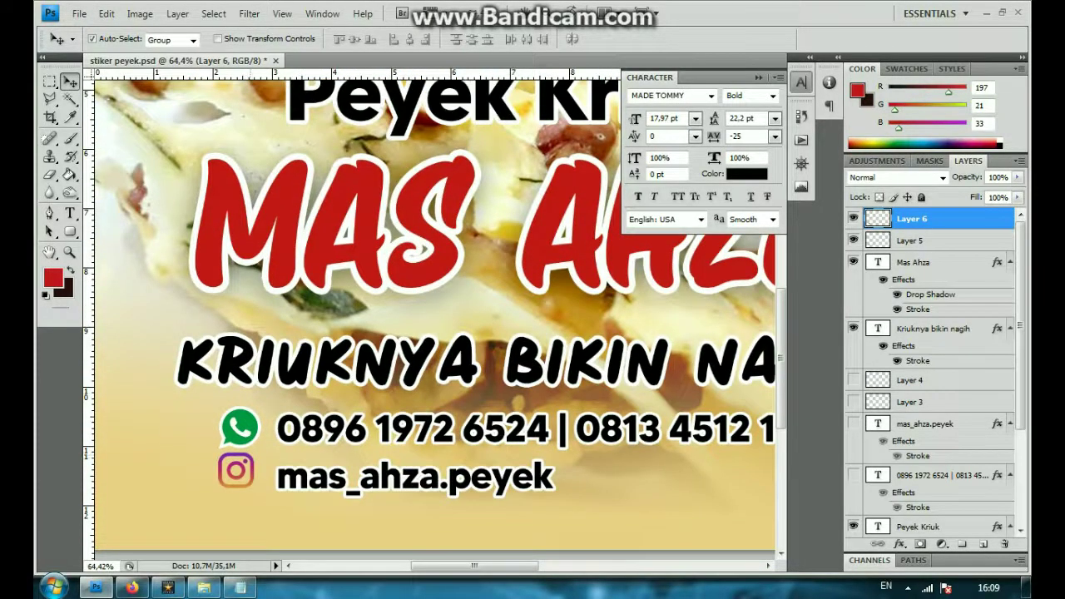
pyautogui.moveTo(236, 470); pyautogui.dragTo(238, 473)
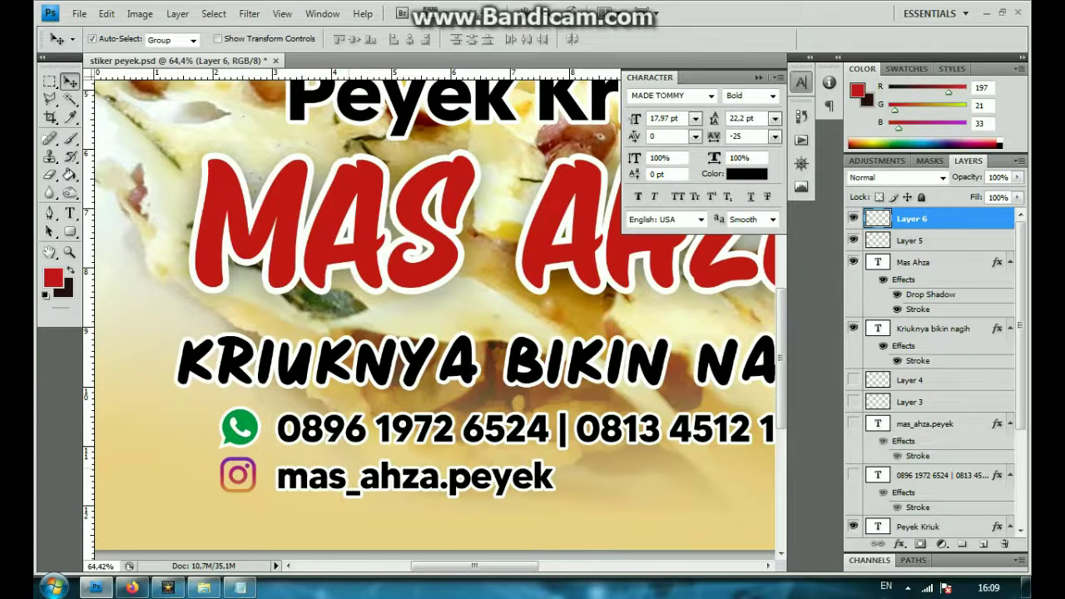
pyautogui.scroll(-2, 932, 374)
pyautogui.click(932, 497)
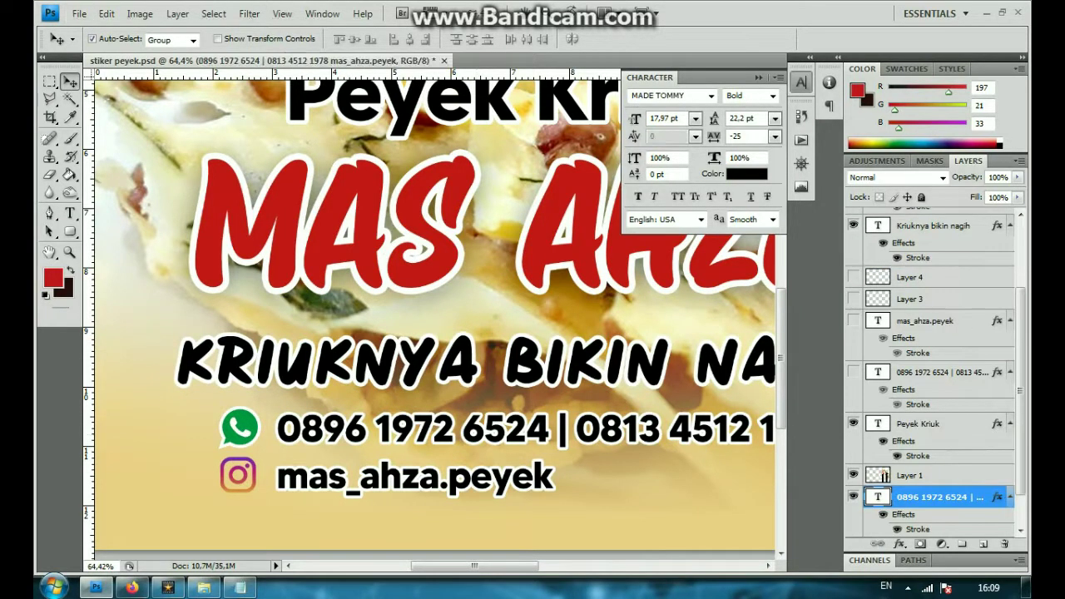
pyautogui.doubleClick(918, 529)
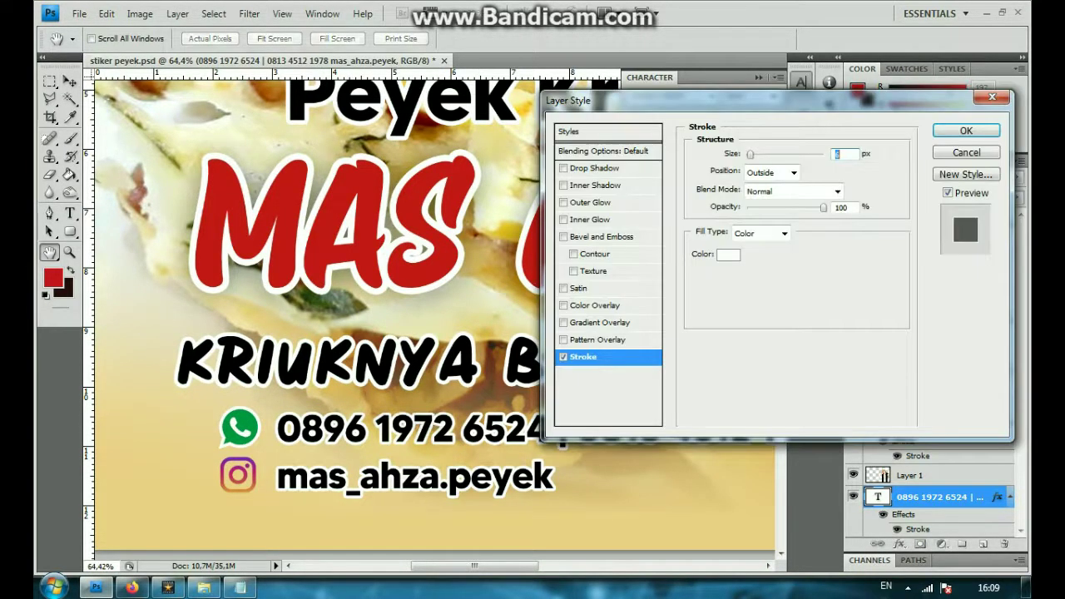